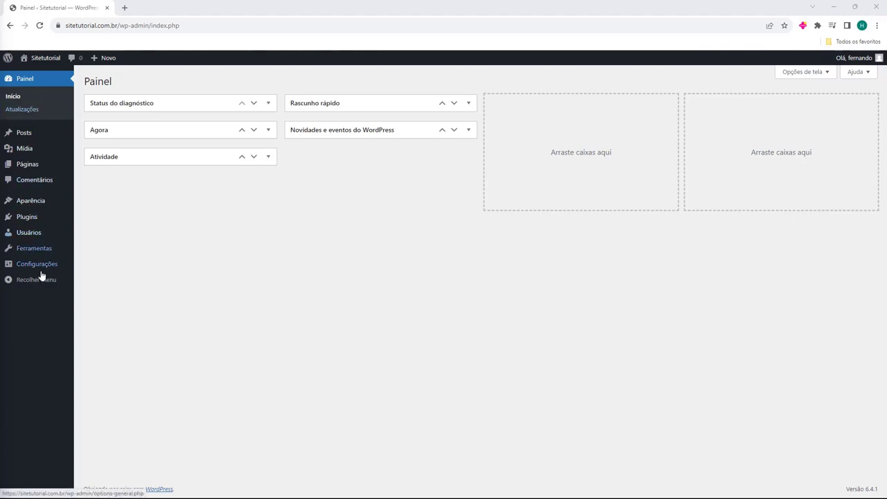
# Go to the page for adding plugins and search the plugin directory for "elementor".
pyautogui.moveTo(14, 222)
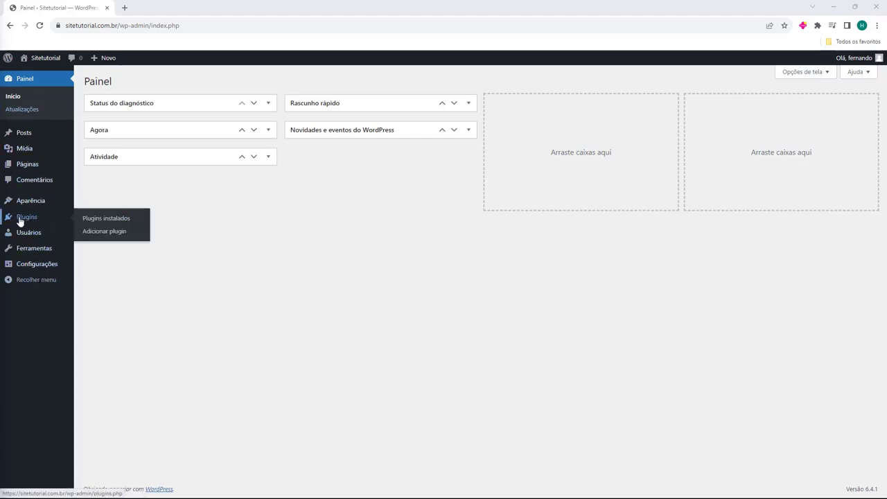
pyautogui.click(32, 222)
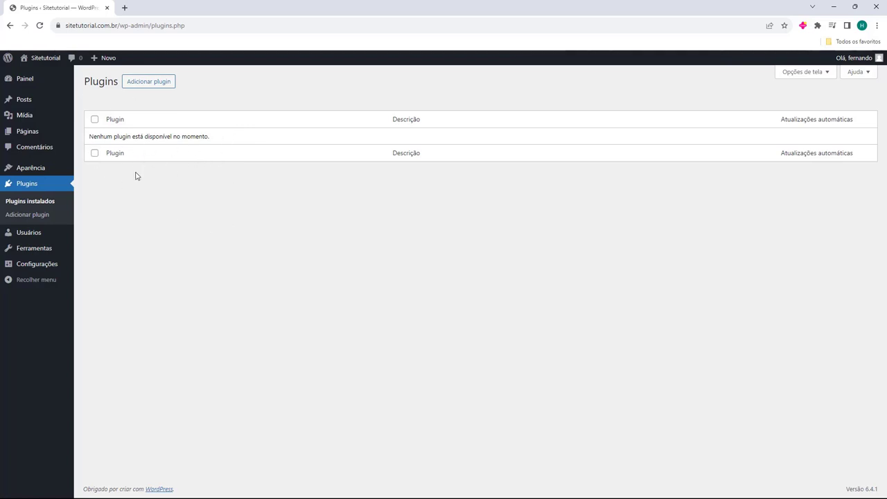
pyautogui.click(145, 86)
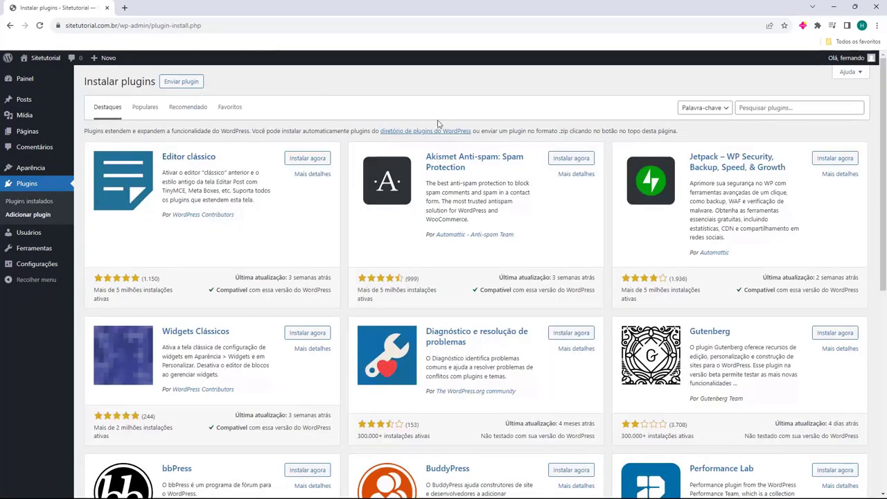
pyautogui.scroll(-4, 511, 190)
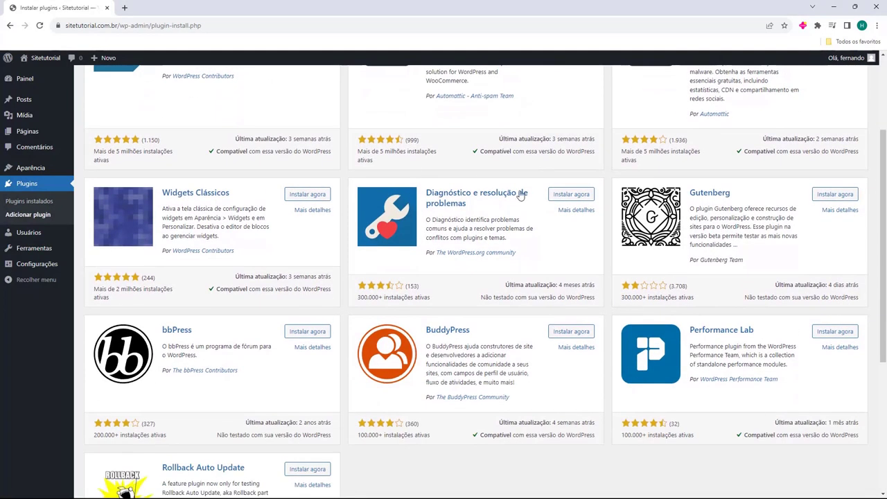
pyautogui.scroll(4, 586, 392)
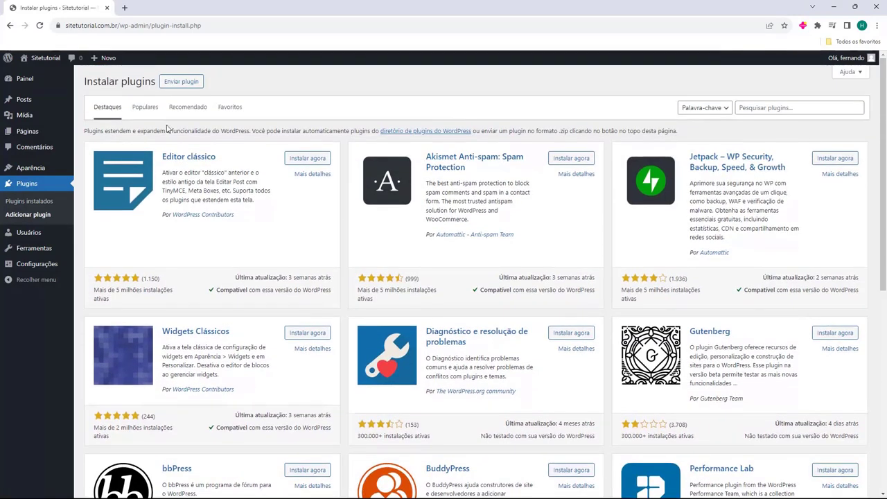
pyautogui.click(759, 109)
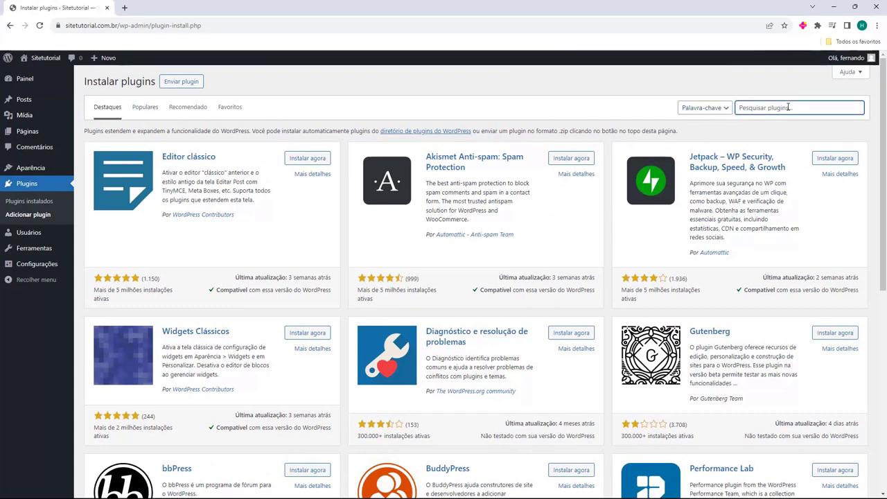
pyautogui.write('elementor')
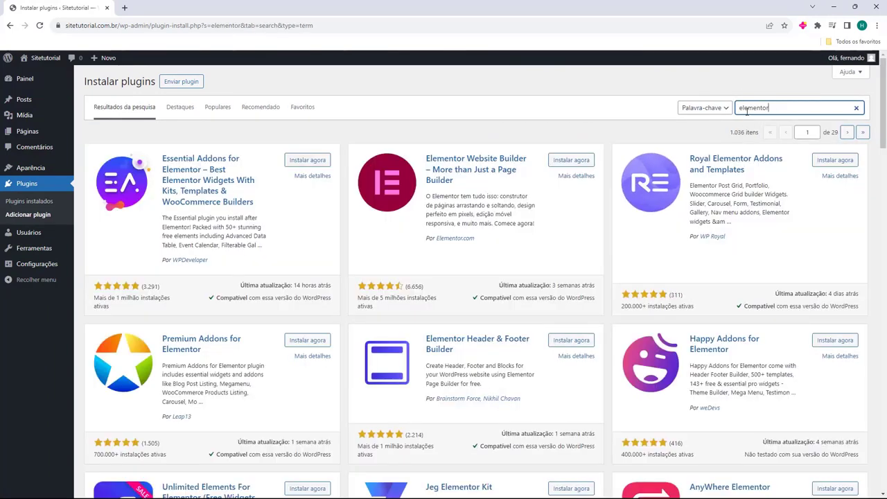
# Install and activate the Elementor Website Builder plugin from the search results.
pyautogui.scroll(-3, 480, 215)
pyautogui.scroll(3, 365, 248)
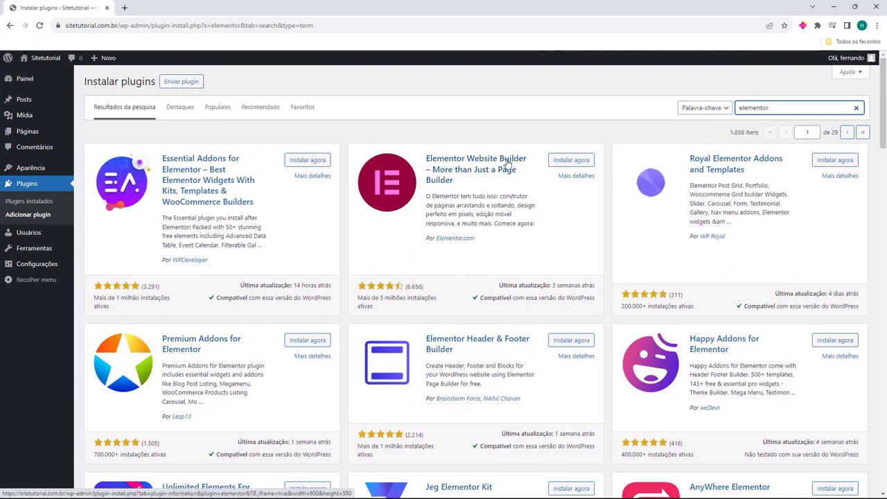
pyautogui.click(570, 162)
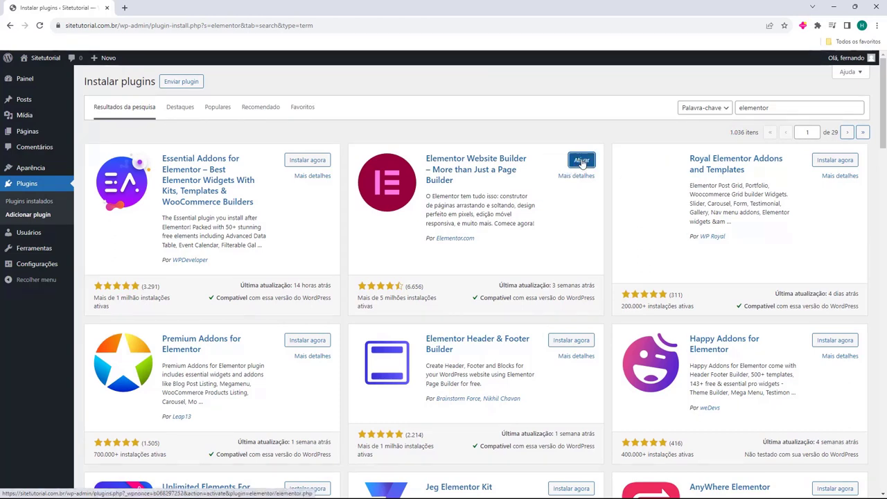
pyautogui.click(582, 161)
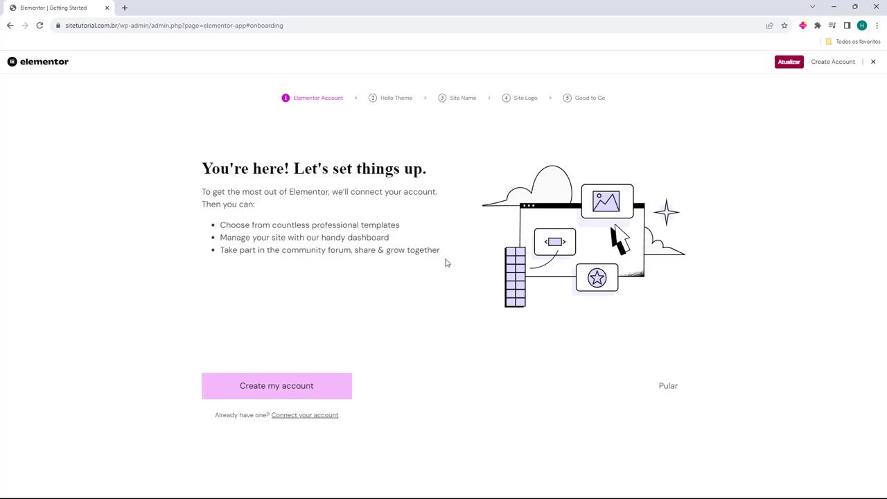
# Exit the Elementor onboarding wizard and collapse the "Visão geral do Elementor" box on the dashboard.
pyautogui.click(873, 63)
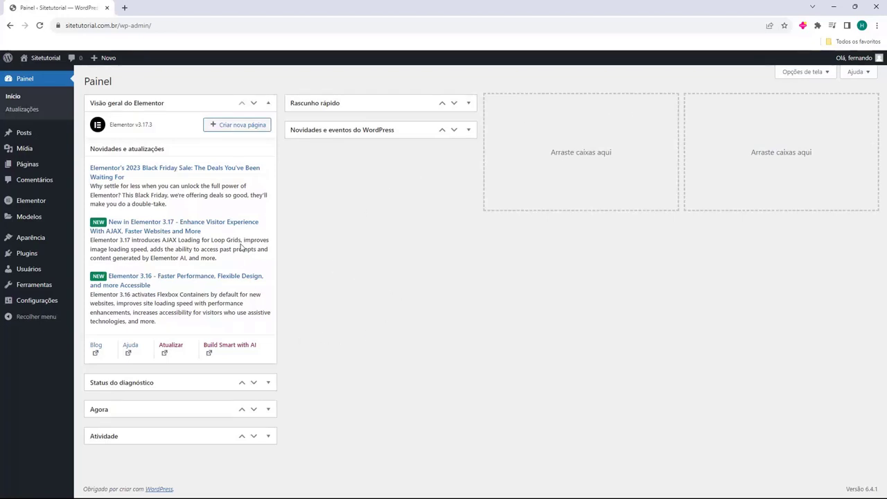
pyautogui.click(269, 104)
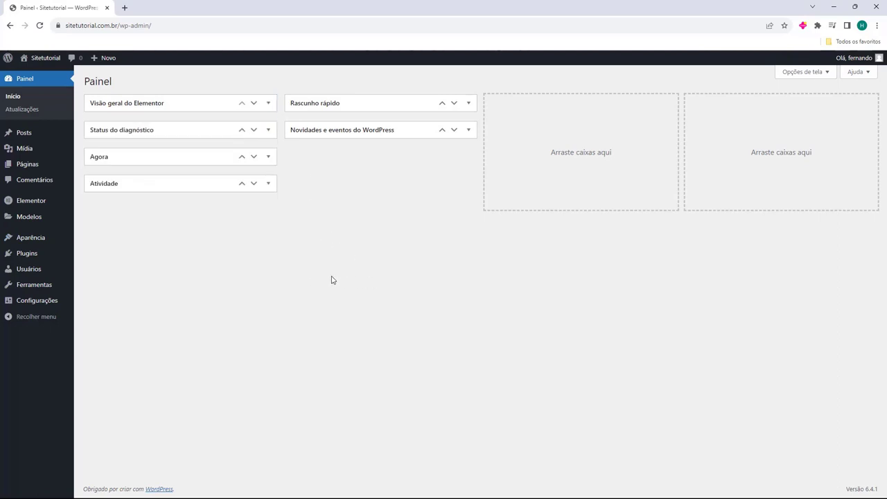
# Search for "woocommerce" among the plugins that can be added, and install and activate WooCommerce.
pyautogui.moveTo(28, 258)
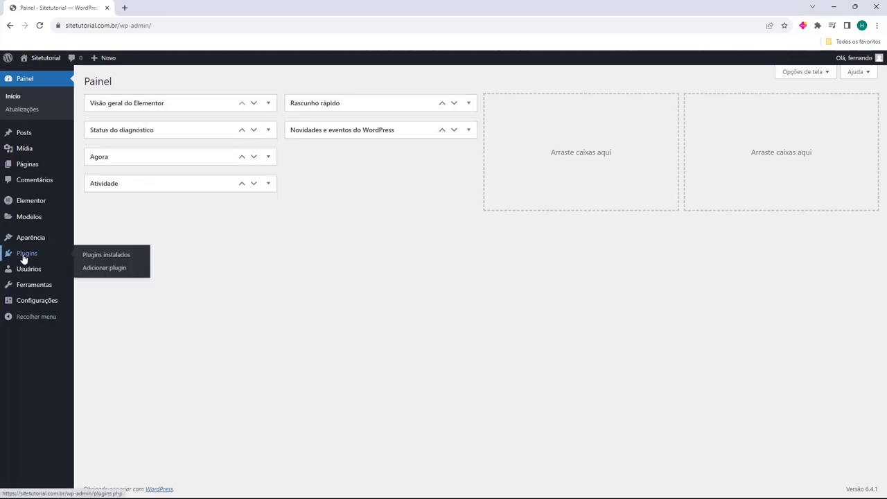
pyautogui.click(28, 255)
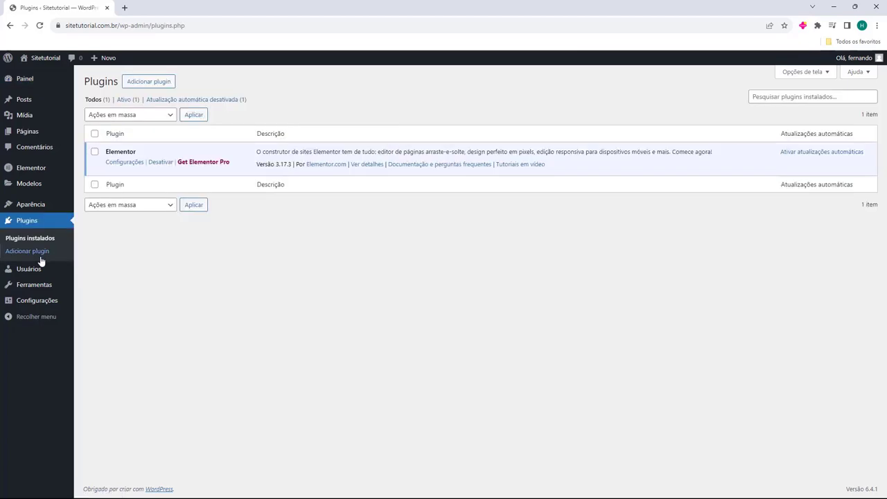
pyautogui.click(147, 86)
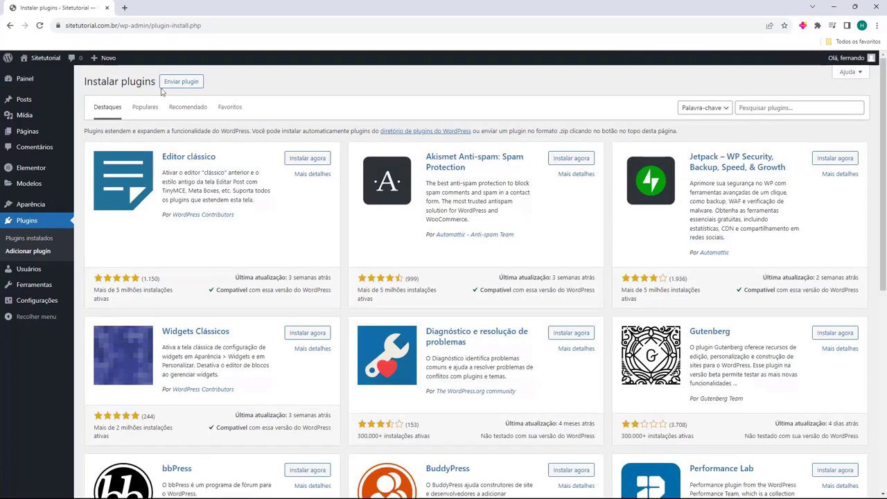
pyautogui.click(769, 113)
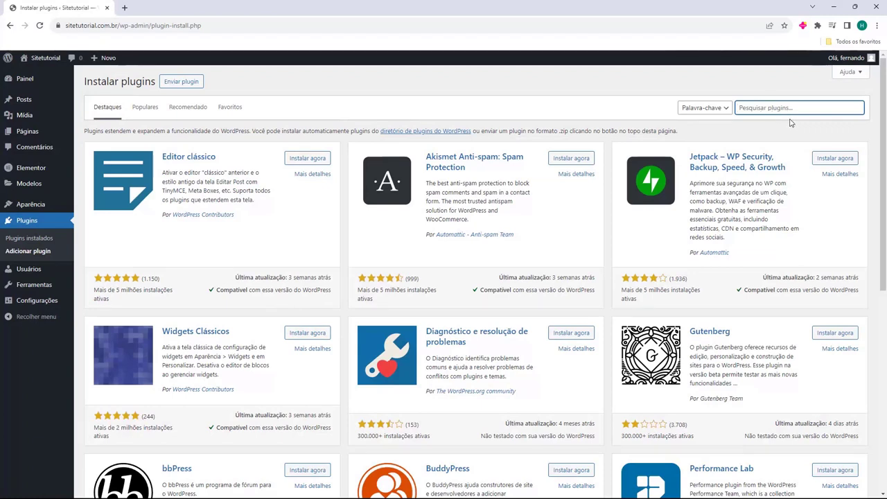
pyautogui.write('woocommerce')
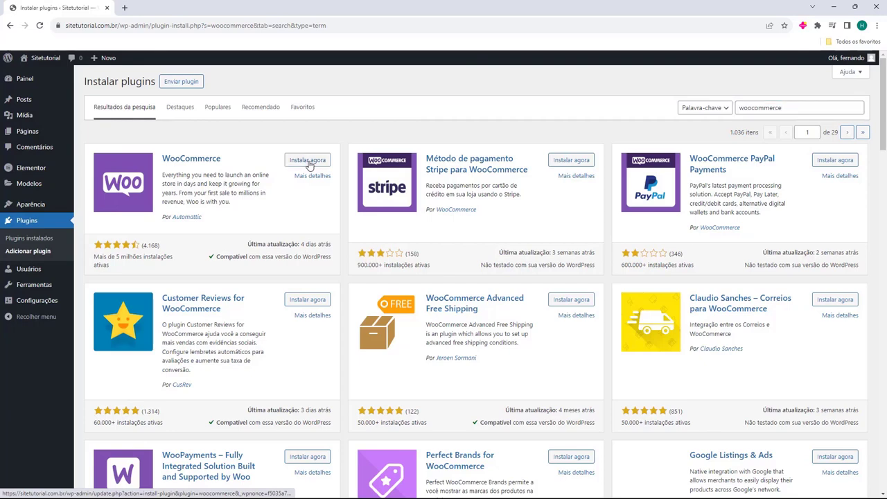
pyautogui.click(309, 160)
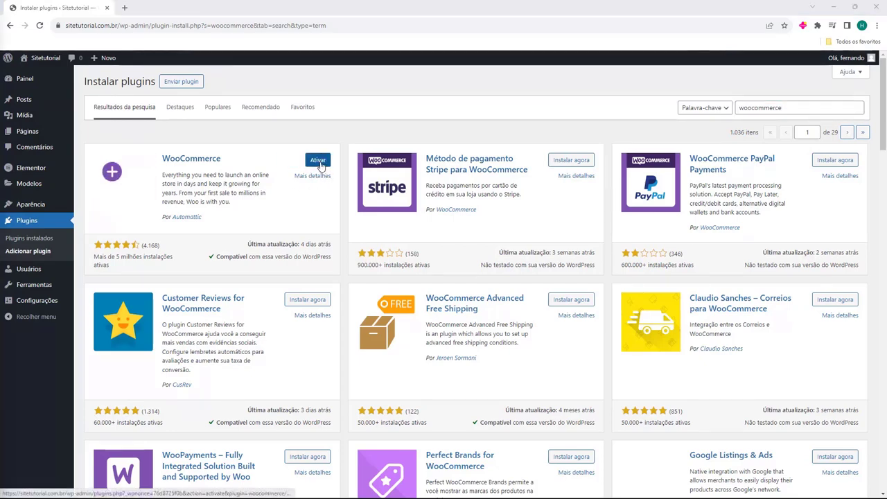
pyautogui.click(319, 162)
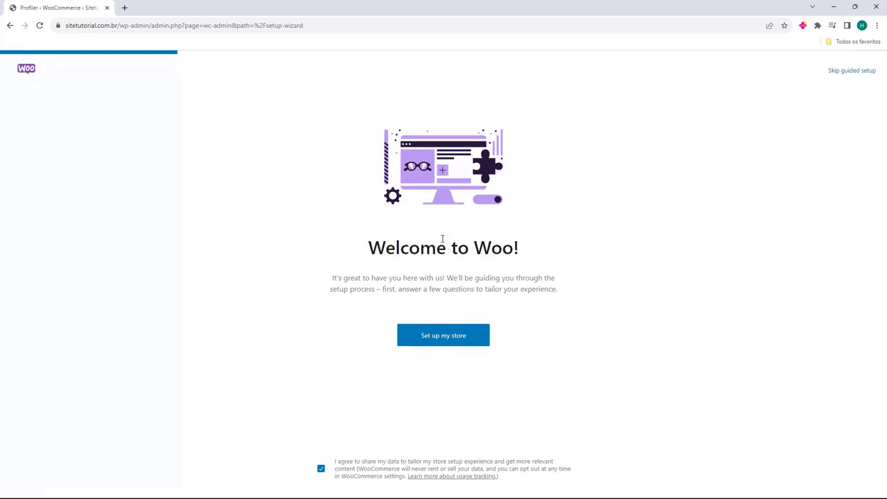
# Start the WooCommerce store setup and continue with "Estou apenas começando meus negócios" as the business profile.
pyautogui.click(439, 337)
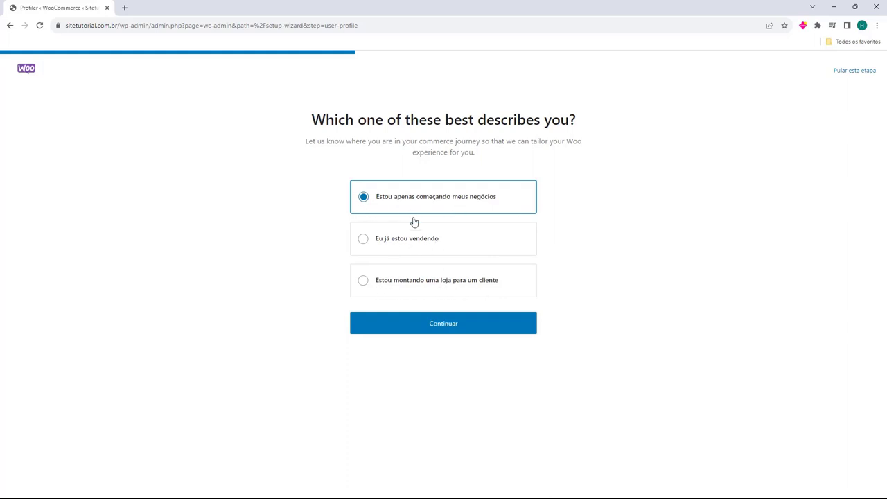
pyautogui.click(443, 329)
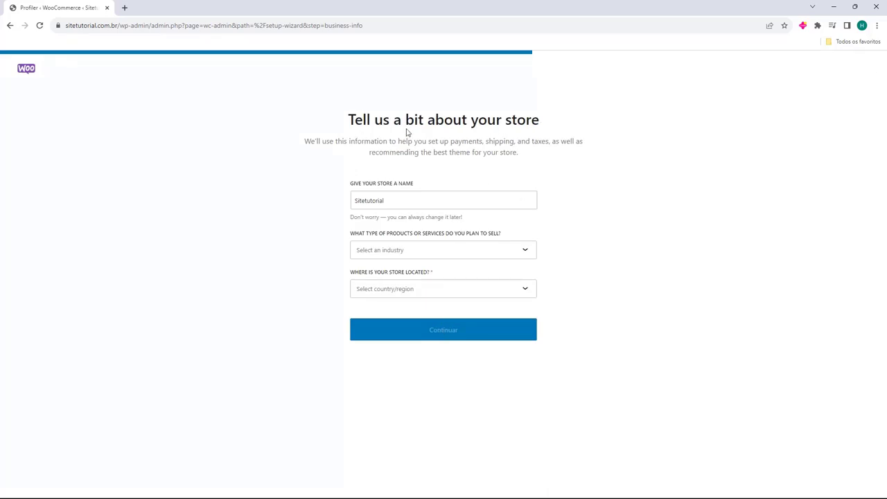
pyautogui.click(370, 203)
pyautogui.moveTo(357, 201)
pyautogui.mouseDown()
pyautogui.moveTo(390, 204)
pyautogui.moveTo(350, 208)
pyautogui.mouseUp()
pyautogui.click(397, 203)
pyautogui.moveTo(421, 206); pyautogui.dragTo(329, 206)
pyautogui.click(385, 206)
pyautogui.click(328, 205)
pyautogui.doubleClick(382, 204)
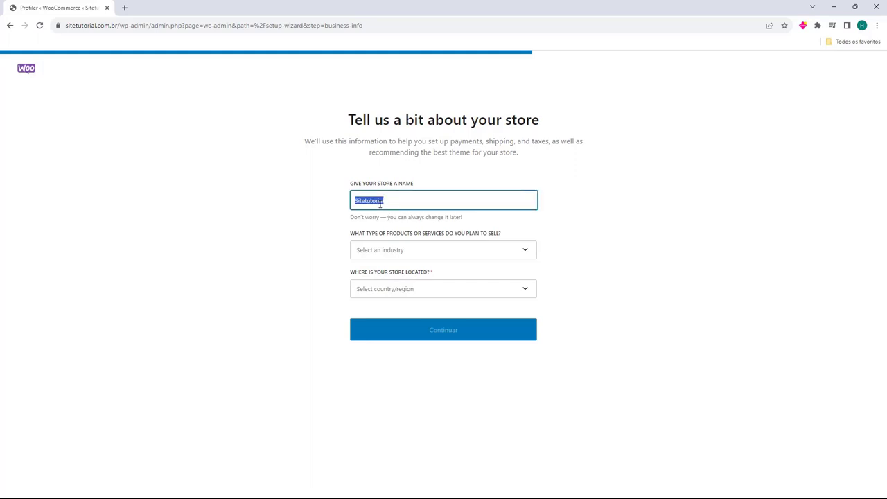
pyautogui.click(378, 202)
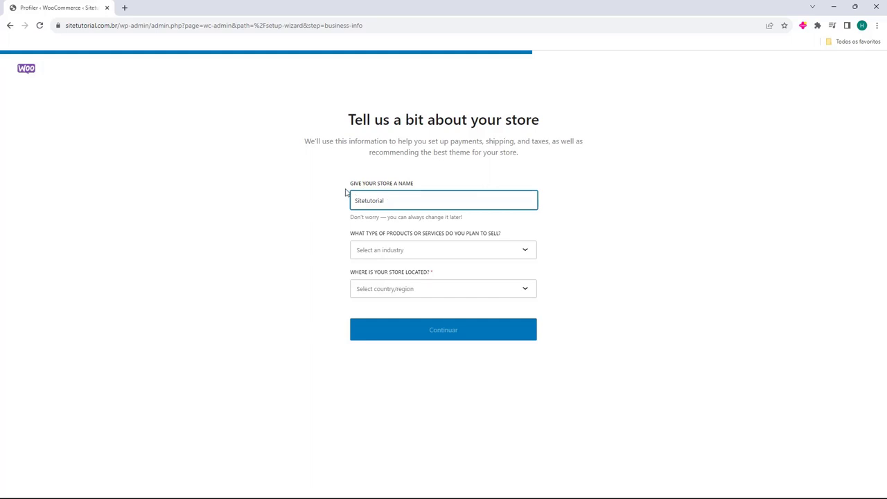
# Set the type of products the store sells to "Eletrônicos e computadores".
pyautogui.click(358, 251)
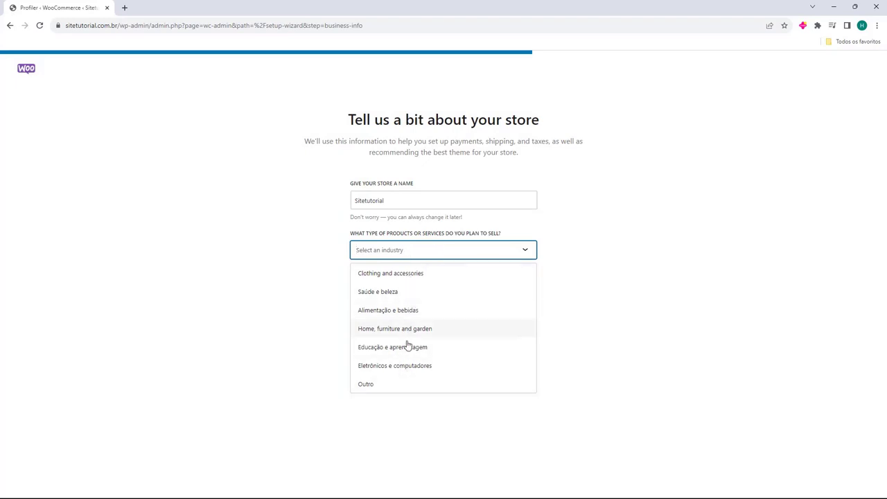
pyautogui.click(388, 372)
pyautogui.click(395, 254)
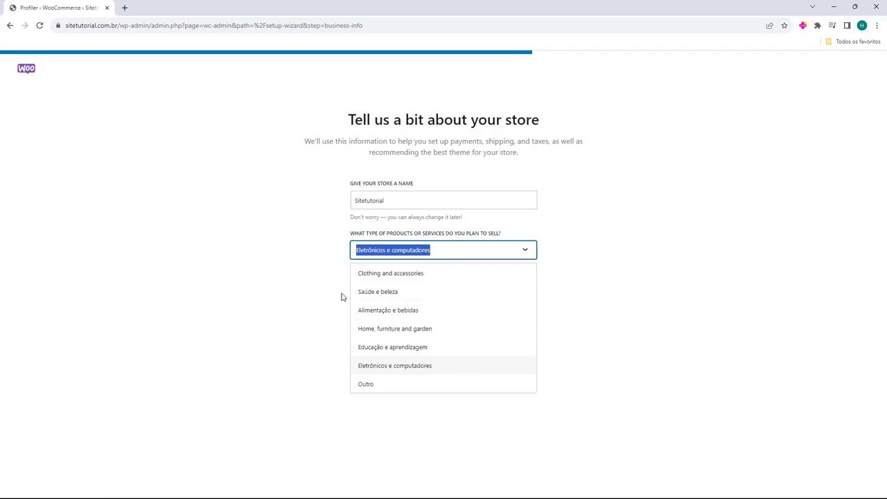
pyautogui.click(366, 367)
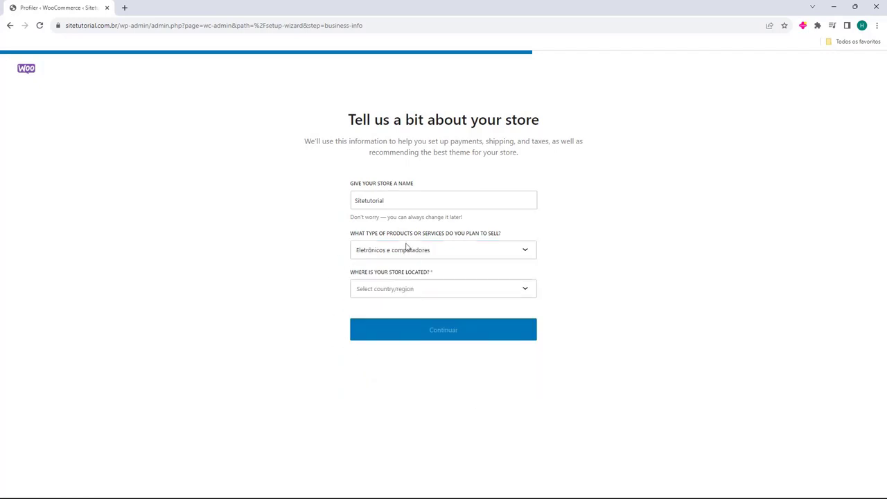
# Set the store location to "Brasil — Santa Catarina" and submit the store details.
pyautogui.click(386, 291)
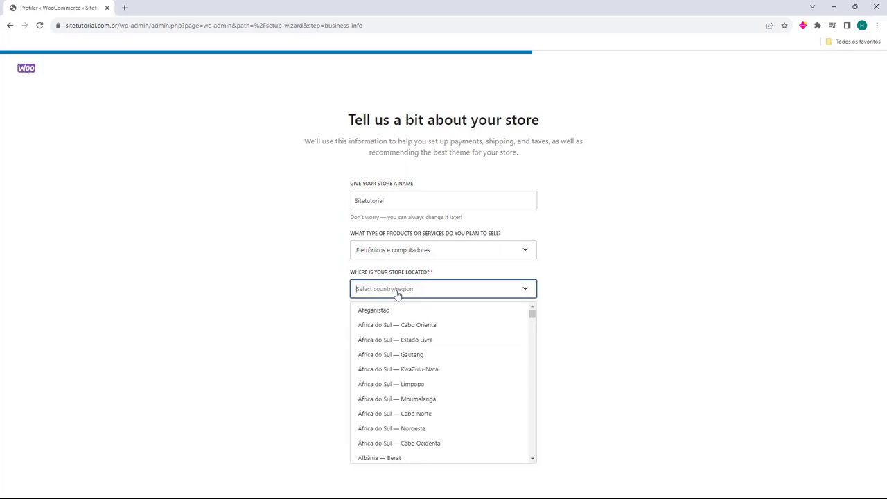
pyautogui.write('bras')
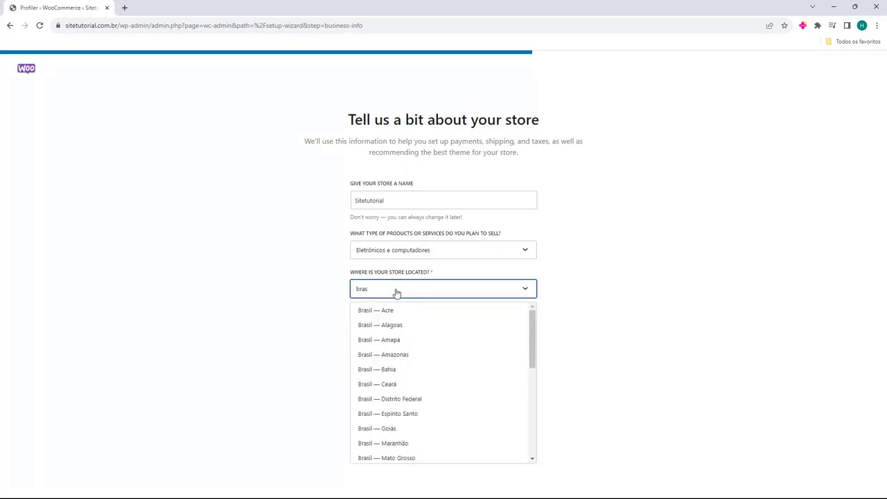
pyautogui.write('il')
pyautogui.scroll(-3, 406, 323)
pyautogui.scroll(-3, 406, 323)
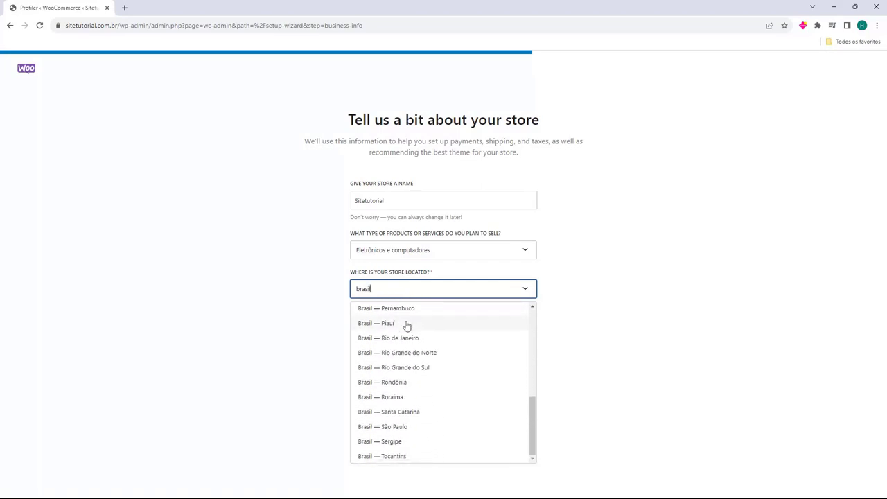
pyautogui.click(363, 416)
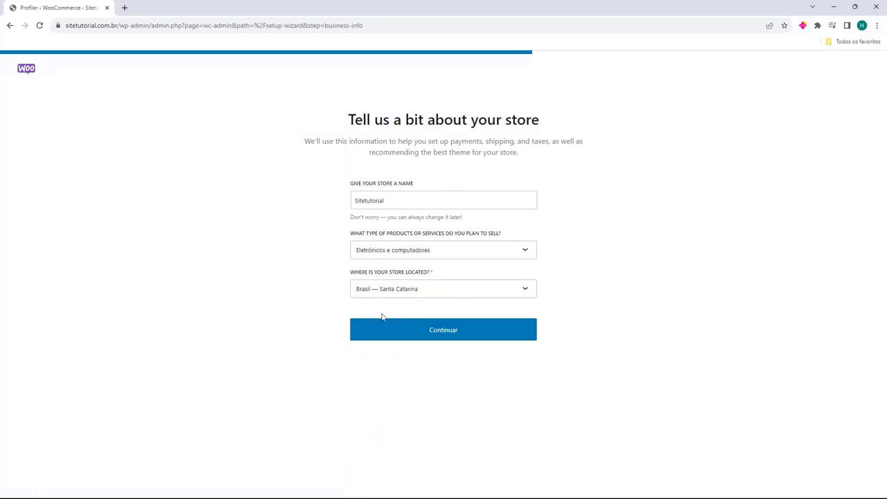
pyautogui.click(440, 335)
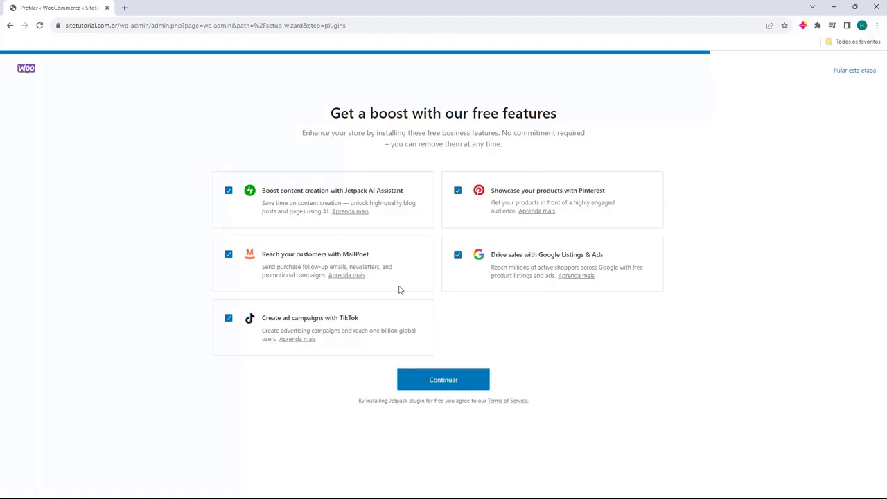
# Decline all five free features (TikTok, MailPoet, Jetpack AI Assistant, Pinterest and Google Listings & Ads) and complete the setup wizard.
pyautogui.click(229, 318)
pyautogui.click(229, 253)
pyautogui.click(228, 190)
pyautogui.click(458, 191)
pyautogui.click(457, 256)
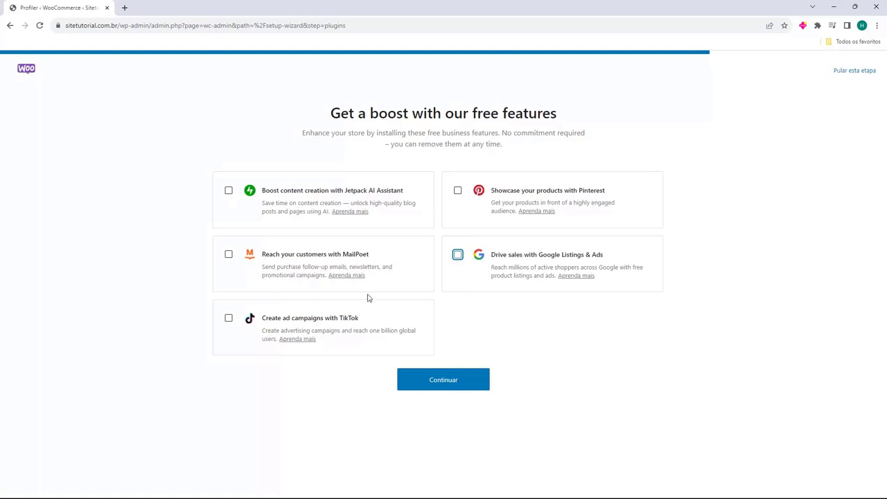
pyautogui.click(461, 333)
pyautogui.click(444, 387)
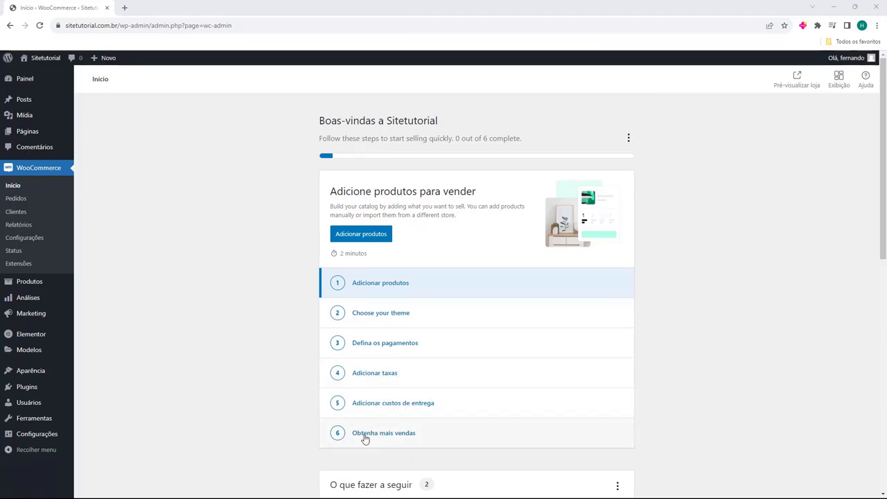
pyautogui.scroll(-3, 283, 259)
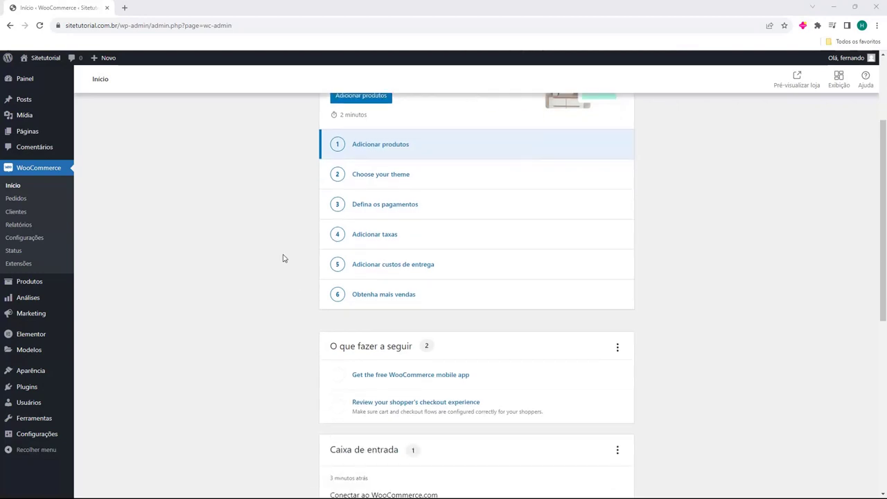
pyautogui.scroll(-4, 282, 258)
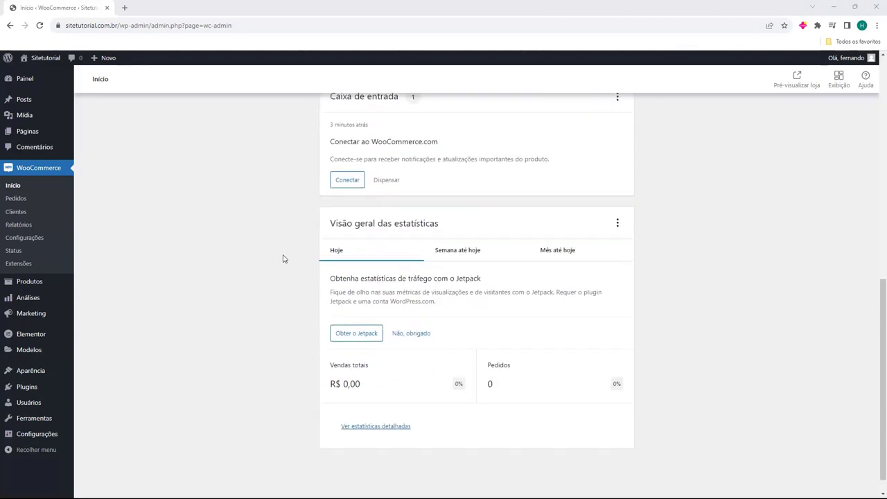
# Search the directory of new plugins for "mercado pago".
pyautogui.scroll(7, 282, 309)
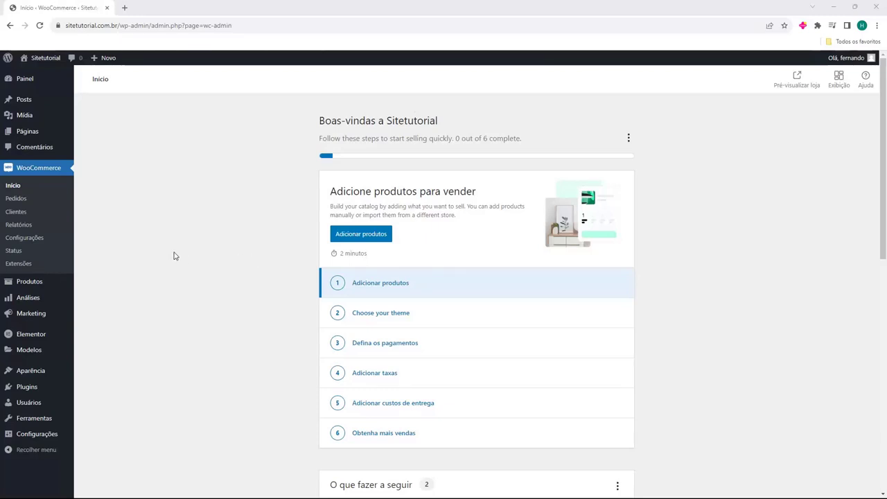
pyautogui.moveTo(39, 313)
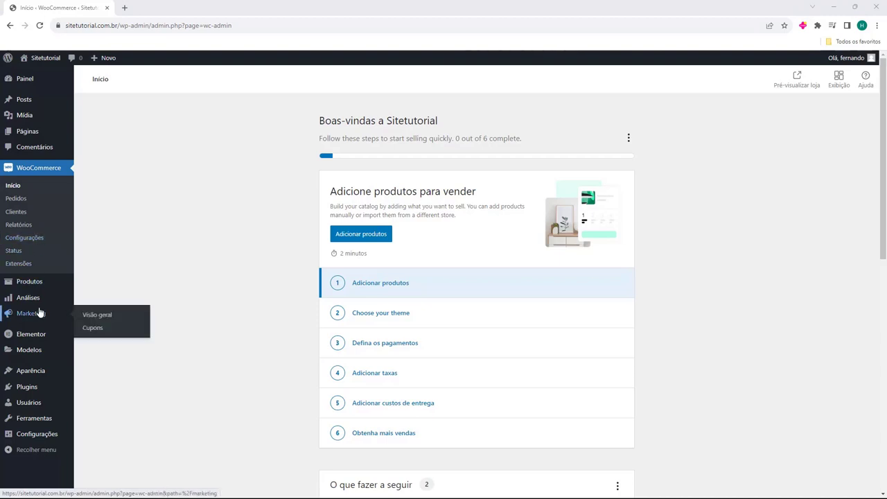
pyautogui.click(28, 395)
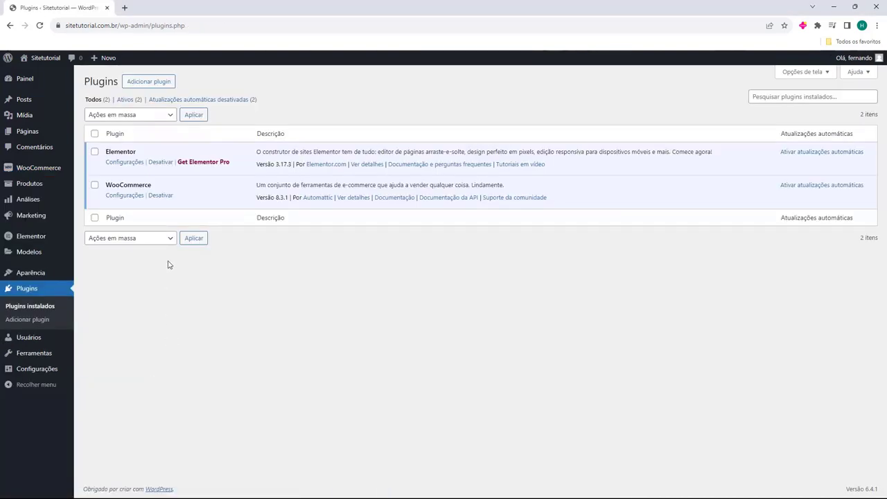
pyautogui.click(148, 81)
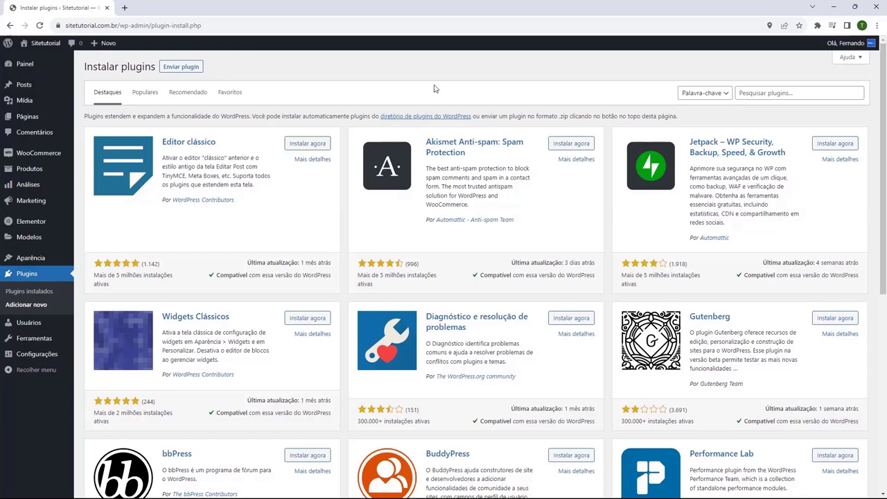
pyautogui.click(763, 98)
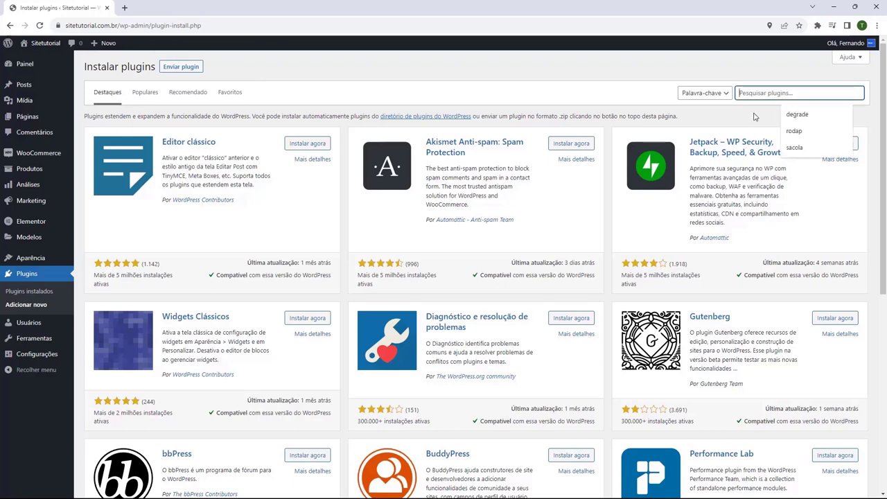
pyautogui.write('mercado pago')
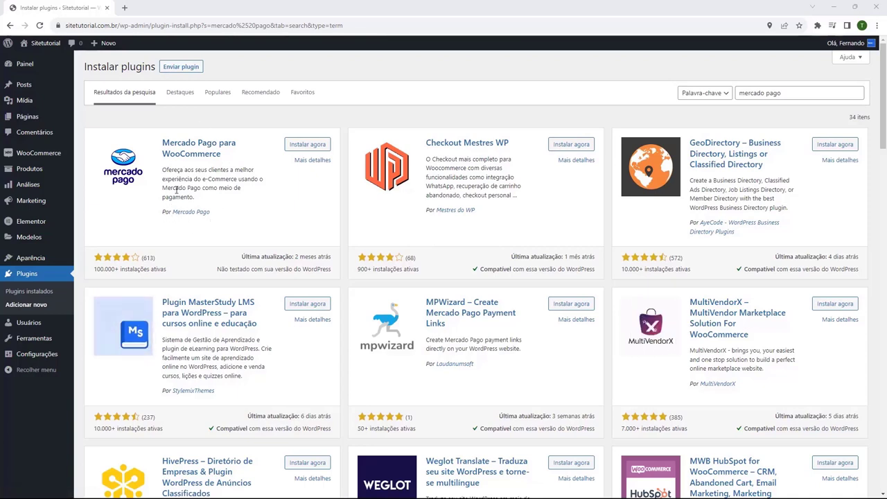
# Install and activate the Mercado Pago para WooCommerce plugin.
pyautogui.click(305, 146)
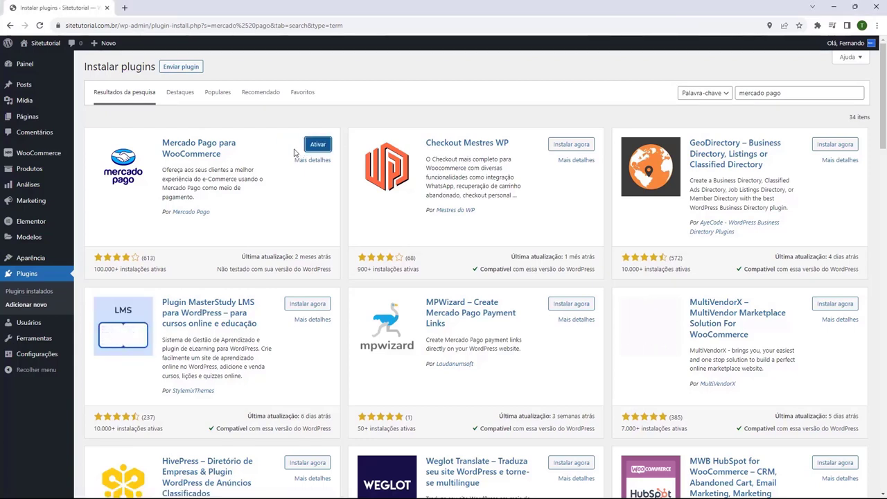
pyautogui.click(320, 150)
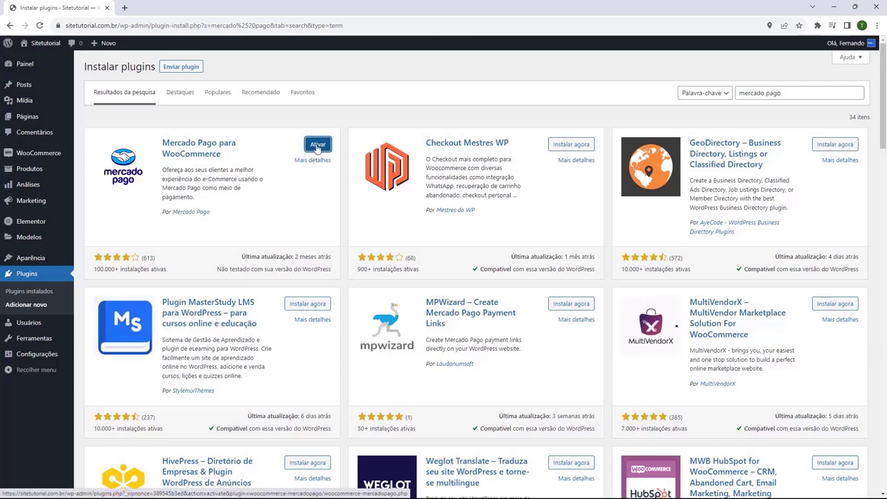
pyautogui.click(317, 147)
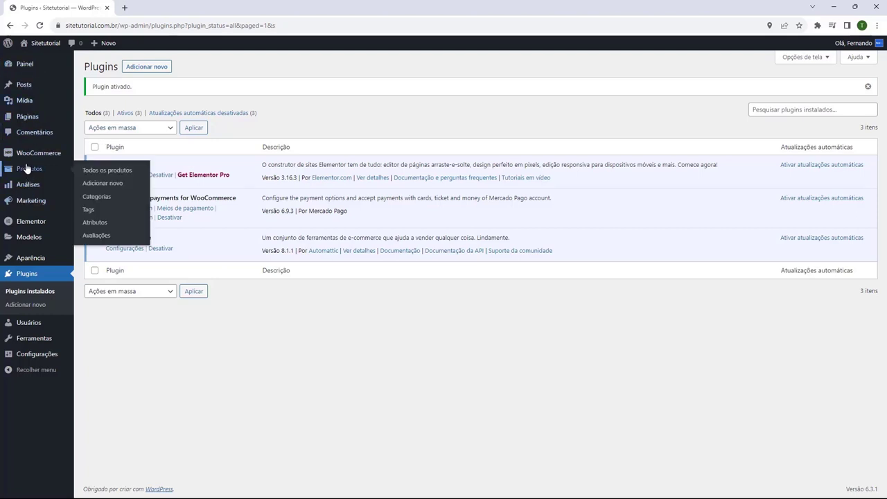
# Open the Mercado Pago settings under WooCommerce and expand the section "Integre a loja com o Mercado Pago".
pyautogui.moveTo(22, 160)
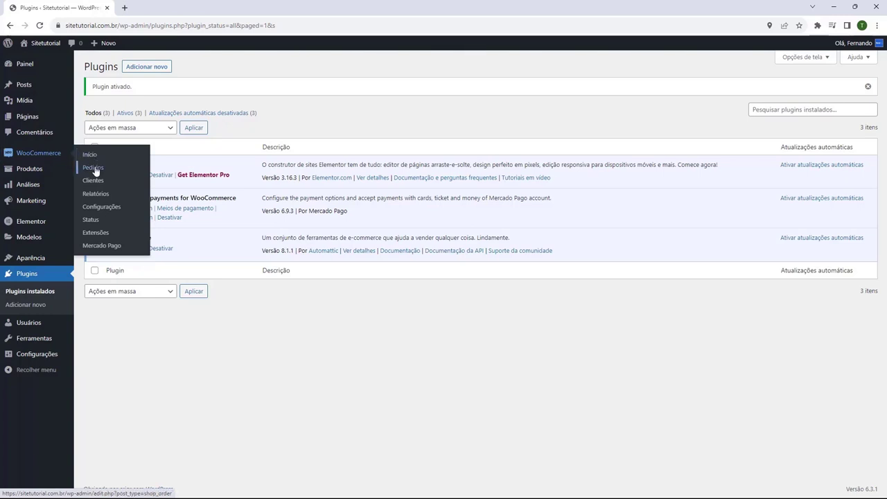
pyautogui.click(98, 246)
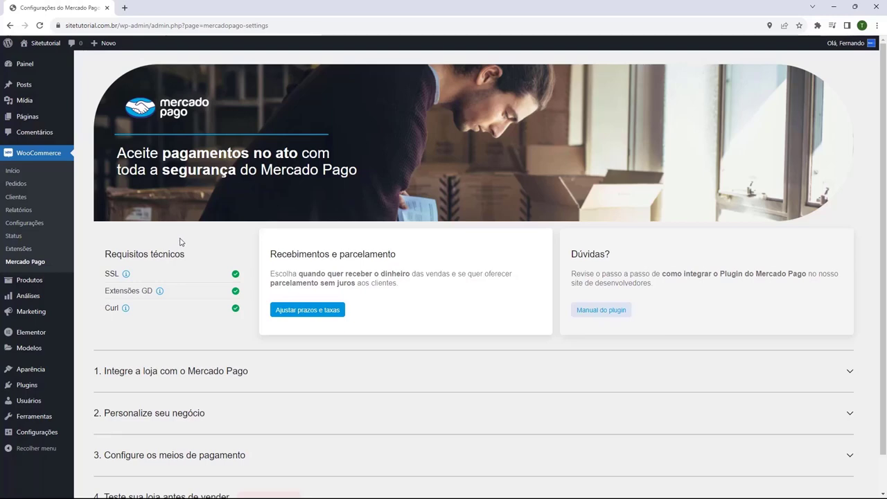
pyautogui.scroll(-1, 180, 241)
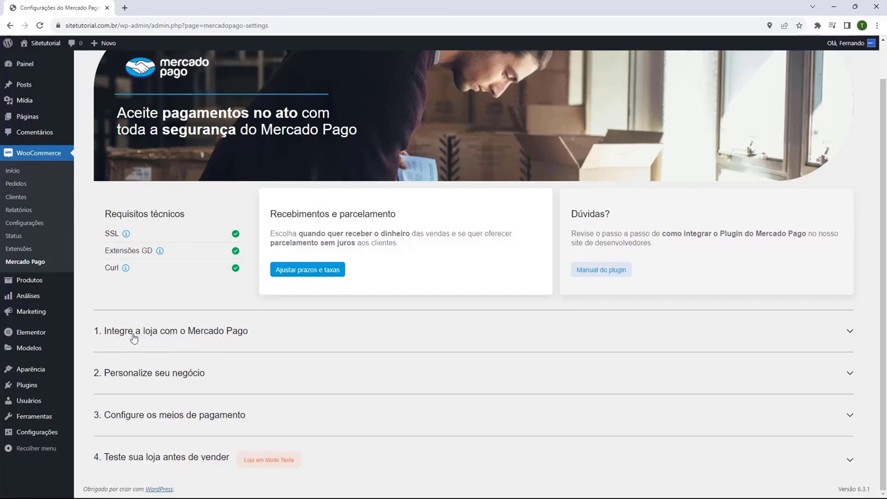
pyautogui.click(178, 335)
pyautogui.scroll(-3, 194, 237)
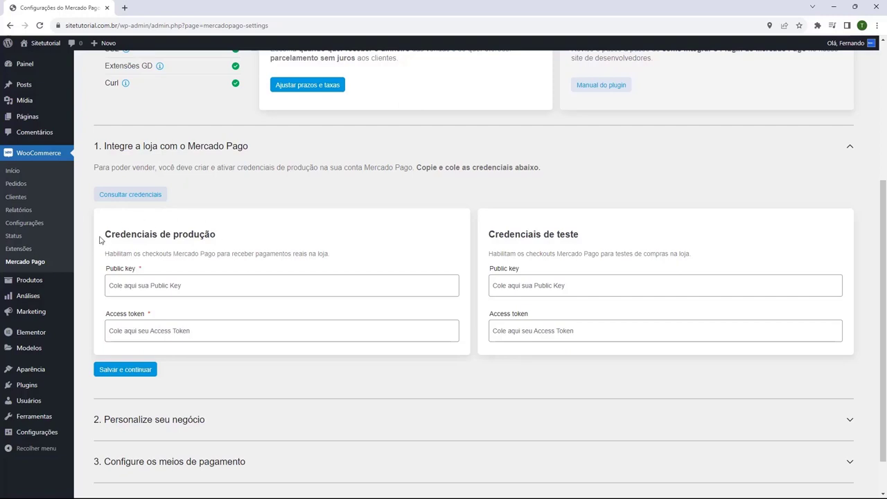
# Copy the production Public Key from the Mercado Pago account credentials and paste it into the store's production Public key field.
pyautogui.click(130, 198)
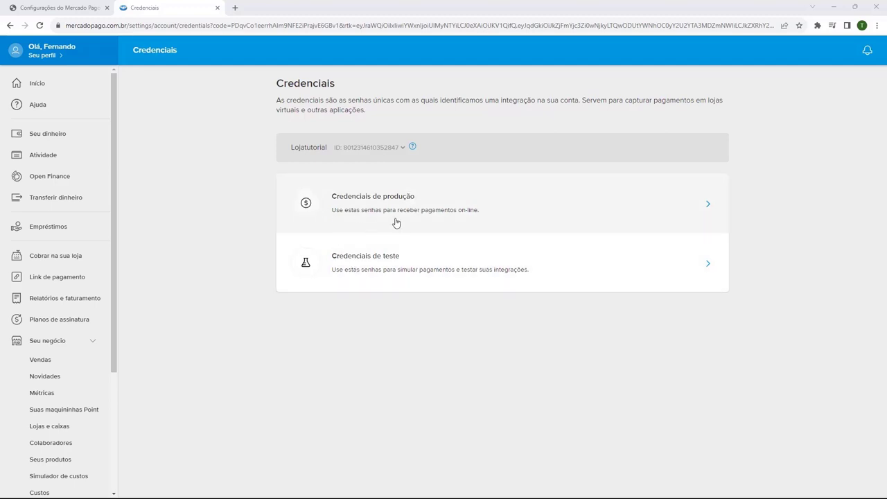
pyautogui.click(357, 203)
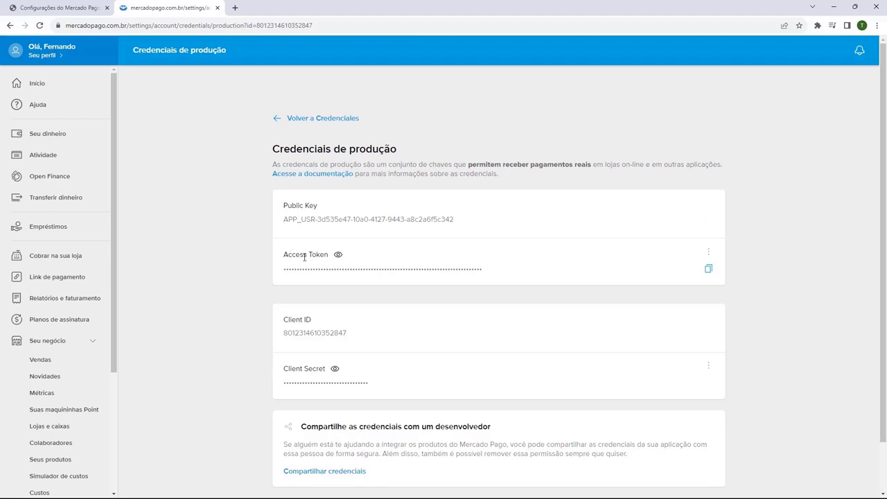
pyautogui.moveTo(283, 206); pyautogui.dragTo(317, 206)
pyautogui.click(317, 205)
pyautogui.click(709, 228)
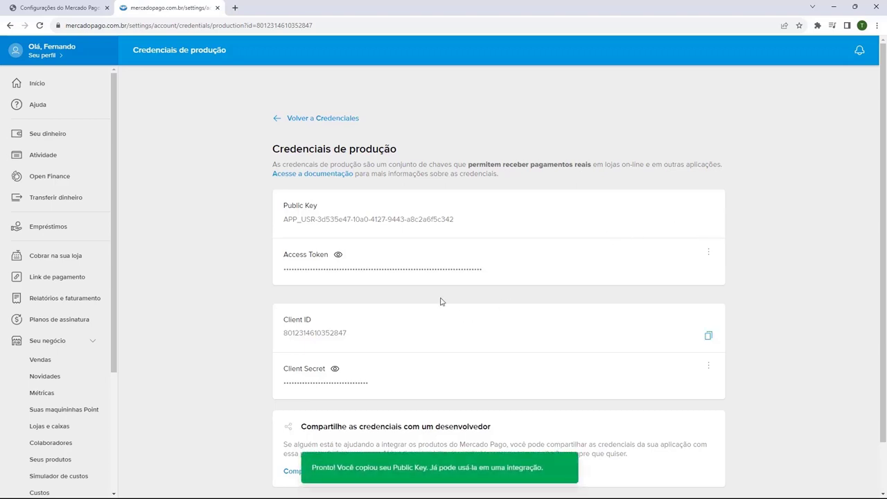
pyautogui.click(59, 12)
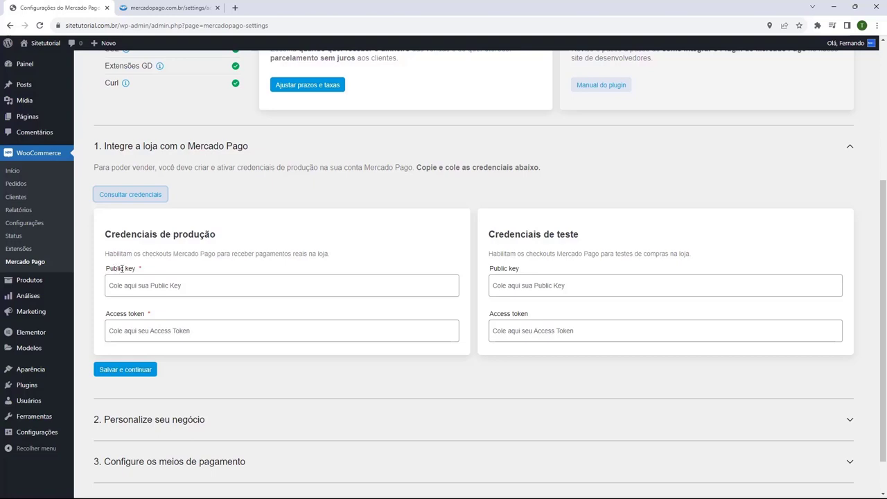
pyautogui.click(118, 288)
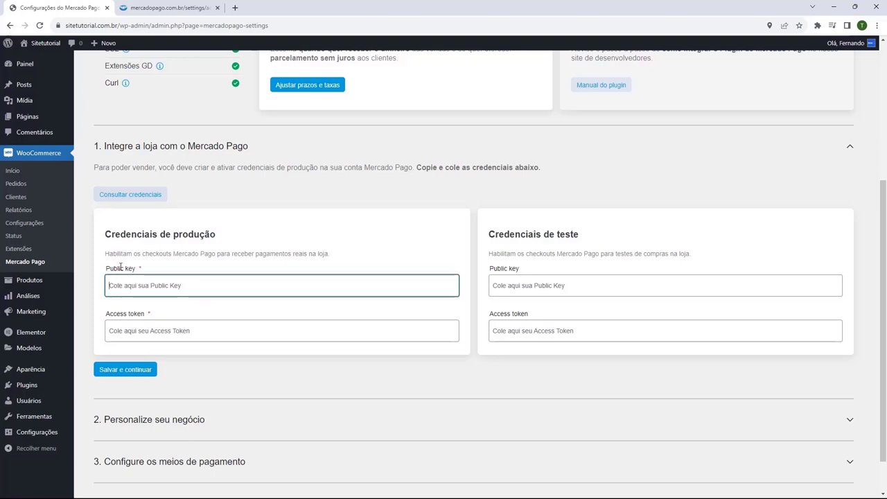
pyautogui.hotkey('ctrl', 'v')
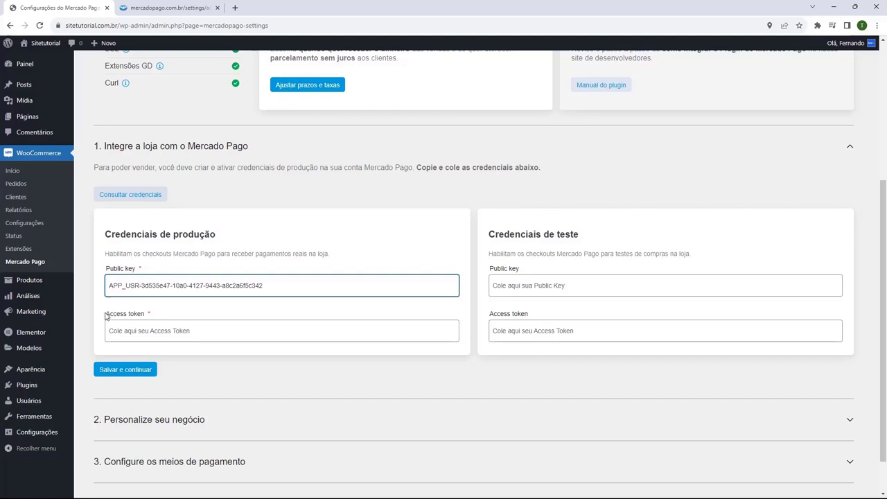
# Copy the production Access Token from Mercado Pago into the store's production Access token field and save the credentials.
pyautogui.click(165, 9)
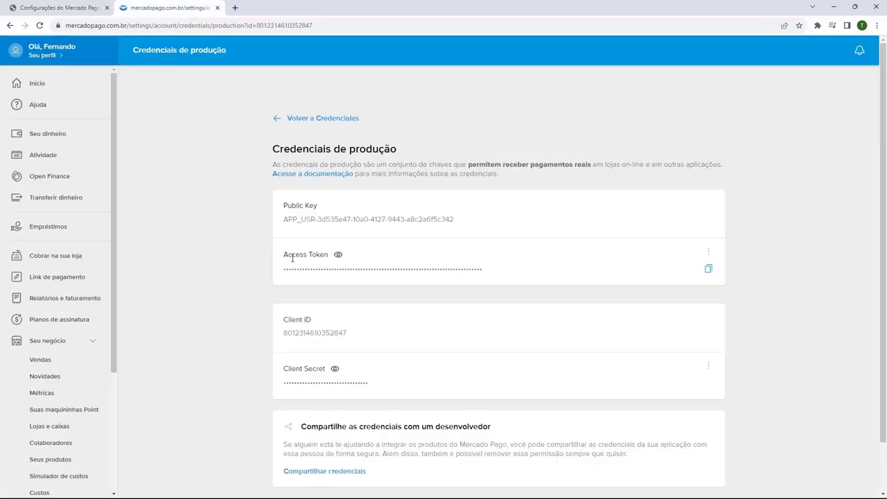
pyautogui.click(338, 255)
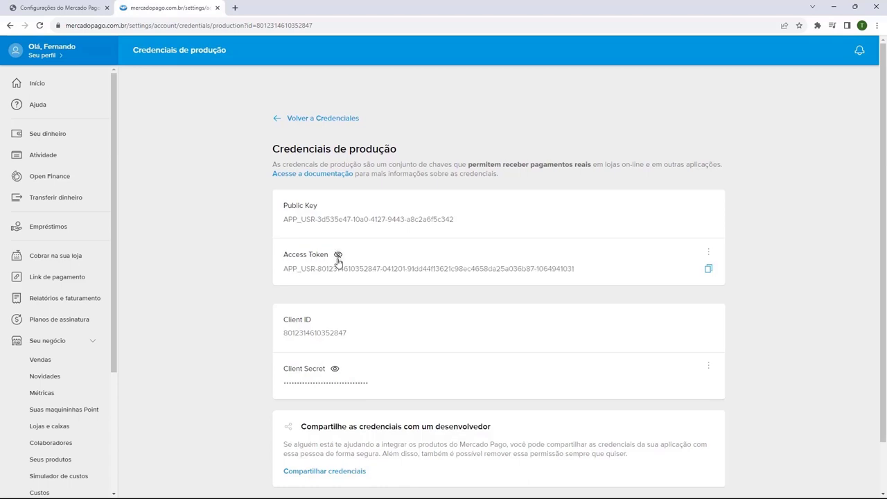
pyautogui.click(338, 256)
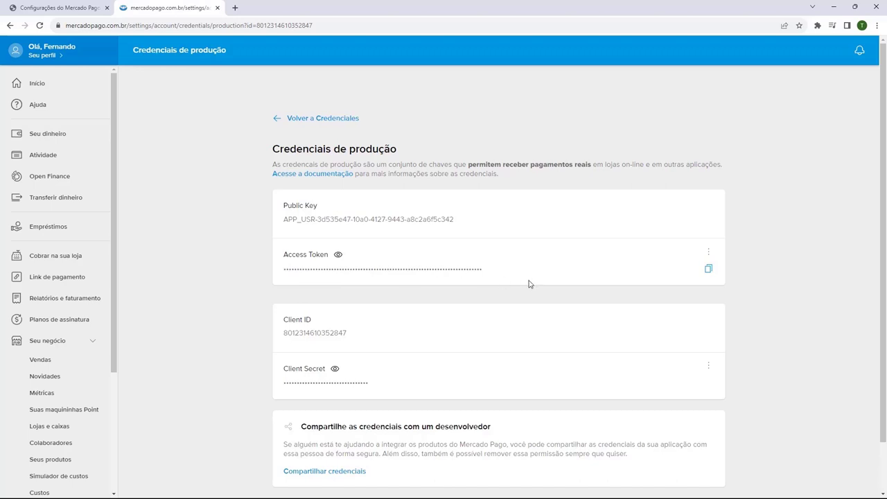
pyautogui.click(708, 268)
pyautogui.click(66, 11)
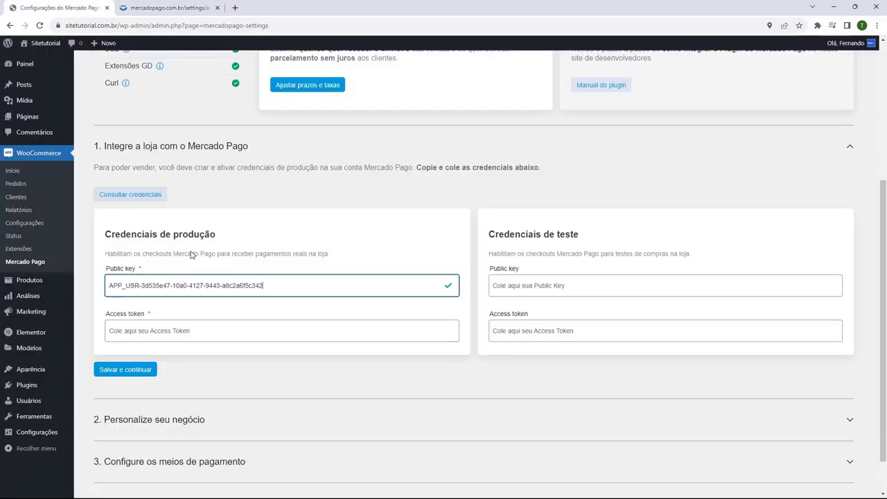
pyautogui.click(137, 331)
pyautogui.hotkey('ctrl', 'v')
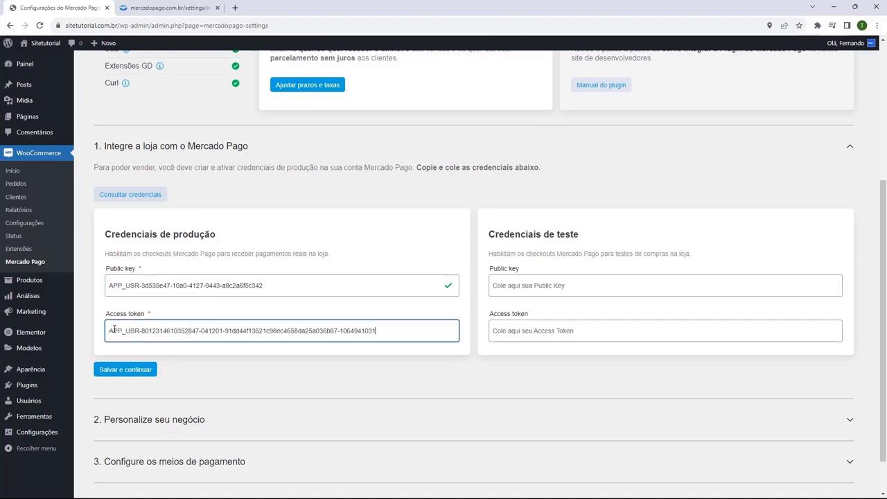
pyautogui.click(103, 313)
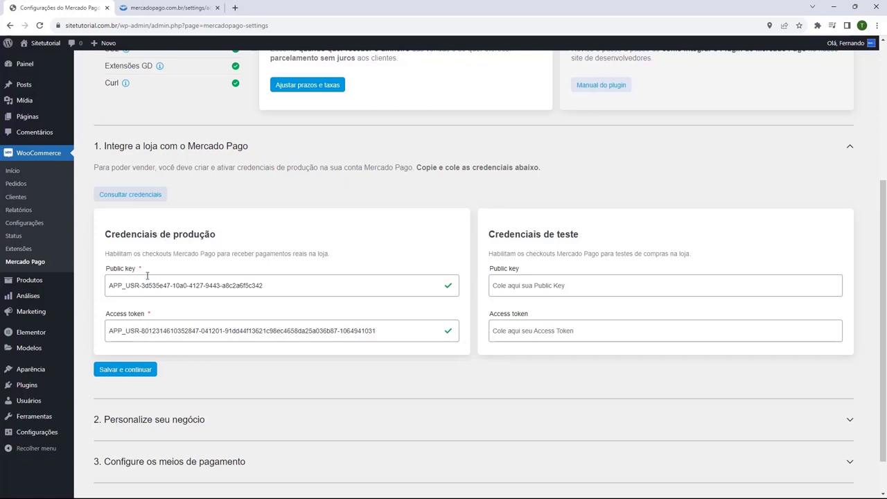
pyautogui.click(119, 374)
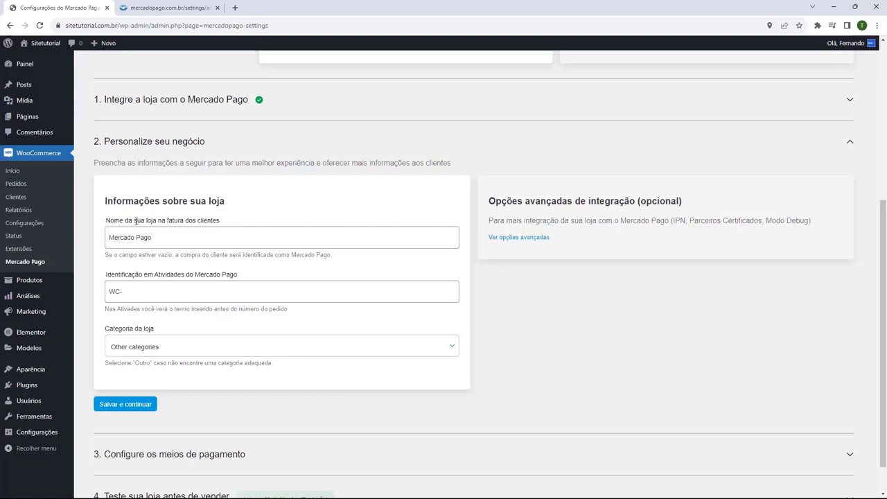
# Set the store name on customer invoices to "Lojatutorial", choose "Other categories" as the store category, and save the business information.
pyautogui.tripleClick(160, 239)
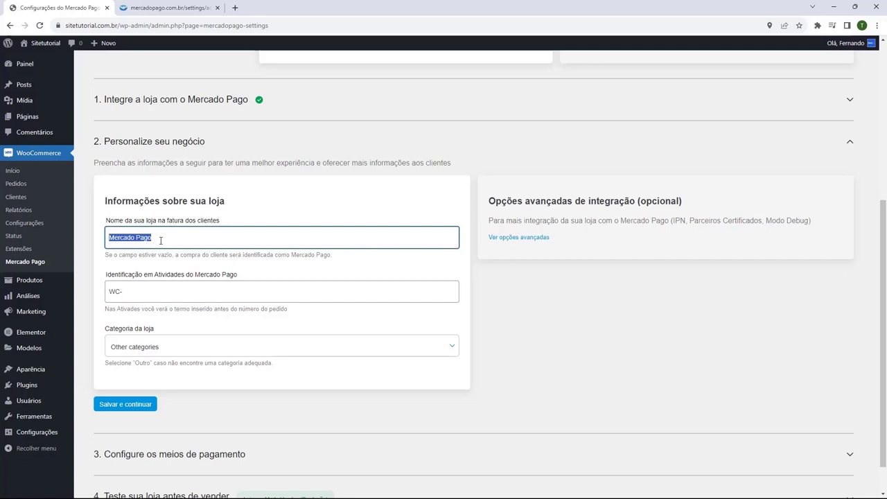
pyautogui.write('Lojatutorial')
pyautogui.click(165, 346)
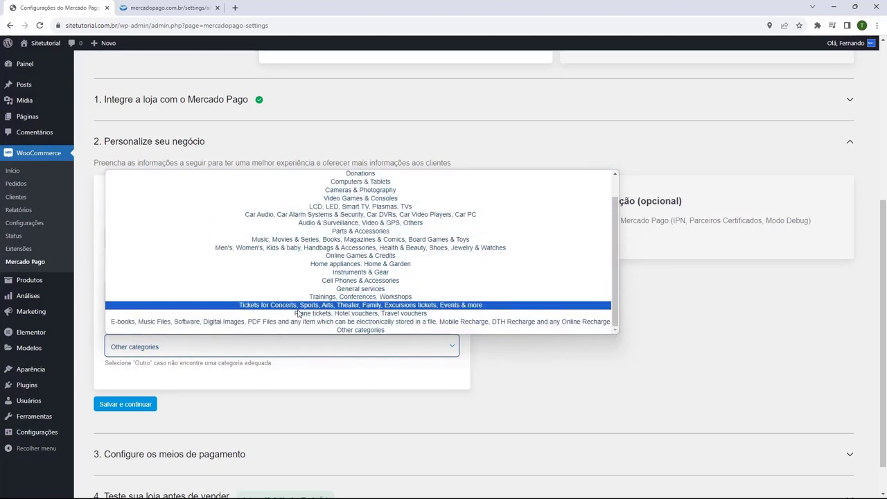
pyautogui.click(339, 331)
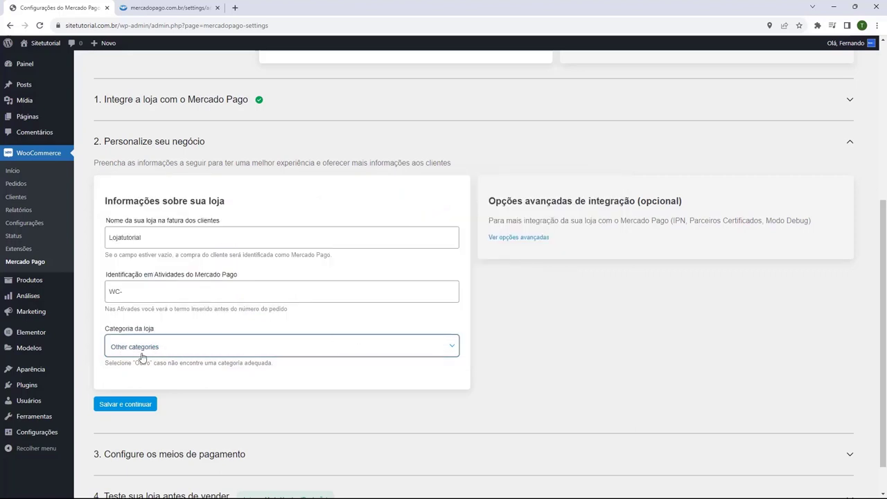
pyautogui.click(111, 410)
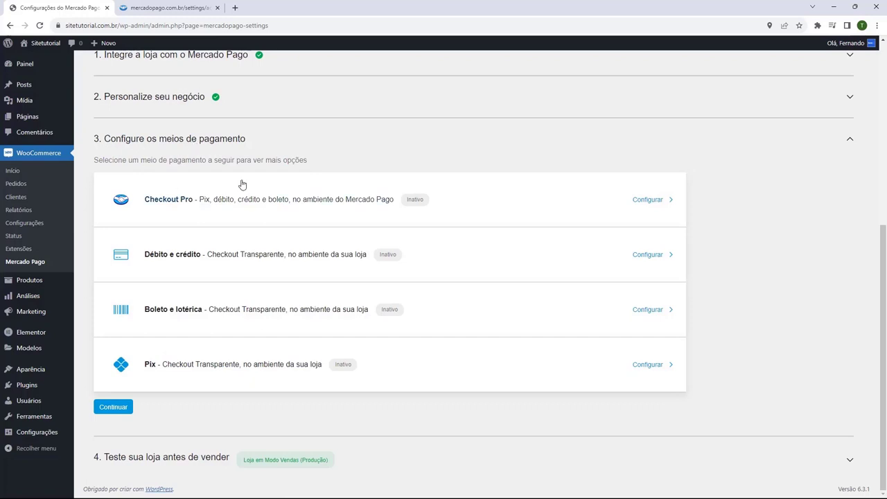
# Under "Teste sua loja antes de vender", set the store's operating mode to "Modo Vendas (Produção)" and save the changes.
pyautogui.click(102, 462)
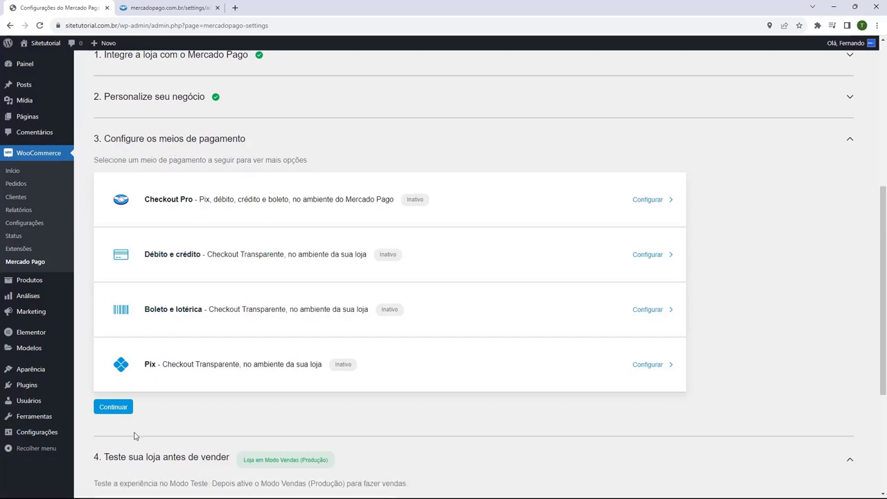
pyautogui.scroll(-3, 132, 439)
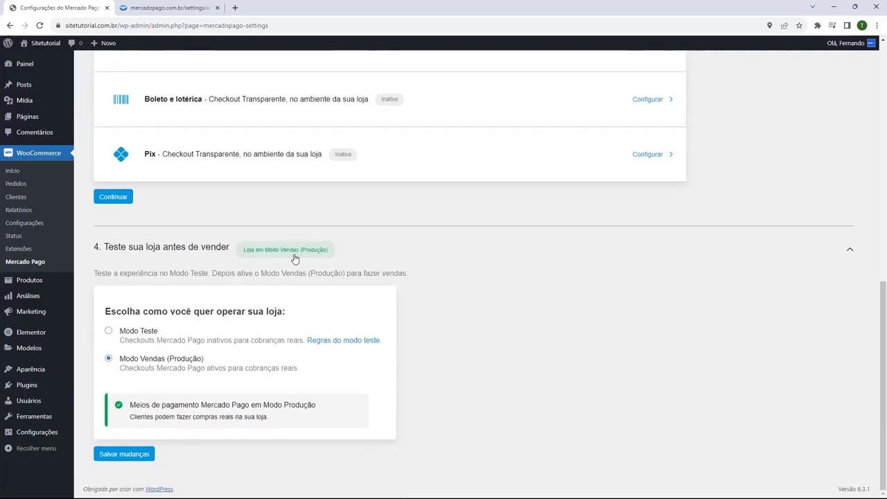
pyautogui.click(108, 331)
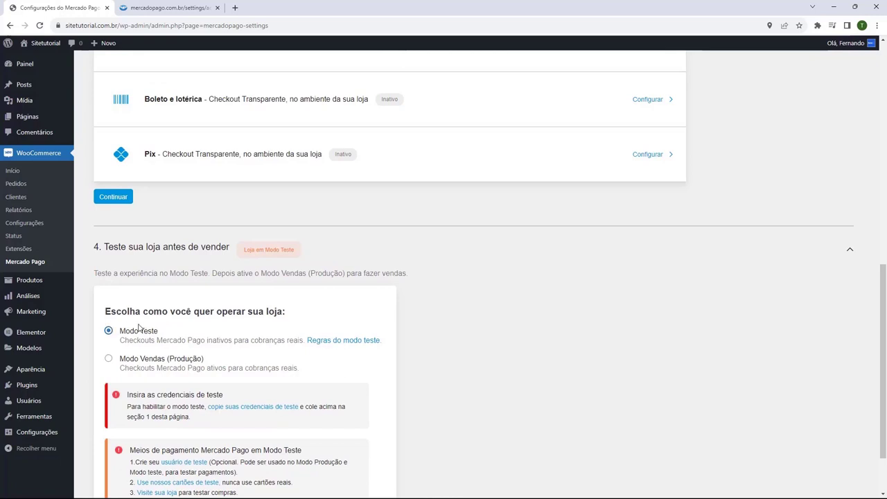
pyautogui.click(109, 359)
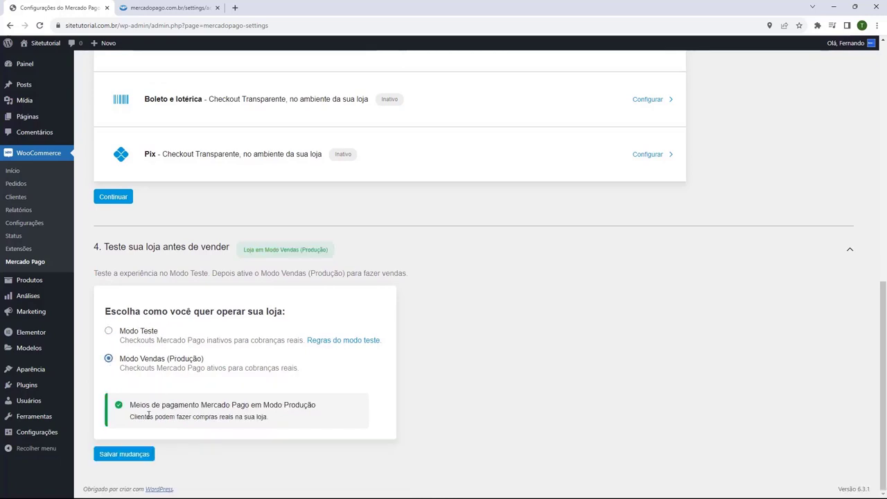
pyautogui.click(111, 460)
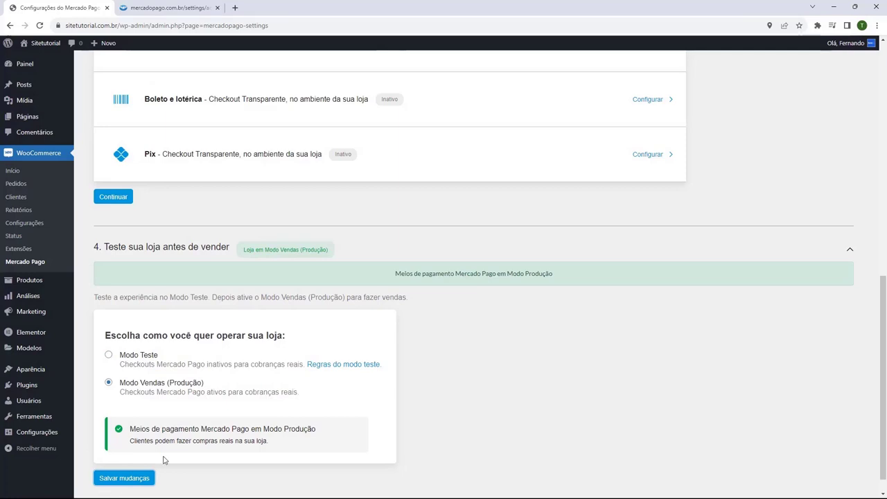
# In WooCommerce's payment settings, activate the Mercado Pago custom checkouts for Débito e crédito, Boleto e lotérica and Pix, and save.
pyautogui.scroll(3, 164, 459)
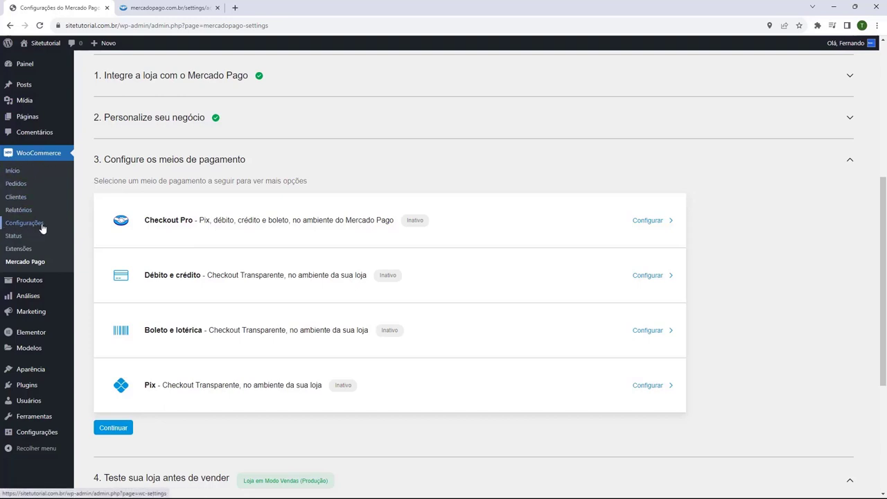
pyautogui.click(20, 225)
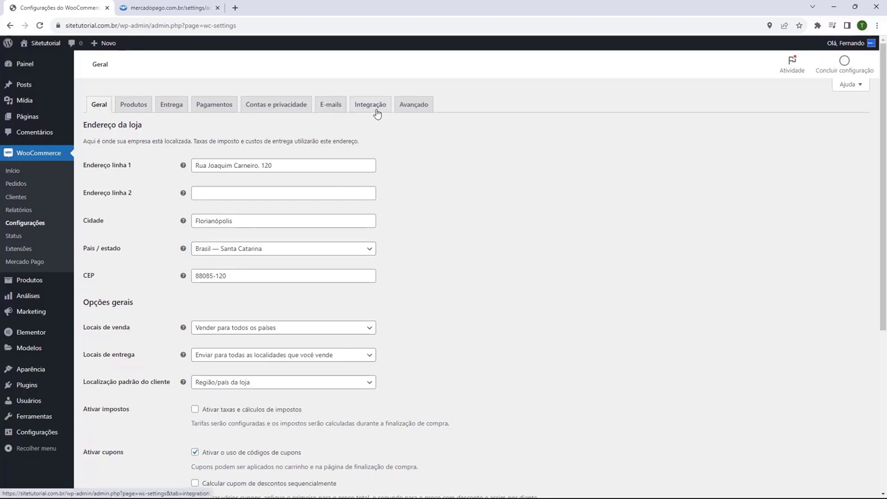
pyautogui.click(215, 107)
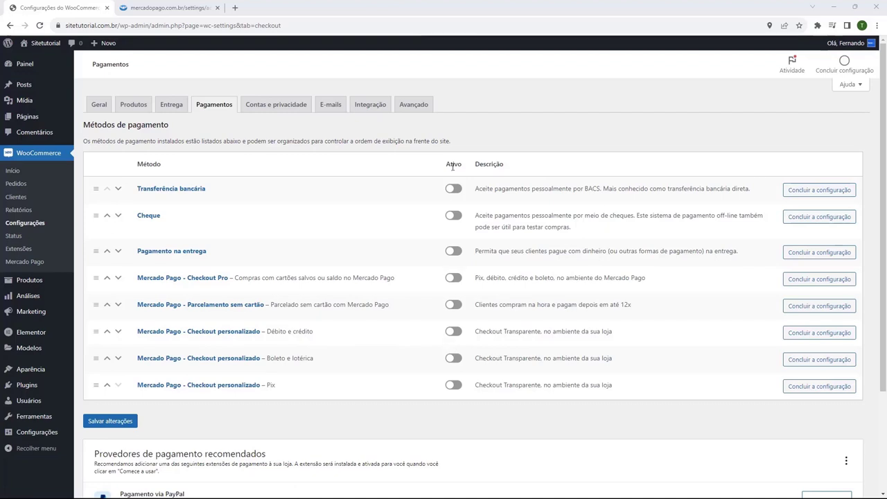
pyautogui.click(452, 334)
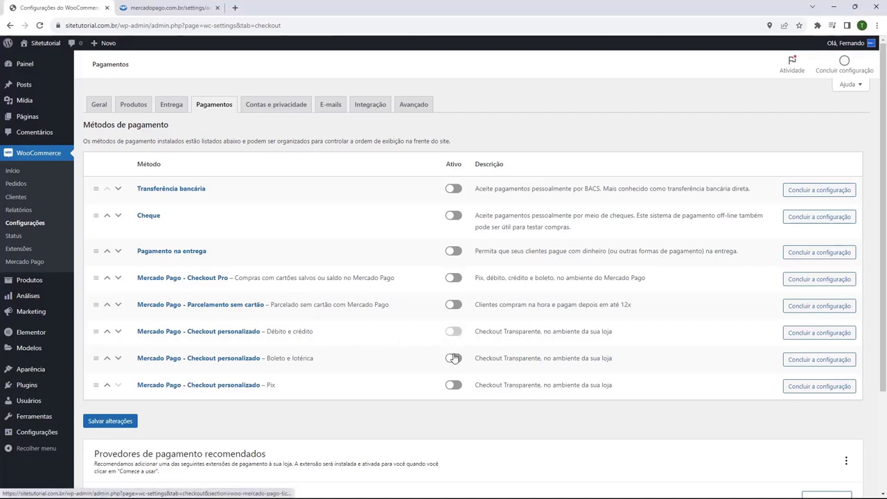
pyautogui.click(452, 359)
pyautogui.click(453, 386)
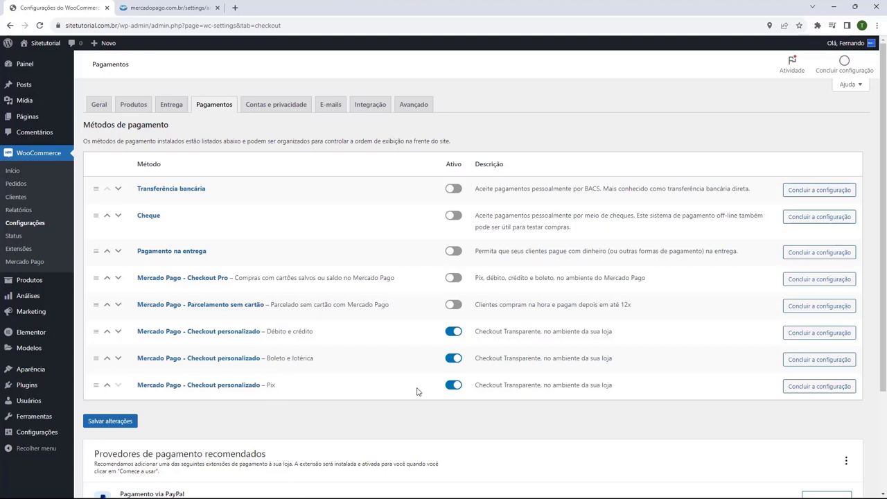
pyautogui.click(98, 428)
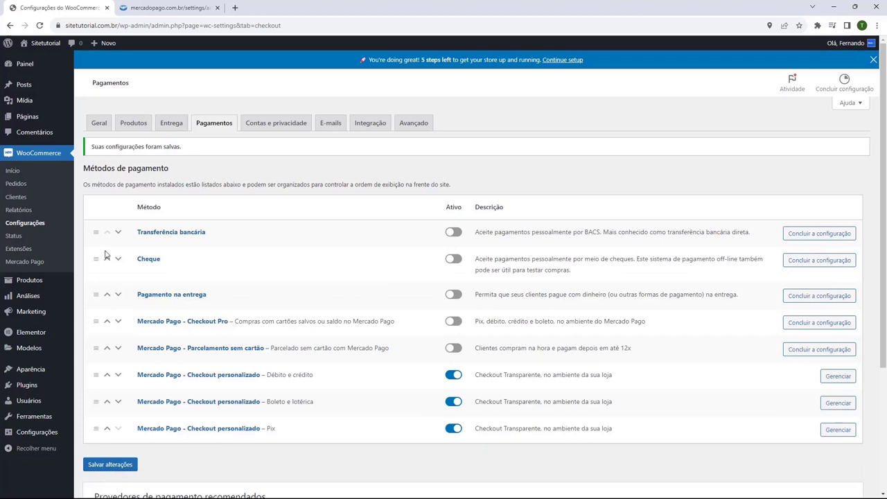
# Review the Mercado Pago "Débito e crédito" checkout settings and save them with payments via Mercado Pago account active.
pyautogui.scroll(-1, 208, 404)
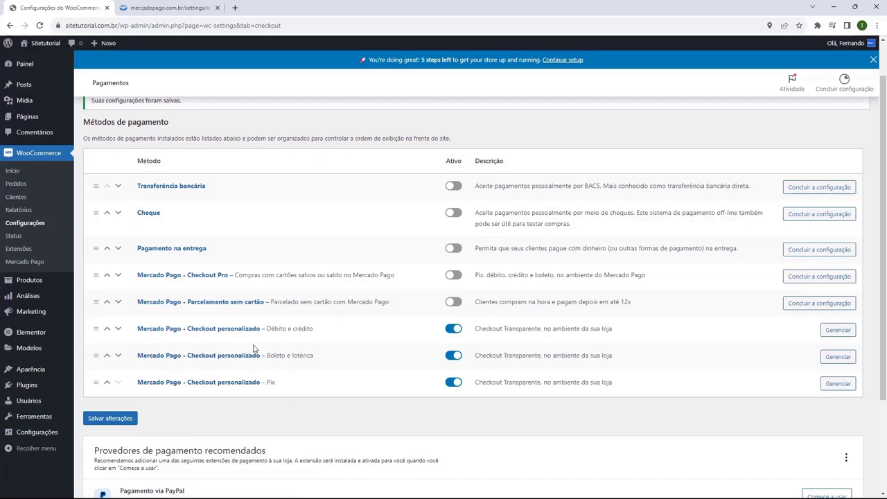
pyautogui.click(827, 332)
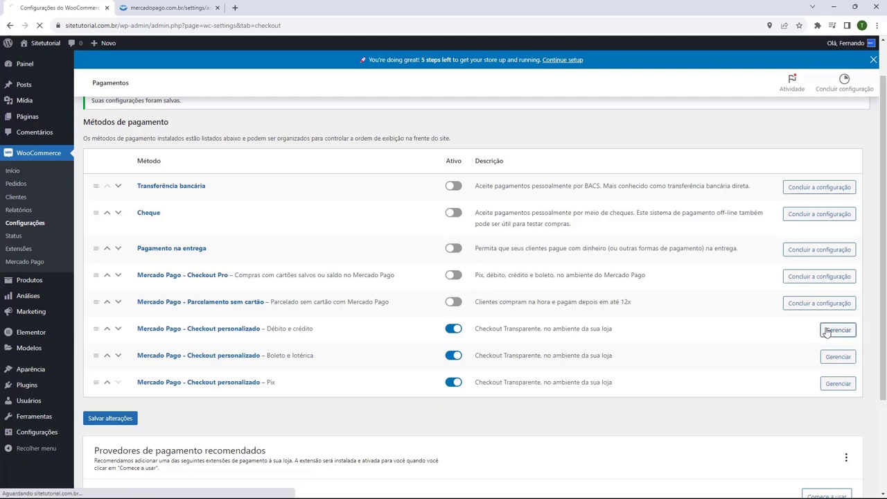
pyautogui.scroll(-1, 176, 231)
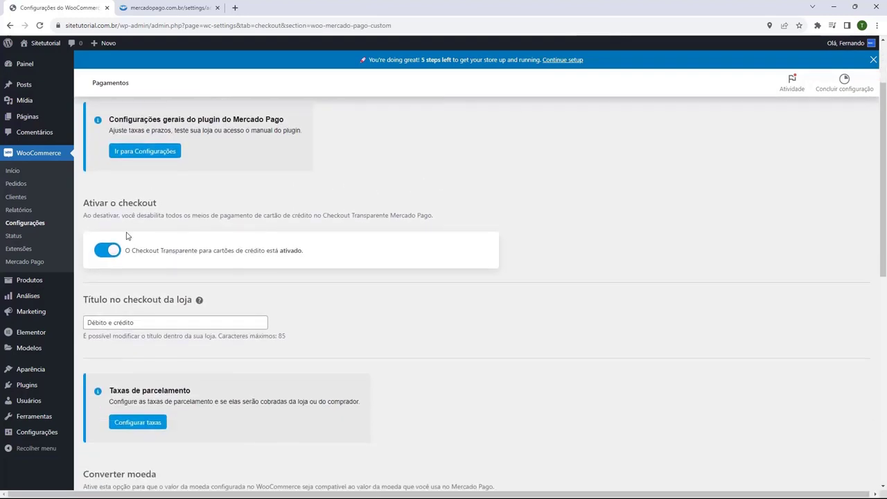
pyautogui.scroll(-1, 127, 211)
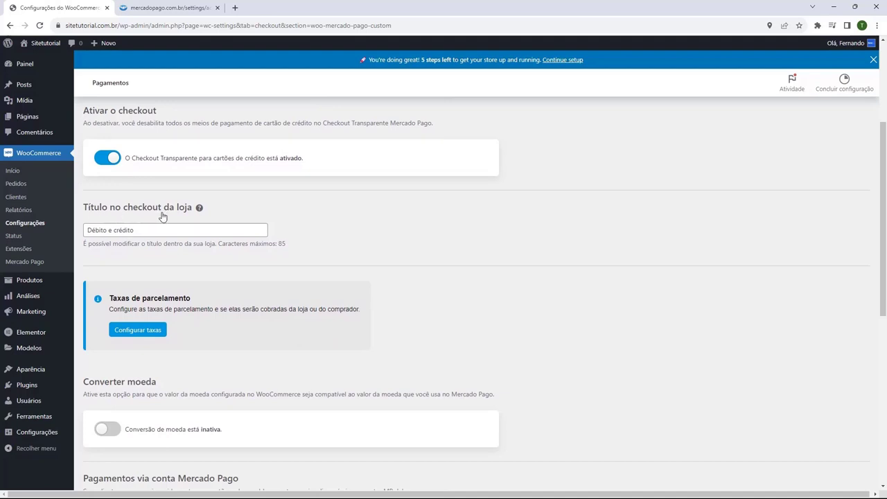
pyautogui.scroll(-2, 133, 232)
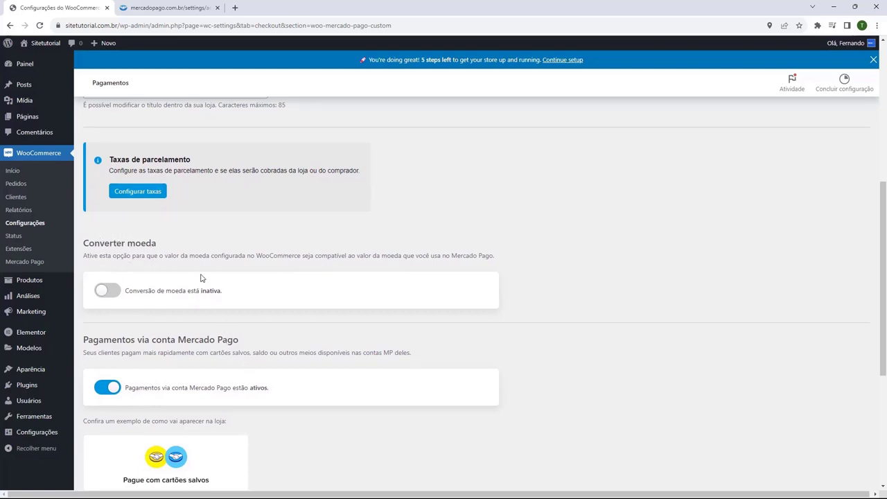
pyautogui.scroll(-3, 202, 281)
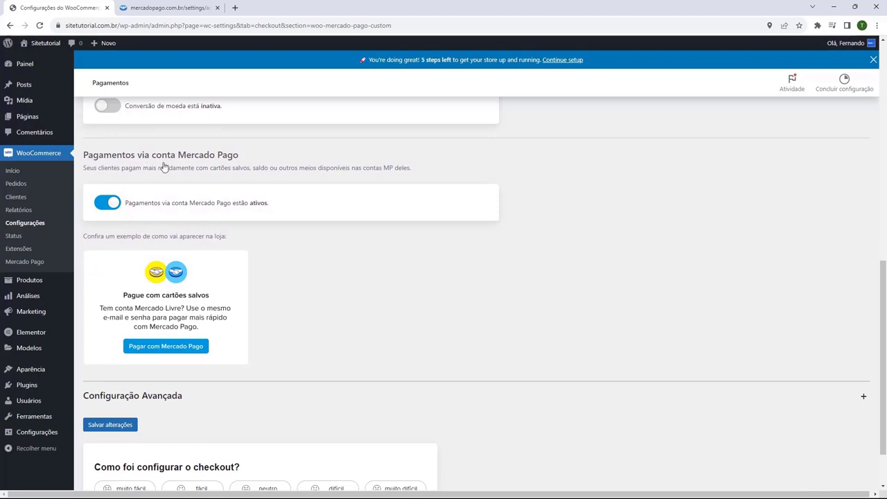
pyautogui.scroll(-1, 118, 194)
pyautogui.scroll(1, 176, 303)
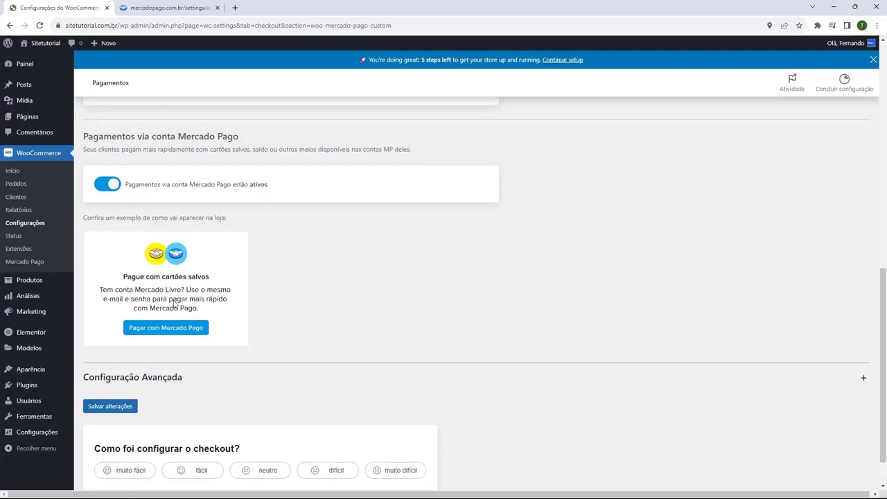
pyautogui.scroll(1, 109, 210)
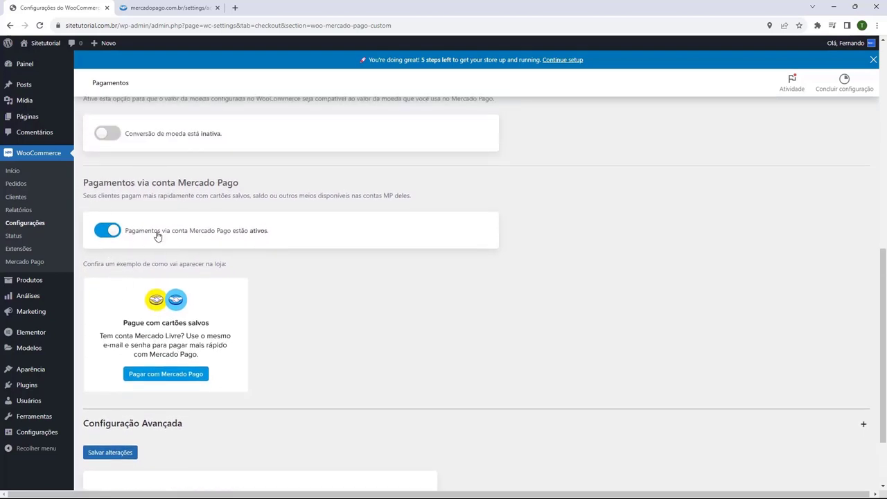
pyautogui.scroll(2, 109, 239)
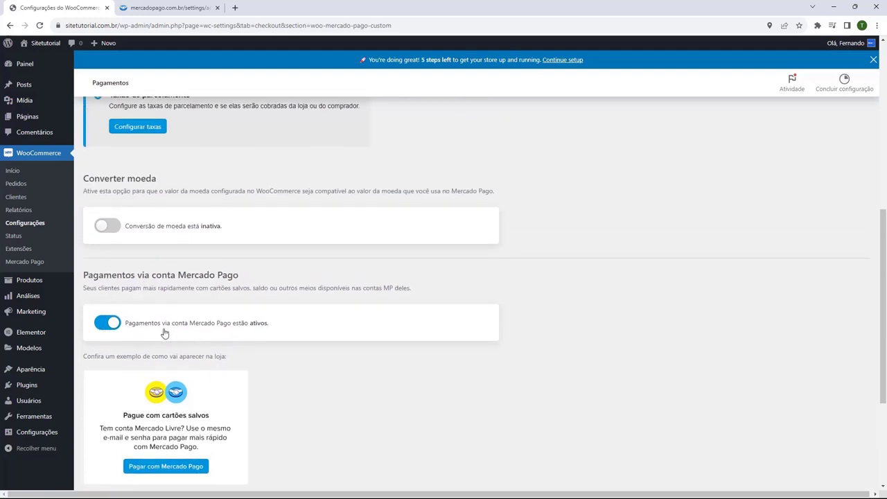
pyautogui.scroll(-4, 121, 312)
pyautogui.click(123, 361)
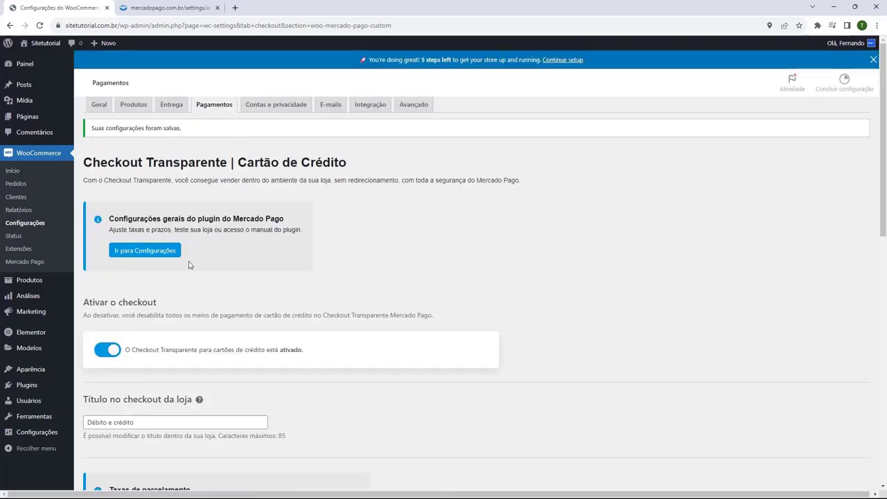
# In the "Boleto e lotérica" checkout settings, disable "Pagamento na lotérica sem boleto" and save the changes.
pyautogui.click(211, 124)
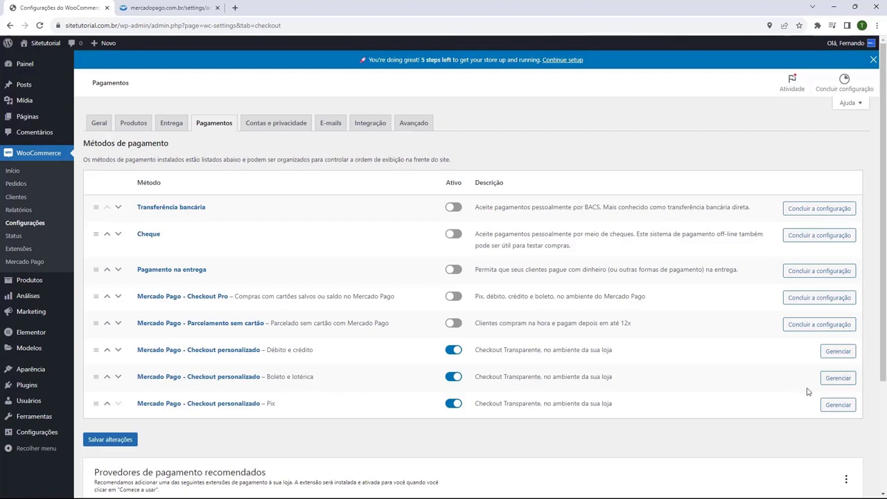
pyautogui.click(836, 378)
pyautogui.scroll(-2, 561, 393)
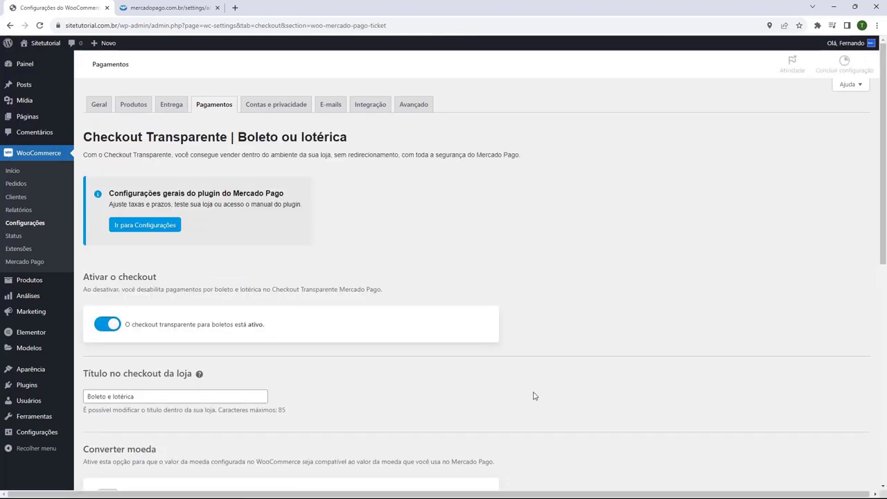
pyautogui.scroll(-2, 95, 262)
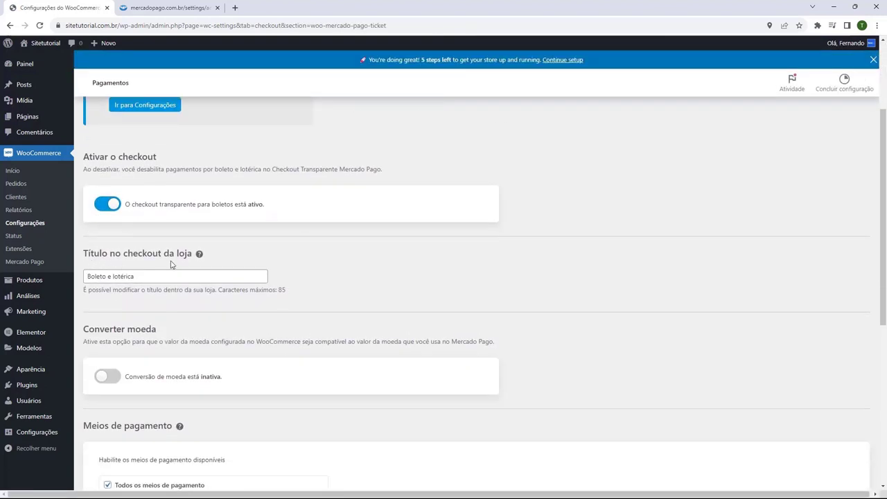
pyautogui.scroll(-5, 171, 264)
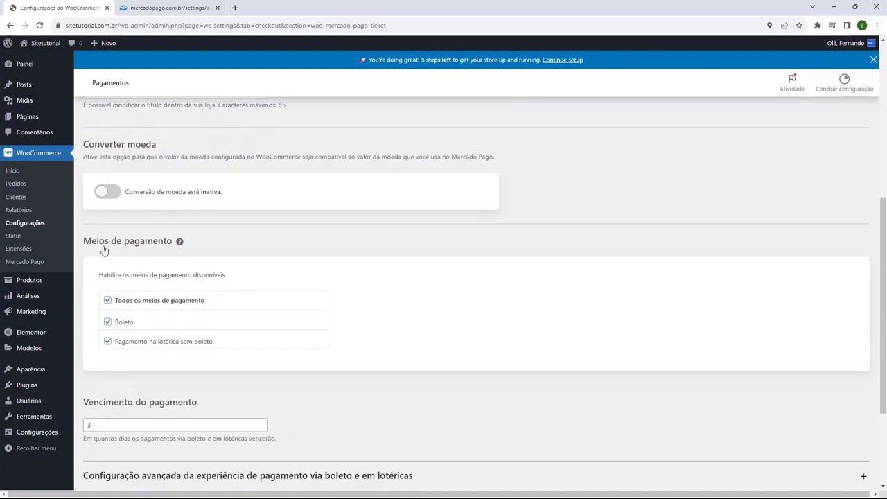
pyautogui.click(108, 342)
pyautogui.scroll(-1, 111, 340)
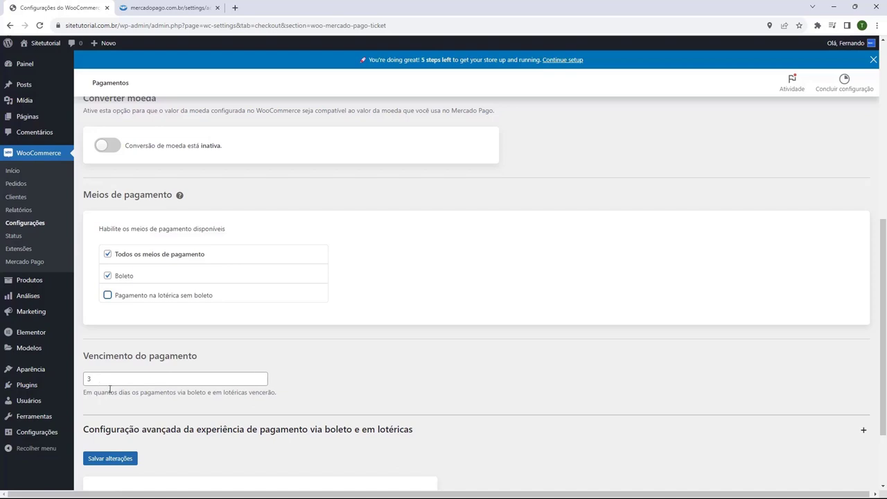
pyautogui.scroll(-2, 108, 390)
pyautogui.scroll(2, 119, 215)
pyautogui.scroll(-2, 139, 238)
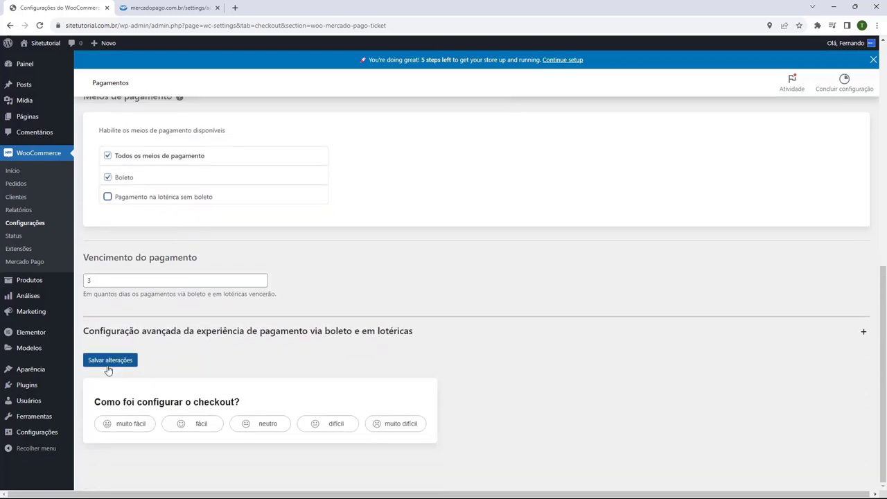
pyautogui.click(109, 362)
pyautogui.scroll(-1, 108, 326)
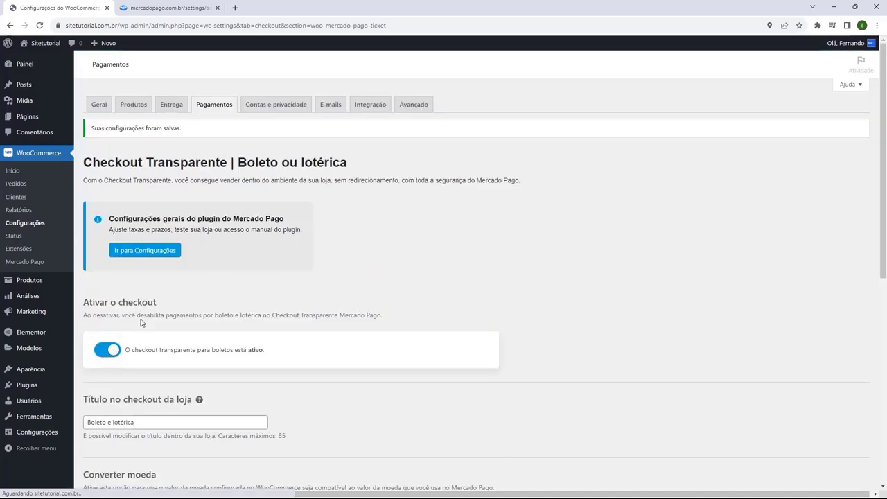
# In the Mercado Pago Pix checkout settings, keep the payment expiry at "30 minutos (recomendado)" and save the changes.
pyautogui.hotkey('alt', 'Left')
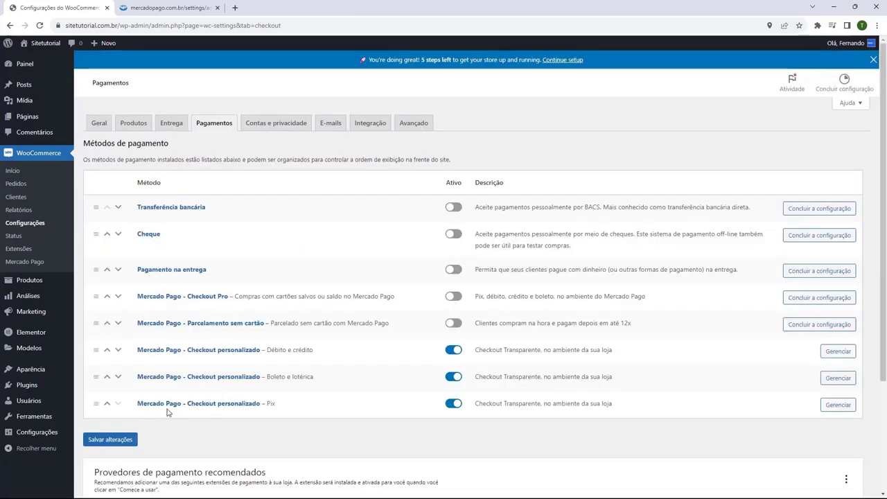
pyautogui.click(827, 407)
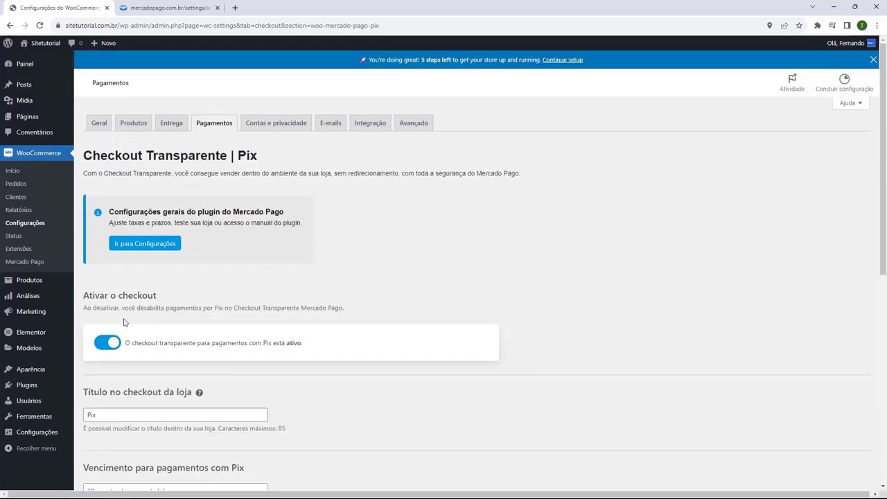
pyautogui.scroll(-2, 128, 330)
pyautogui.scroll(-1, 139, 270)
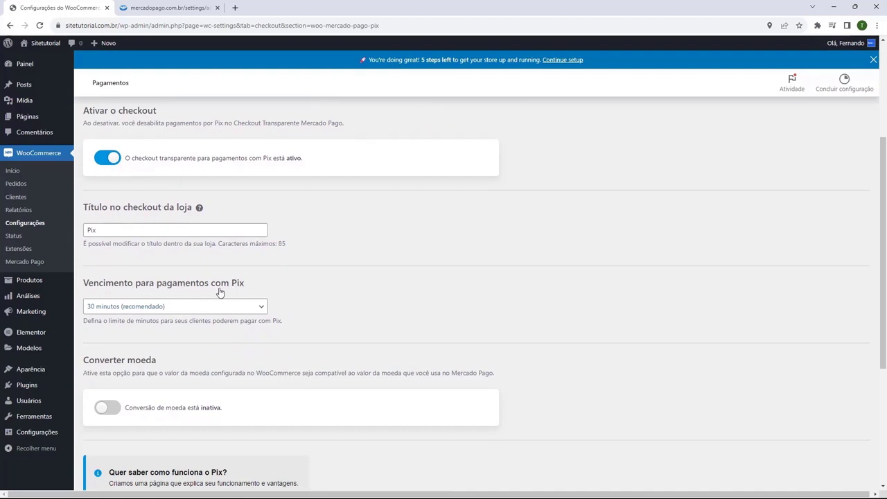
pyautogui.click(199, 305)
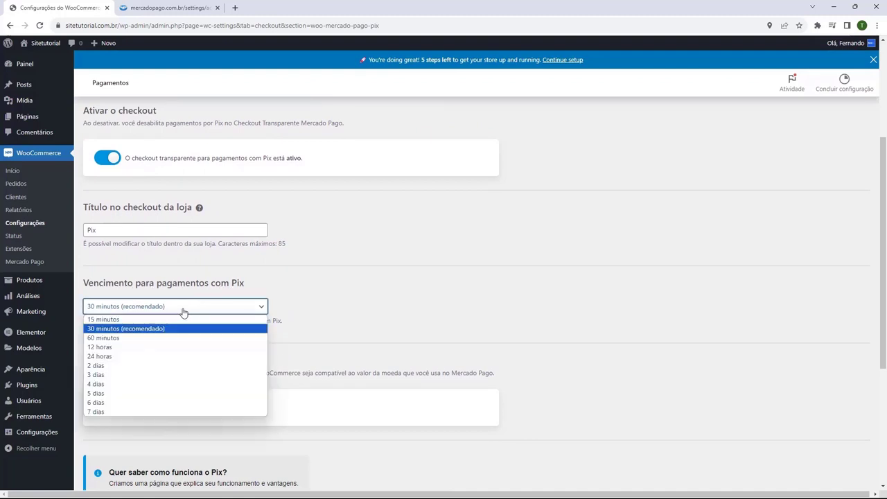
pyautogui.click(159, 307)
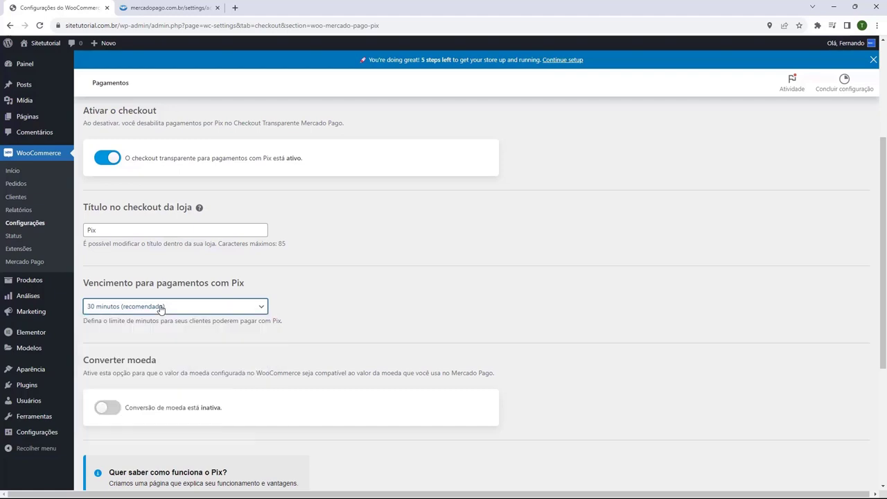
pyautogui.scroll(-3, 160, 309)
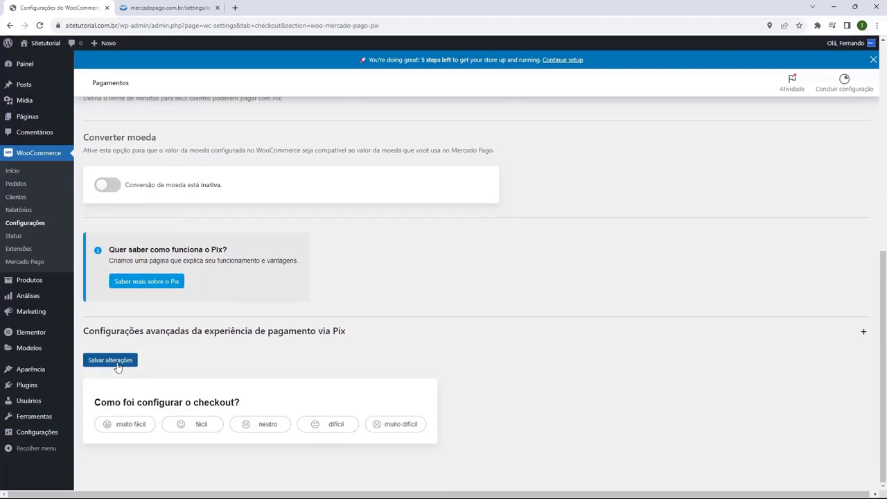
pyautogui.click(120, 365)
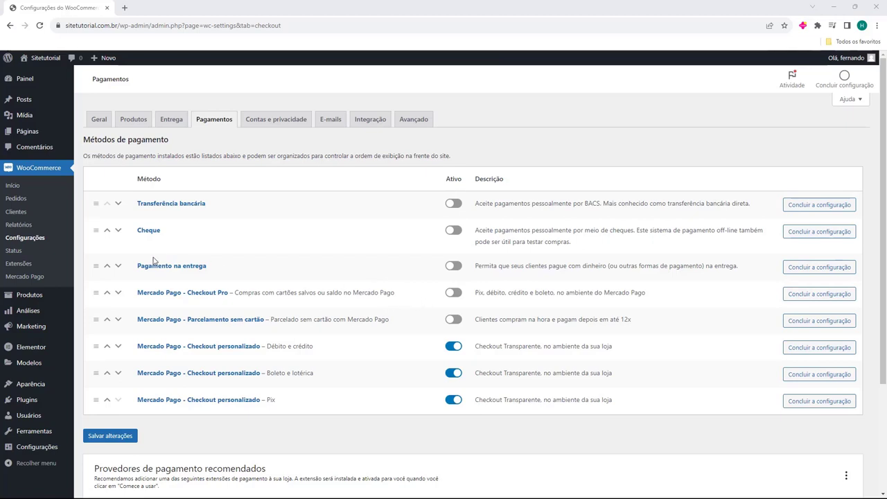
# Open the WordPress catalogue for adding a new theme and look through the popular themes.
pyautogui.moveTo(34, 390)
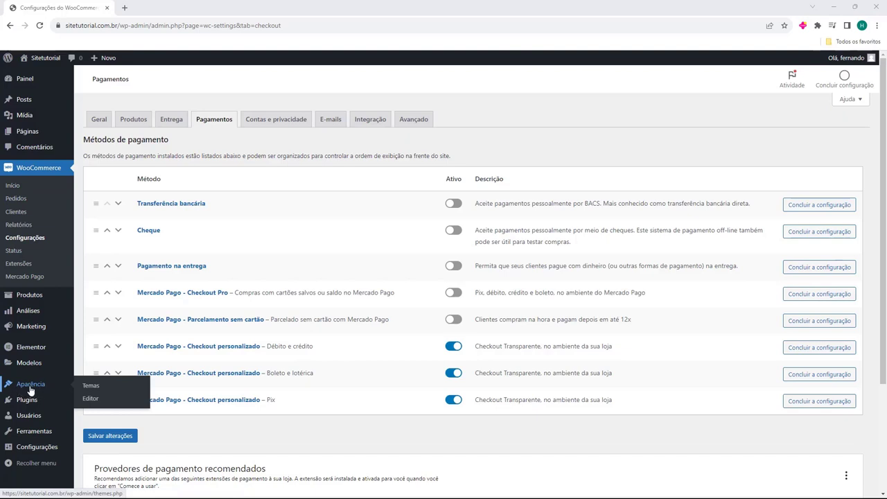
pyautogui.click(30, 391)
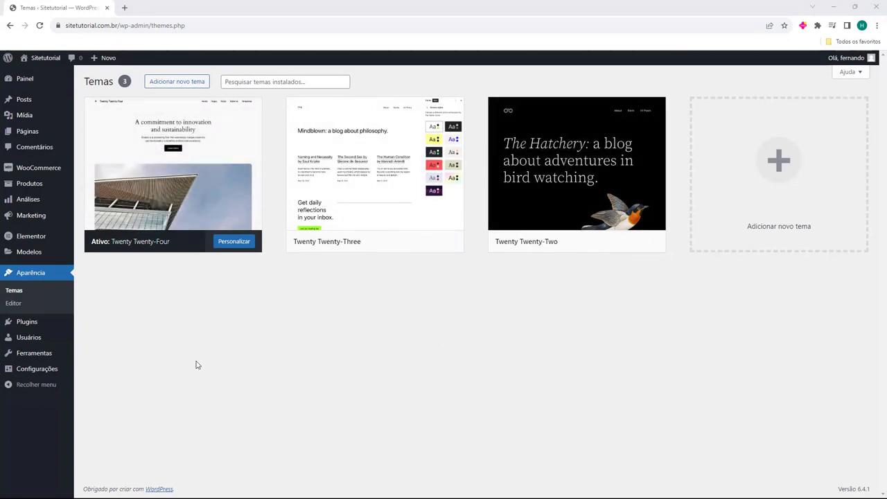
pyautogui.click(176, 90)
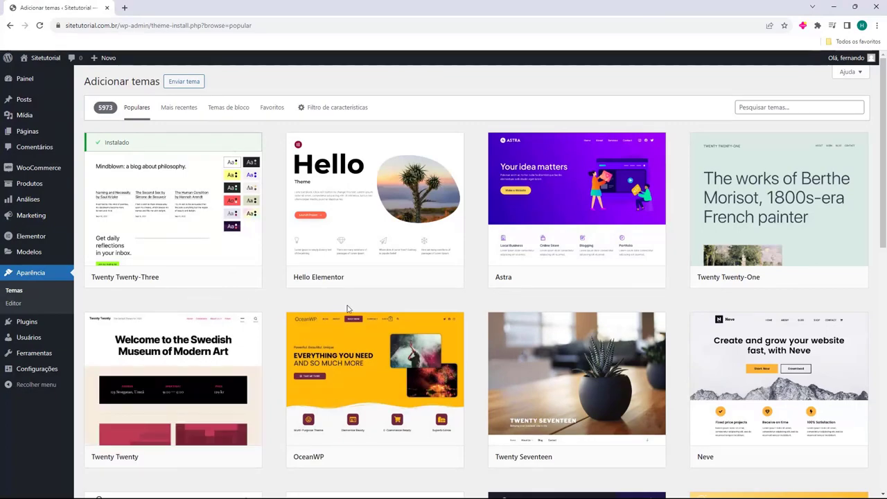
pyautogui.scroll(-2, 510, 291)
pyautogui.scroll(-8, 502, 289)
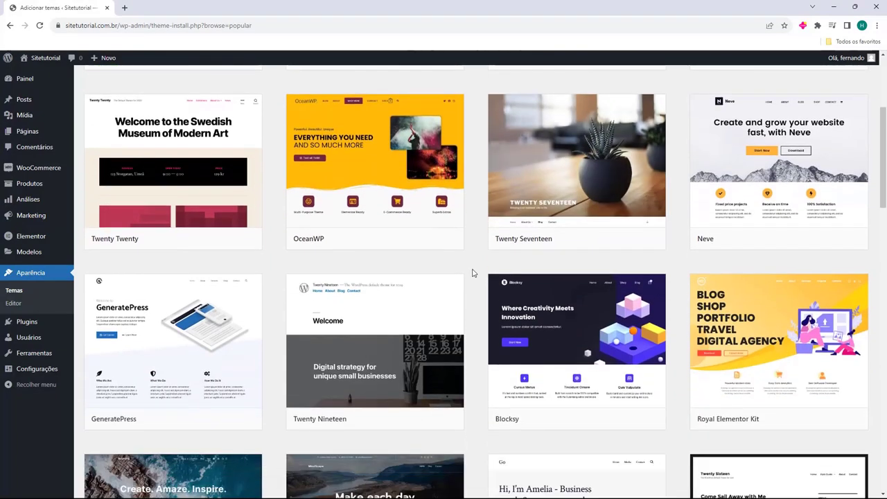
pyautogui.scroll(6, 465, 275)
pyautogui.scroll(4, 468, 281)
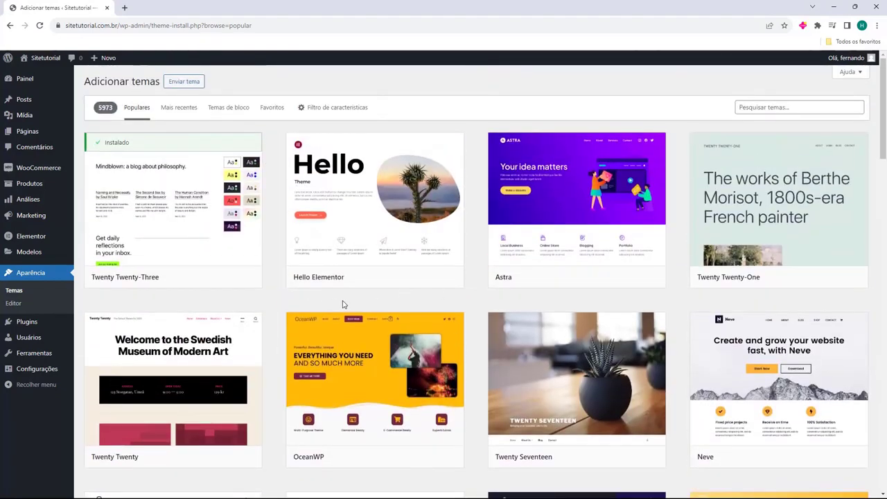
# Browse further down the list of popular themes and compare the available designs, including Astra and OceanWP.
pyautogui.moveTo(353, 396)
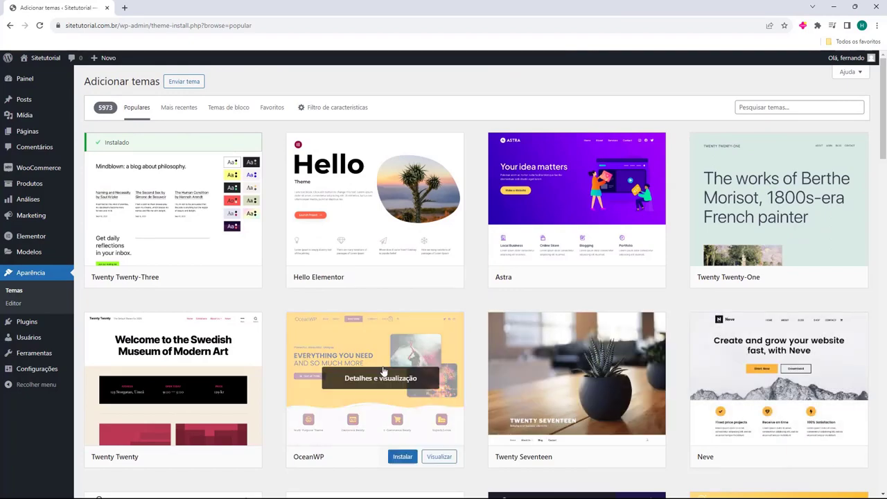
pyautogui.scroll(-3, 400, 378)
pyautogui.scroll(-6, 469, 233)
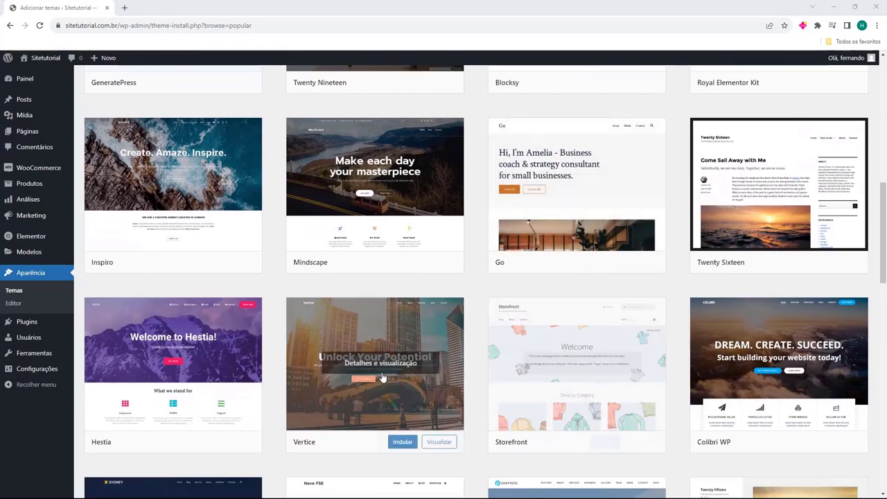
pyautogui.scroll(-3, 460, 318)
pyautogui.scroll(-5, 460, 318)
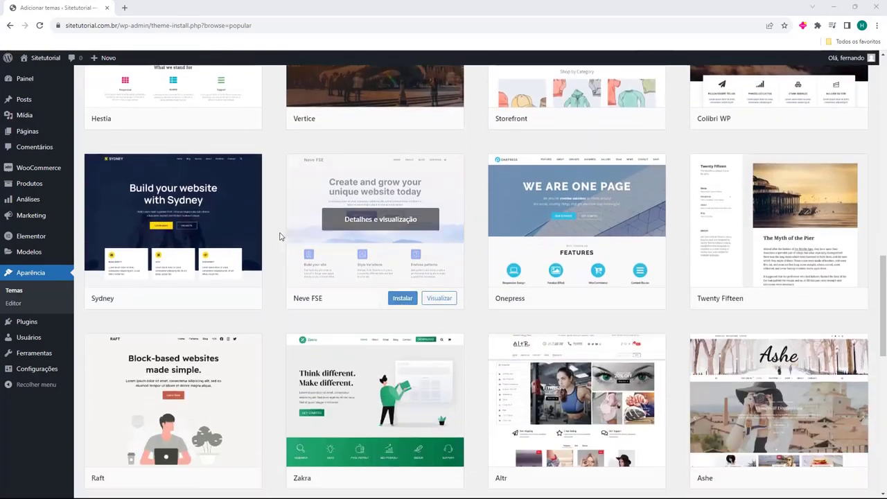
pyautogui.scroll(-6, 437, 208)
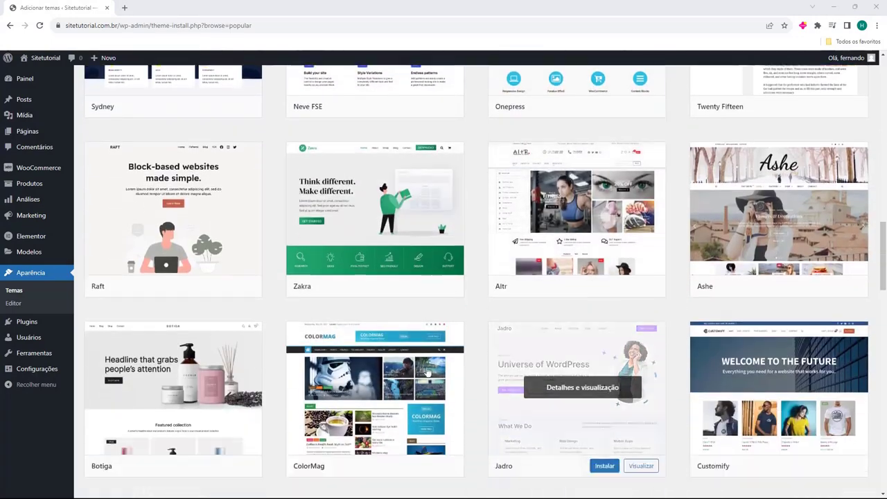
pyautogui.scroll(-1, 443, 194)
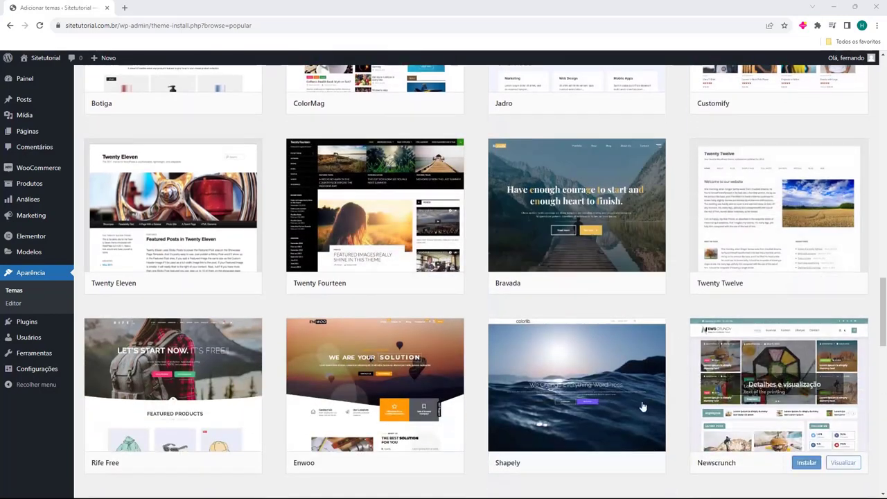
pyautogui.scroll(-2, 631, 341)
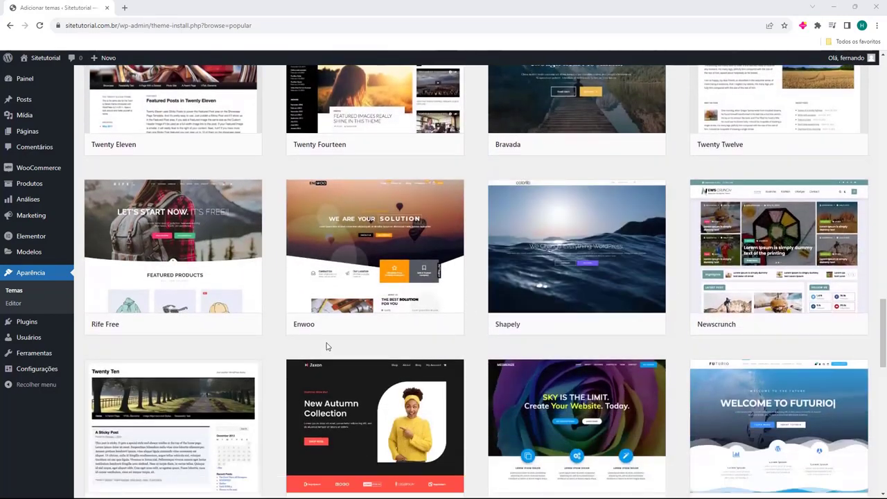
pyautogui.scroll(-4, 331, 348)
pyautogui.scroll(20, 477, 375)
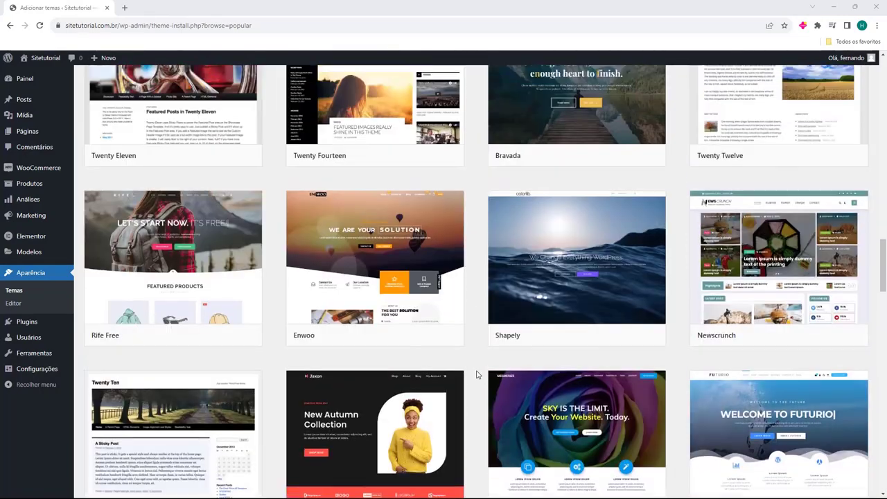
pyautogui.scroll(3, 475, 374)
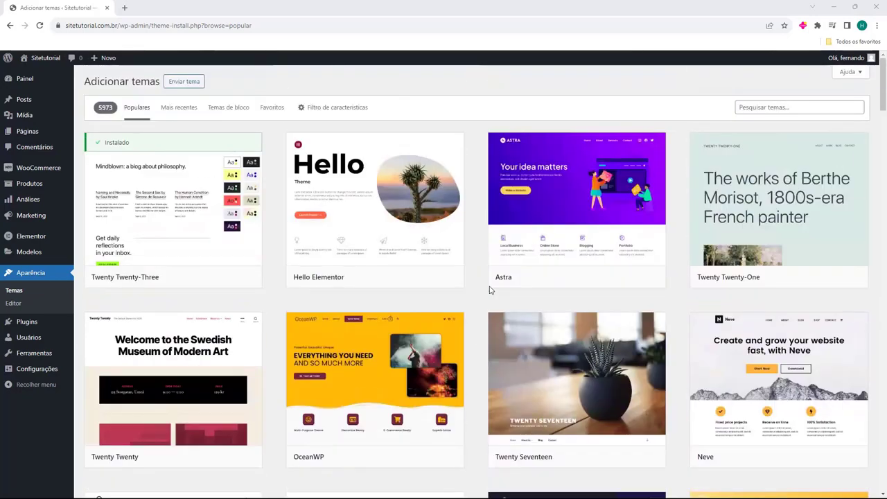
pyautogui.moveTo(490, 321)
pyautogui.moveTo(585, 147)
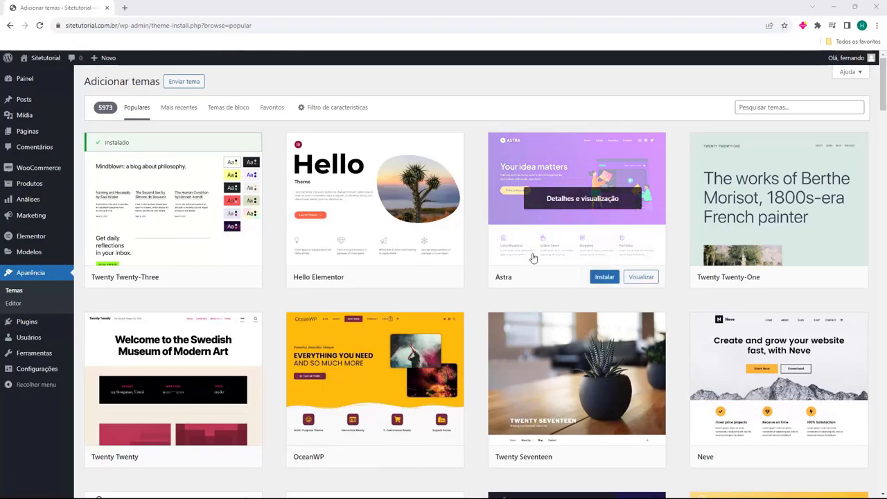
pyautogui.scroll(-5, 465, 277)
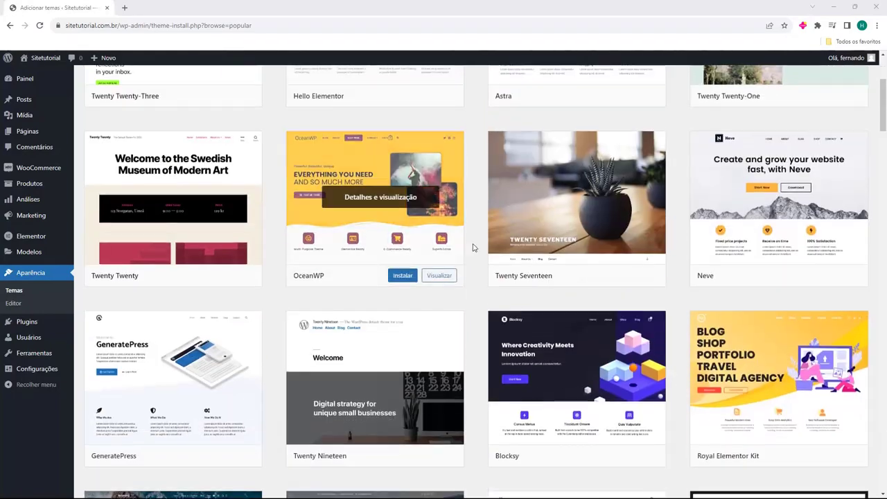
pyautogui.scroll(4, 469, 317)
pyautogui.scroll(1, 470, 316)
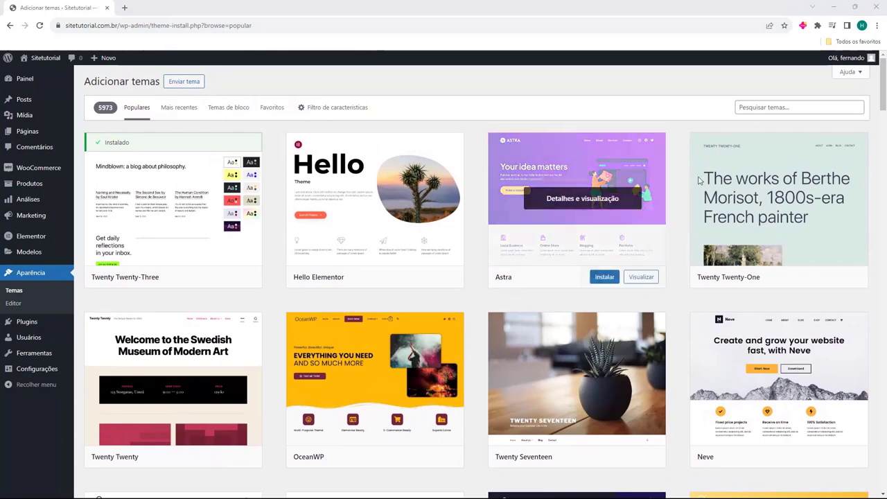
# Search the theme catalogue for "astra", then install and activate the Astra theme.
pyautogui.click(765, 109)
pyautogui.write('astra')
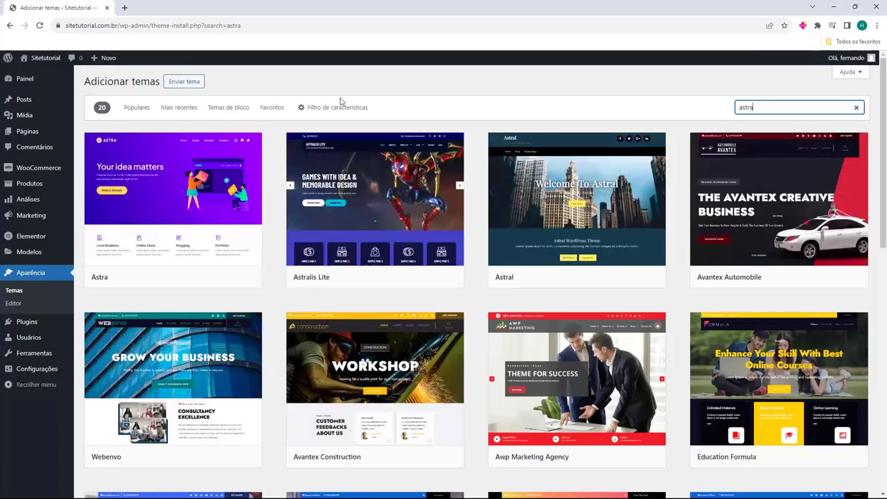
pyautogui.moveTo(179, 281)
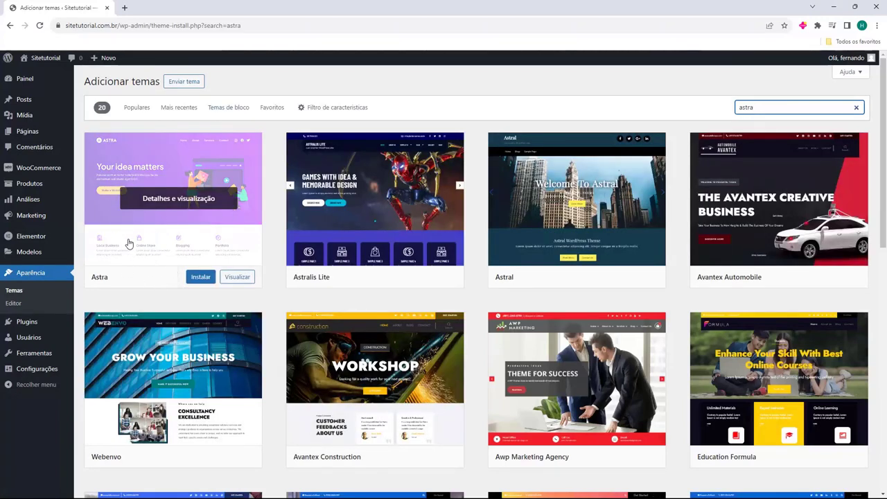
pyautogui.click(199, 281)
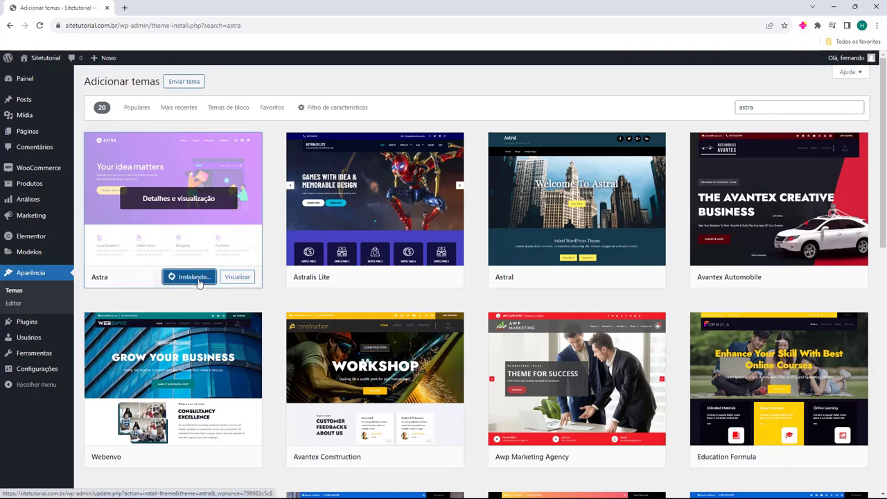
pyautogui.click(198, 277)
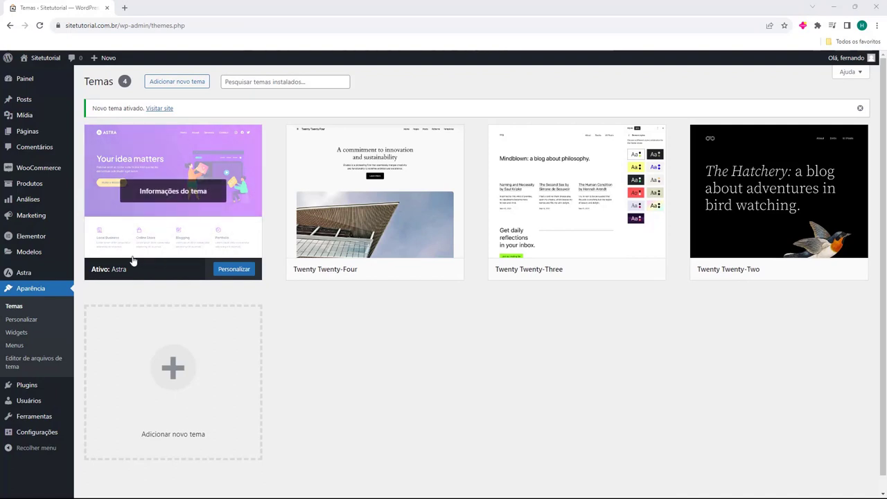
# Open the customizer for the Astra theme and review its Global and "Construtor de cabeçalho" sections.
pyautogui.click(232, 276)
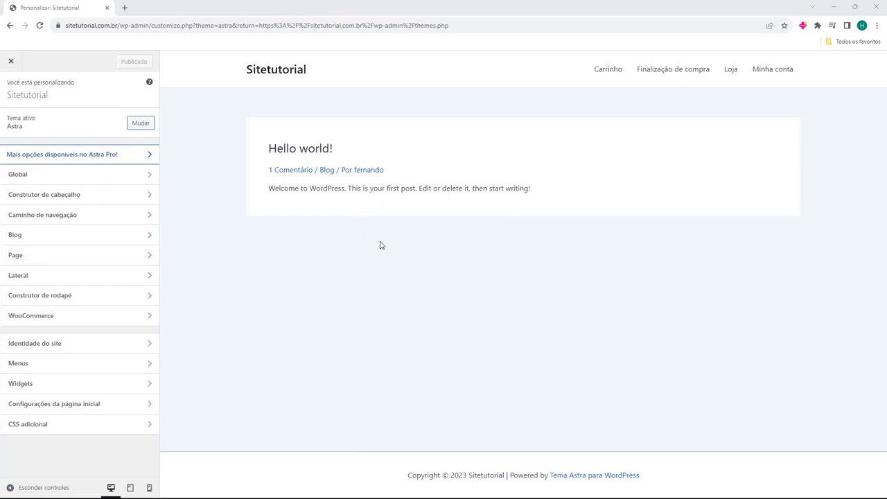
pyautogui.click(81, 181)
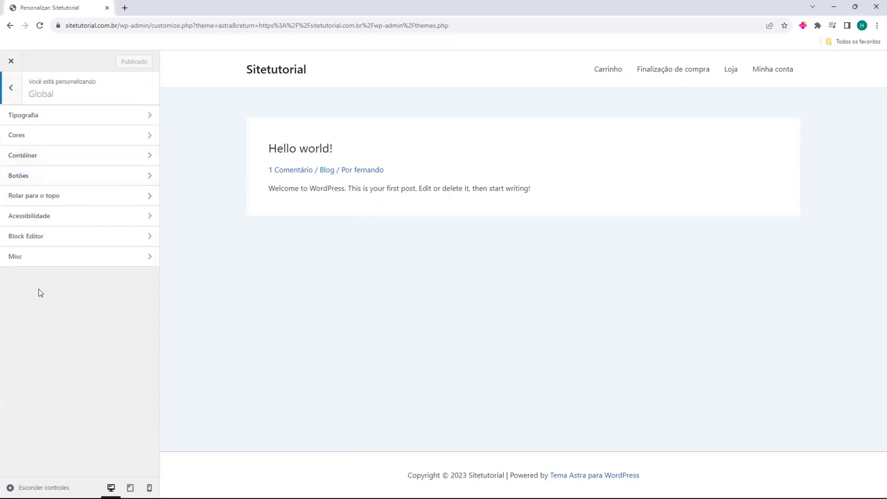
pyautogui.click(20, 94)
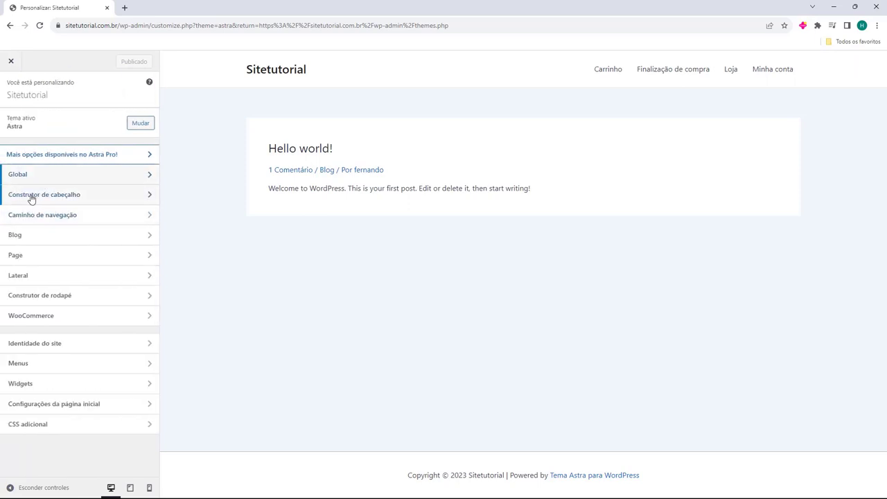
pyautogui.click(32, 199)
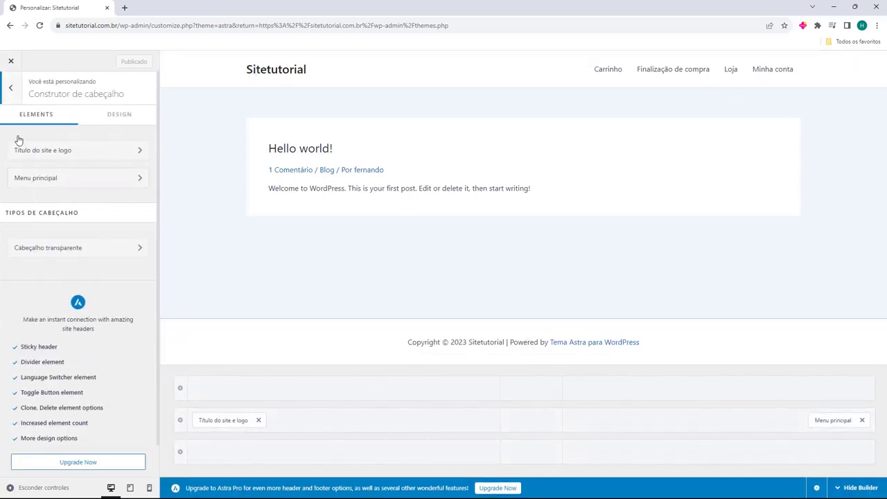
pyautogui.click(10, 88)
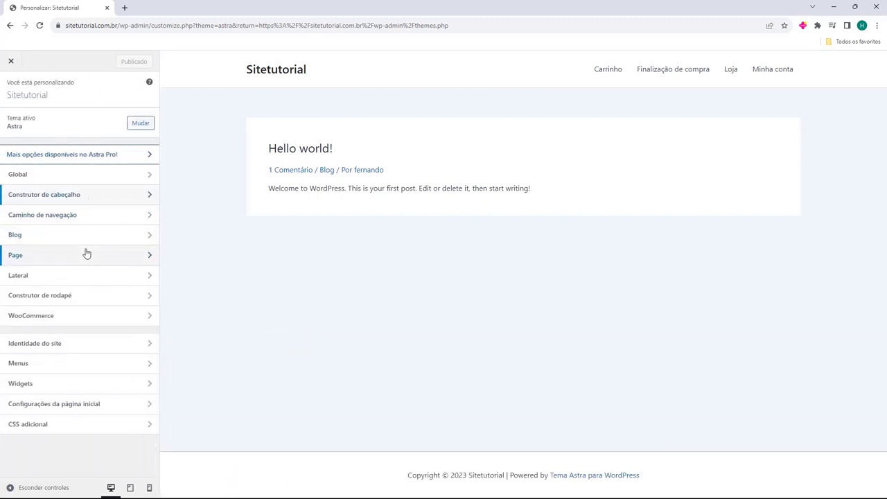
# Review the customizer's "Construtor de rodapé", WooCommerce and "CSS adicional" sections, then close the customizer.
pyautogui.click(86, 298)
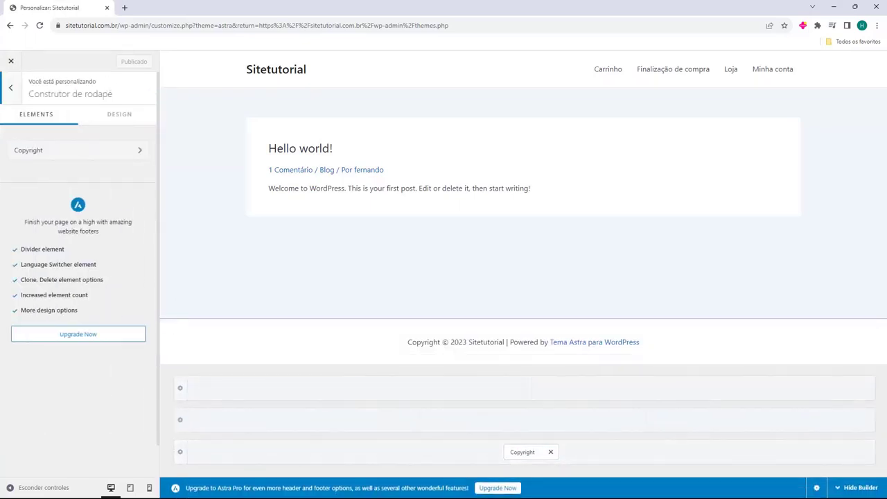
pyautogui.click(16, 88)
pyautogui.click(53, 321)
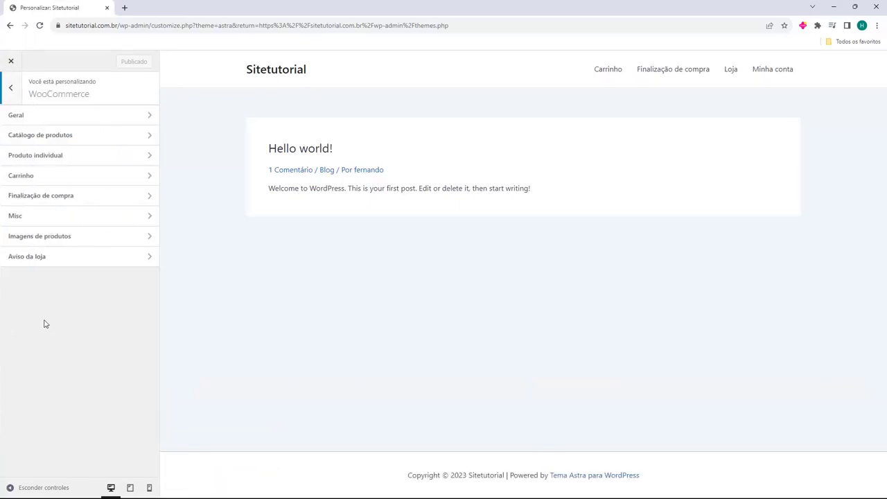
pyautogui.click(21, 90)
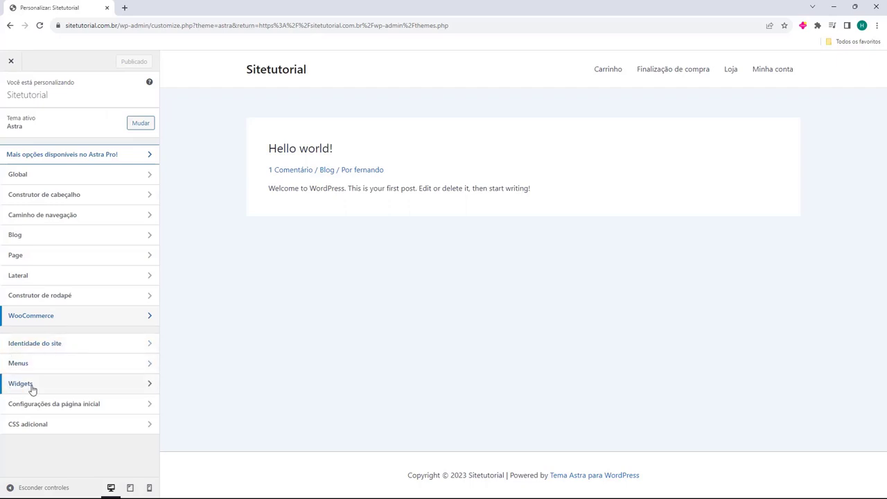
pyautogui.click(18, 425)
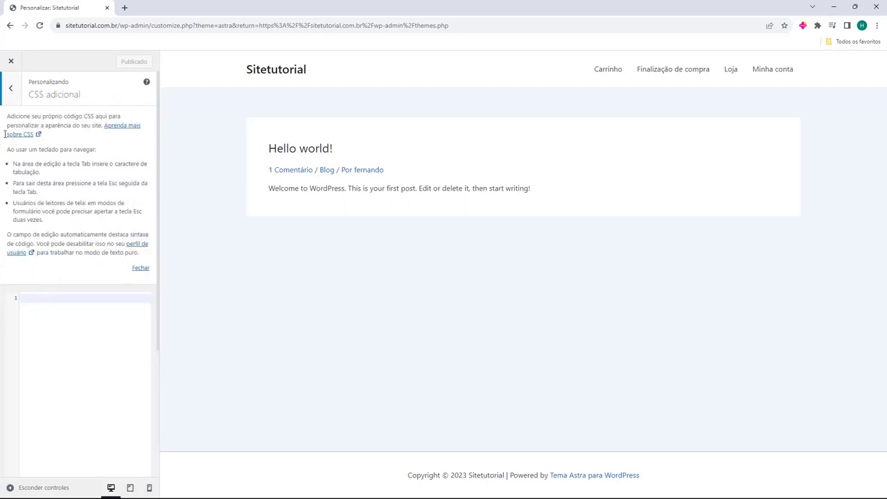
pyautogui.click(12, 88)
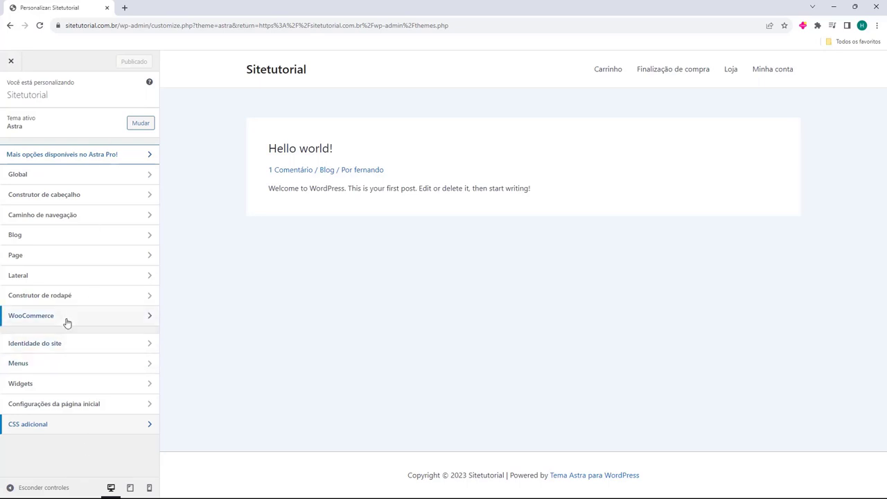
pyautogui.click(12, 64)
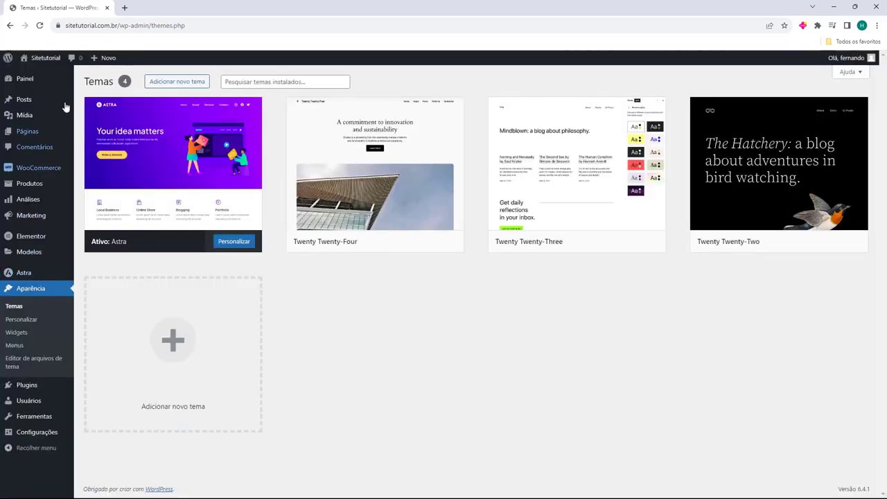
# Open the Astra dashboard and review its quick settings, Pro modules and integrations.
pyautogui.moveTo(36, 279)
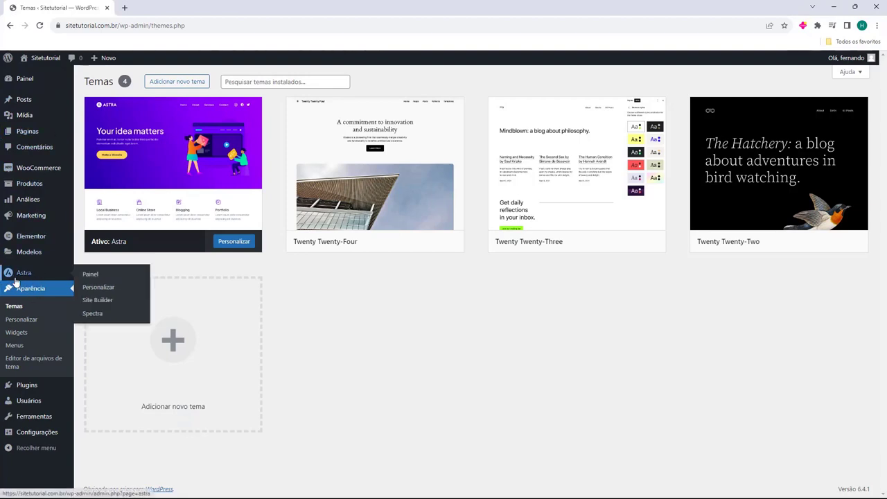
pyautogui.click(25, 277)
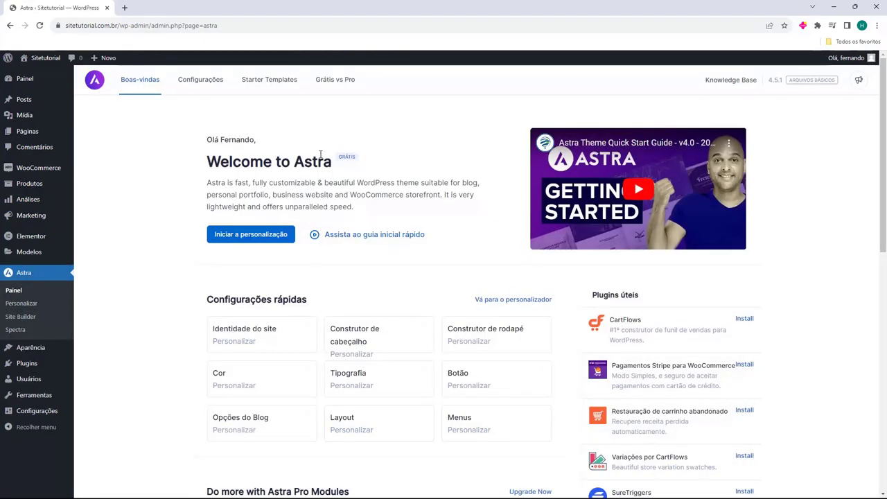
pyautogui.scroll(-2, 187, 208)
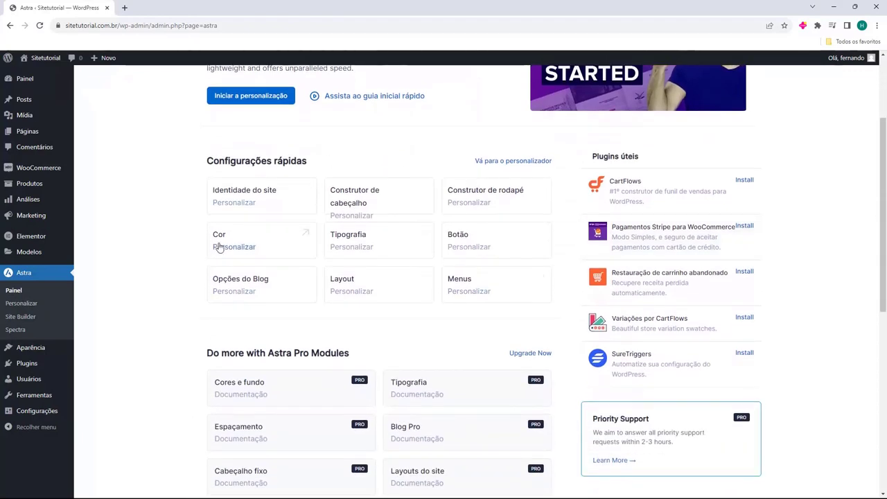
pyautogui.scroll(-4, 187, 225)
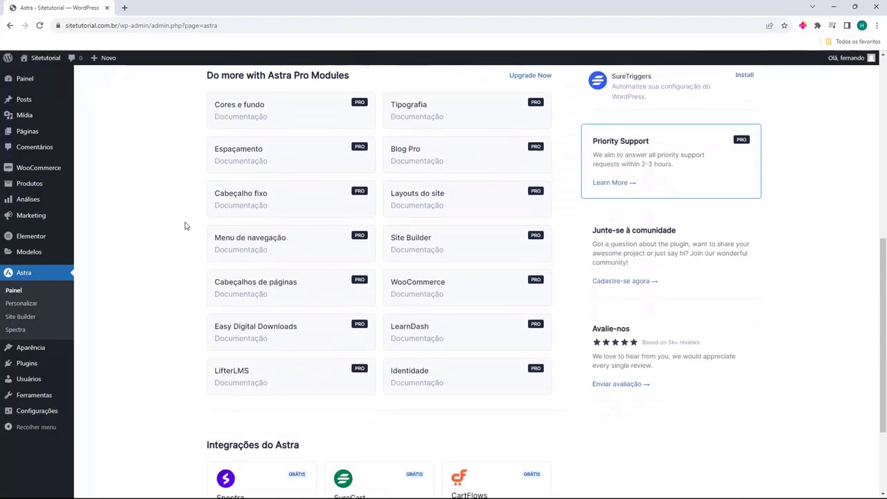
pyautogui.scroll(1, 186, 236)
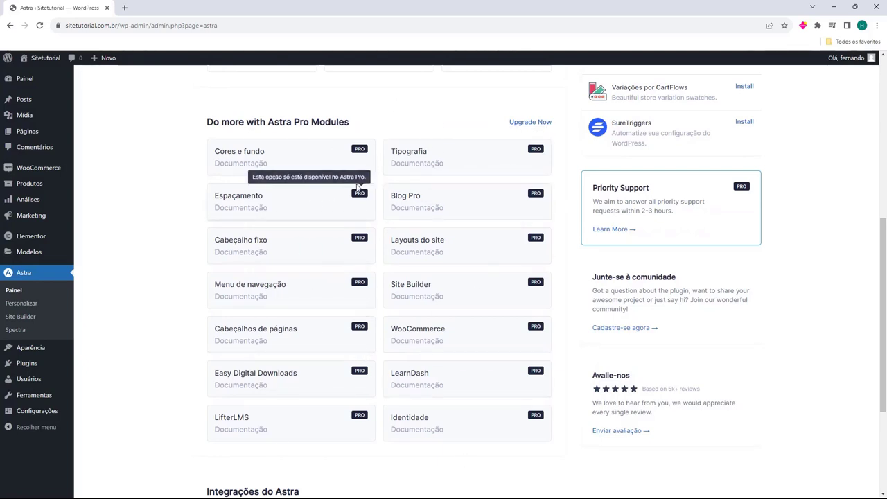
pyautogui.scroll(-2, 296, 187)
pyautogui.scroll(-1, 296, 187)
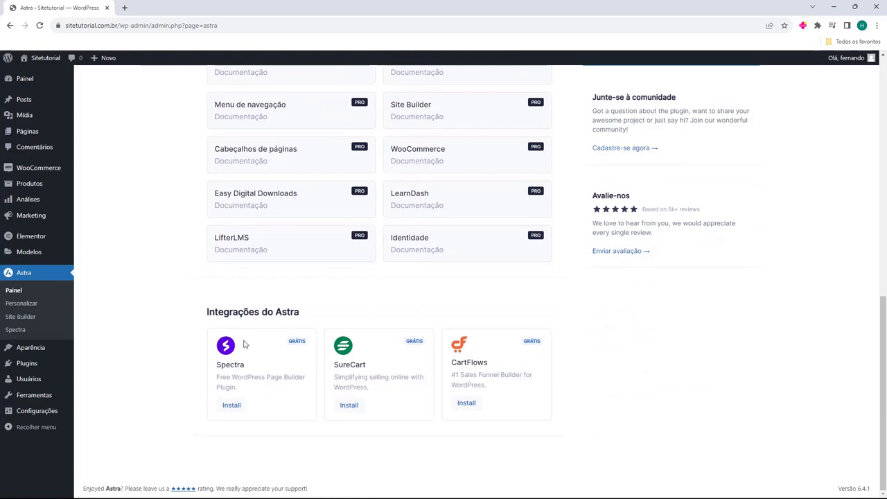
# Install and activate the Starter Templates plugin from the Astra dashboard.
pyautogui.scroll(3, 176, 338)
pyautogui.scroll(5, 175, 338)
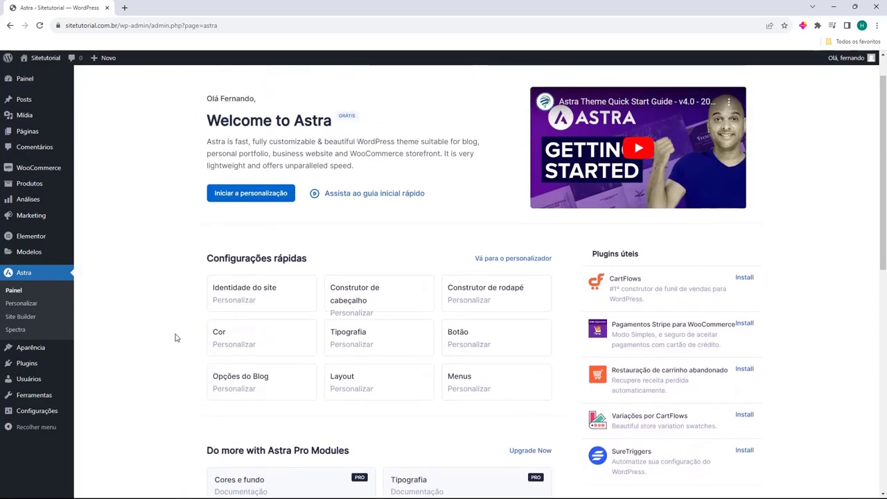
pyautogui.scroll(1, 173, 336)
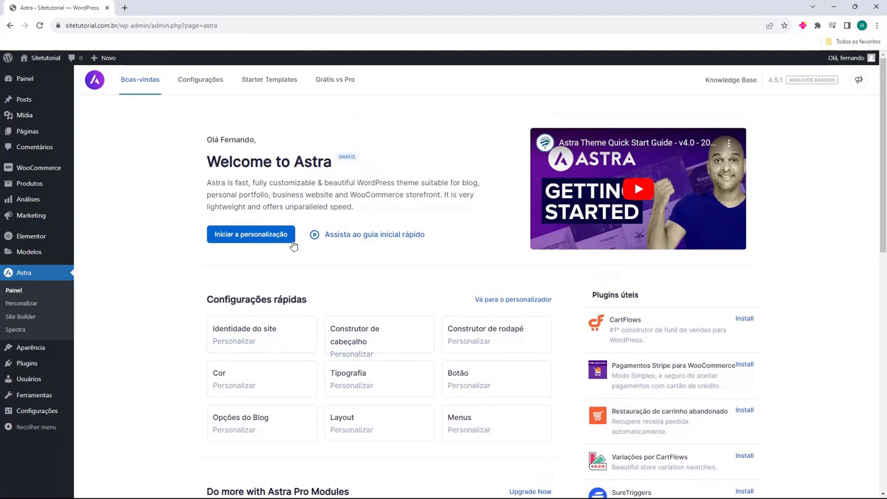
pyautogui.click(271, 85)
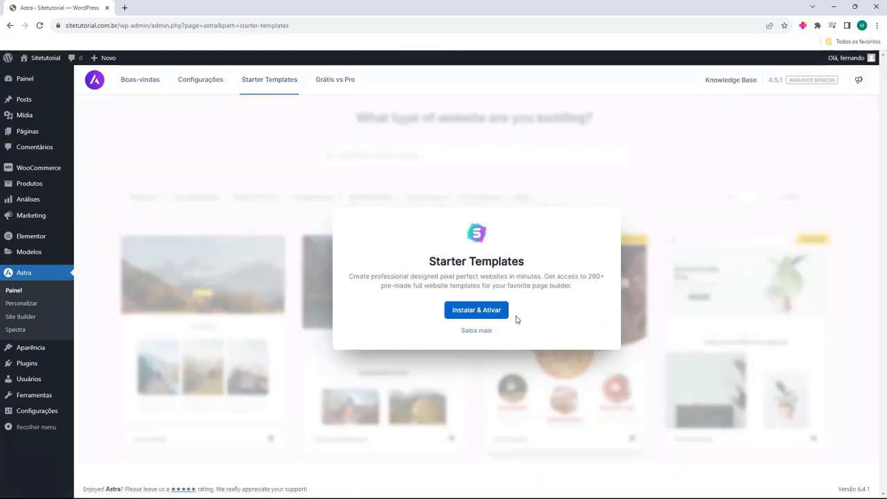
pyautogui.click(477, 314)
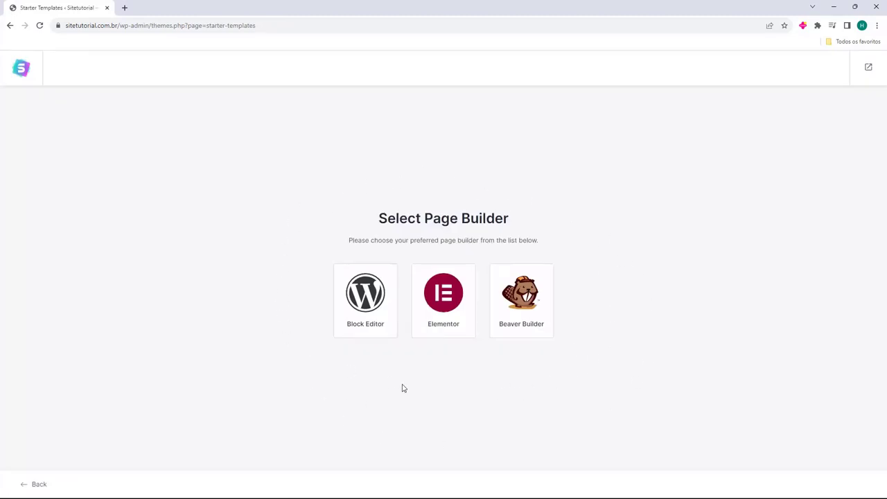
# Choose Elementor as the page builder for the starter templates.
pyautogui.moveTo(375, 220); pyautogui.dragTo(425, 220)
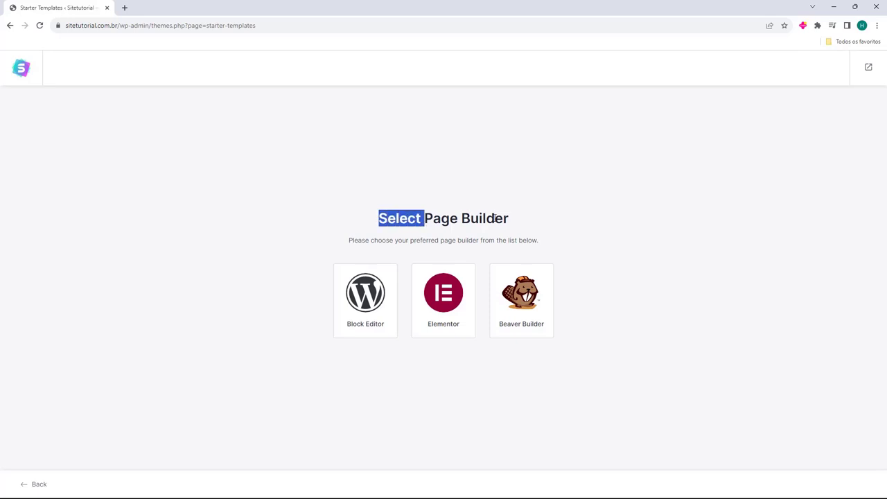
pyautogui.click(295, 217)
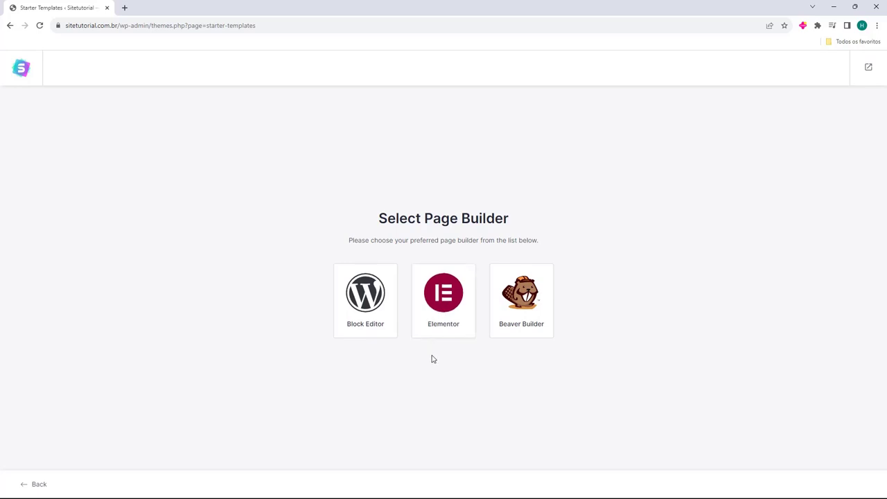
pyautogui.click(439, 299)
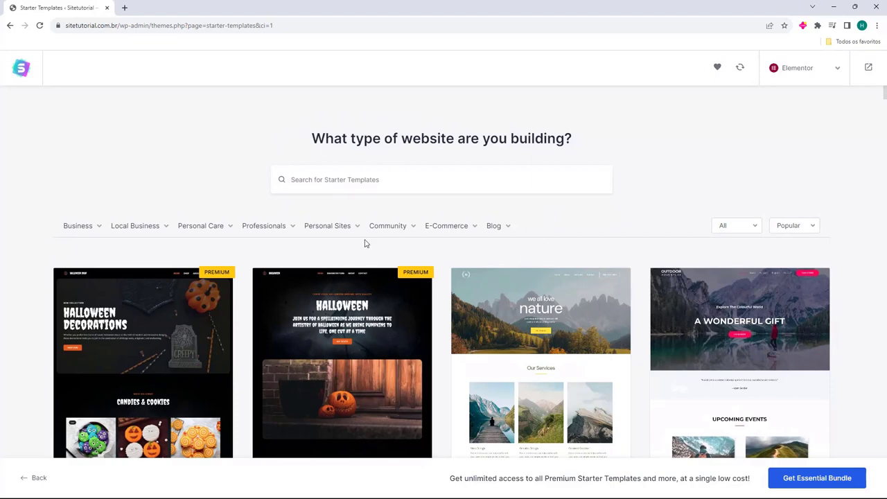
# Browse the Elementor starter template catalogue, comparing the free and premium site designs.
pyautogui.scroll(-1, 451, 216)
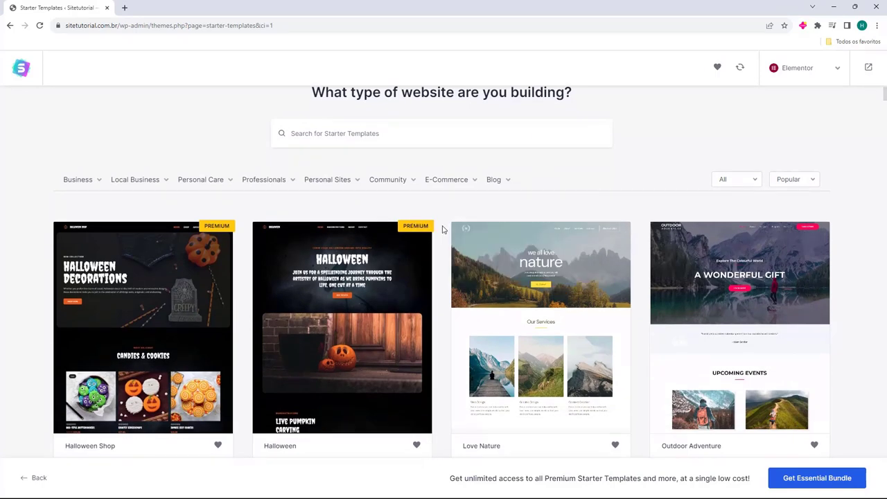
pyautogui.scroll(-4, 440, 212)
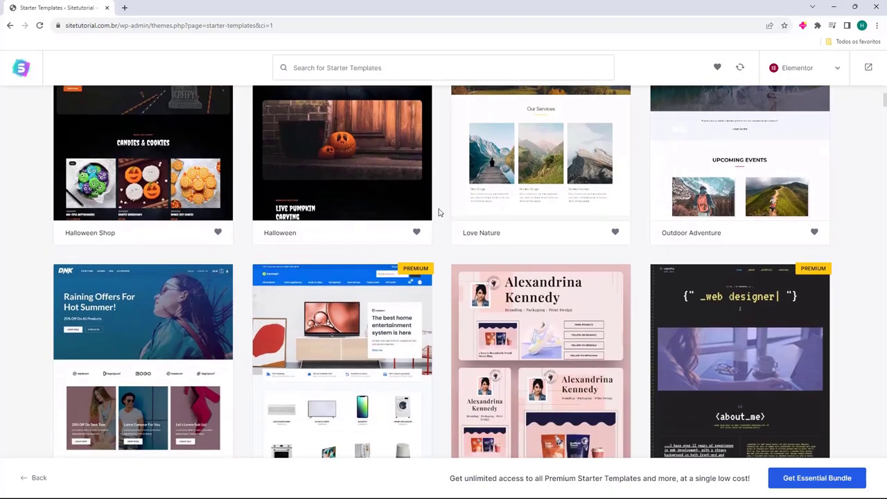
pyautogui.scroll(-3, 438, 212)
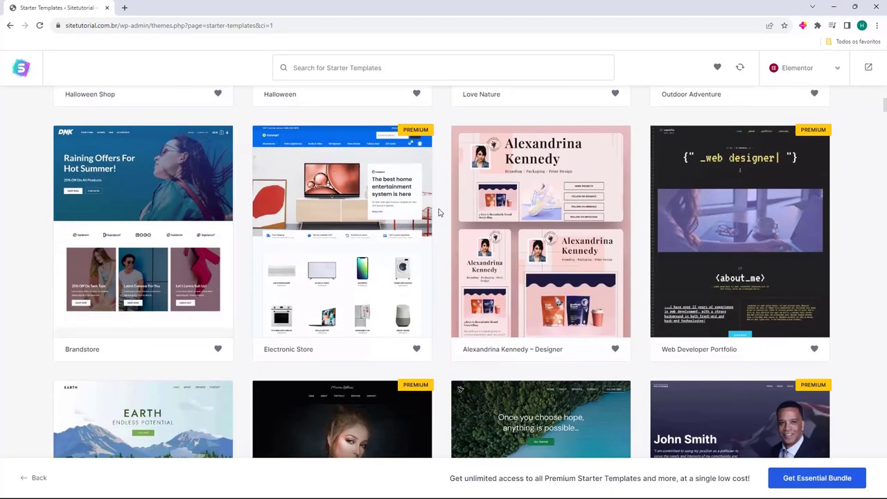
pyautogui.scroll(-1, 438, 212)
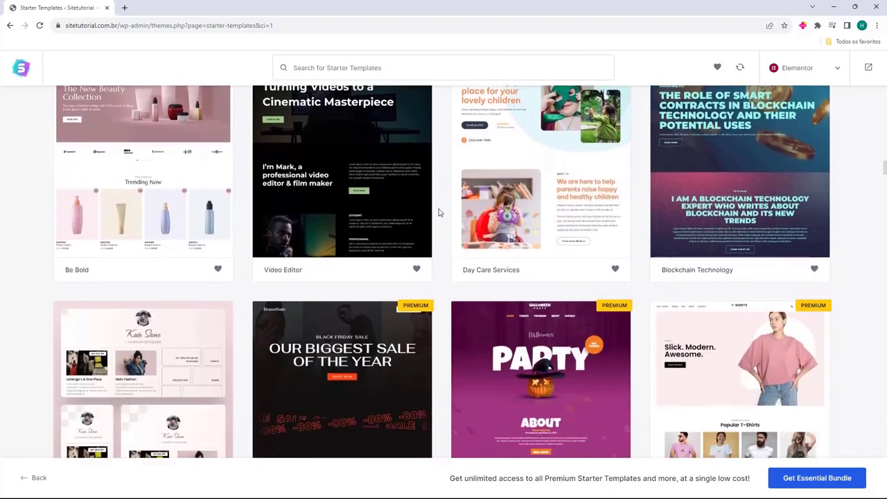
pyautogui.scroll(-1, 438, 213)
pyautogui.scroll(10, 438, 212)
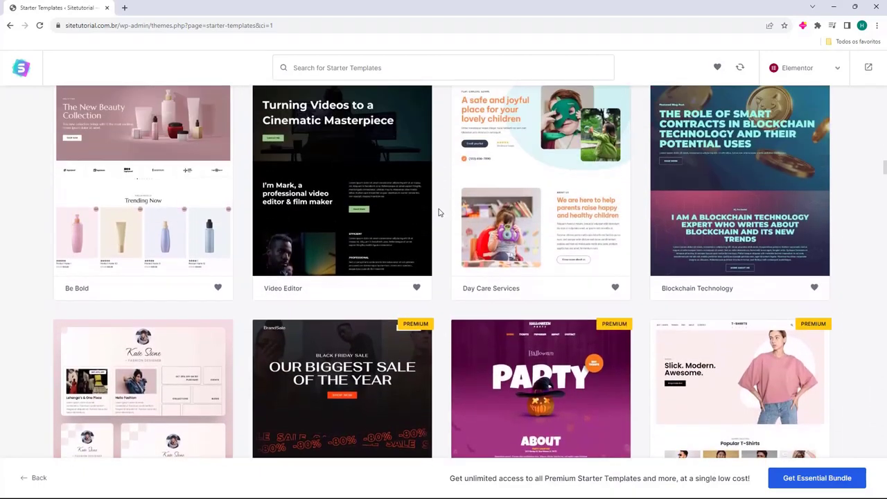
pyautogui.scroll(2, 438, 212)
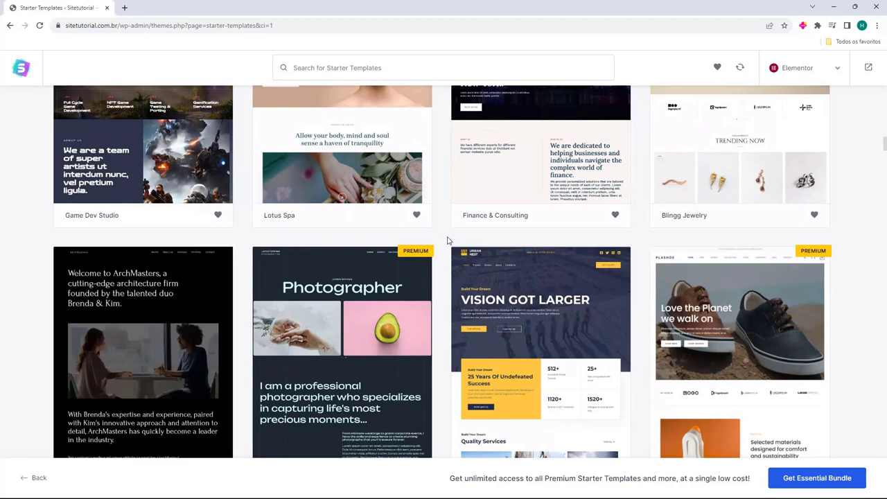
pyautogui.scroll(2, 447, 241)
pyautogui.scroll(1, 447, 249)
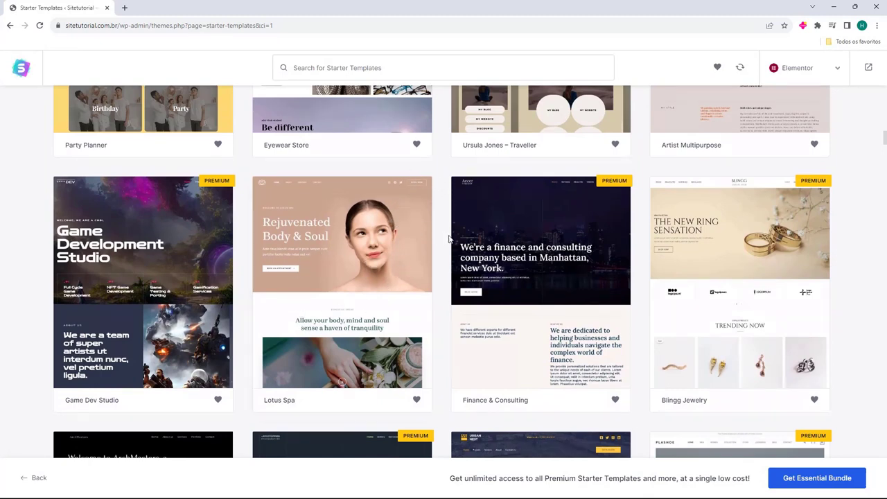
pyautogui.scroll(4, 443, 243)
pyautogui.scroll(3, 441, 243)
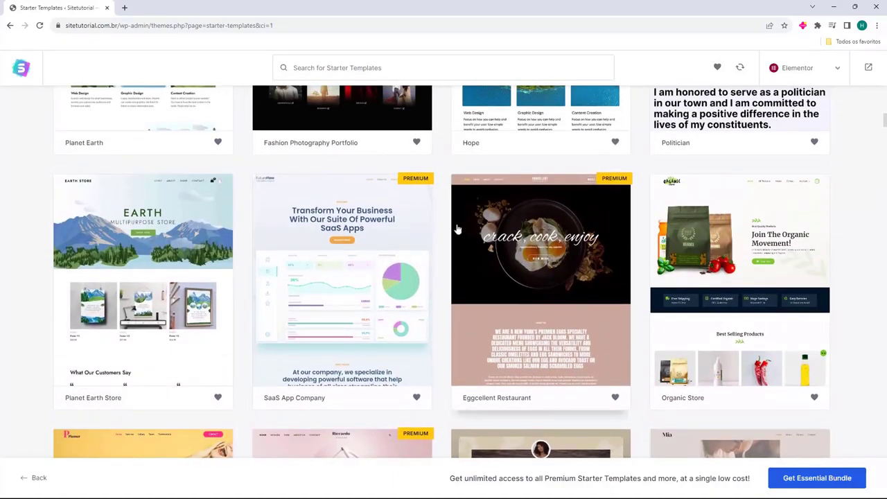
pyautogui.scroll(-15, 443, 229)
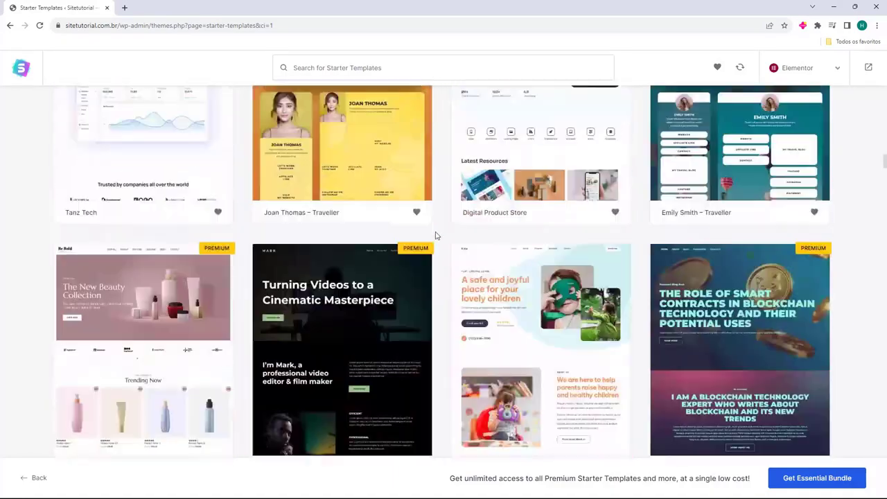
pyautogui.scroll(20, 436, 239)
pyautogui.scroll(-6, 445, 254)
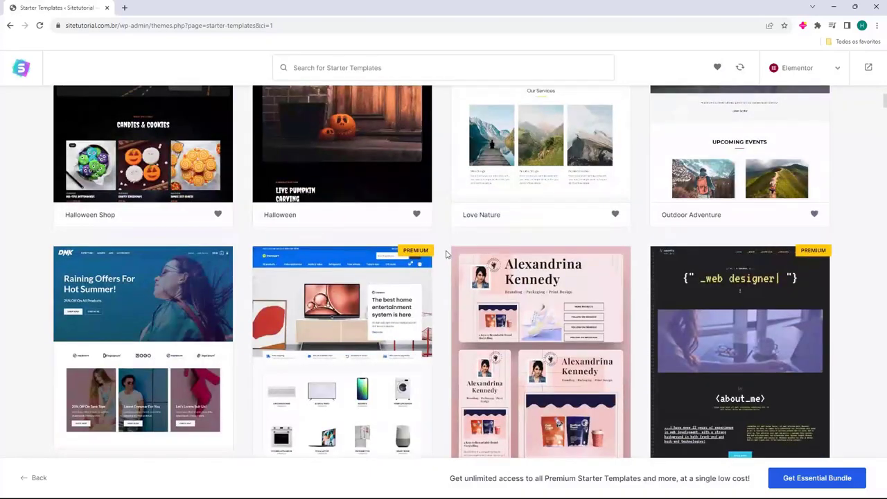
pyautogui.scroll(1, 446, 254)
pyautogui.scroll(-3, 448, 253)
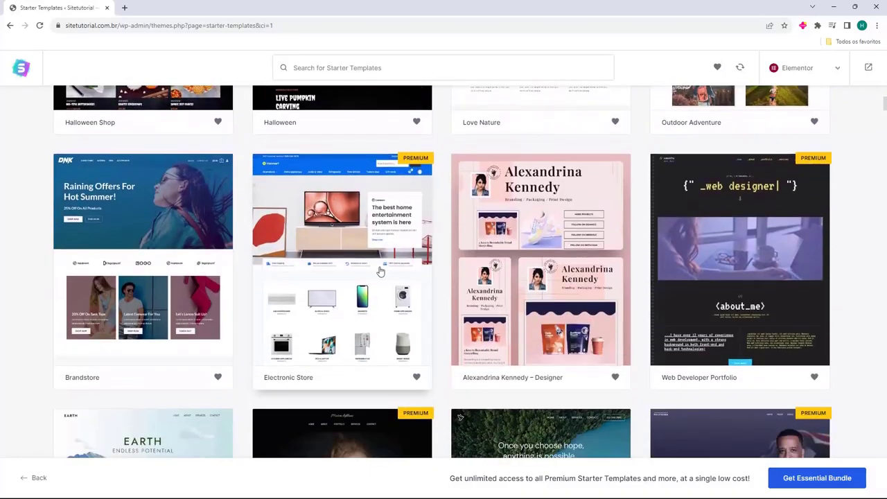
# Preview the Brandstore template's home page and its Anchor Bracelet product page, then close the preview.
pyautogui.click(135, 249)
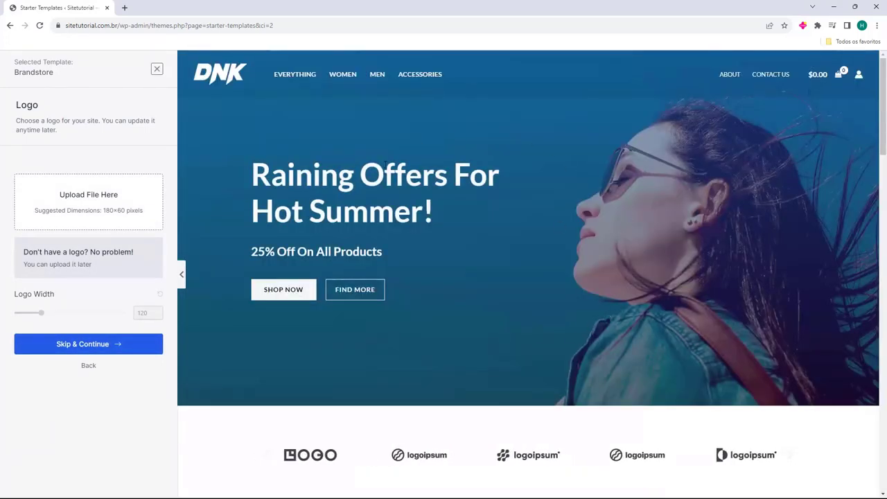
pyautogui.scroll(-1, 489, 104)
pyautogui.scroll(-10, 492, 108)
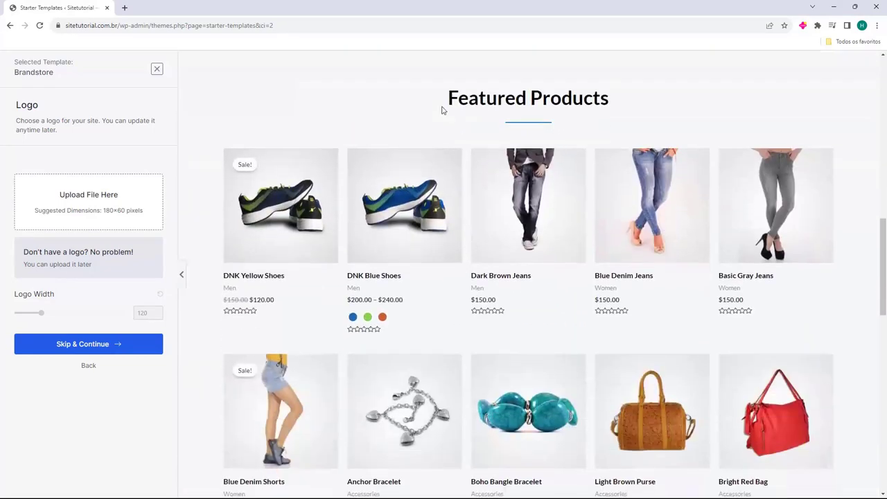
pyautogui.scroll(-8, 477, 156)
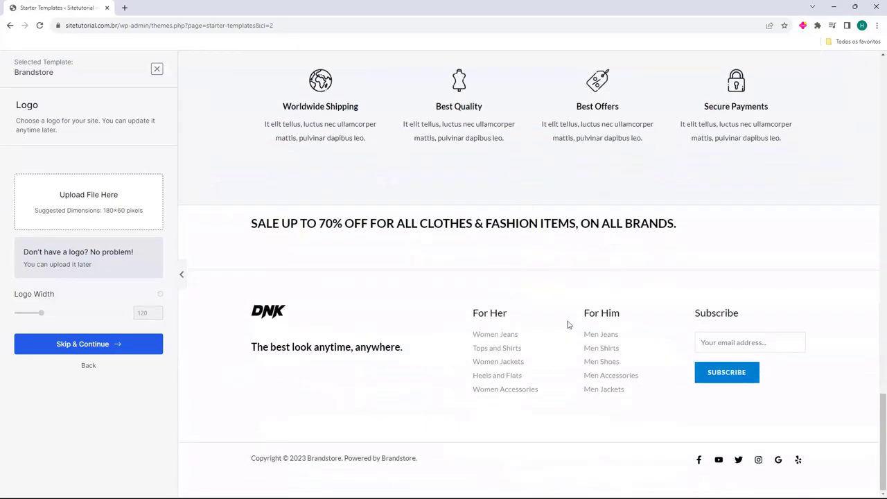
pyautogui.scroll(3, 566, 311)
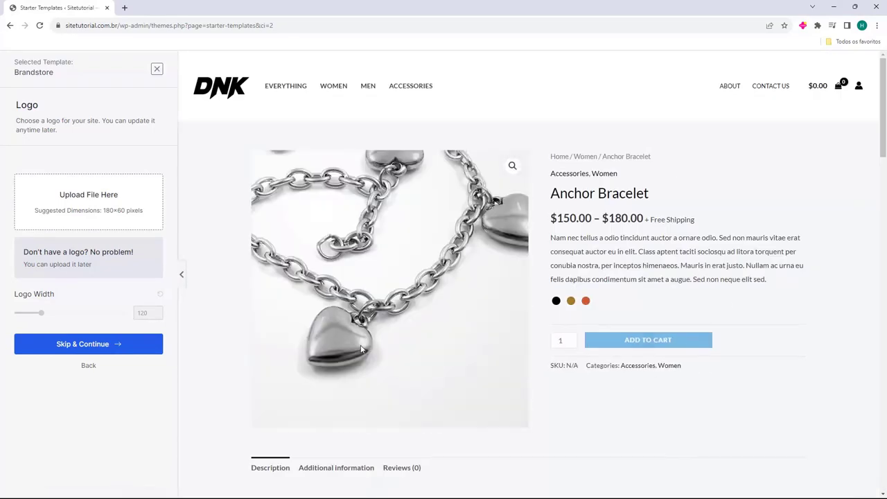
pyautogui.scroll(-4, 718, 226)
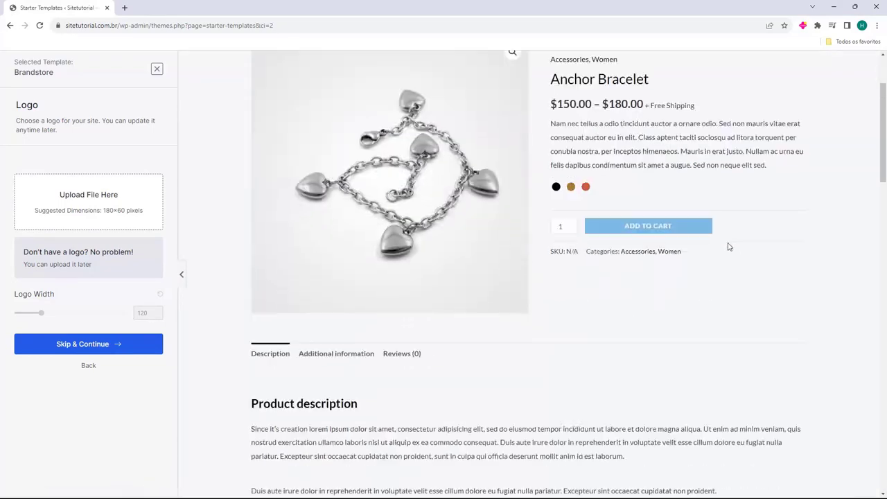
pyautogui.scroll(-15, 625, 350)
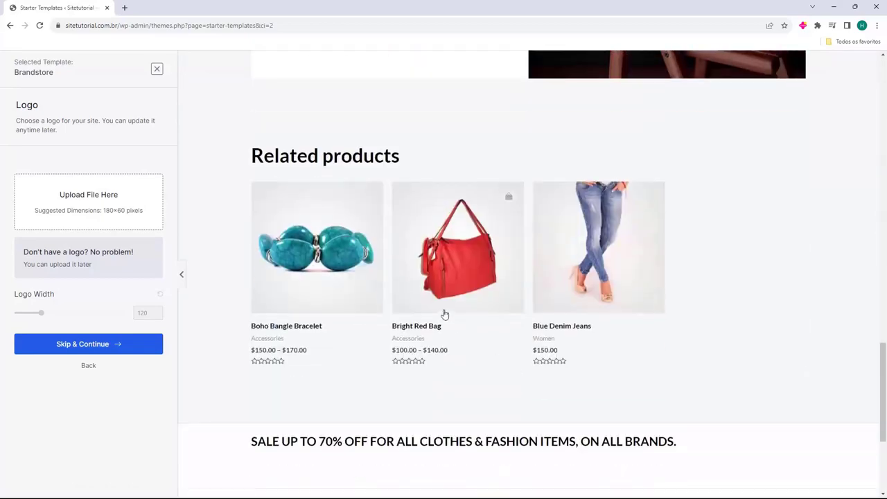
pyautogui.scroll(10, 416, 263)
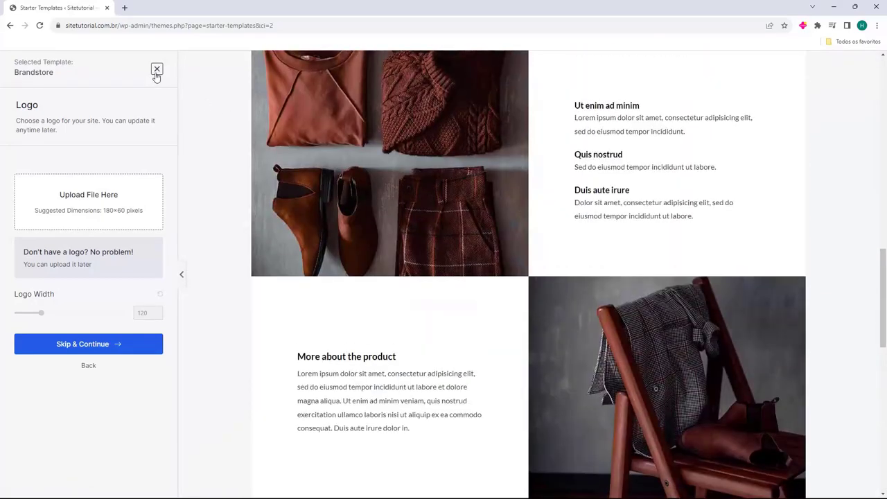
pyautogui.click(156, 70)
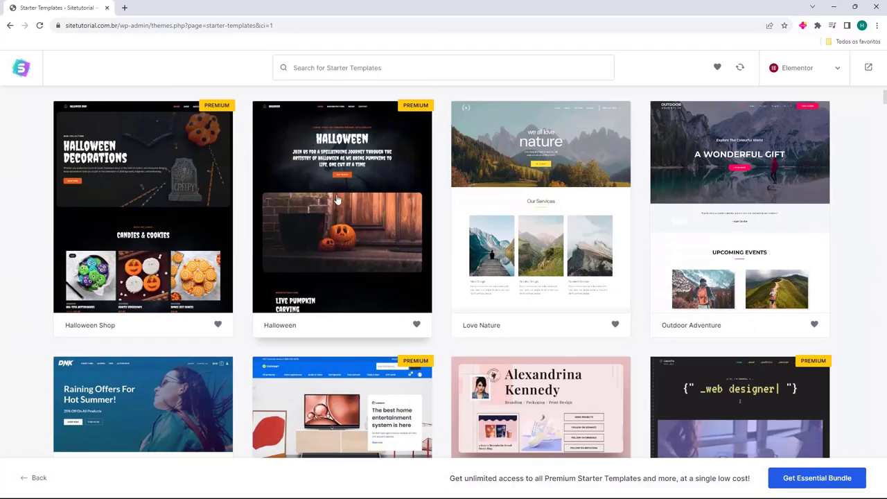
# Preview the premium Halloween template and return to the template catalogue.
pyautogui.click(335, 198)
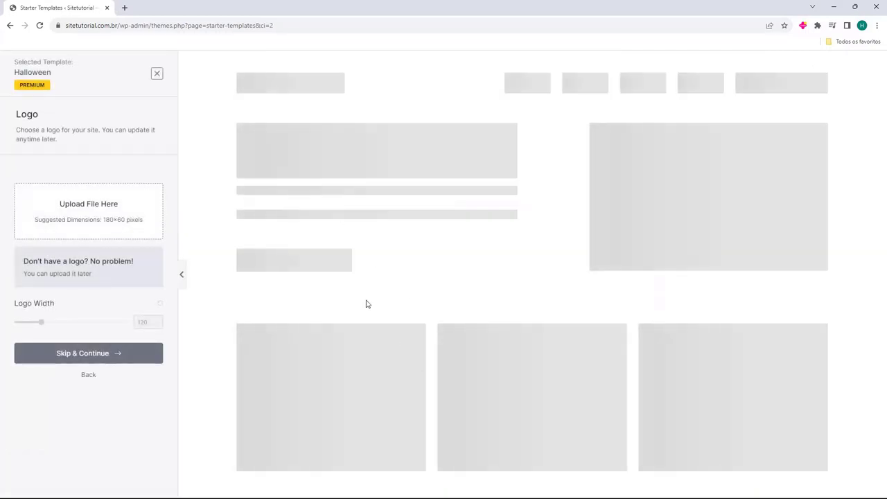
pyautogui.scroll(-10, 447, 212)
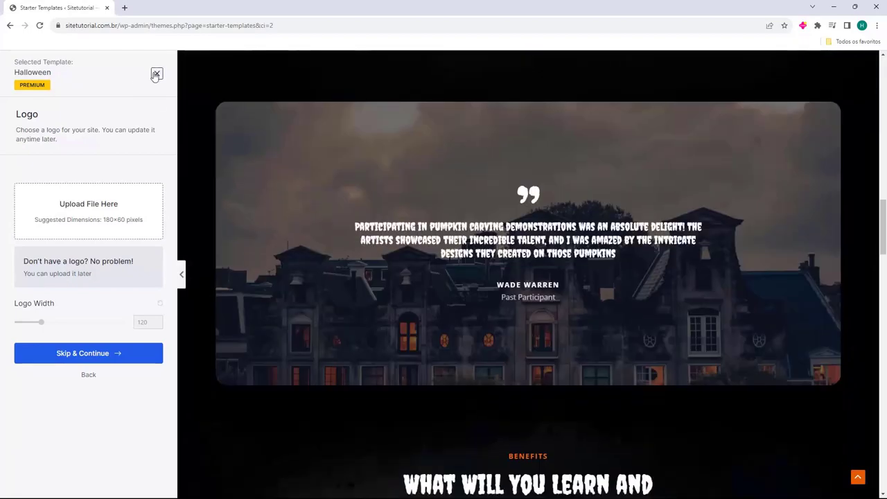
pyautogui.click(156, 74)
# Select the Brandstore template from the catalogue and review its home page from header to footer.
pyautogui.scroll(-15, 451, 232)
pyautogui.scroll(-4, 450, 232)
pyautogui.scroll(4, 451, 232)
pyautogui.scroll(-10, 450, 231)
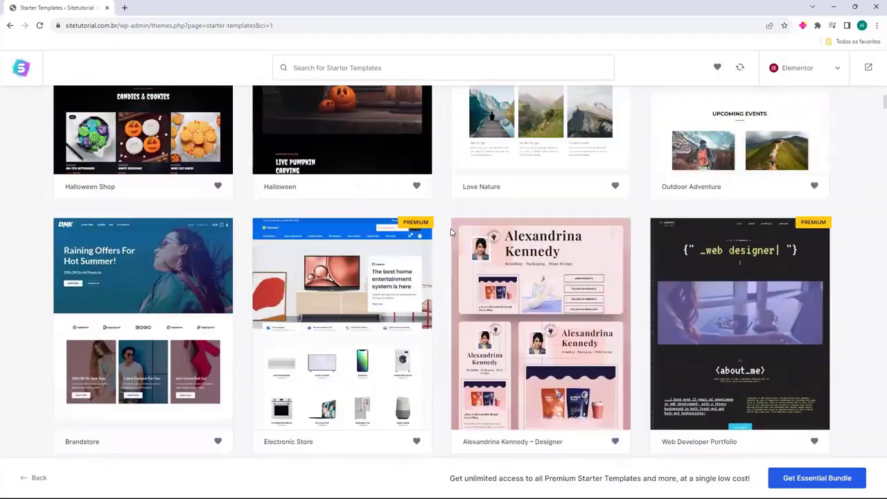
pyautogui.scroll(-2, 451, 232)
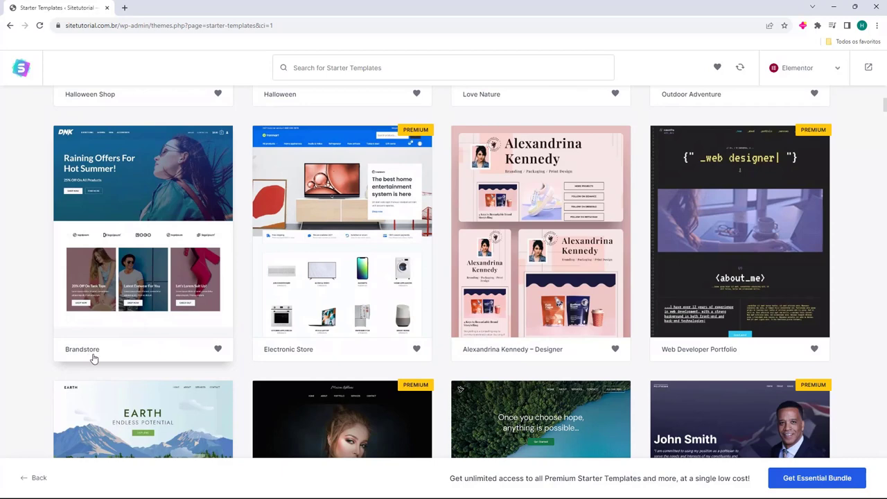
pyautogui.click(142, 221)
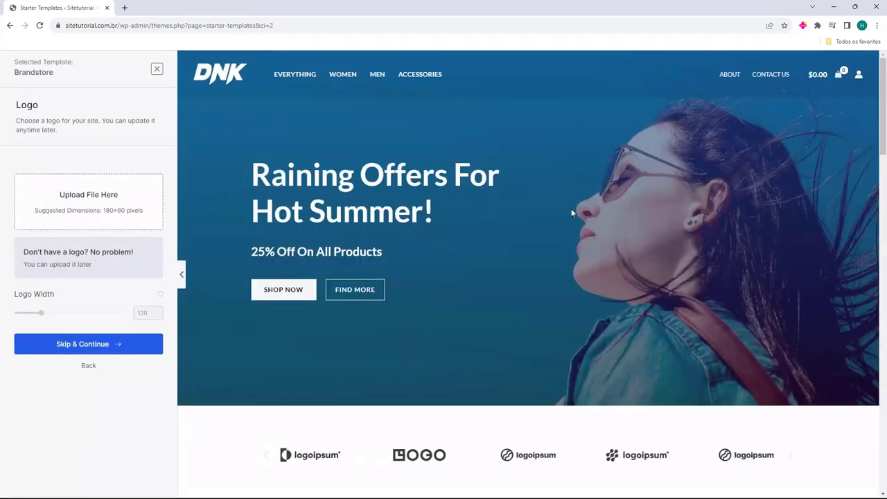
pyautogui.scroll(-12, 499, 169)
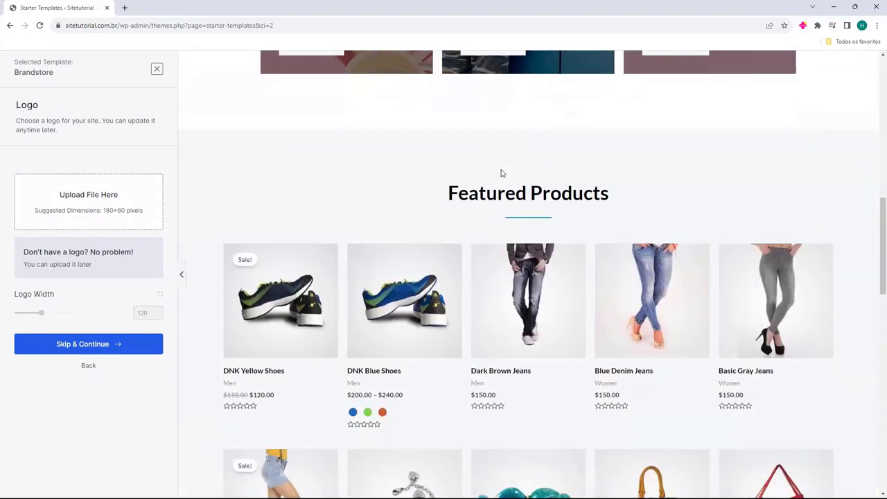
pyautogui.scroll(-9, 502, 174)
pyautogui.scroll(10, 519, 275)
pyautogui.scroll(12, 521, 275)
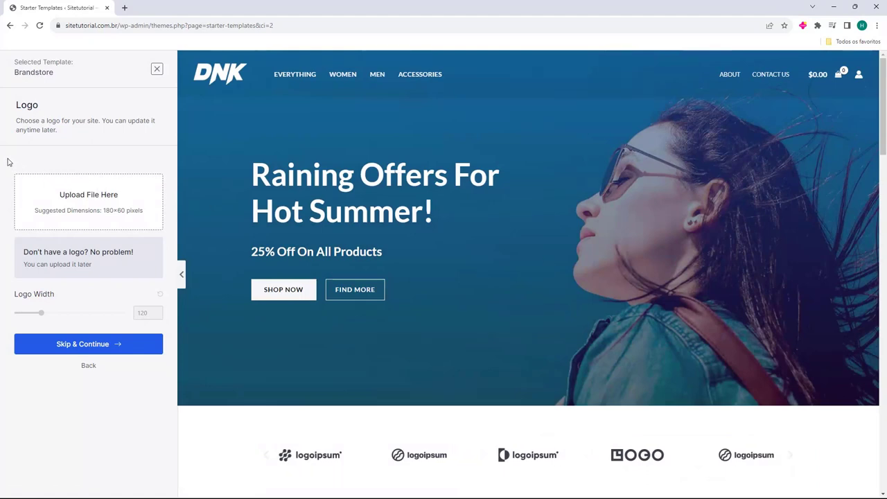
# Skip the logo upload for the Brandstore template and continue to the Colors & Fonts settings.
pyautogui.moveTo(16, 105); pyautogui.dragTo(46, 108)
pyautogui.click(46, 108)
pyautogui.click(35, 105)
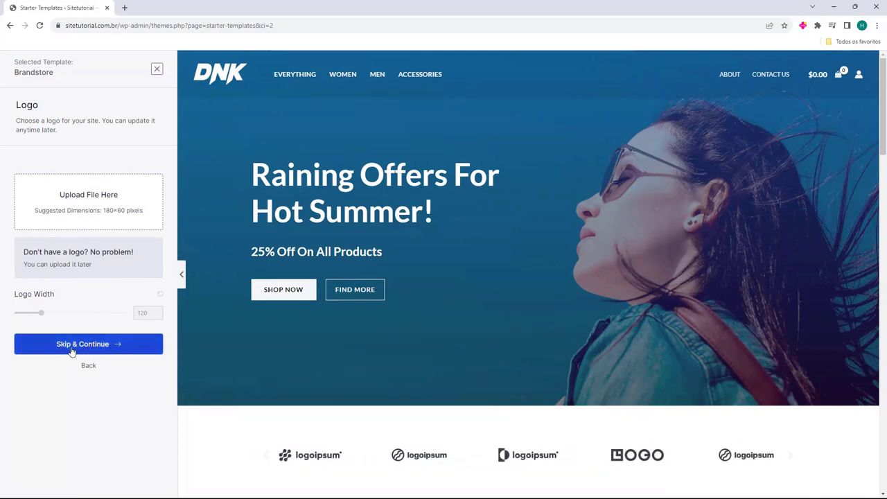
pyautogui.click(99, 344)
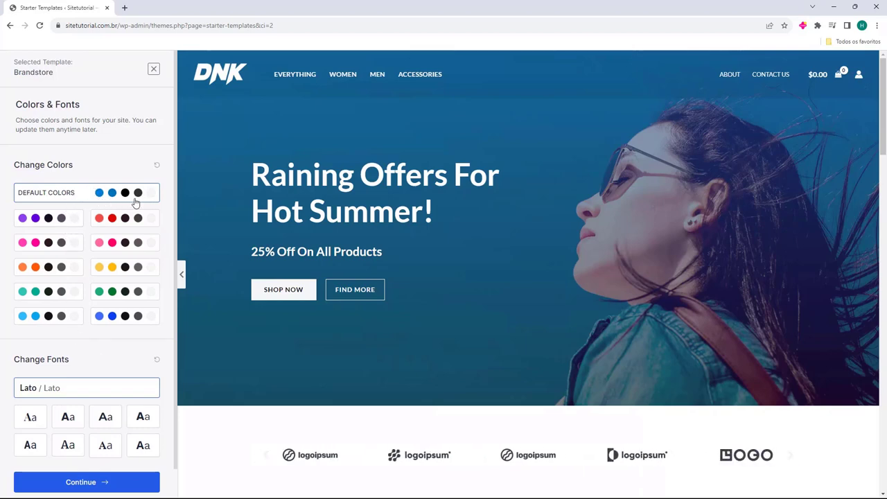
# Try several alternative color palettes on the Brandstore home page preview, including purple, pink, orange and green, then restore the default colors.
pyautogui.click(64, 223)
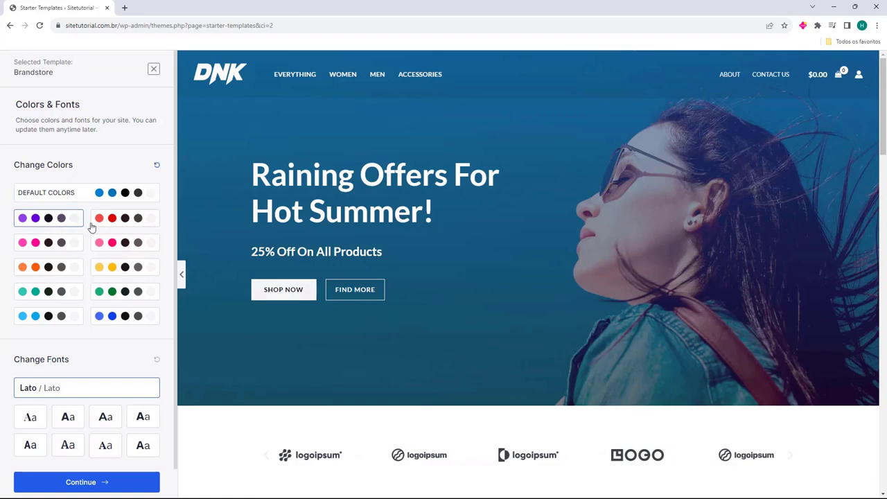
pyautogui.click(142, 244)
pyautogui.click(49, 251)
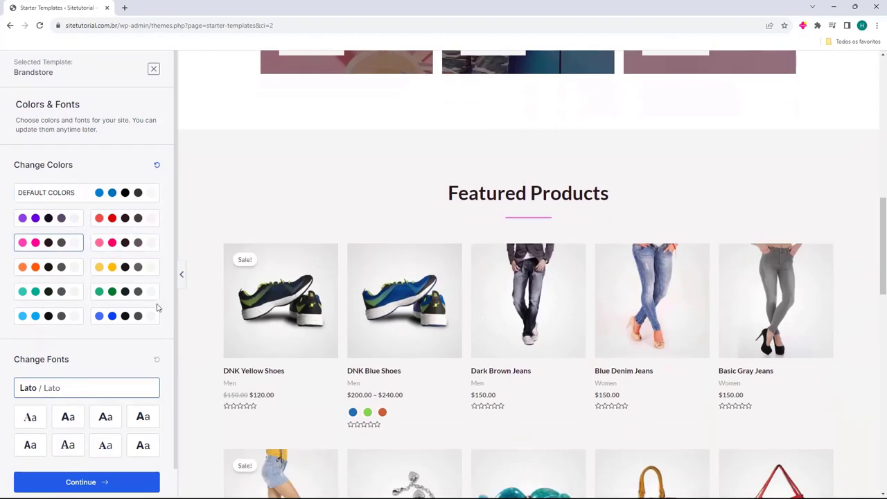
pyautogui.click(139, 291)
pyautogui.click(133, 314)
pyautogui.click(134, 269)
pyautogui.click(132, 243)
pyautogui.click(132, 219)
pyautogui.click(129, 193)
pyautogui.scroll(-7, 236, 240)
pyautogui.click(62, 244)
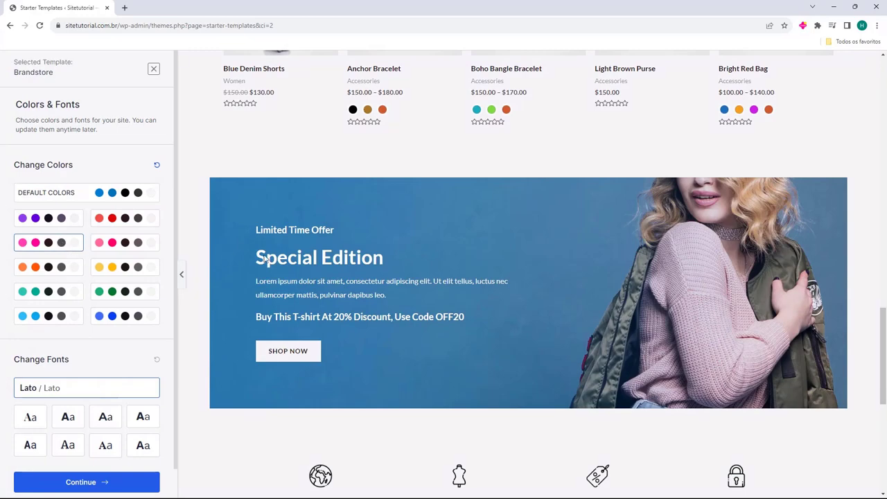
pyautogui.scroll(-3, 229, 257)
pyautogui.click(41, 272)
pyautogui.click(46, 293)
pyautogui.click(111, 194)
pyautogui.scroll(10, 257, 265)
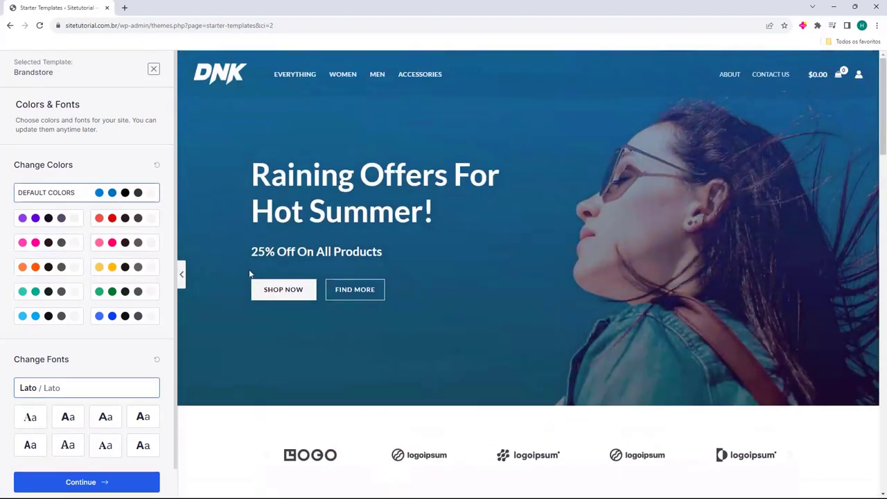
# Try several alternative font pairings on the Brandstore preview, including Poppins / Lato, then restore the default Lato / Lato pairing.
pyautogui.scroll(-1, 95, 163)
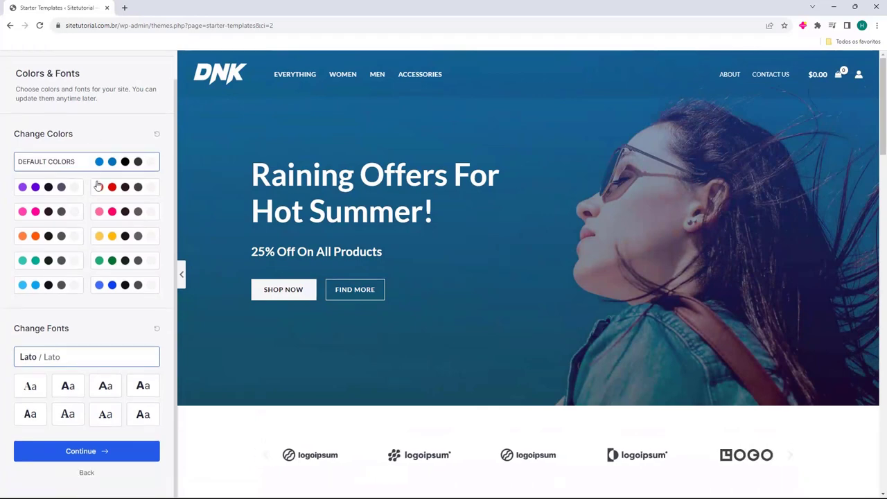
pyautogui.click(33, 386)
pyautogui.click(68, 387)
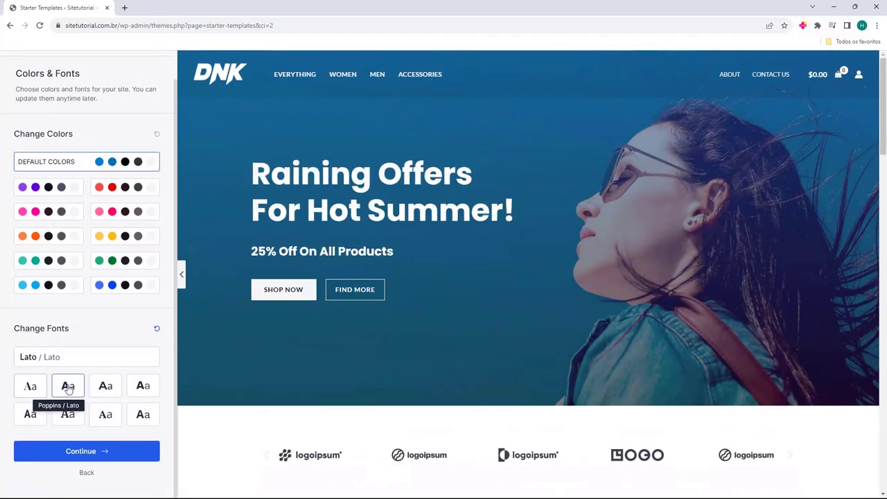
pyautogui.click(105, 385)
pyautogui.click(142, 385)
pyautogui.click(108, 414)
pyautogui.click(31, 413)
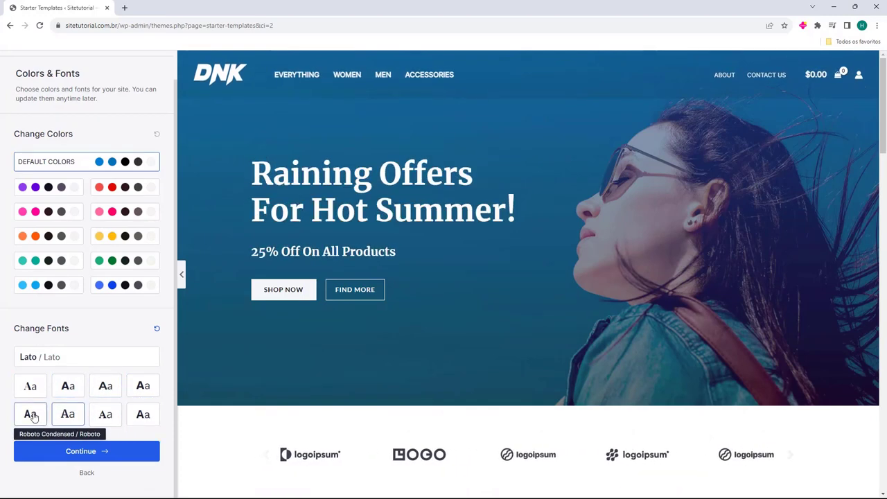
pyautogui.click(60, 359)
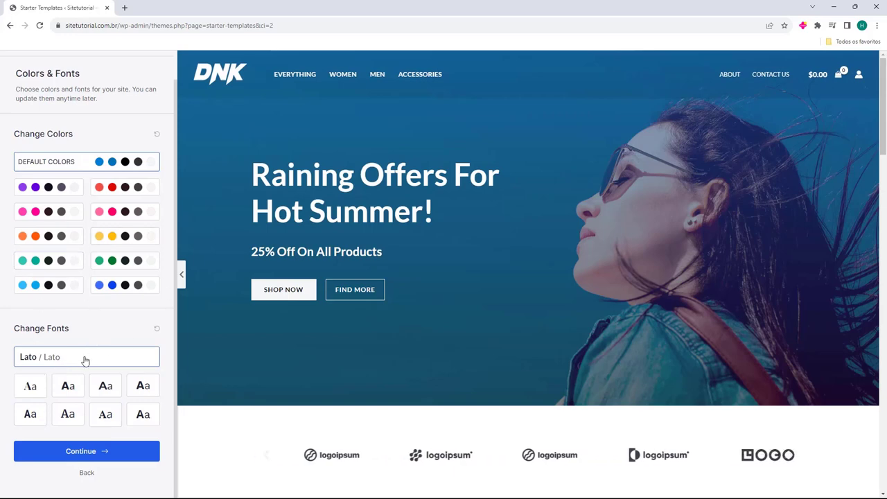
# Continue with the chosen design and build the website, importing customizer settings, widgets and content, installing required plugins and sharing non-sensitive data.
pyautogui.click(86, 454)
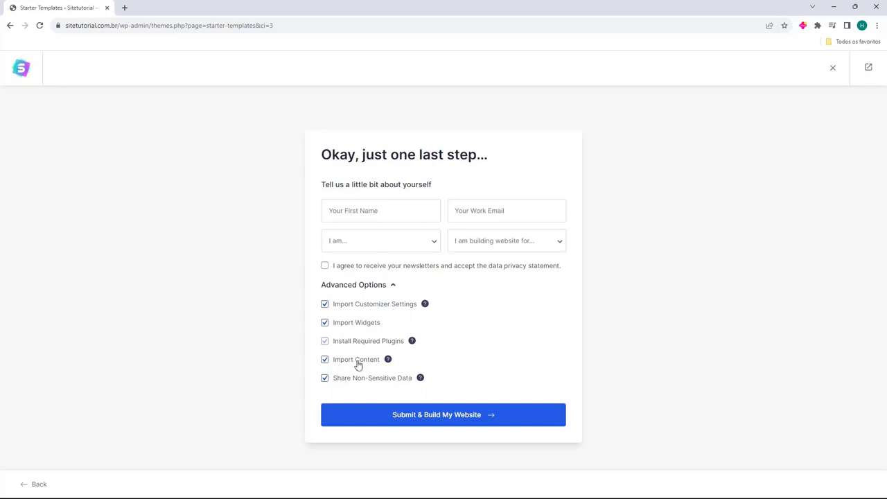
pyautogui.click(446, 414)
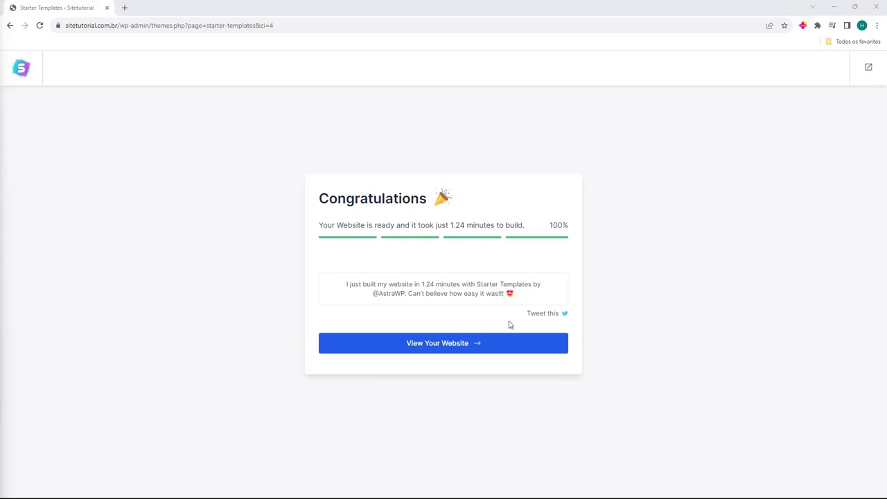
# View the newly built website, review its home page from the hero banner to the Special Edition offer, and close it.
pyautogui.click(441, 351)
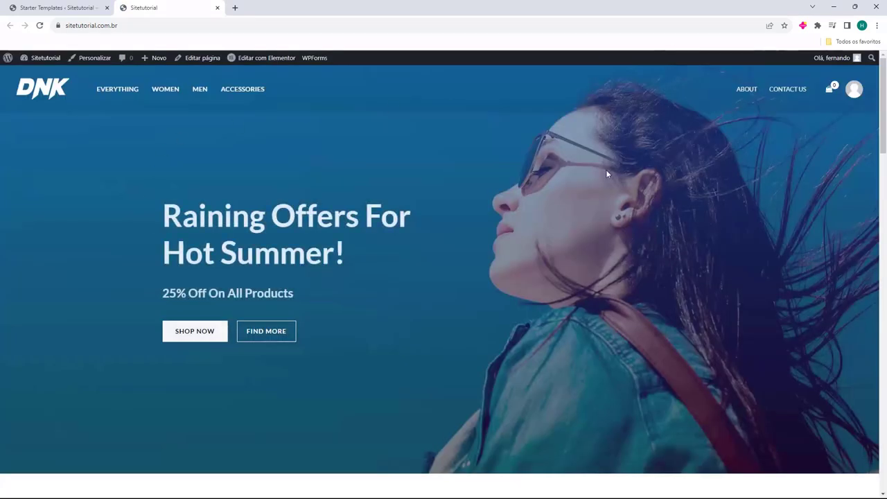
pyautogui.scroll(-6, 358, 124)
pyautogui.scroll(-10, 142, 125)
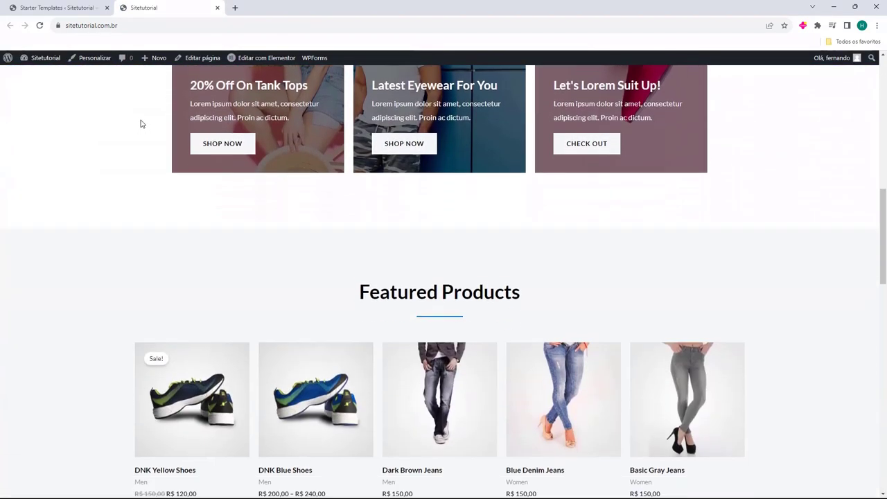
pyautogui.scroll(-10, 124, 114)
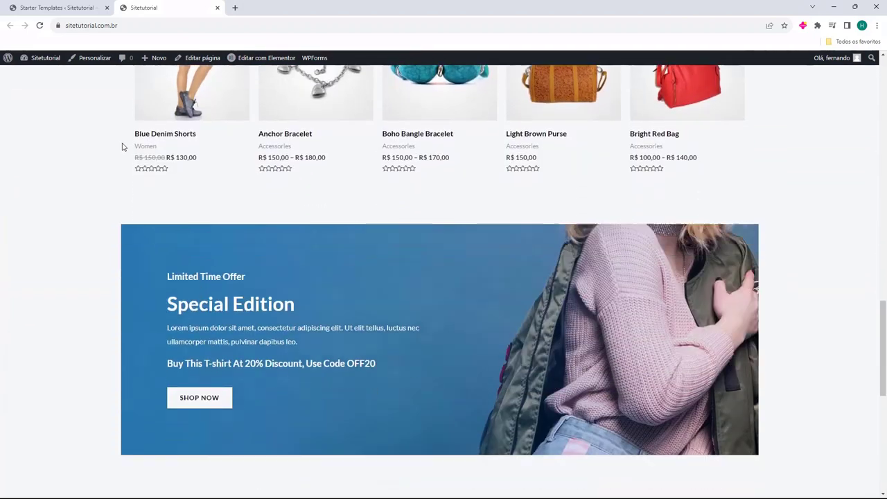
pyautogui.scroll(20, 250, 272)
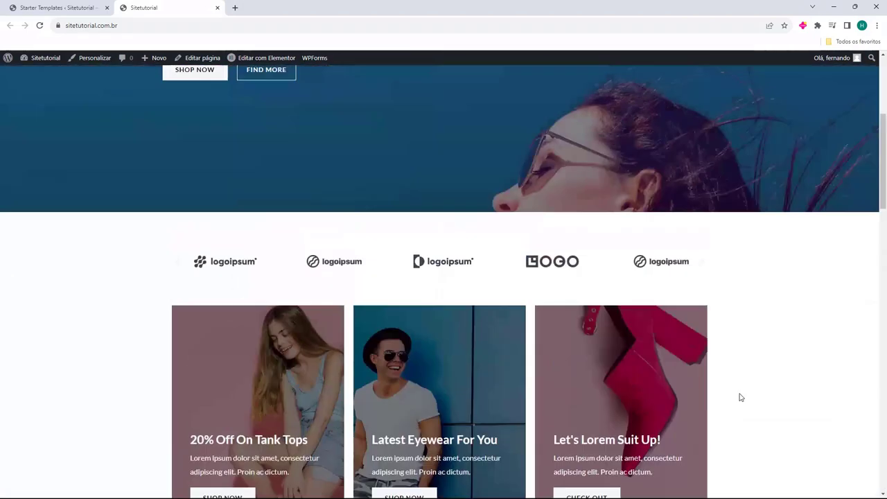
pyautogui.scroll(-5, 632, 193)
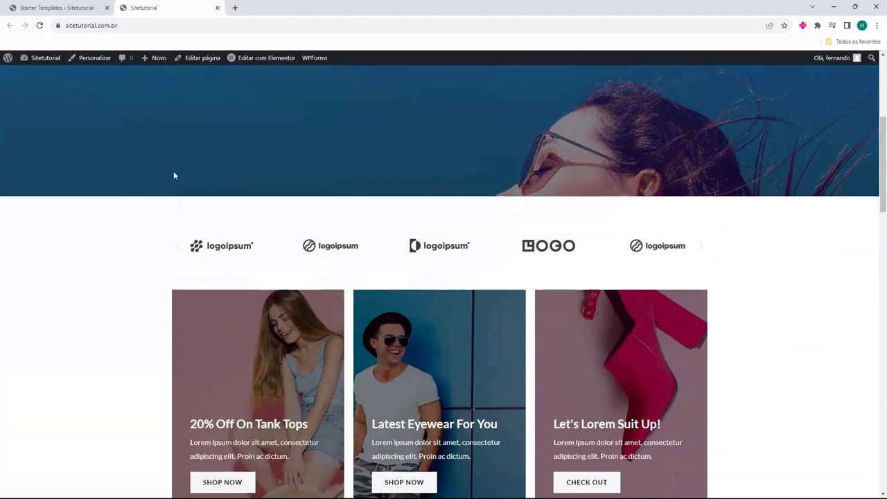
pyautogui.scroll(-5, 122, 211)
pyautogui.scroll(-5, 117, 212)
pyautogui.scroll(-6, 118, 225)
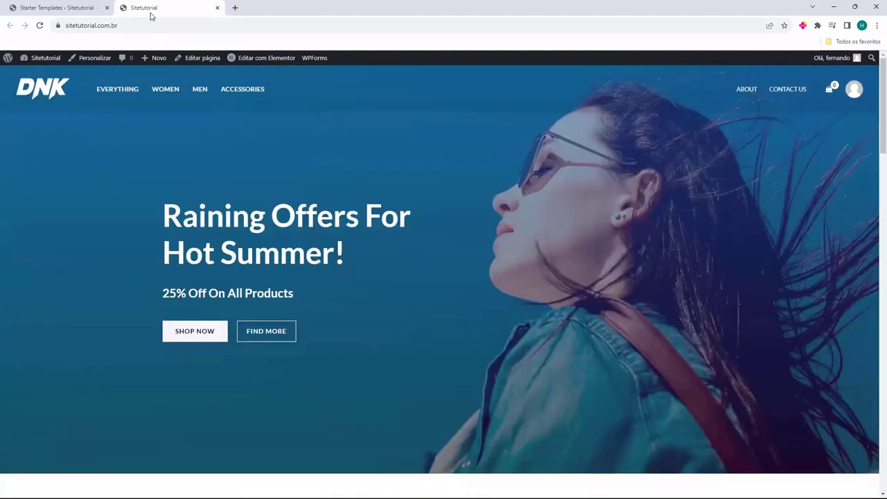
pyautogui.middleClick(151, 16)
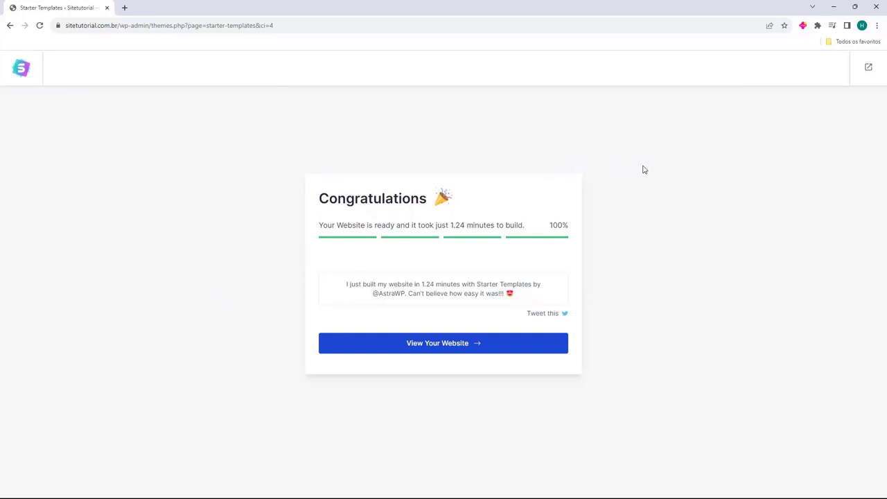
# Leave the template wizard for the WordPress dashboard, then open the installed plugins list and look through it.
pyautogui.click(867, 69)
pyautogui.click(478, 79)
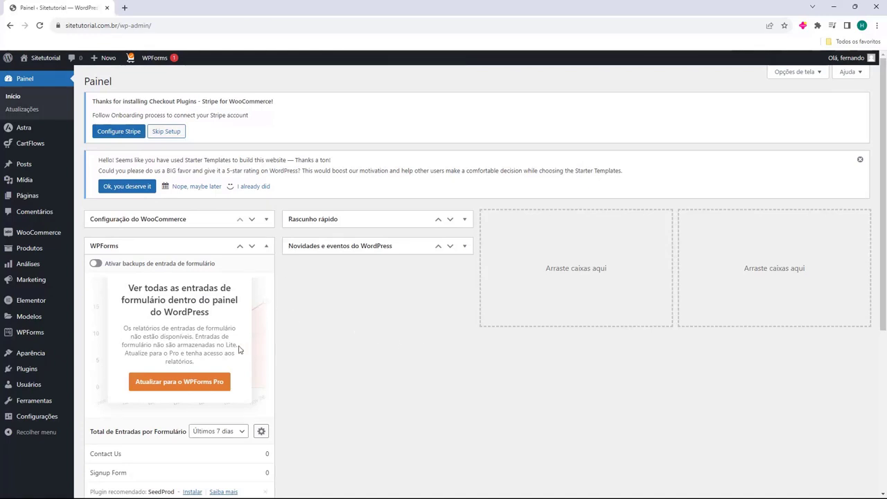
pyautogui.click(25, 370)
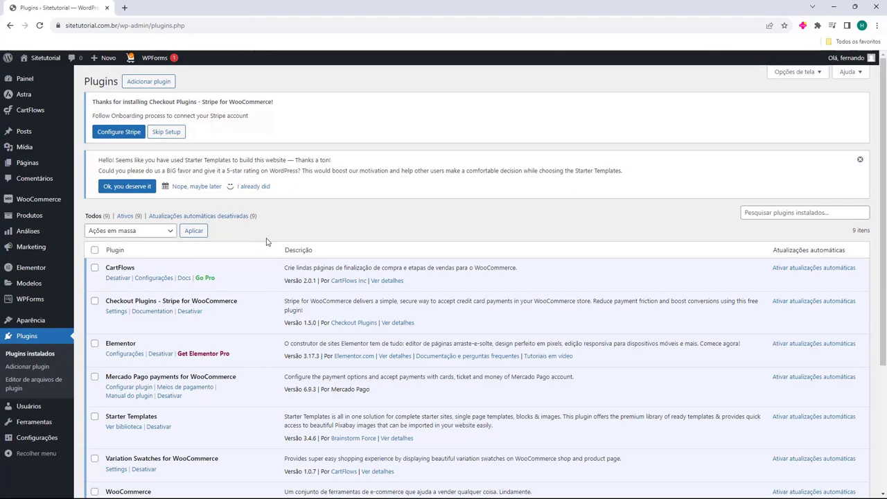
pyautogui.scroll(-1, 259, 263)
pyautogui.scroll(-3, 259, 264)
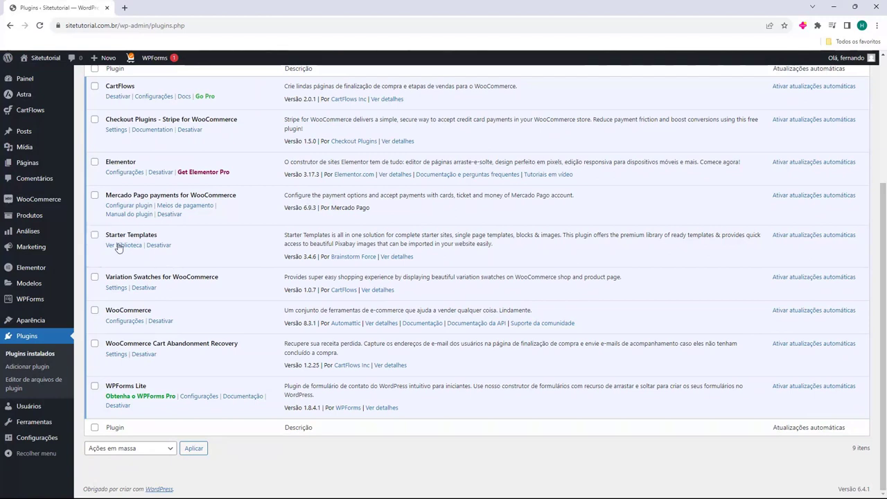
pyautogui.scroll(1, 182, 267)
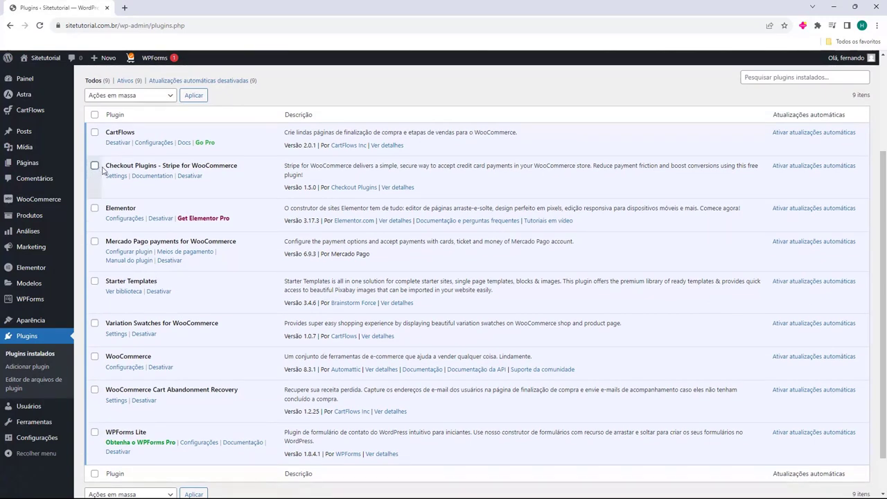
# Deactivate the Checkout Plugins - Stripe for WooCommerce plugin and the Starter Templates plugin.
pyautogui.moveTo(178, 165); pyautogui.dragTo(237, 166)
pyautogui.click(182, 166)
pyautogui.doubleClick(171, 166)
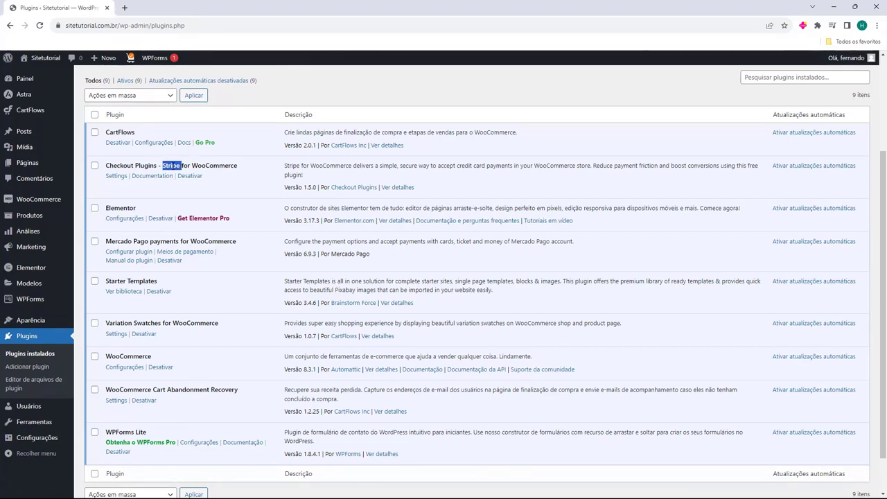
pyautogui.click(173, 198)
pyautogui.click(190, 178)
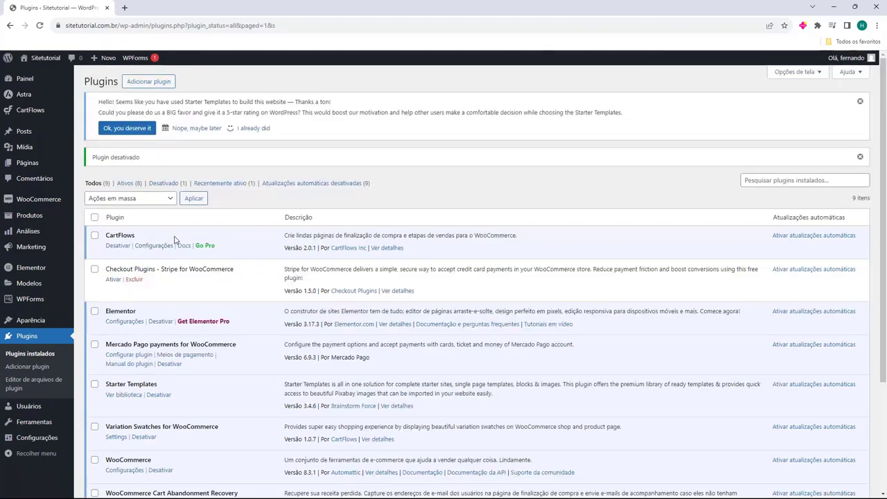
pyautogui.scroll(-2, 168, 219)
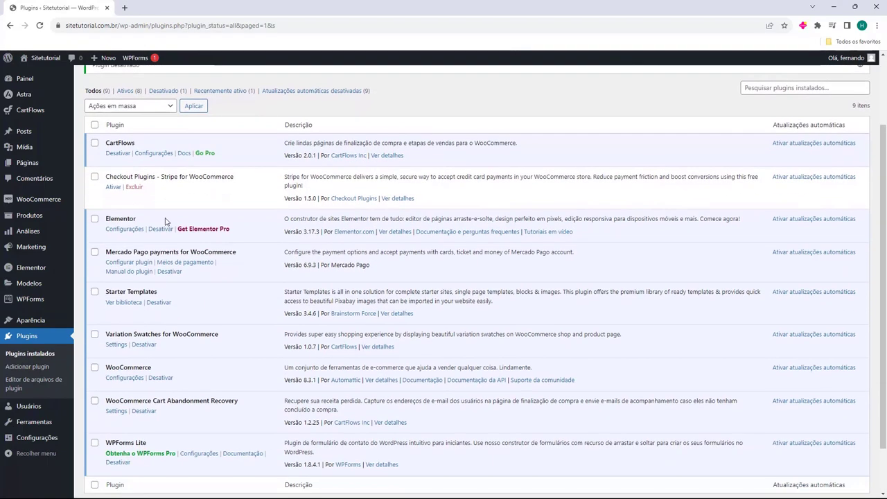
pyautogui.click(159, 304)
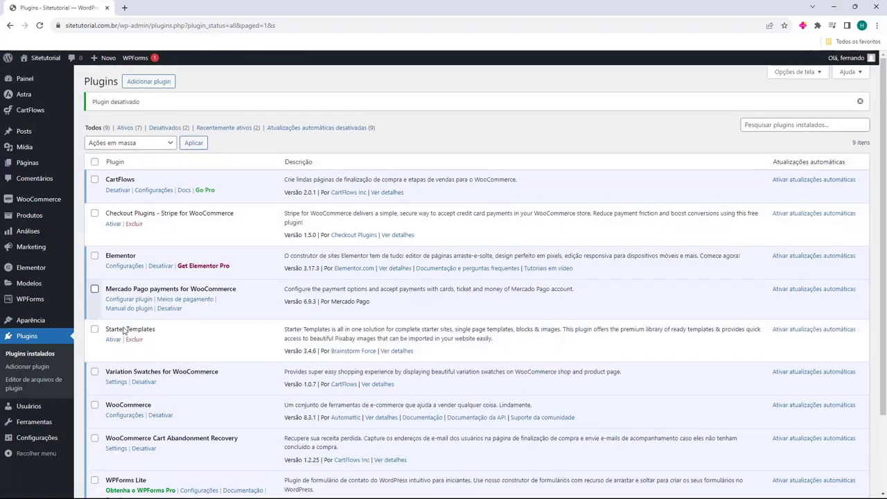
# Delete the deactivated Checkout Plugins - Stripe for WooCommerce and Starter Templates plugins, confirming each removal.
pyautogui.click(133, 226)
pyautogui.click(478, 88)
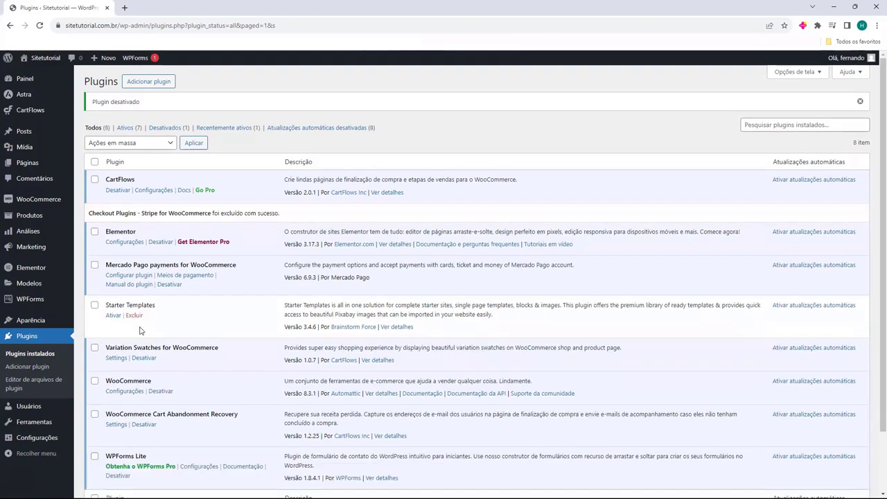
pyautogui.click(134, 316)
pyautogui.click(477, 80)
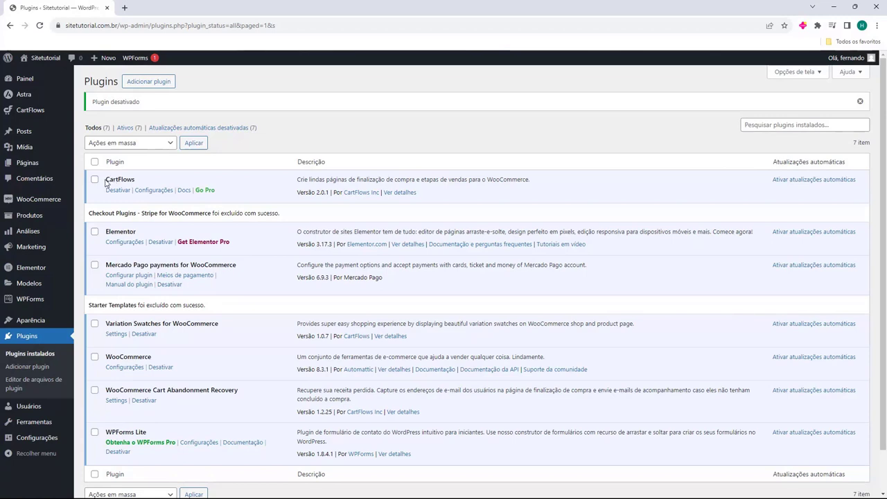
# Examine the remaining plugins, including CartFlows, Variation Swatches for WooCommerce and its description, and WPForms Lite.
pyautogui.moveTo(107, 179); pyautogui.dragTo(141, 185)
pyautogui.click(142, 184)
pyautogui.doubleClick(148, 185)
pyautogui.click(142, 184)
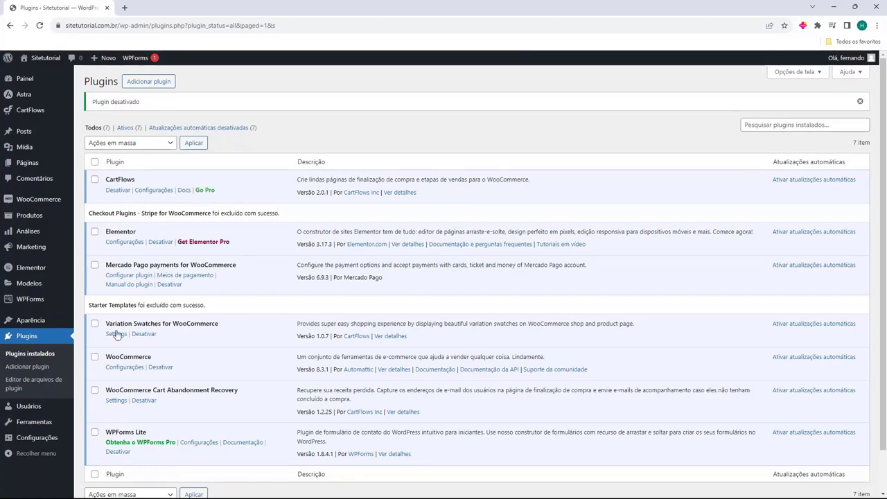
pyautogui.moveTo(106, 323); pyautogui.dragTo(143, 324)
pyautogui.moveTo(297, 324); pyautogui.dragTo(444, 324)
pyautogui.click(443, 323)
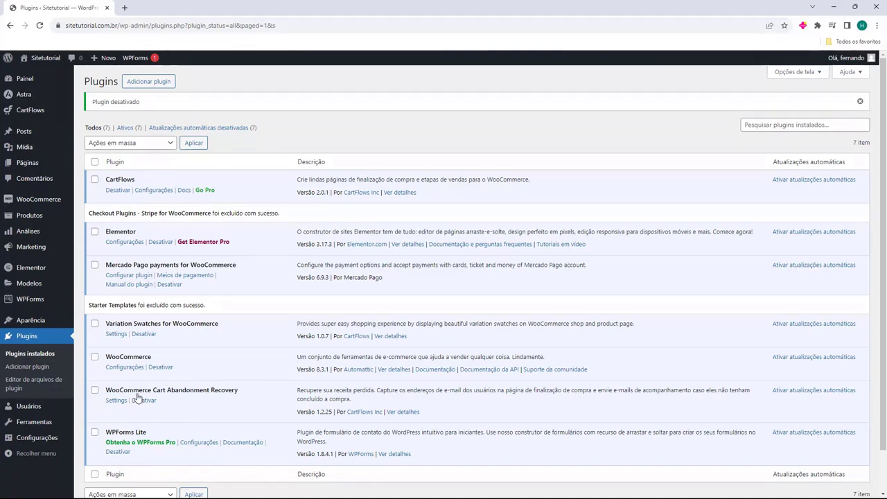
pyautogui.scroll(-2, 115, 390)
pyautogui.moveTo(107, 386); pyautogui.dragTo(146, 387)
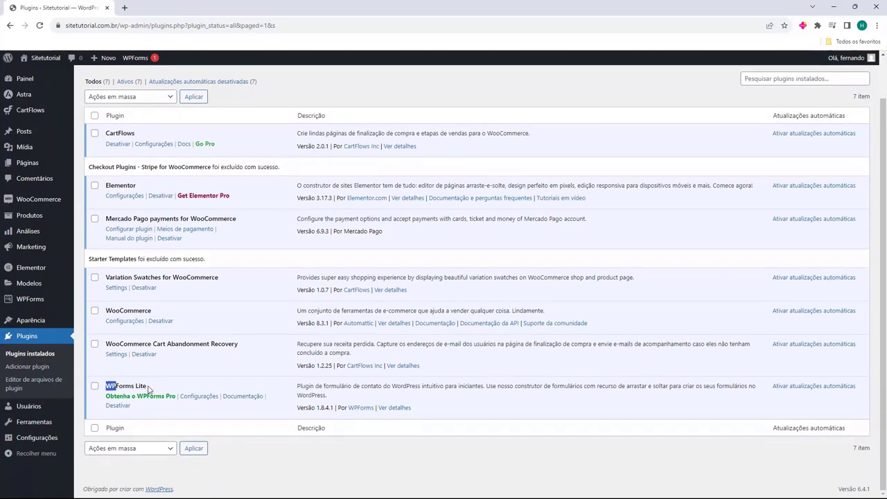
pyautogui.scroll(2, 175, 394)
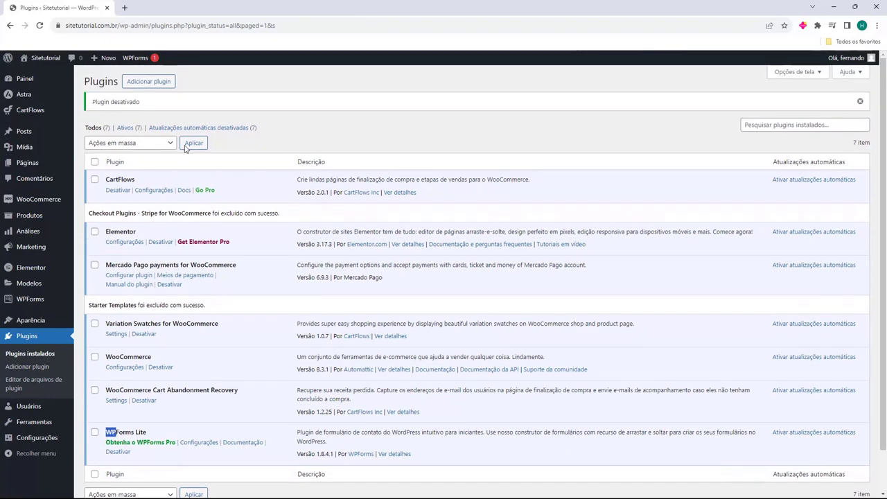
pyautogui.click(206, 431)
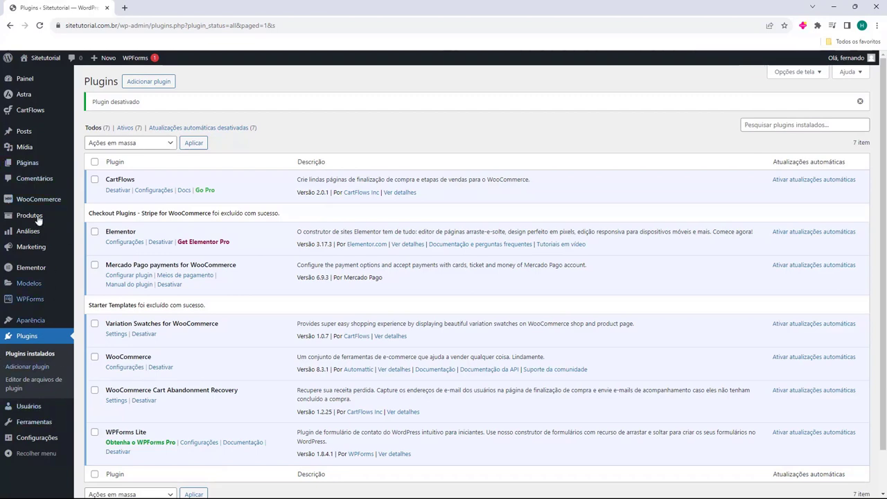
# Open the list of all the site's pages and look over the imported Elementor pages and the WooCommerce pages.
pyautogui.click(33, 169)
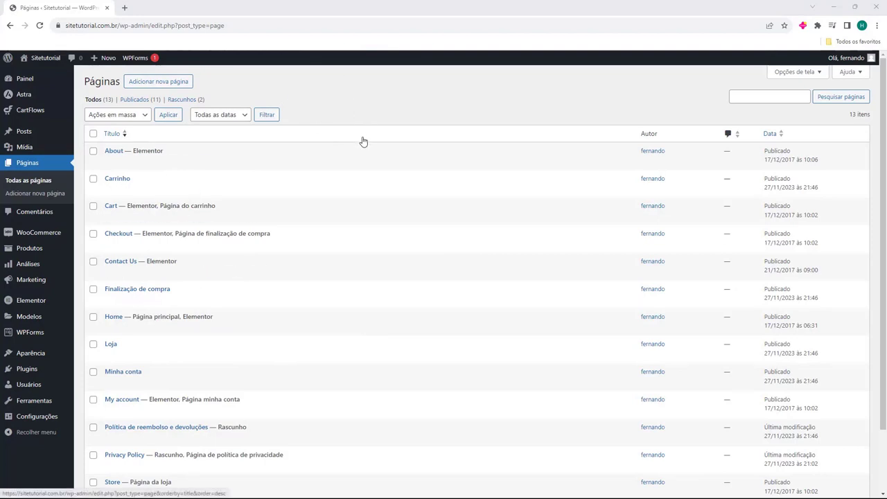
pyautogui.moveTo(325, 202)
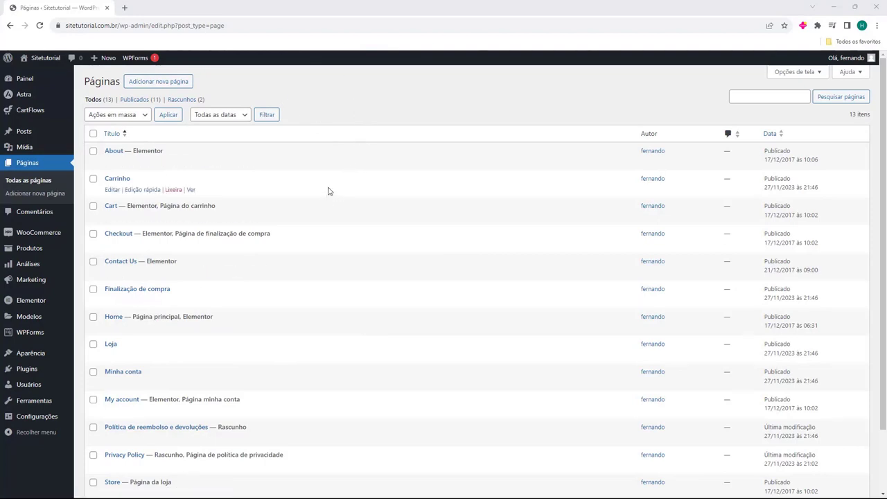
pyautogui.moveTo(196, 352)
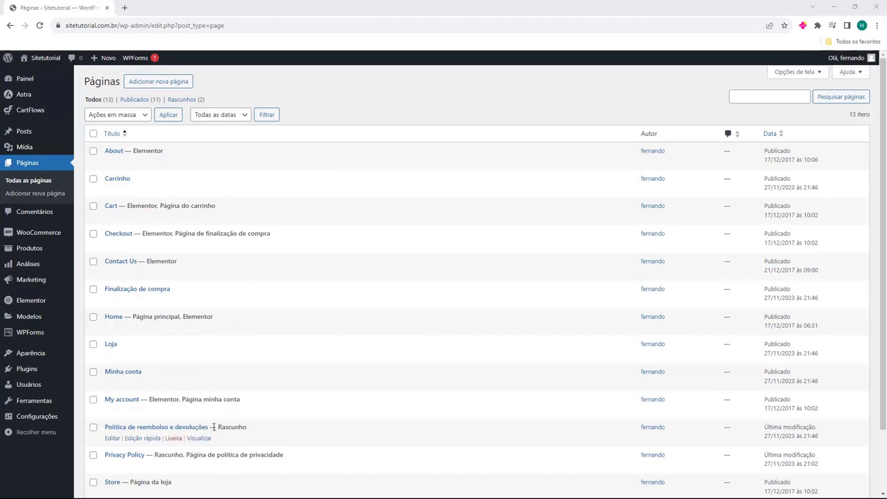
# Examine the pages list, comparing the imported Elementor pages with the duplicate WooCommerce pages.
pyautogui.scroll(-2, 216, 426)
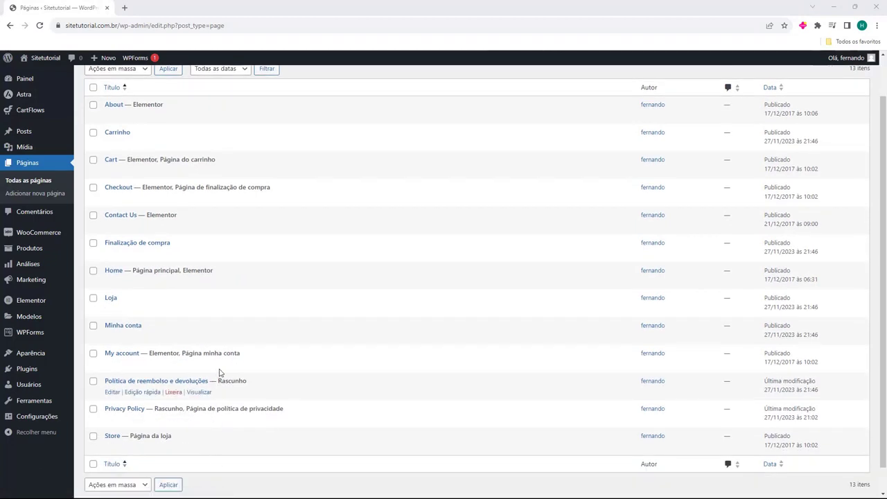
pyautogui.scroll(2, 233, 311)
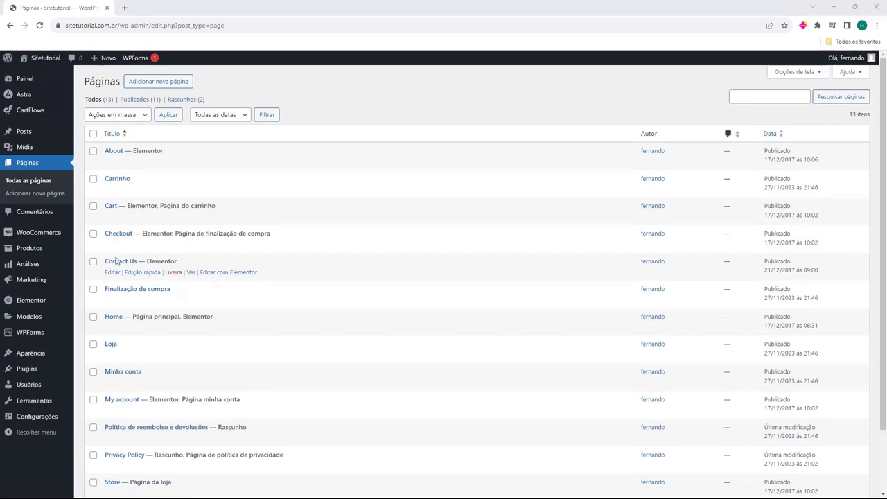
pyautogui.scroll(-1, 133, 269)
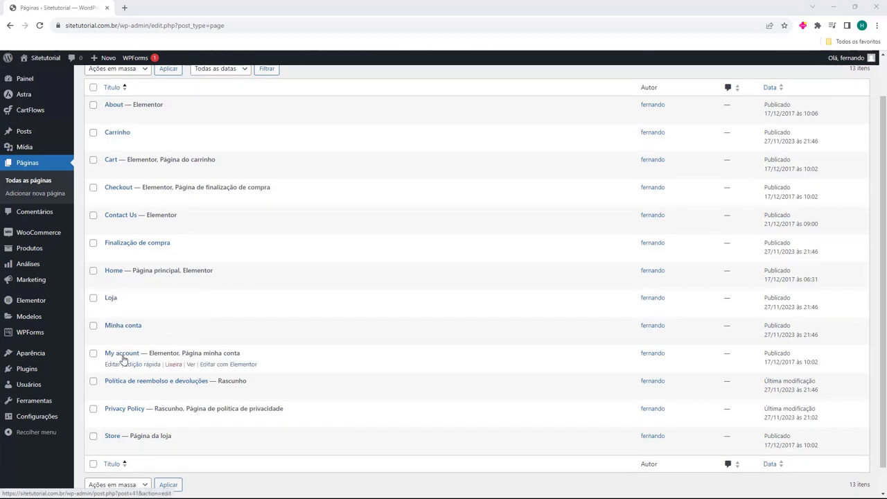
pyautogui.click(206, 368)
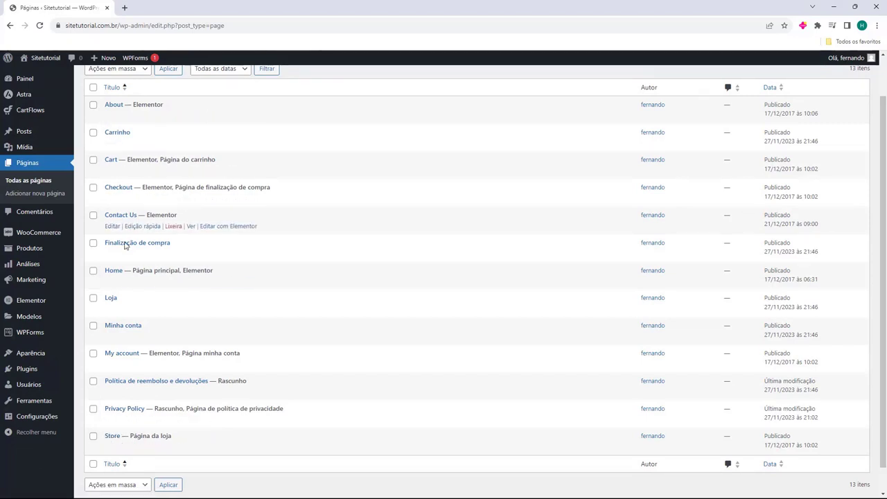
pyautogui.scroll(1, 134, 469)
pyautogui.scroll(1, 133, 469)
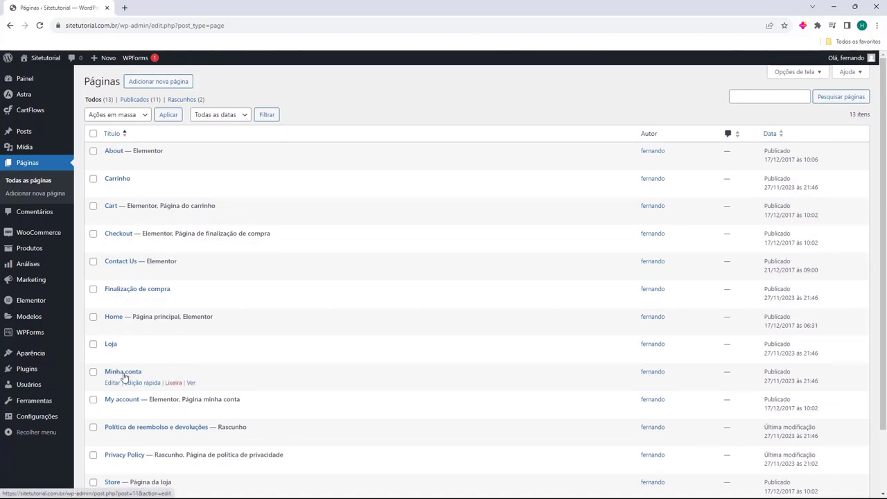
pyautogui.scroll(-1, 125, 426)
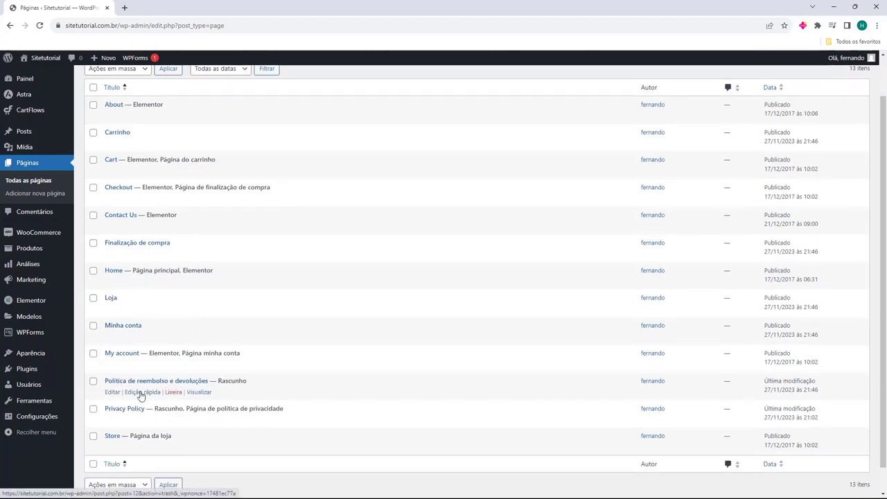
# Move the Carrinho, Finalização de compra, Loja, Minha conta and Política de reembolso e devoluções pages to the trash in bulk.
pyautogui.click(94, 383)
pyautogui.click(93, 324)
pyautogui.click(93, 298)
pyautogui.scroll(1, 92, 246)
pyautogui.click(93, 179)
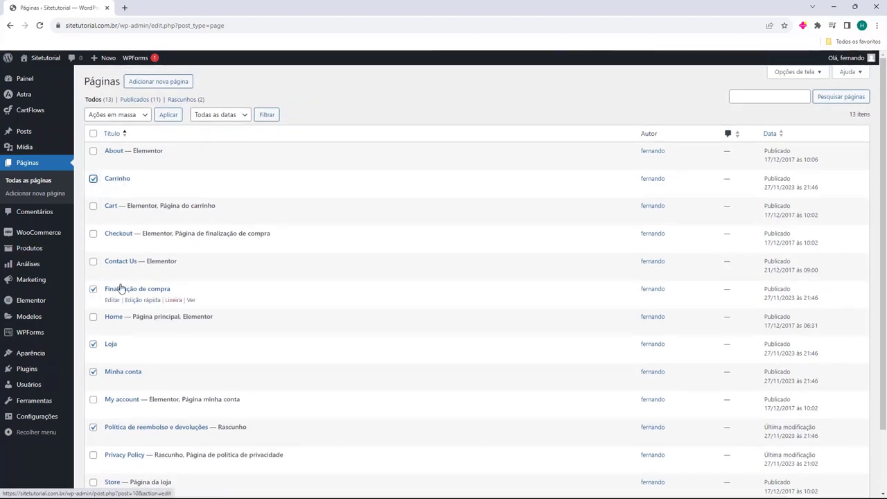
pyautogui.scroll(-1, 104, 378)
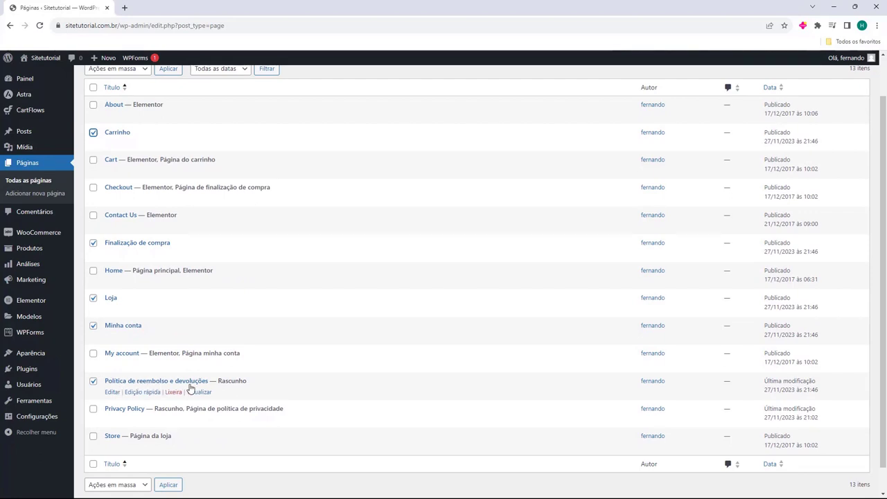
pyautogui.scroll(1, 194, 389)
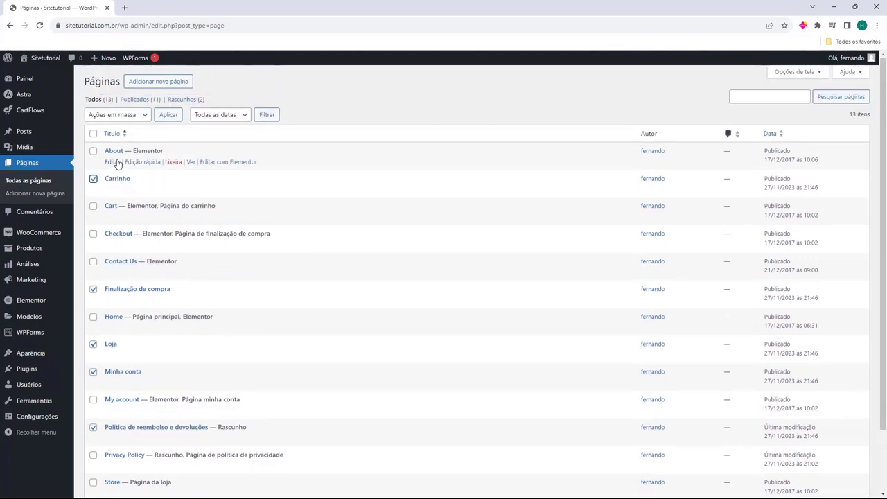
pyautogui.click(111, 118)
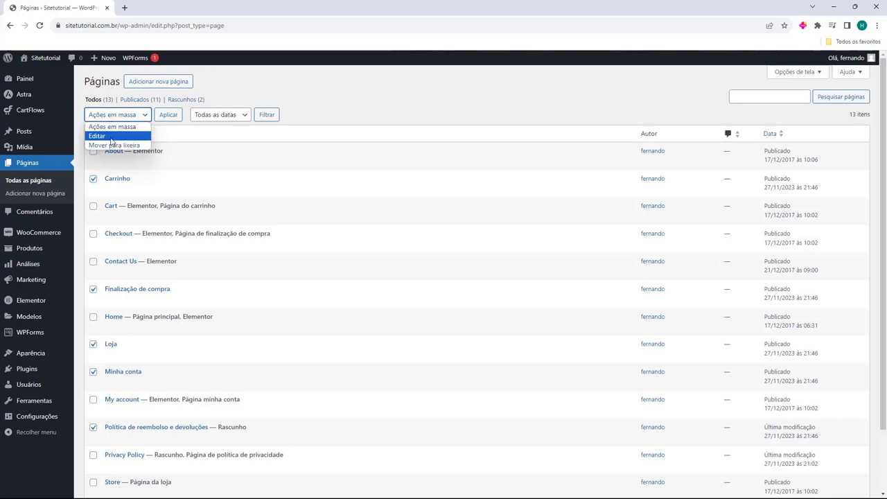
pyautogui.click(104, 146)
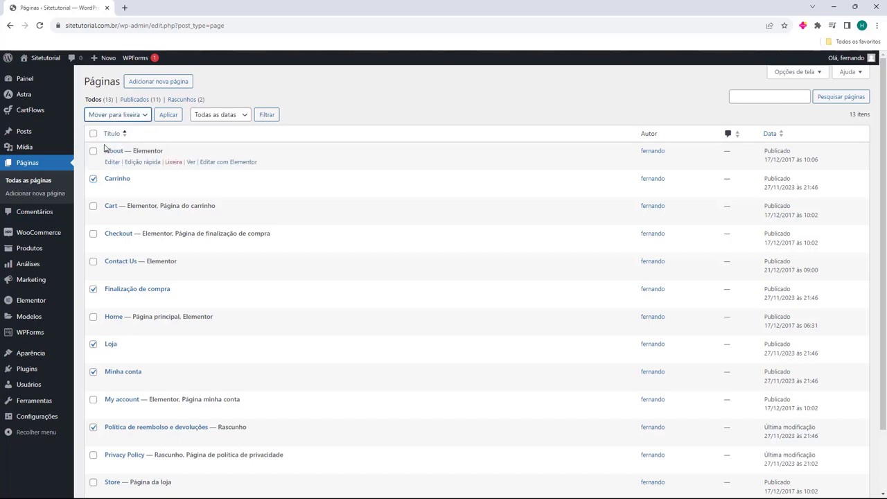
pyautogui.click(167, 118)
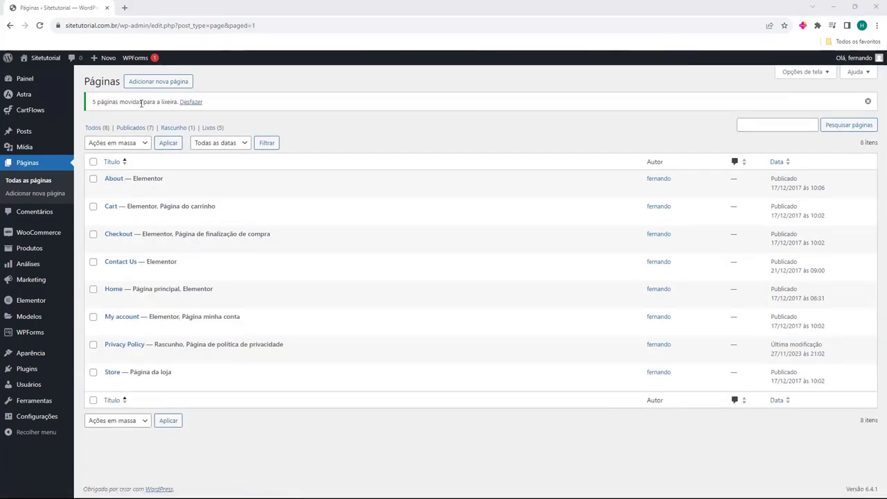
# Look over the trashed pages and their restore and permanent-delete options, and return to the list of all pages.
pyautogui.click(206, 128)
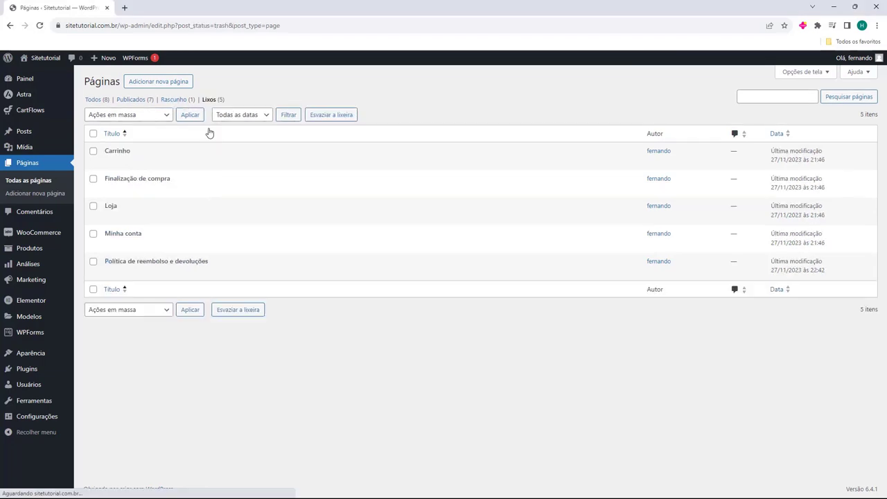
pyautogui.moveTo(158, 164)
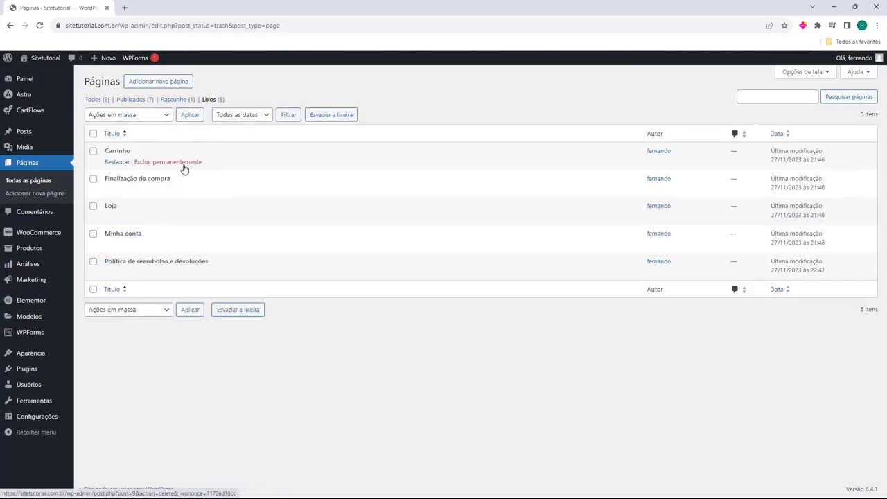
pyautogui.click(98, 101)
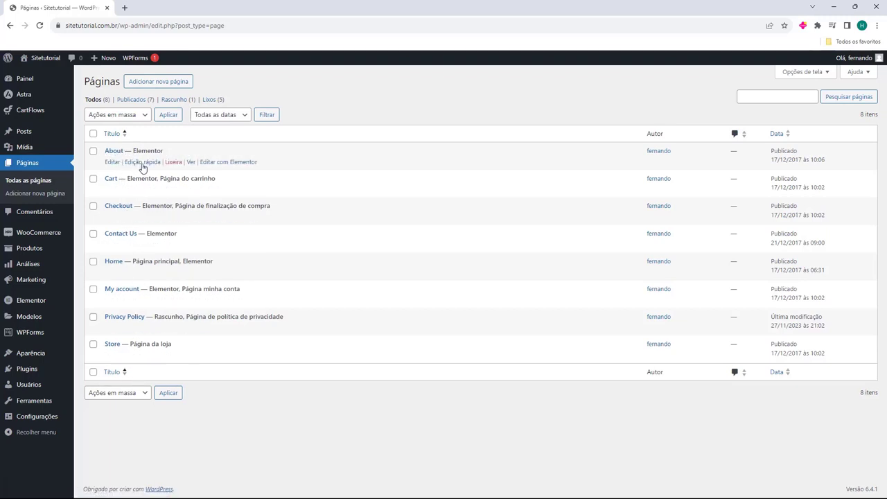
# Quick-edit the About page, setting its title to "Sobre Nós" and its slug to "sobre-nos", and save it.
pyautogui.click(134, 163)
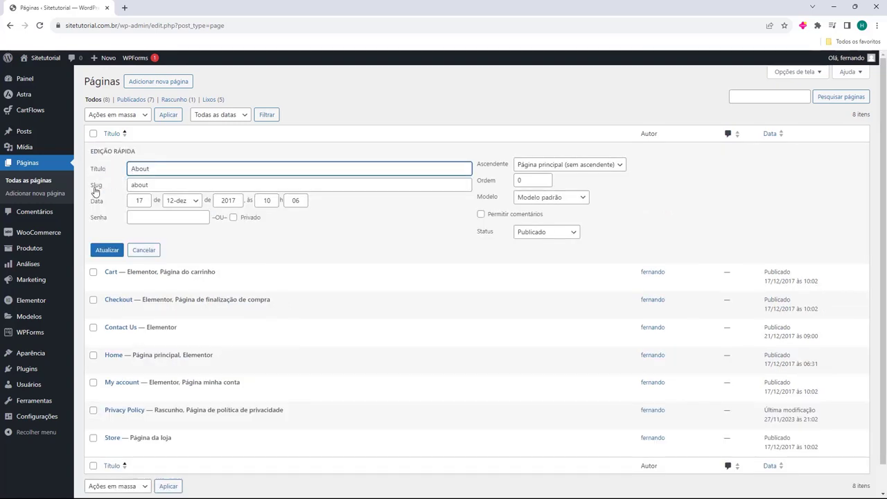
pyautogui.doubleClick(154, 171)
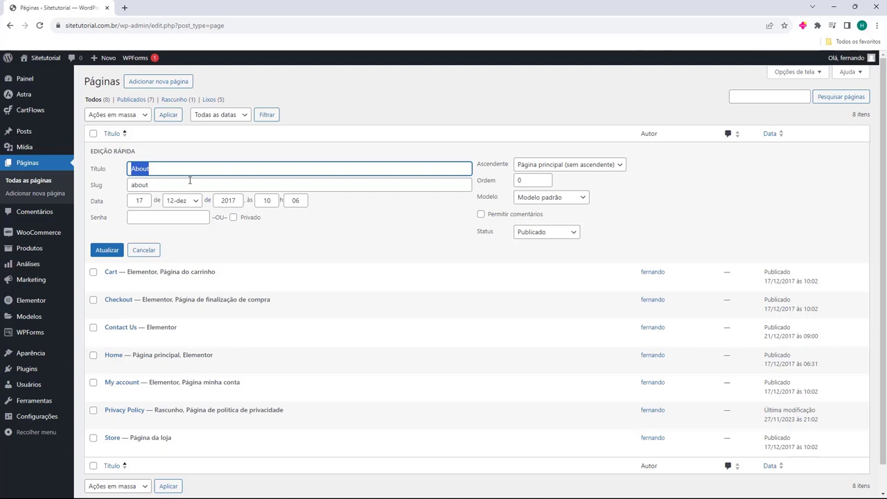
pyautogui.write('Sobre Nós')
pyautogui.moveTo(133, 185); pyautogui.dragTo(203, 192)
pyautogui.press('BackSpace')
pyautogui.write('sobre-nos')
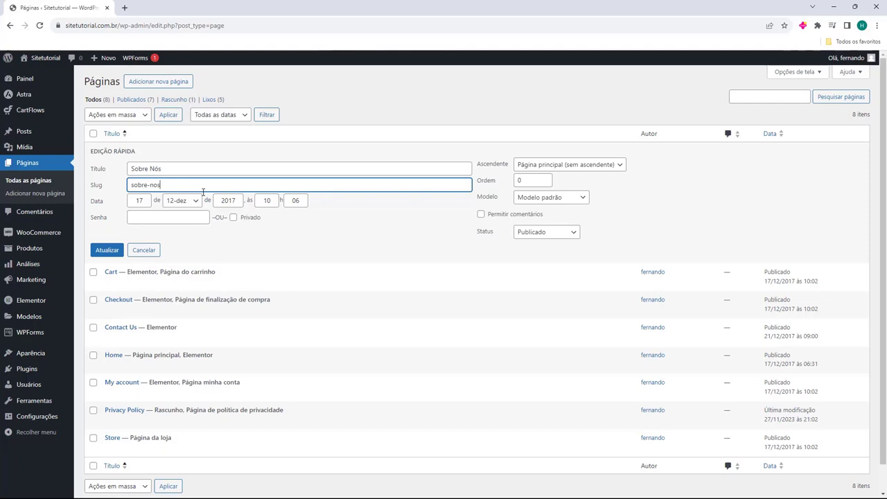
pyautogui.click(107, 250)
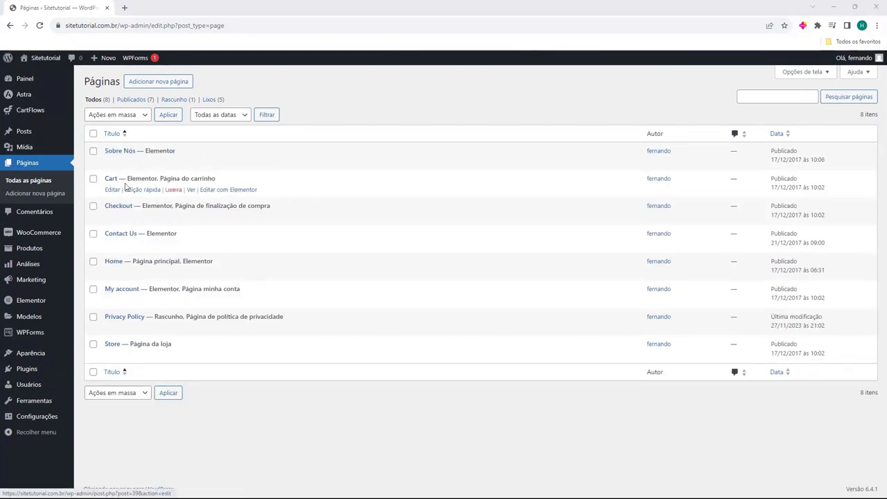
# Quick-edit the Cart page, setting its title to "Carrinho" and its slug to "carrinho", and save it.
pyautogui.click(135, 190)
pyautogui.hotkey('ctrl', 'a')
pyautogui.write('Carrinho')
pyautogui.press('Tab')
pyautogui.write('ca')
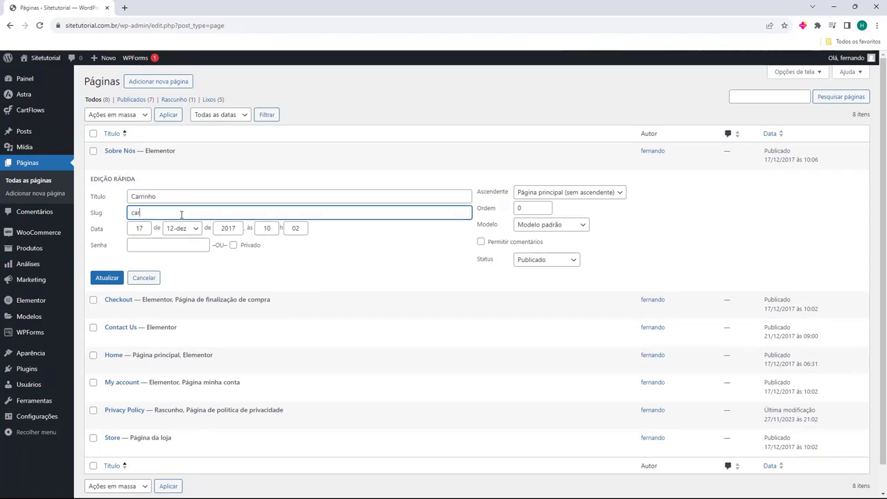
pyautogui.write('rrinho')
pyautogui.click(101, 278)
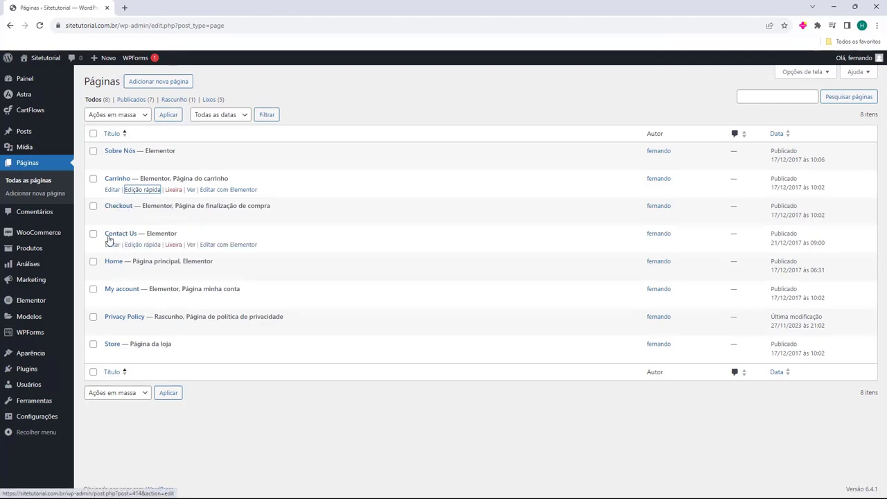
# Open the Contact Us page for quick editing and set its title to "Entre em contato".
pyautogui.click(141, 244)
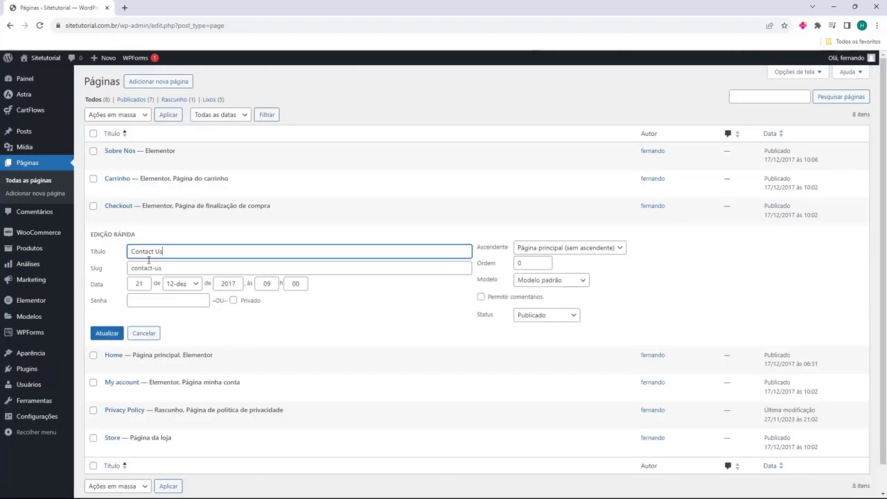
pyautogui.tripleClick(159, 251)
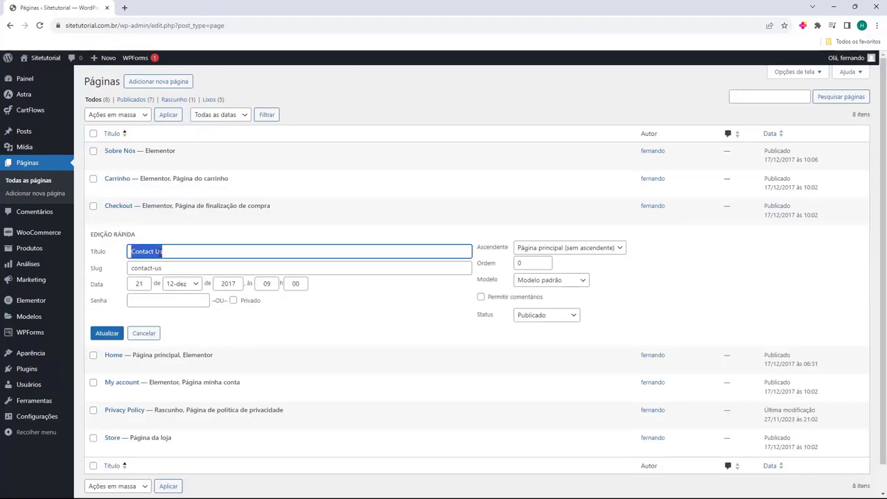
pyautogui.write('E')
pyautogui.write('btre')
pyautogui.press('BackSpace')
pyautogui.press('BackSpace')
pyautogui.press('BackSpace')
pyautogui.press('BackSpace')
pyautogui.press('BackSpace')
pyautogui.write('ntre em contato')
pyautogui.moveTo(128, 252); pyautogui.dragTo(181, 252)
pyautogui.click(187, 252)
# Set the contact page's slug to "entre-em-contato" and save the quick edit.
pyautogui.click(178, 268)
pyautogui.moveTo(132, 268); pyautogui.dragTo(233, 281)
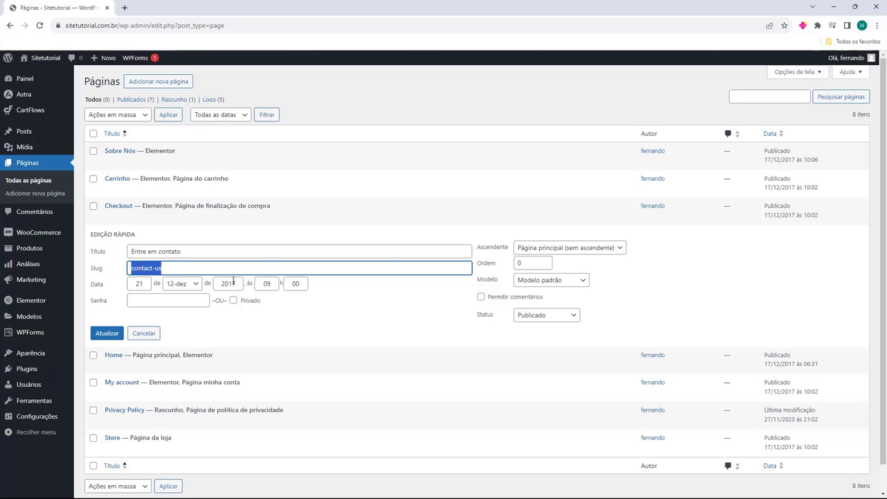
pyautogui.write('e')
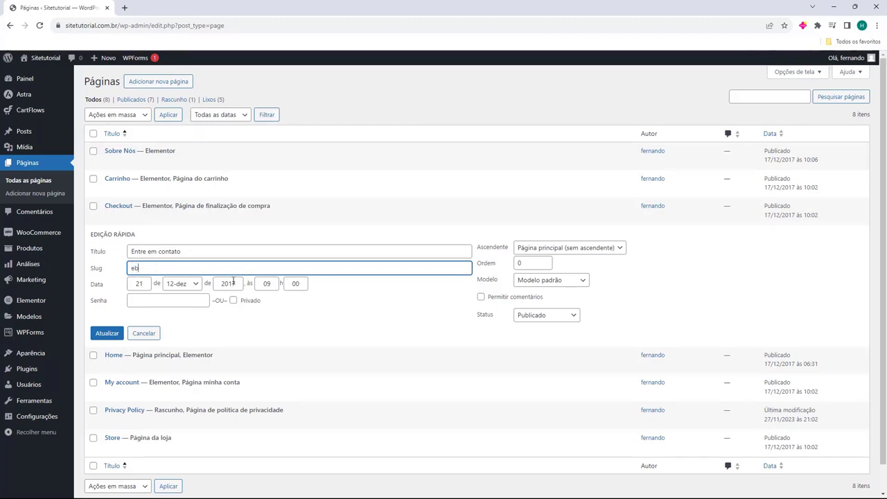
pyautogui.write('ntre-em-contato')
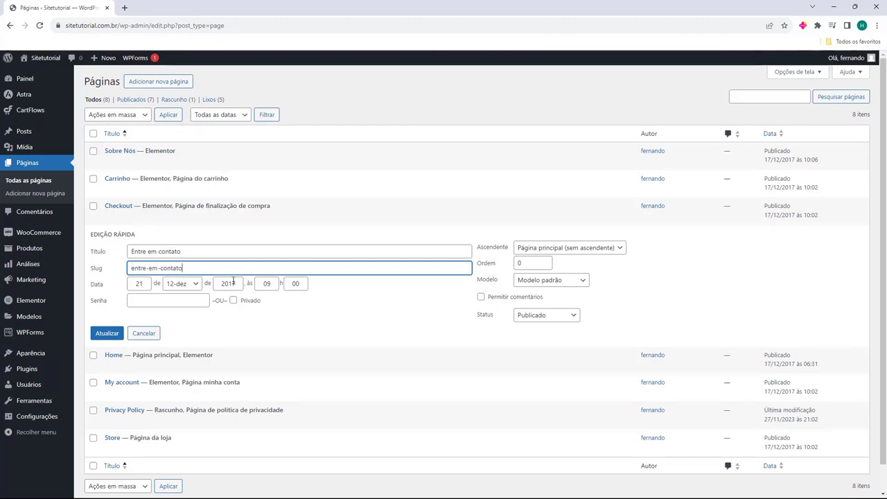
pyautogui.click(107, 334)
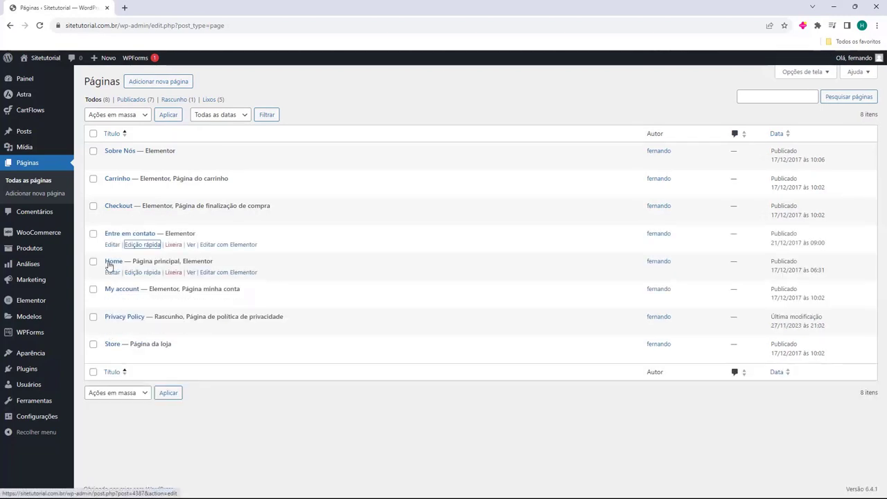
# Quick-edit the Home page, setting its title to "Inicio" with a matching lowercase slug, and save it.
pyautogui.click(142, 272)
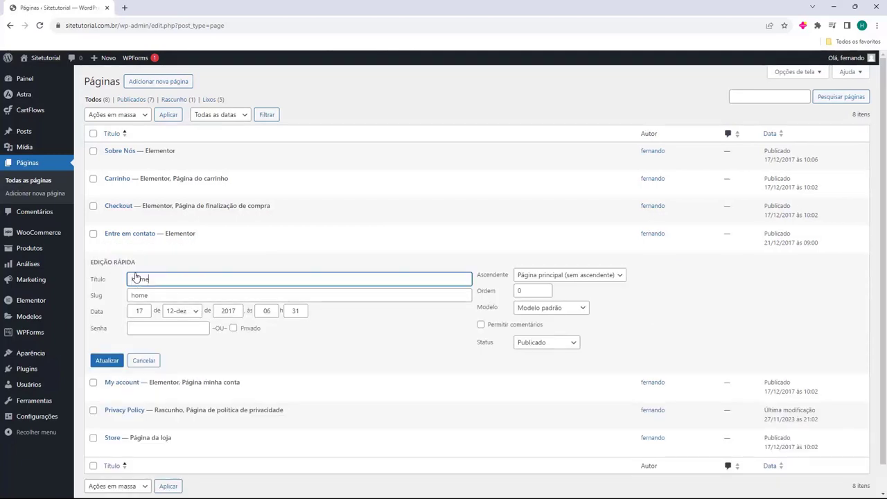
pyautogui.doubleClick(142, 278)
pyautogui.write('Inicio')
pyautogui.doubleClick(168, 293)
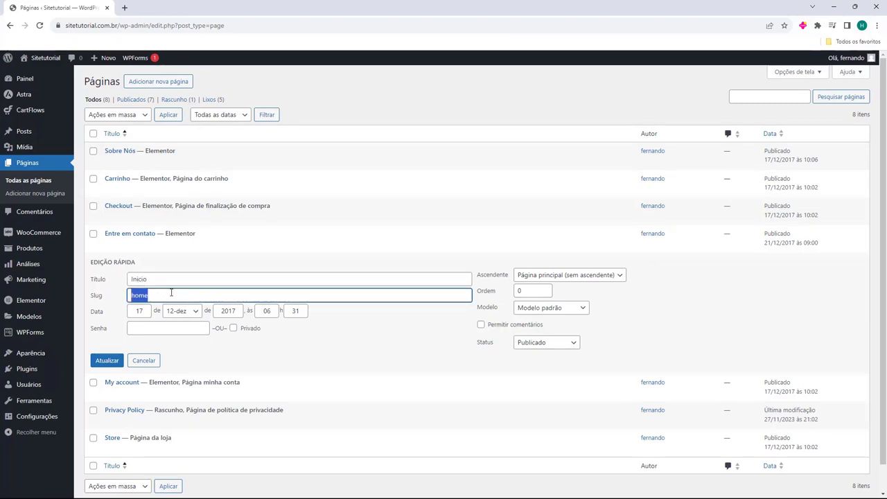
pyautogui.write('u')
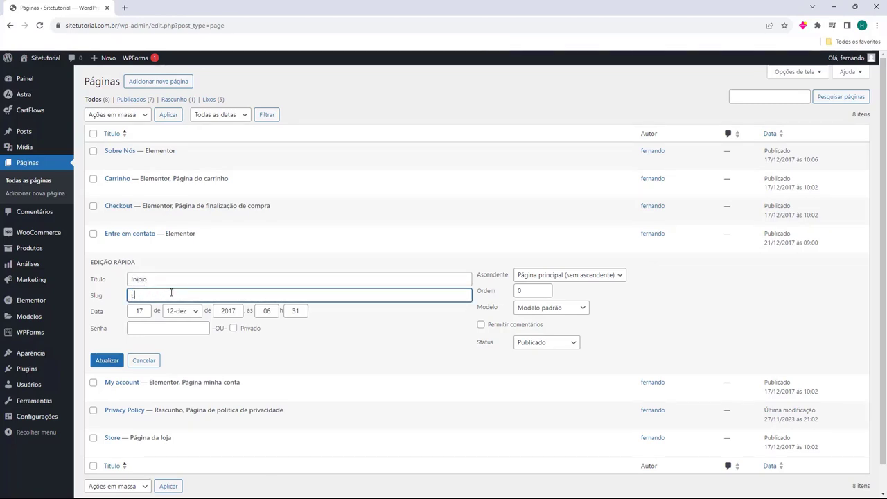
pyautogui.write('nicio')
pyautogui.click(109, 363)
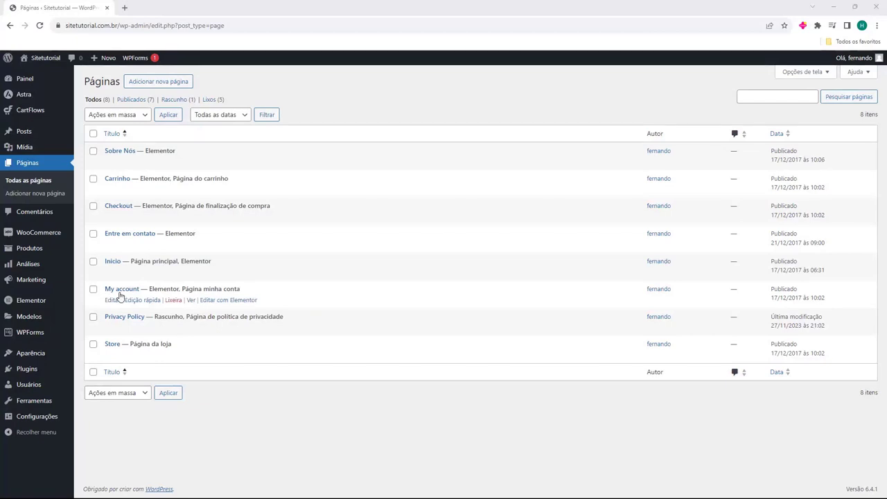
# Quick-edit the My account page, setting its title to "Minha Conta" and its slug to "minha-conta", and save it.
pyautogui.click(130, 300)
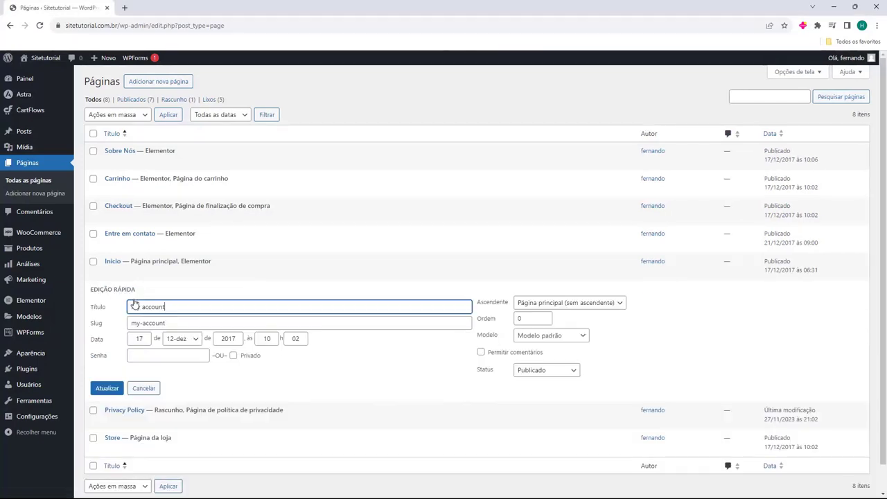
pyautogui.tripleClick(165, 312)
pyautogui.write('m')
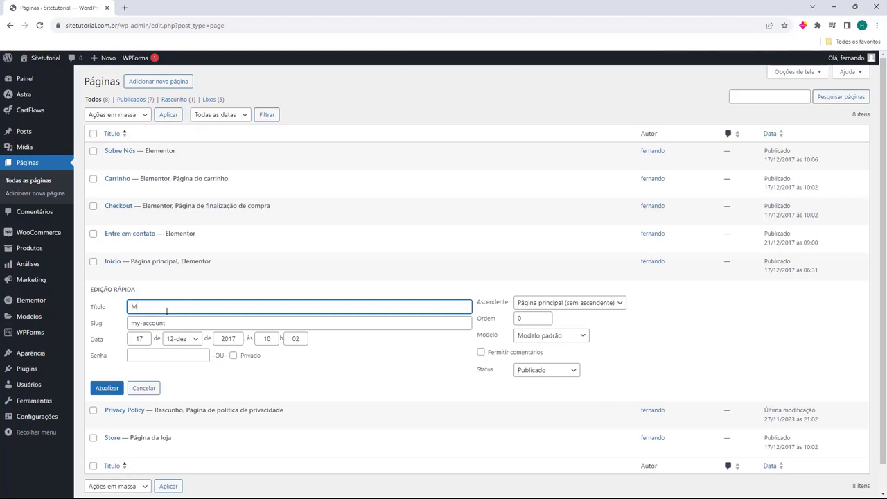
pyautogui.write('inha Conta')
pyautogui.tripleClick(191, 325)
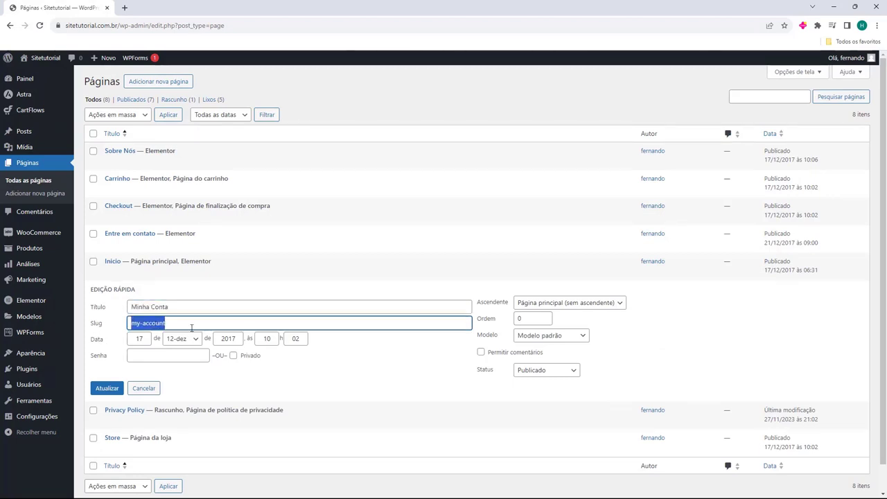
pyautogui.write('minha-conta')
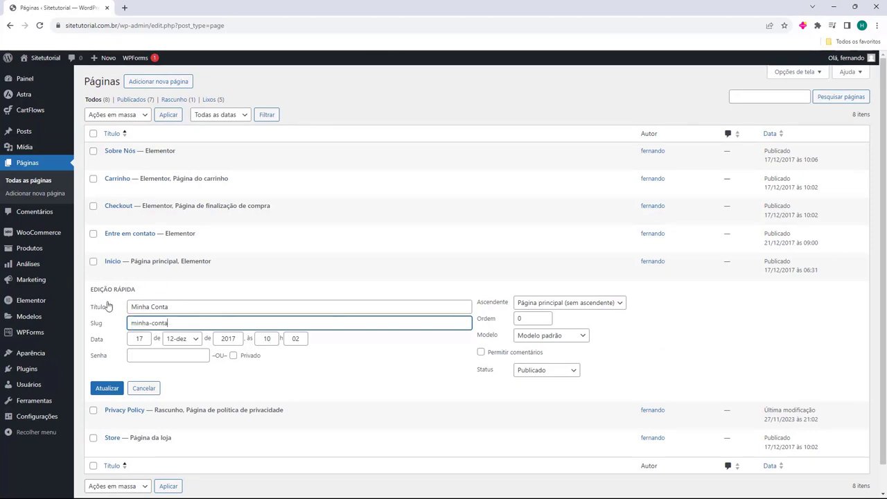
pyautogui.click(107, 389)
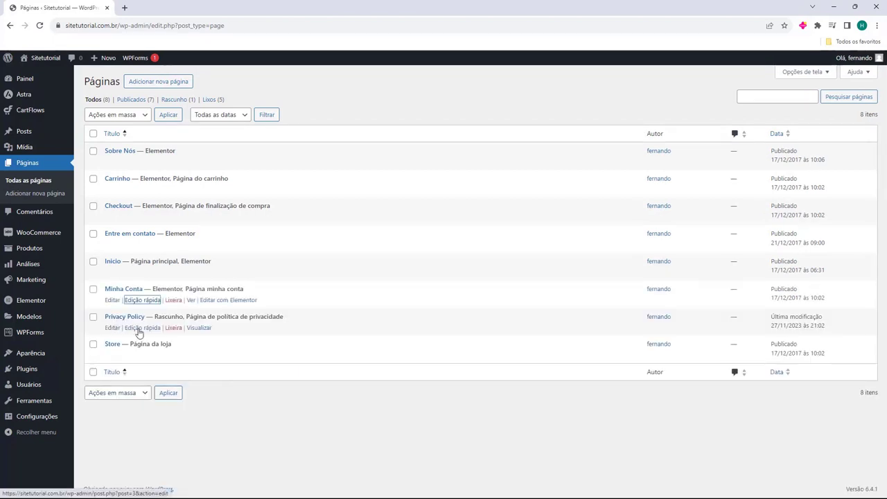
# Quick-edit the Privacy Policy page, setting its title to "Política de Privacidade" and its slug to "politica-de-privacidade", and save it.
pyautogui.click(139, 328)
pyautogui.tripleClick(182, 335)
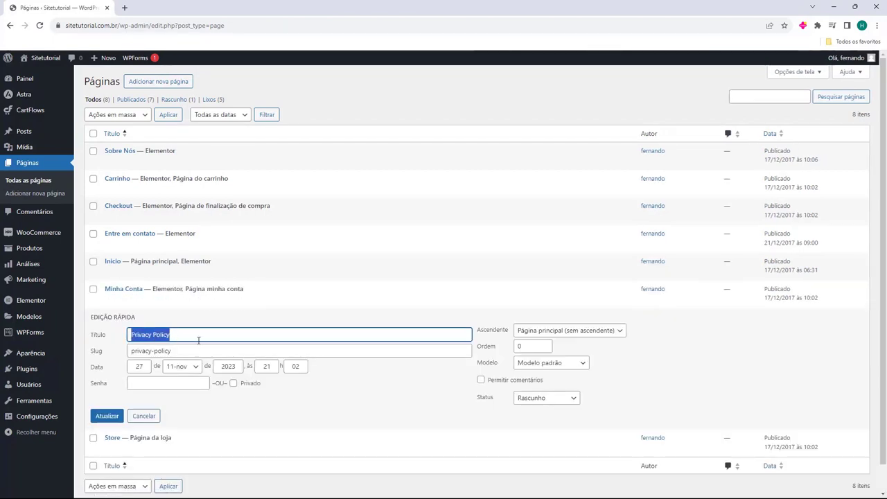
pyautogui.write('Política de Privacidade')
pyautogui.doubleClick(147, 350)
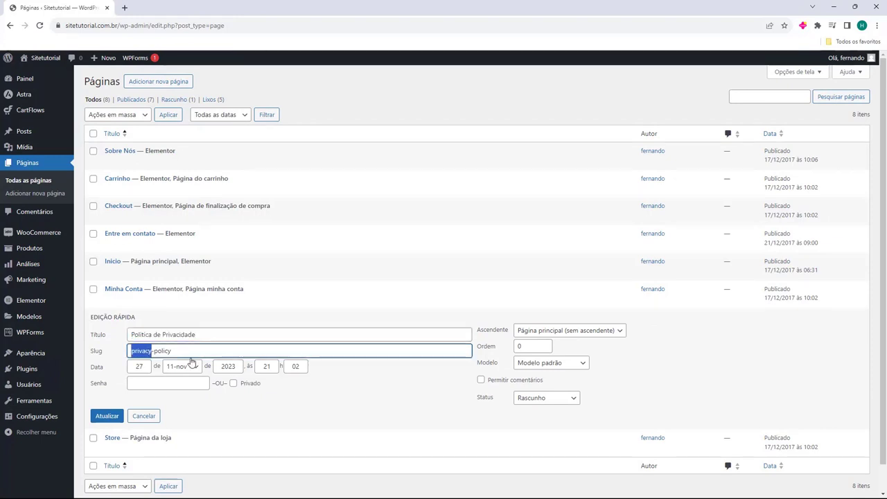
pyautogui.tripleClick(188, 353)
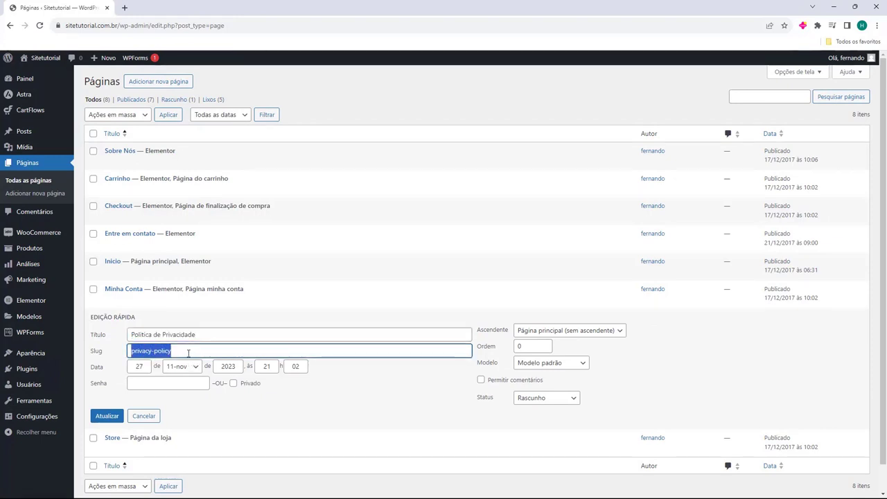
pyautogui.write('politica-de-privacidade')
pyautogui.click(107, 416)
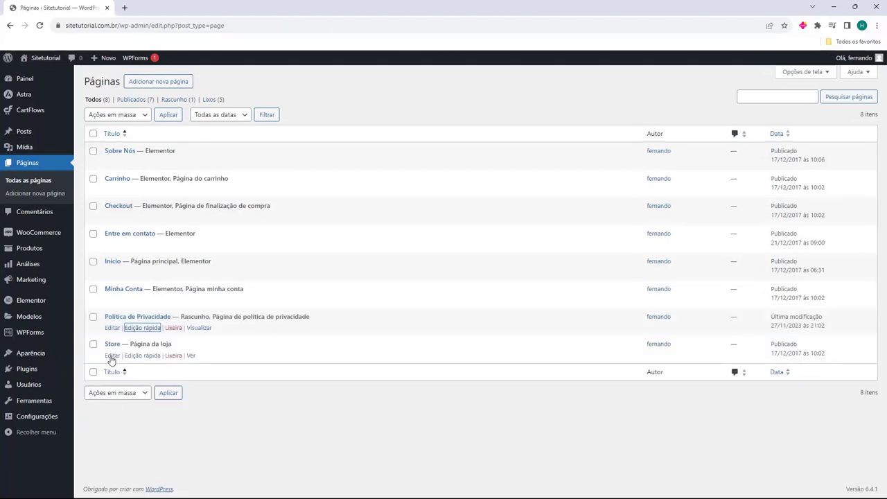
# Quick-edit the Store page, setting its title to "Loja" and its slug to "loja", and save it.
pyautogui.click(140, 356)
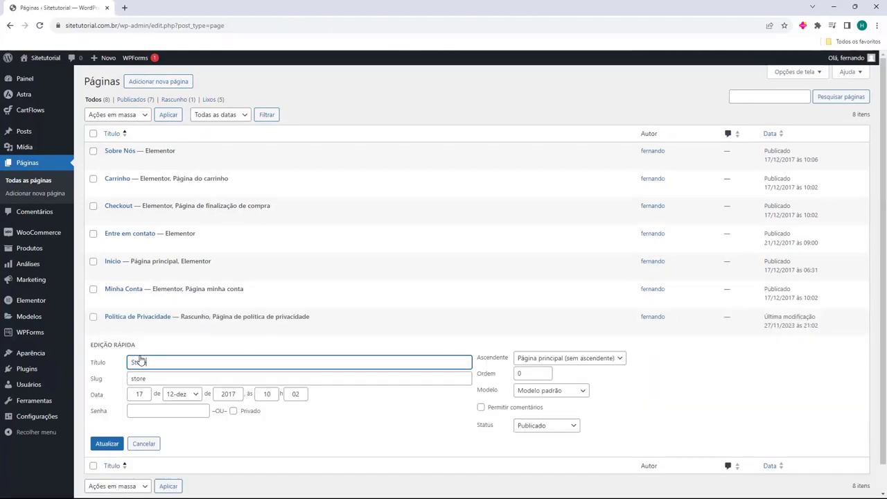
pyautogui.doubleClick(141, 363)
pyautogui.write('Loja')
pyautogui.doubleClick(144, 380)
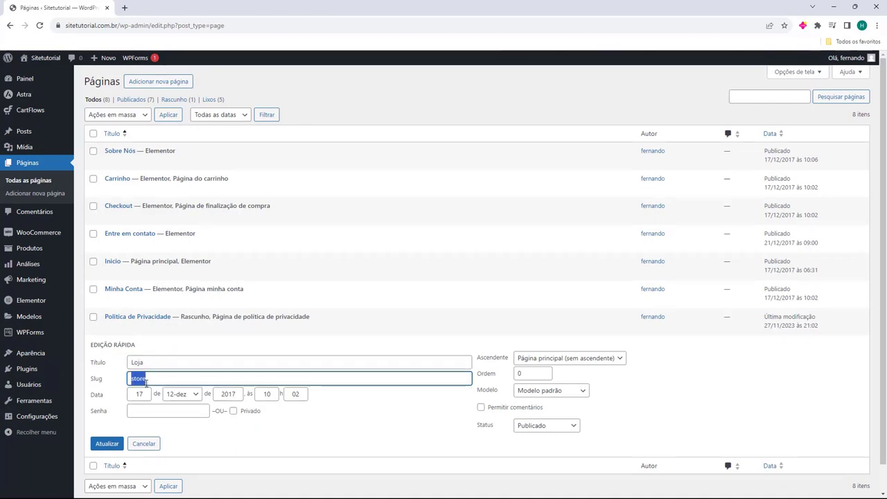
pyautogui.write('loja')
pyautogui.click(107, 444)
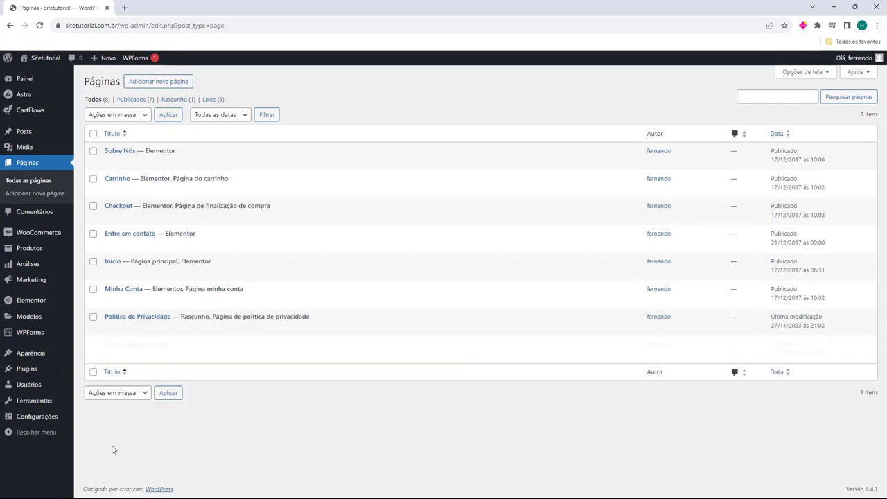
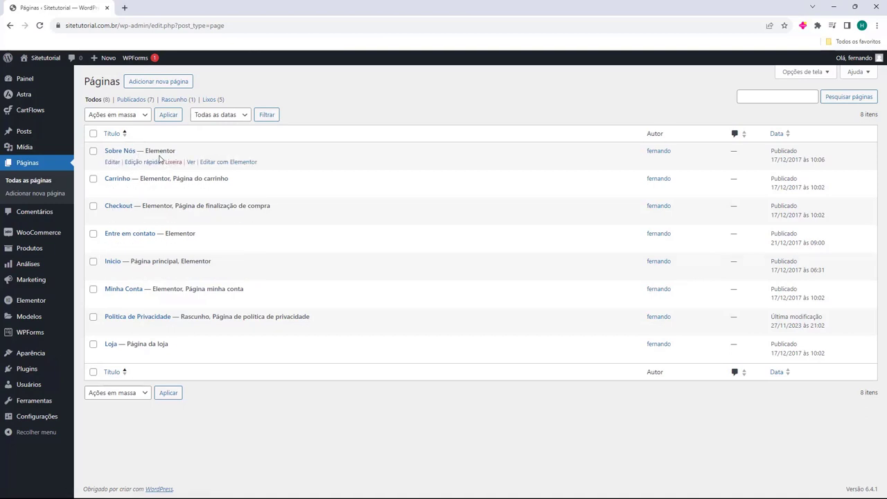
# Open the Inicio page in the Elementor editor and dismiss the Elementor AI notification and the favourite widgets tip.
pyautogui.moveTo(146, 151)
pyautogui.mouseDown()
pyautogui.moveTo(187, 154)
pyautogui.moveTo(160, 151)
pyautogui.mouseUp()
pyautogui.click(193, 152)
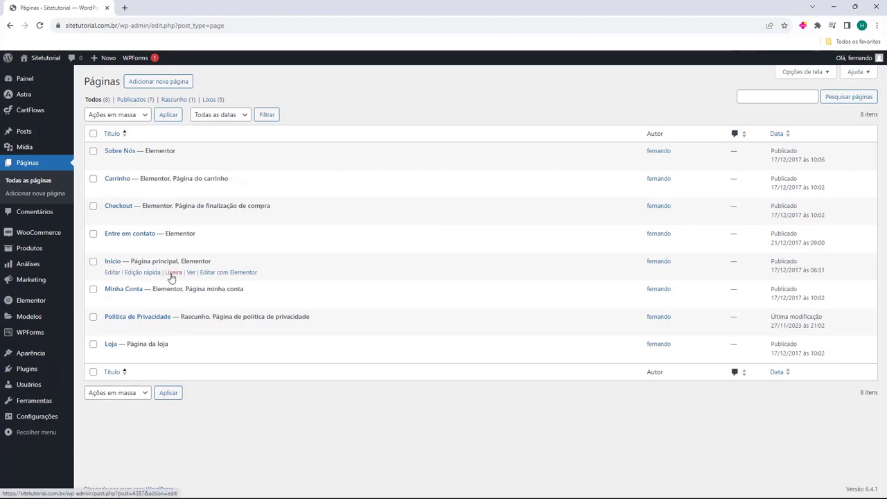
pyautogui.click(227, 273)
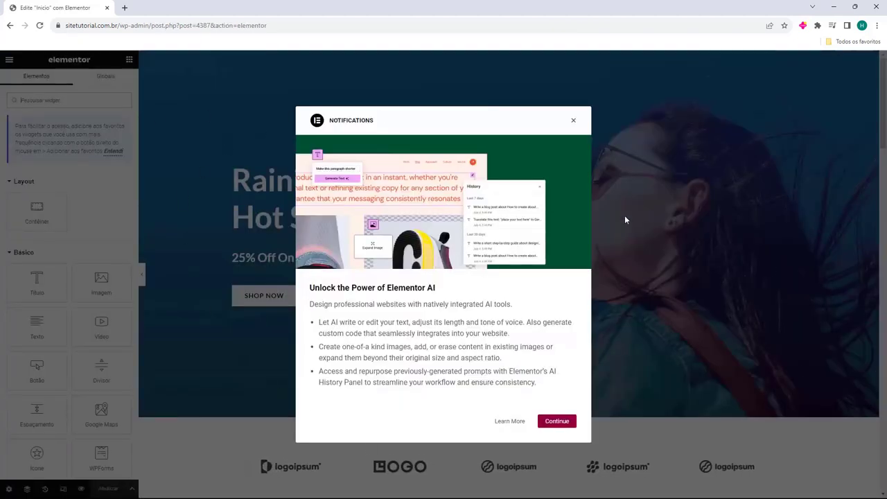
pyautogui.click(574, 121)
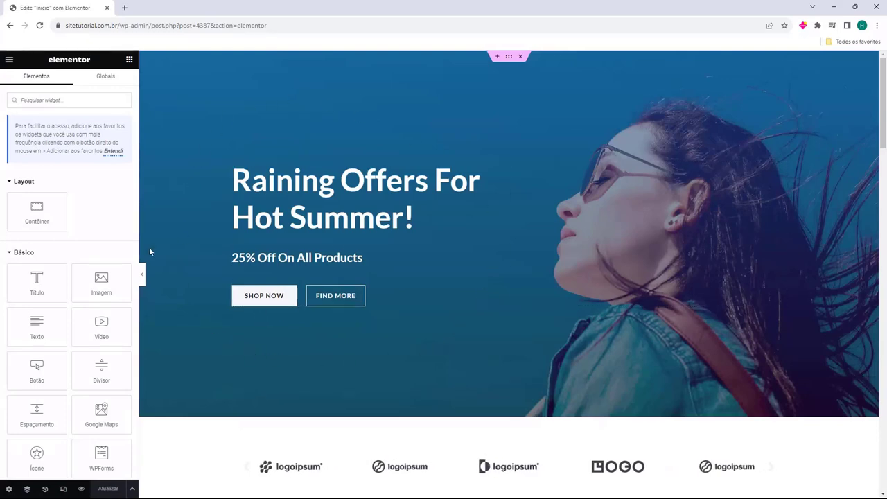
pyautogui.click(113, 151)
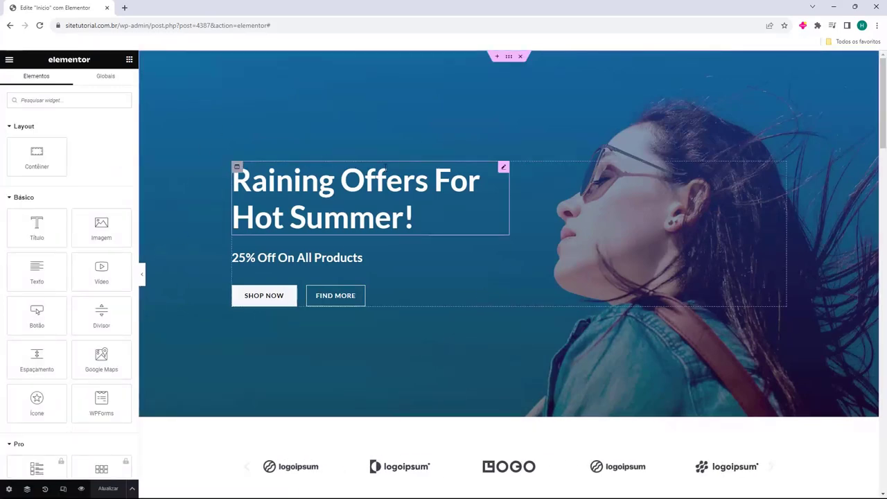
# Review all sections of the Inicio page from the hero banner to the footer.
pyautogui.scroll(-3, 224, 124)
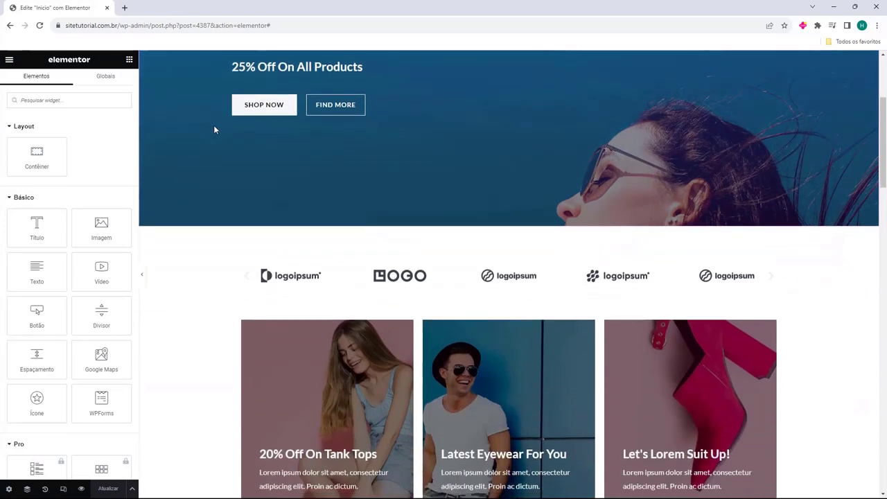
pyautogui.scroll(-7, 214, 129)
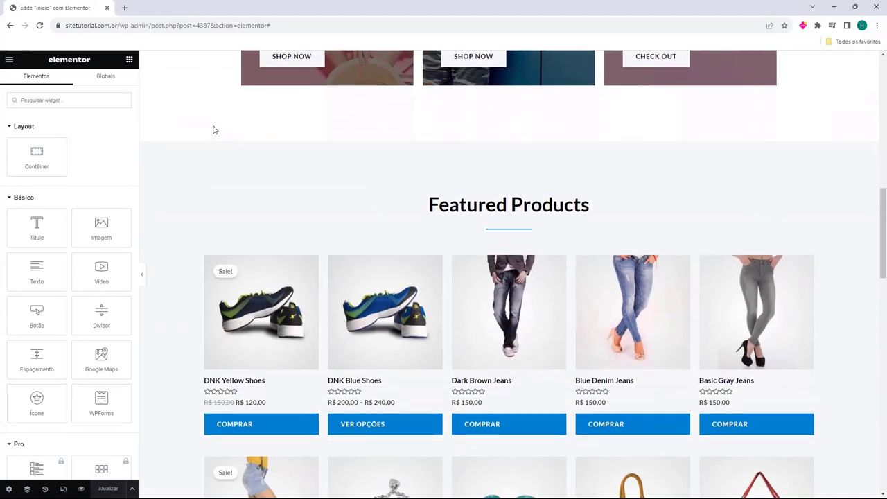
pyautogui.scroll(-6, 214, 130)
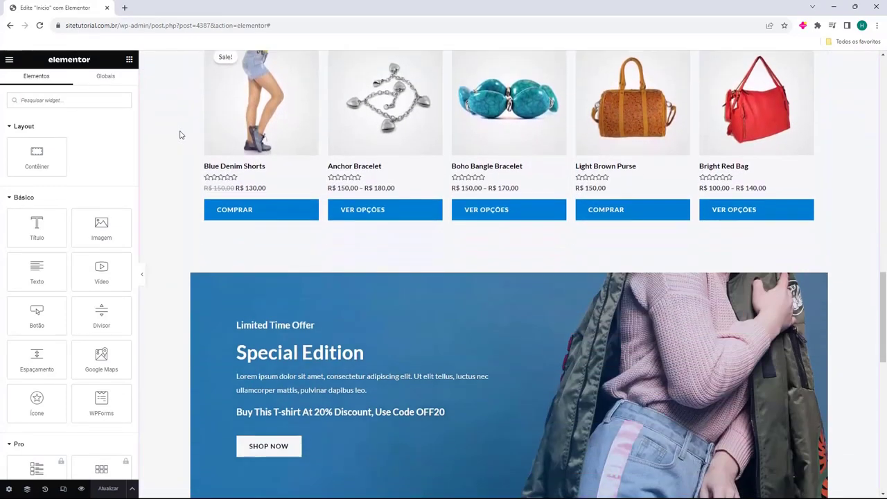
pyautogui.scroll(-9, 179, 134)
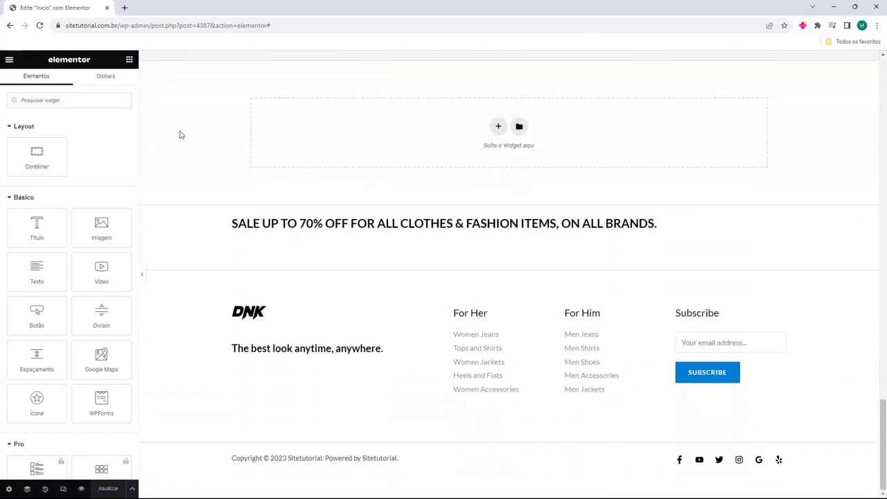
pyautogui.scroll(15, 425, 351)
pyautogui.scroll(10, 411, 290)
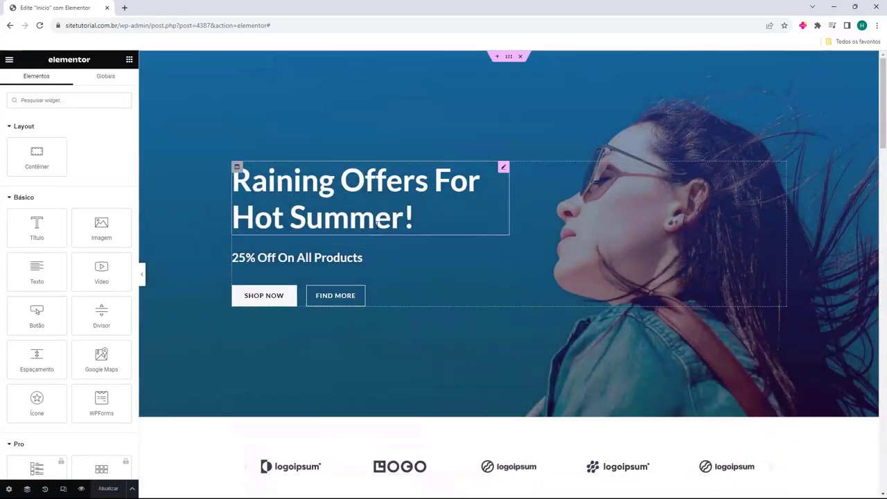
# Inspect the editing options of the hero texts, the Find More button and the Featured Products heading.
pyautogui.click(377, 222)
pyautogui.click(335, 258)
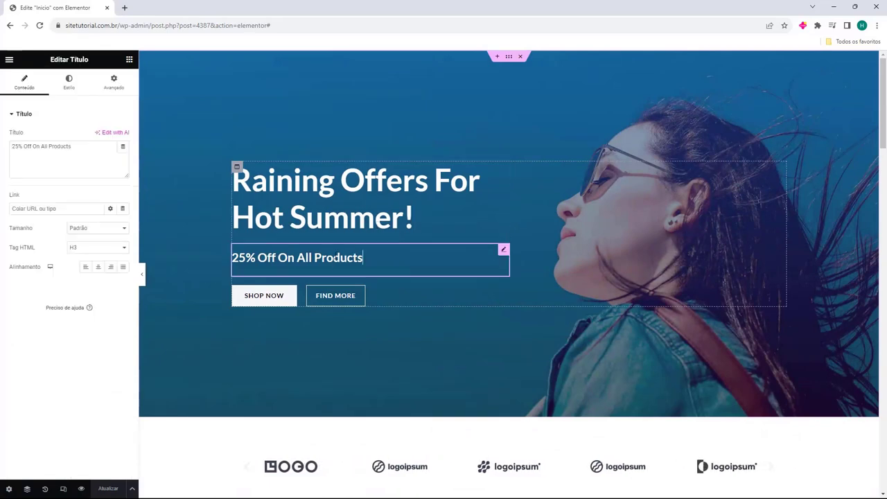
pyautogui.click(355, 293)
pyautogui.scroll(-3, 353, 296)
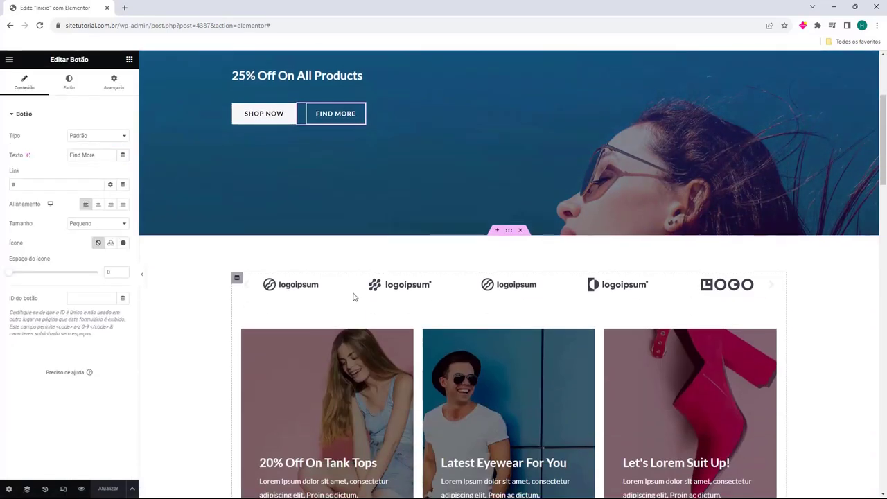
pyautogui.scroll(-2, 353, 293)
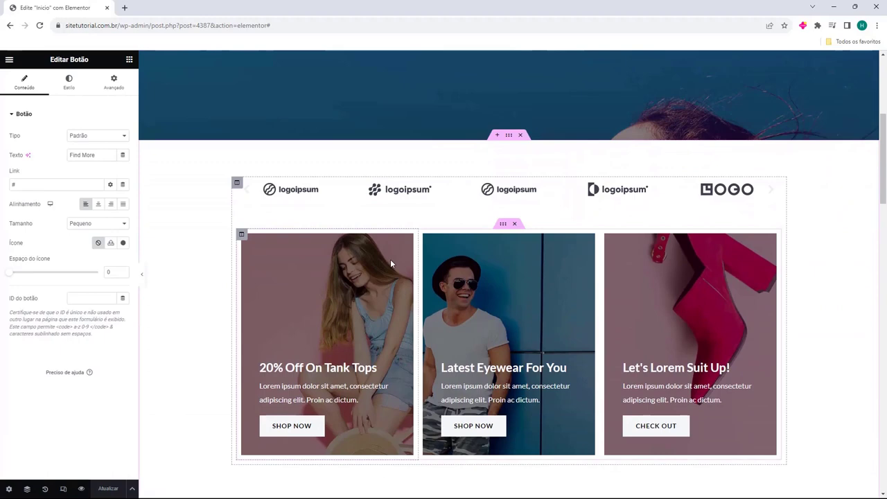
pyautogui.scroll(-4, 386, 262)
pyautogui.click(459, 339)
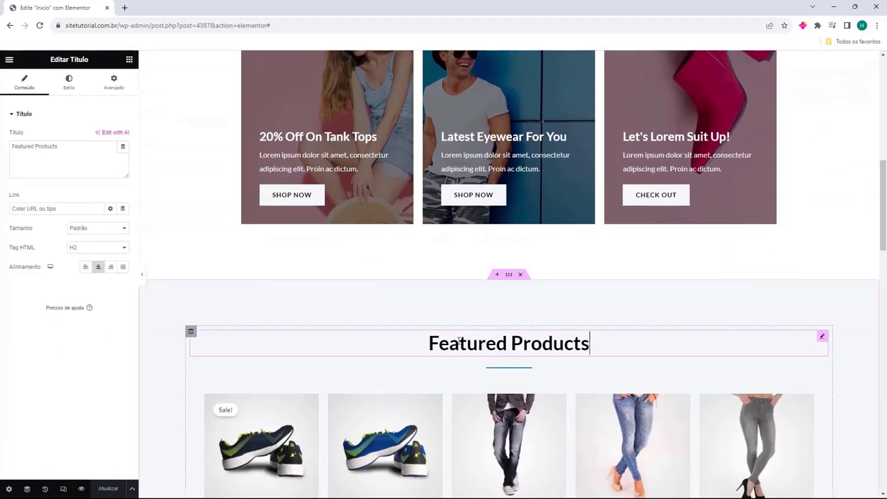
pyautogui.scroll(5, 221, 251)
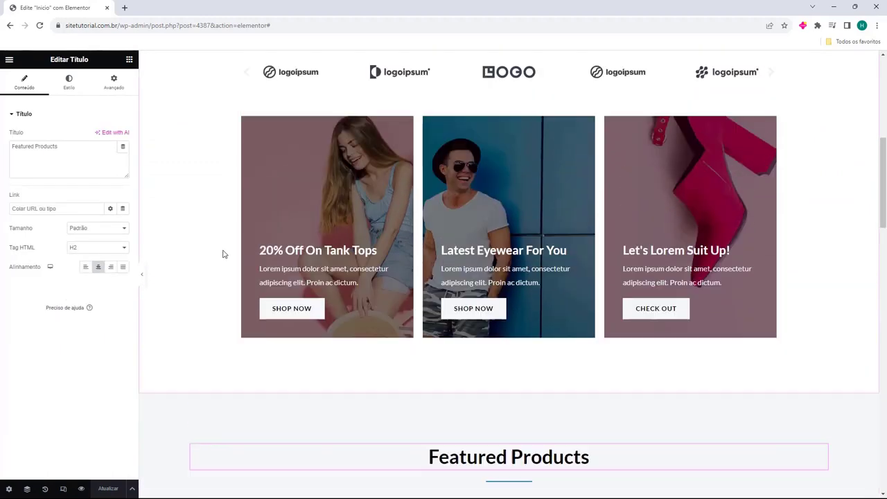
pyautogui.scroll(3, 223, 251)
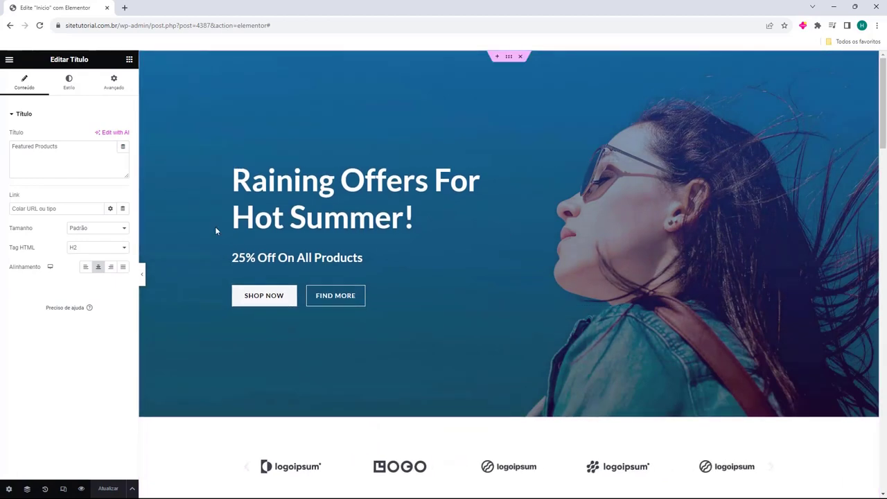
# Look over the page down to the featured products, and open the hero's main heading for editing.
pyautogui.click(204, 227)
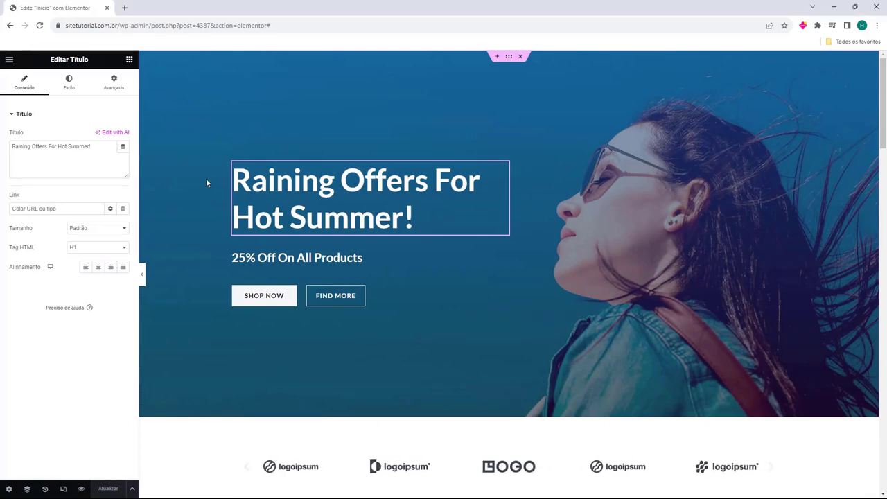
pyautogui.scroll(-1, 199, 185)
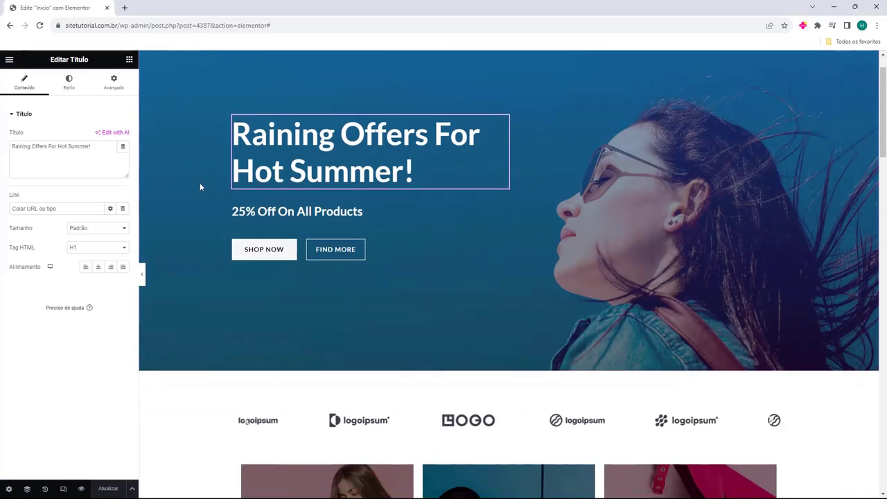
pyautogui.click(129, 61)
pyautogui.scroll(-5, 195, 193)
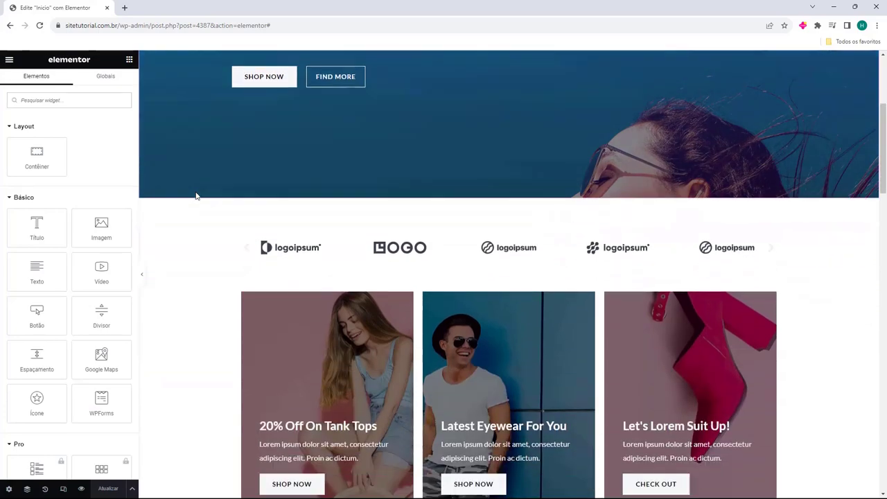
pyautogui.scroll(-6, 195, 196)
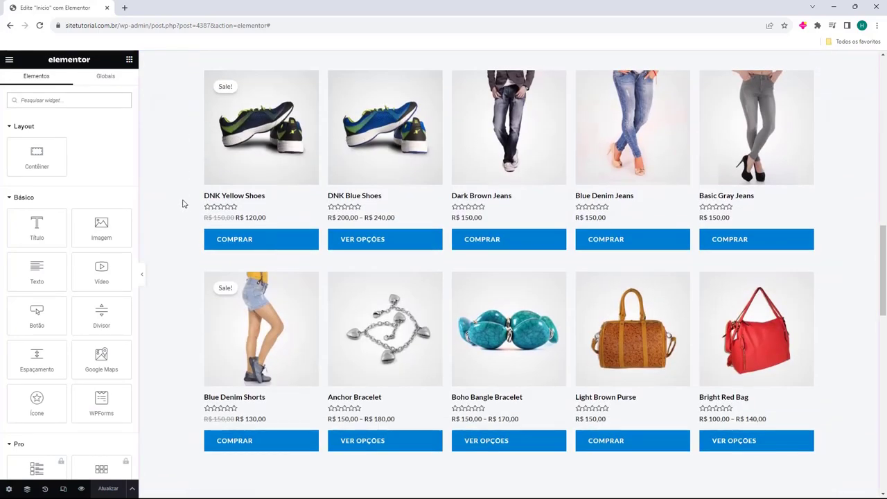
pyautogui.scroll(8, 183, 204)
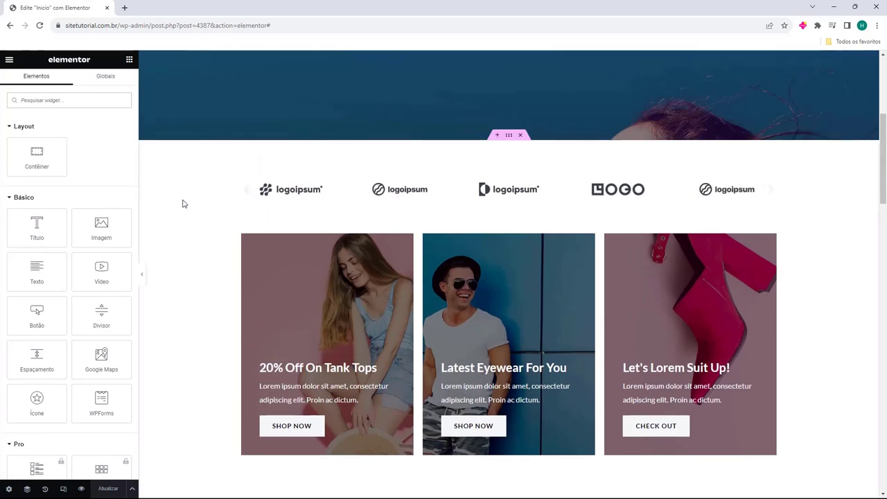
pyautogui.scroll(4, 182, 204)
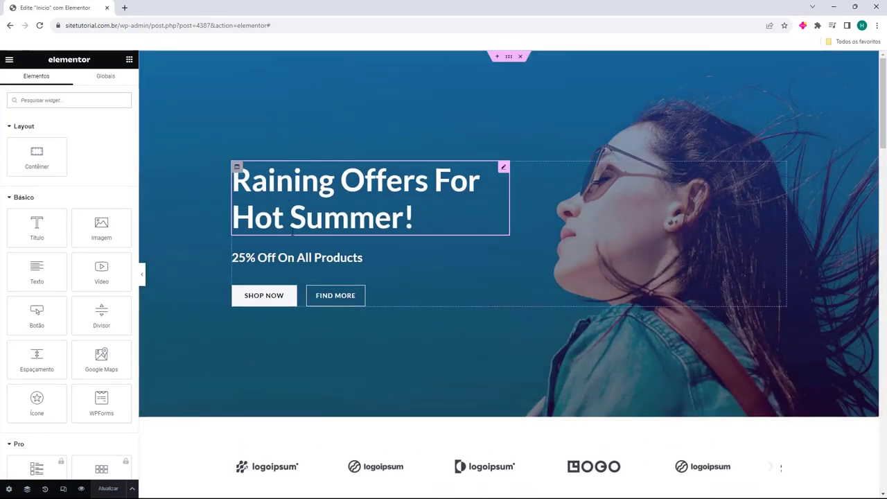
pyautogui.click(349, 201)
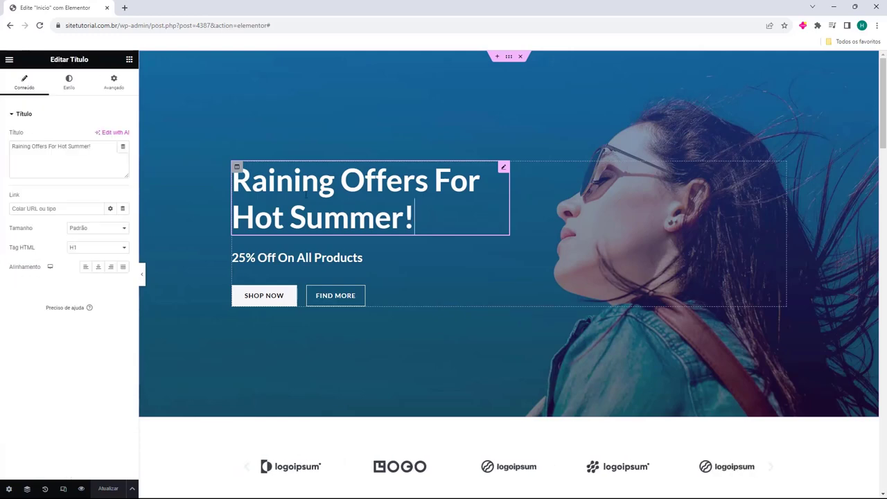
# Change the hero's main heading to "Lojatutorial" and its subheading to "Meu produtos incriveis".
pyautogui.tripleClick(70, 157)
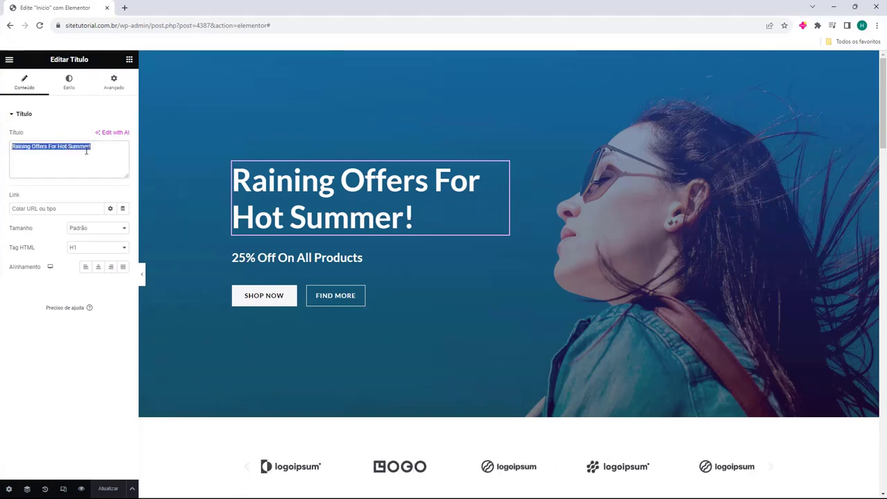
pyautogui.write('Lojatutorial')
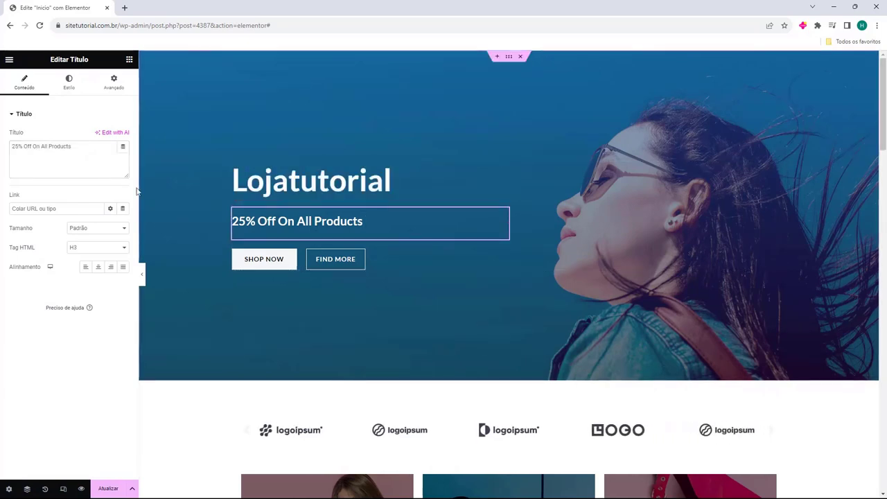
pyautogui.tripleClick(85, 164)
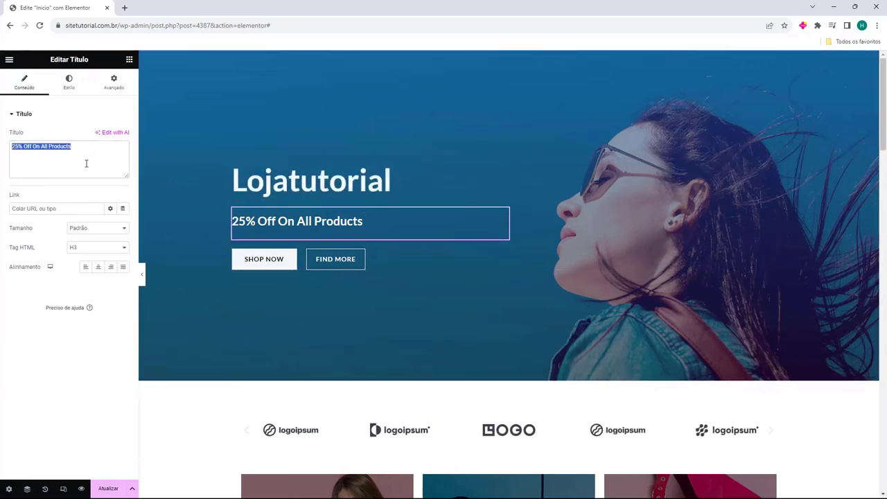
pyautogui.write('Meu produtos incriveis')
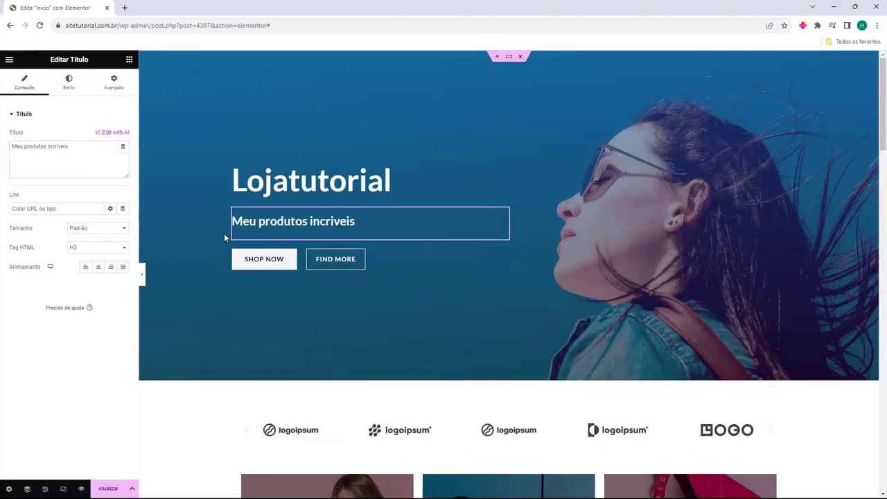
# Relabel the hero's Shop Now button as "Comprar Aqui" and check its link setting.
pyautogui.click(248, 257)
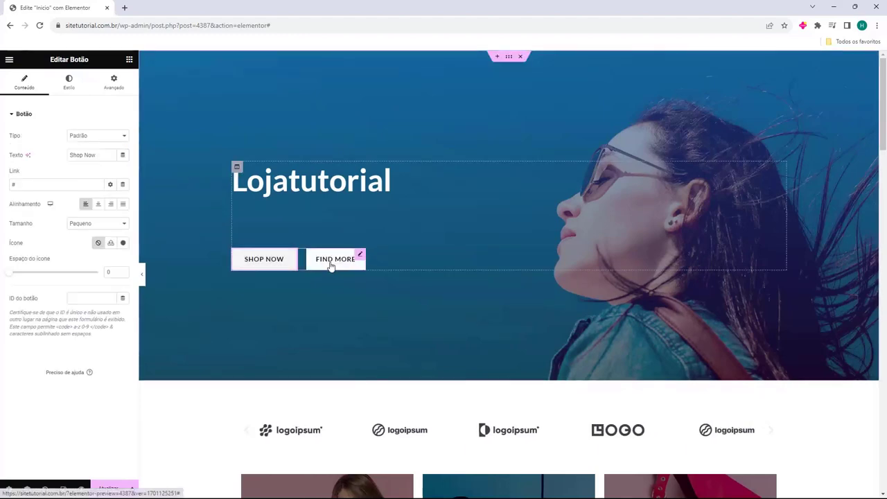
pyautogui.click(314, 266)
pyautogui.click(274, 264)
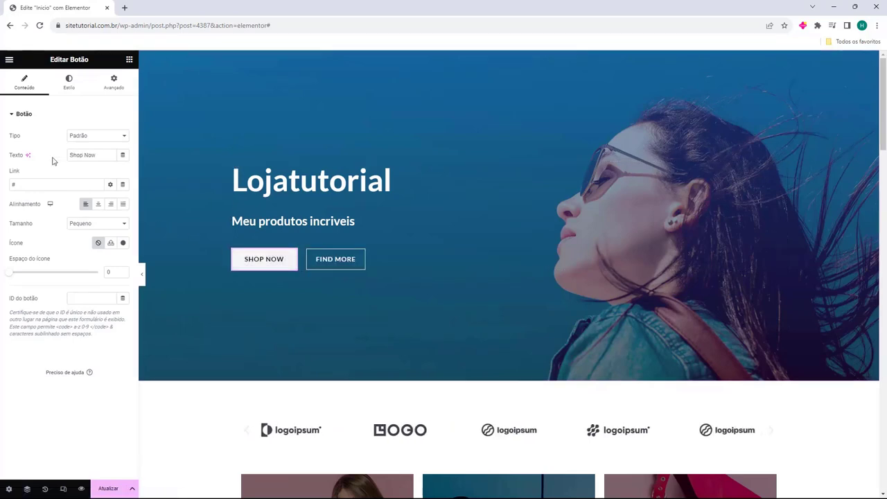
pyautogui.tripleClick(90, 155)
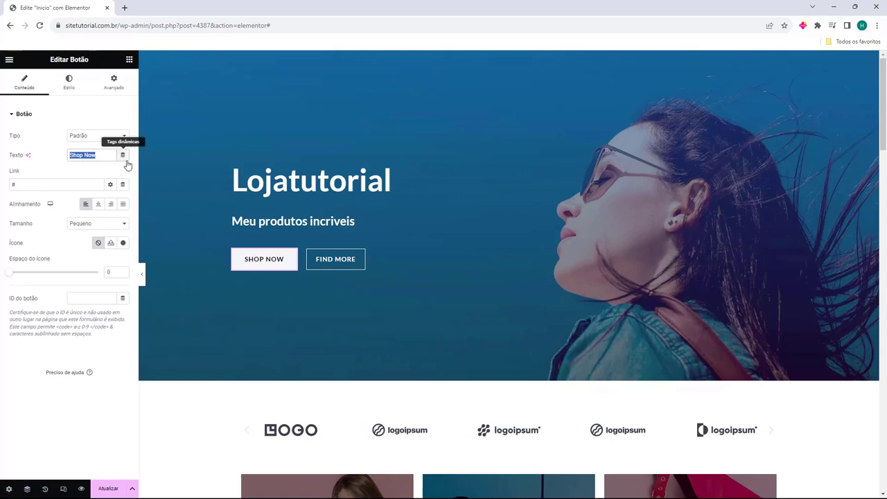
pyautogui.write('Comprar Aqui')
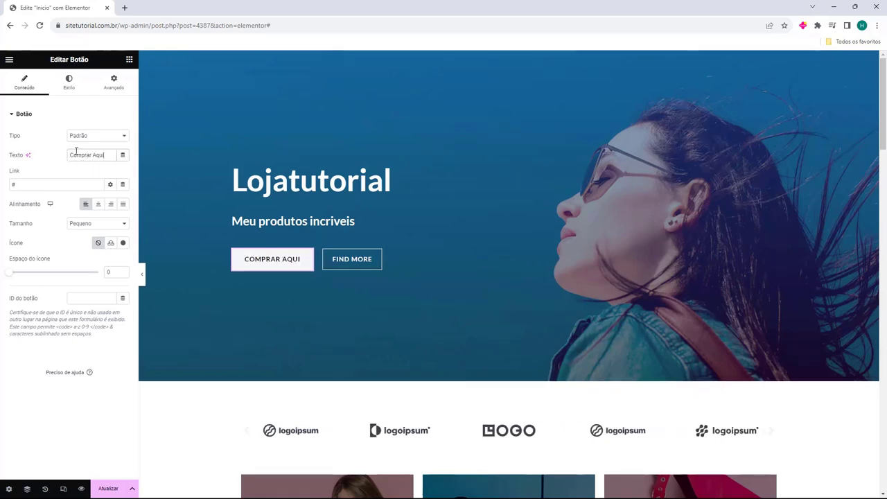
pyautogui.click(15, 183)
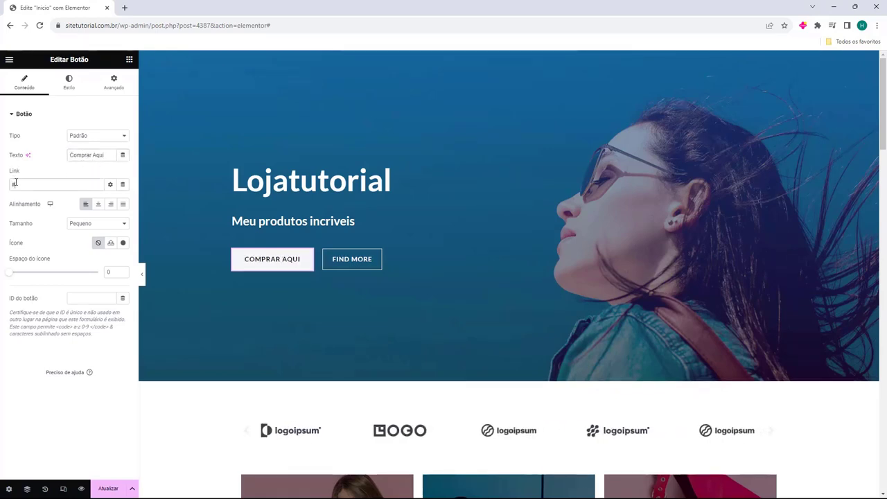
# Inspect the Find More button's options and look over the page down to the featured products.
pyautogui.click(330, 260)
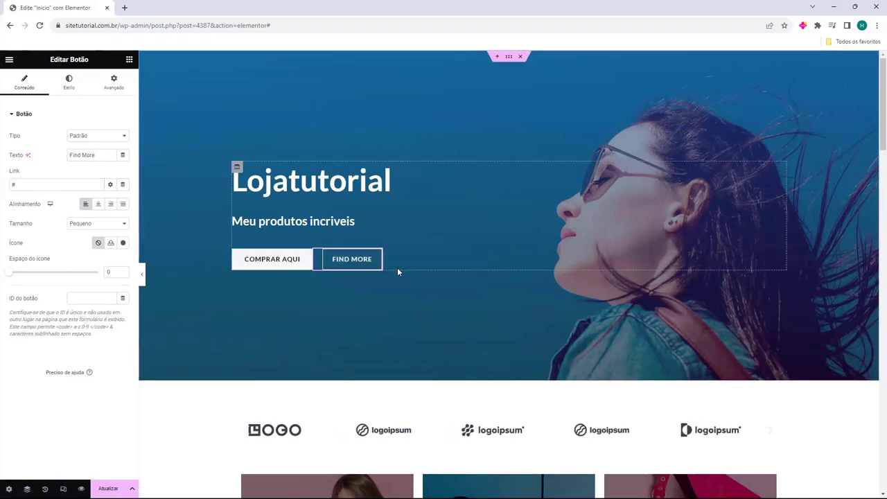
pyautogui.scroll(-3, 211, 245)
pyautogui.scroll(-1, 210, 245)
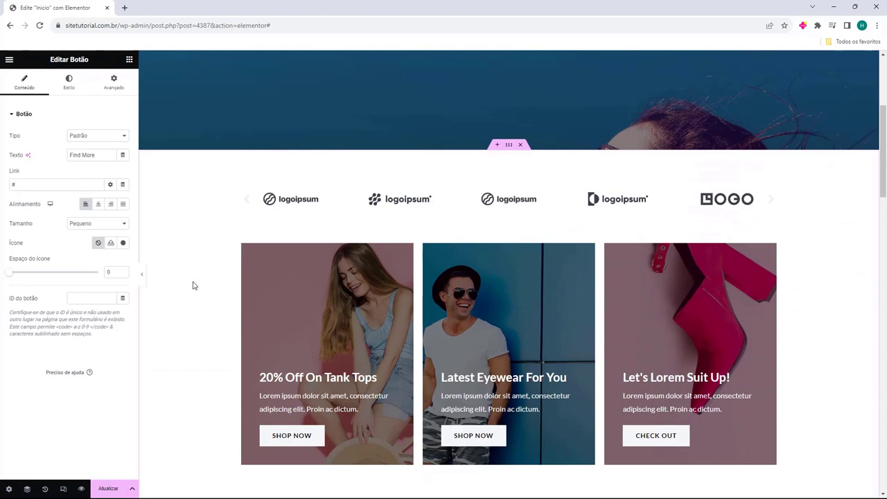
pyautogui.scroll(4, 194, 286)
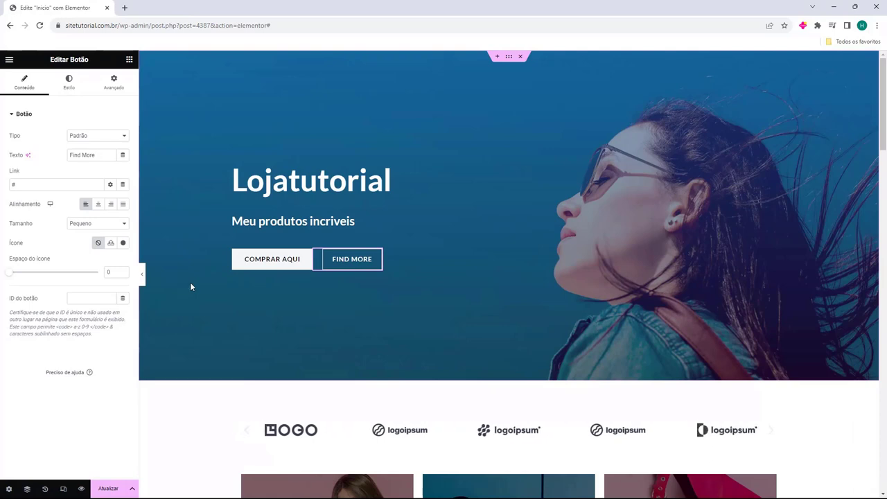
pyautogui.scroll(-2, 193, 284)
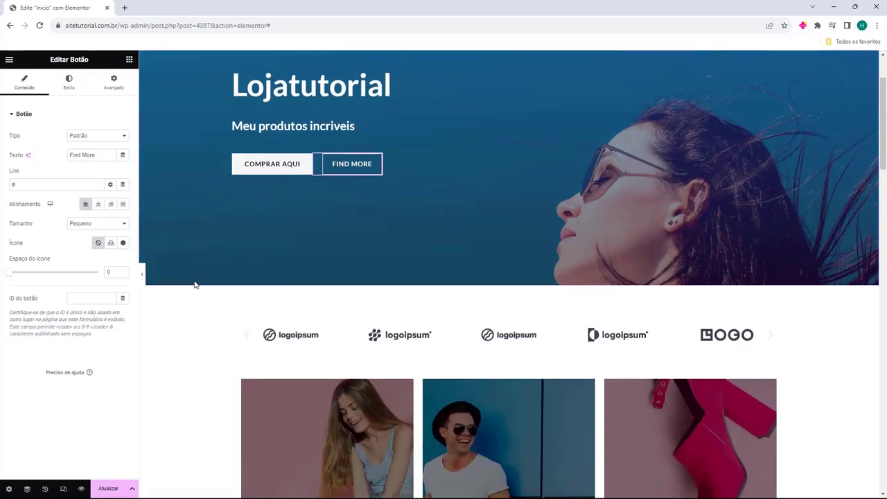
pyautogui.scroll(-8, 194, 284)
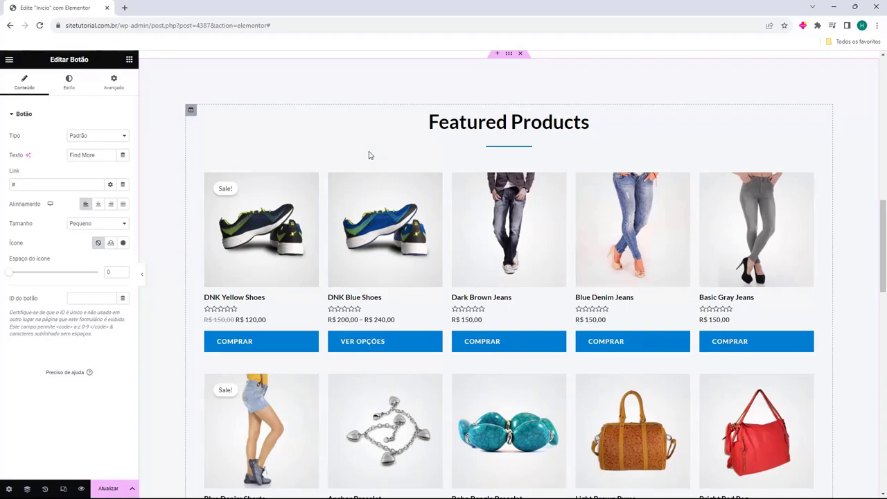
pyautogui.scroll(10, 295, 267)
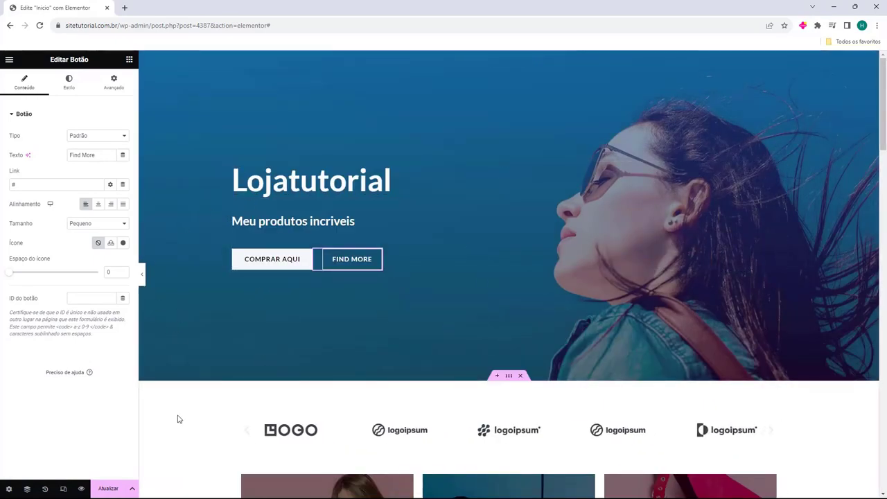
# Delete the brand logo image carousel below the hero banner.
pyautogui.scroll(-2, 188, 390)
pyautogui.click(294, 299)
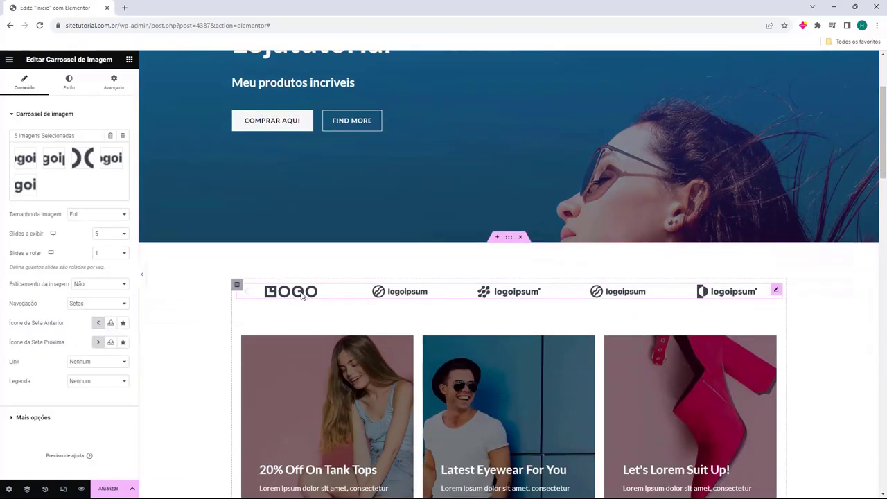
pyautogui.press('Delete')
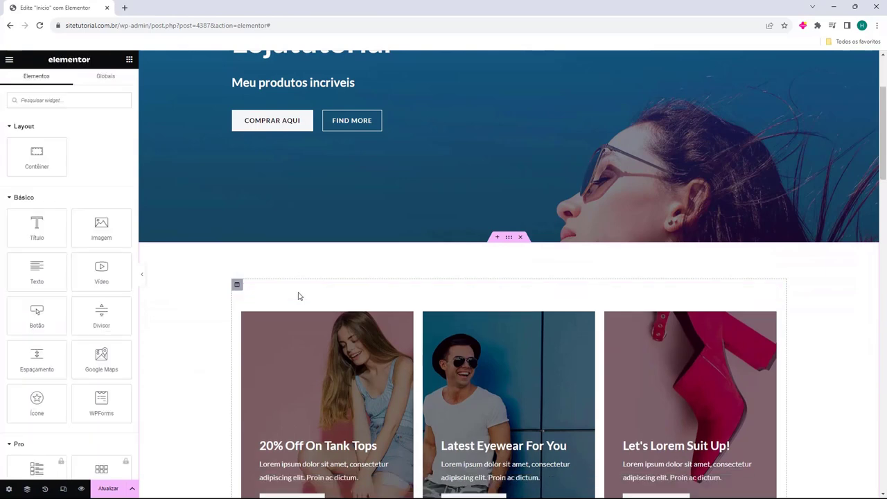
# Inspect the title, description and Shop Now button options of the "20% Off On Tank Tops" promo box.
pyautogui.scroll(-1, 349, 365)
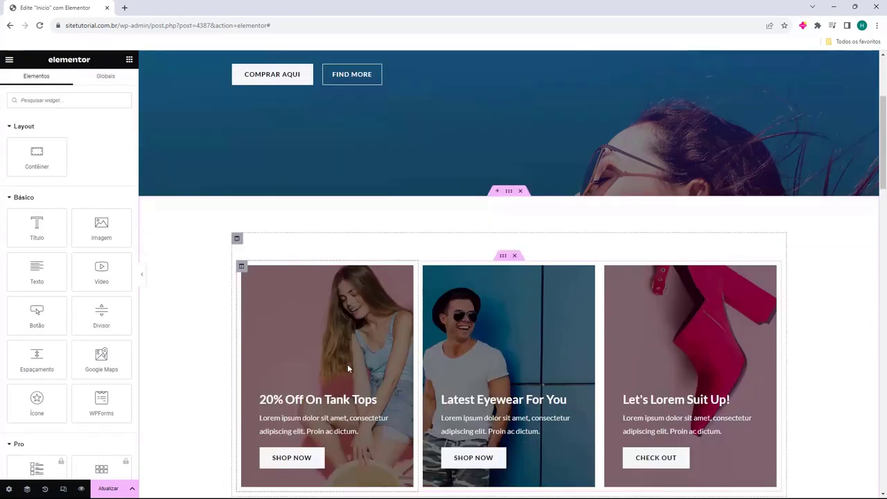
pyautogui.click(337, 401)
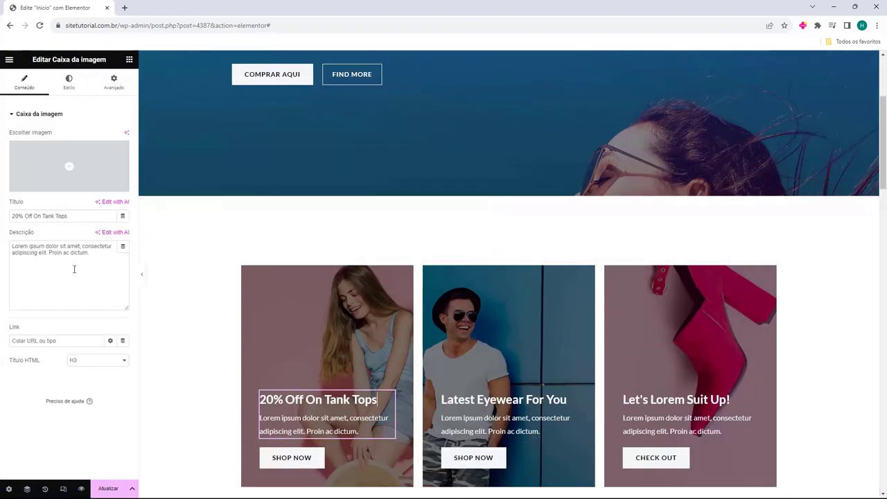
pyautogui.scroll(-1, 319, 369)
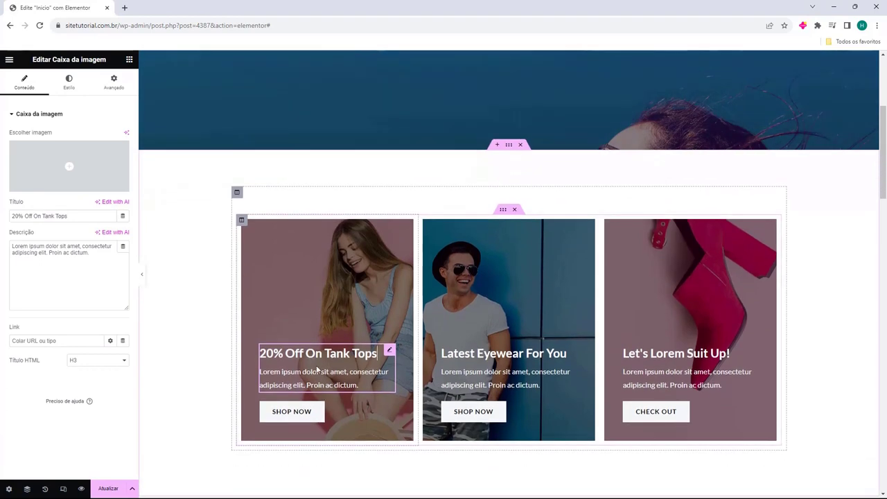
pyautogui.tripleClick(71, 285)
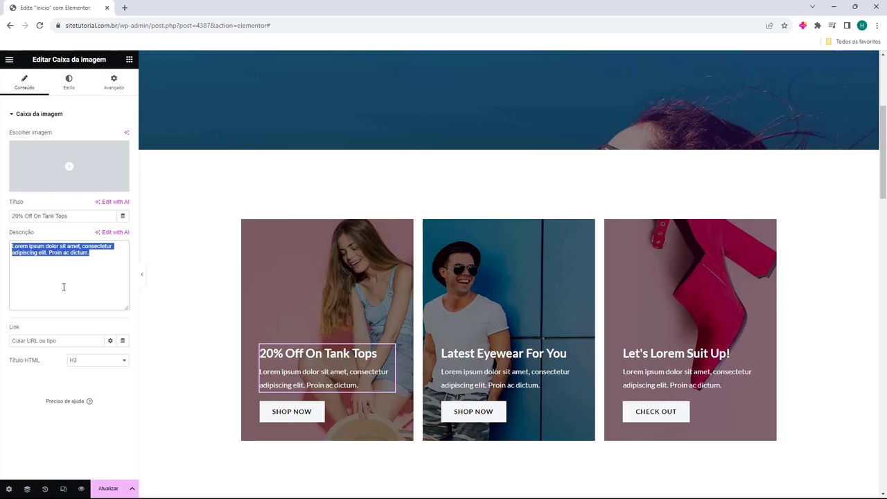
pyautogui.click(300, 415)
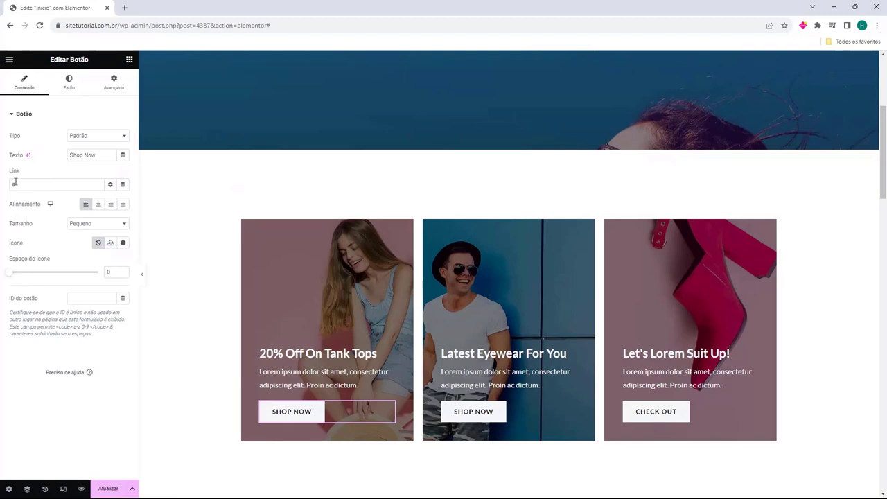
pyautogui.scroll(-4, 174, 258)
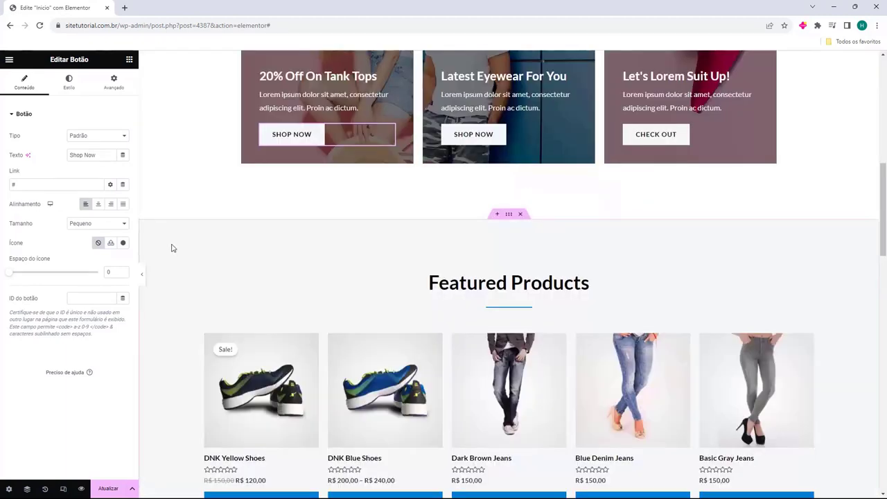
# Change the "Featured Products" heading text to "Produtos em Destaque".
pyautogui.click(409, 278)
pyautogui.scroll(-1, 464, 246)
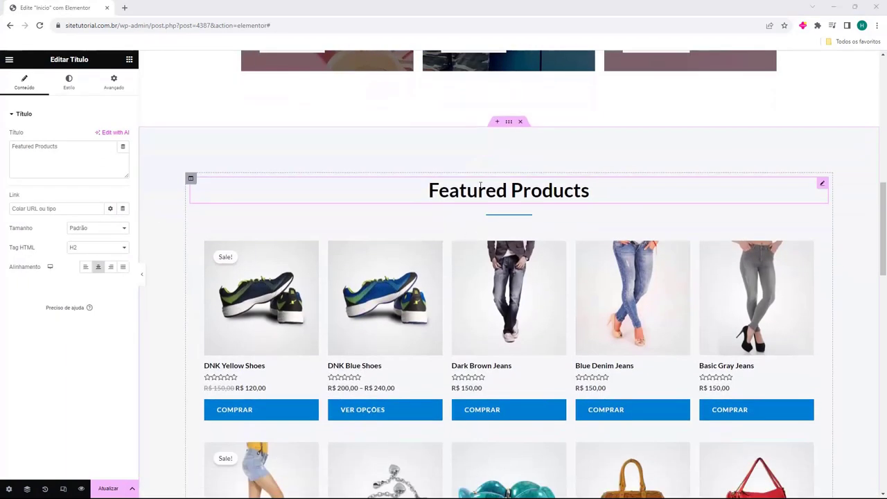
pyautogui.tripleClick(76, 159)
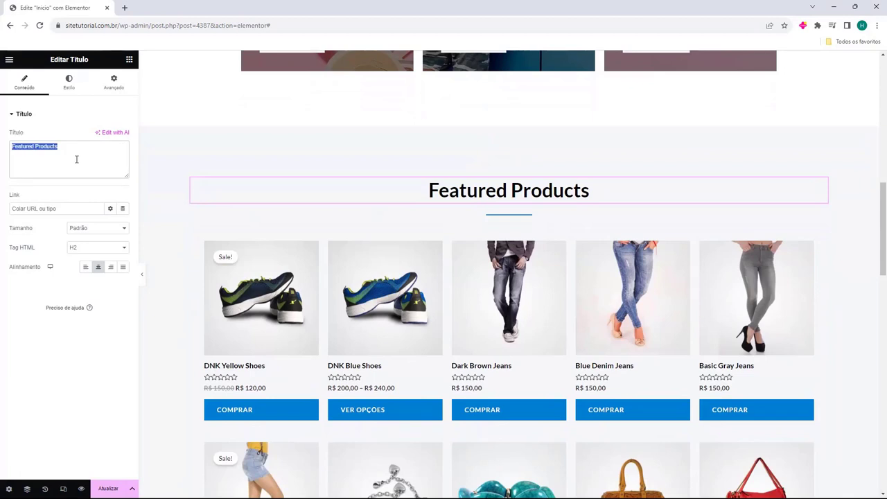
pyautogui.write('Produtos em Destaque')
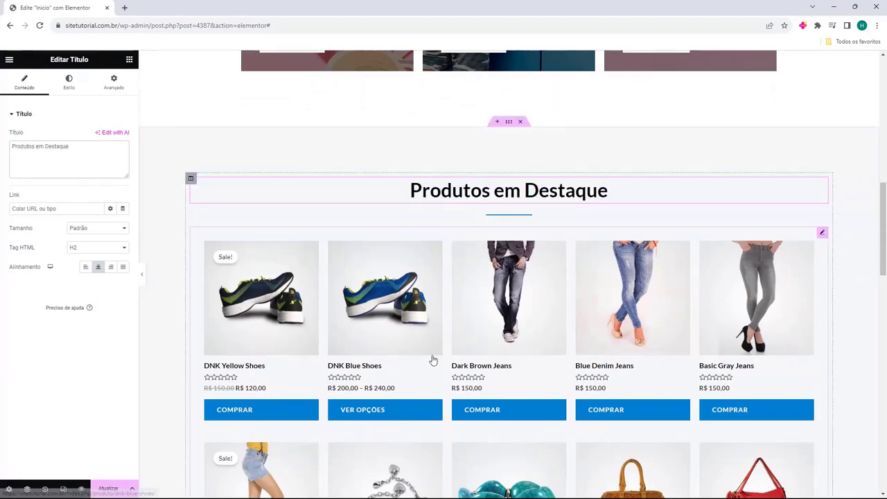
# Open the featured products shortcode widget for editing and view the product grid and the sections below it.
pyautogui.click(822, 232)
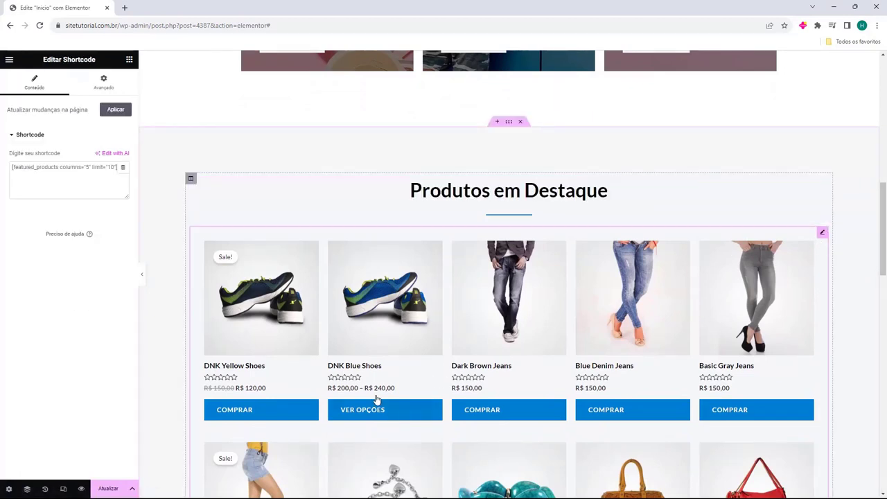
pyautogui.scroll(-1, 584, 298)
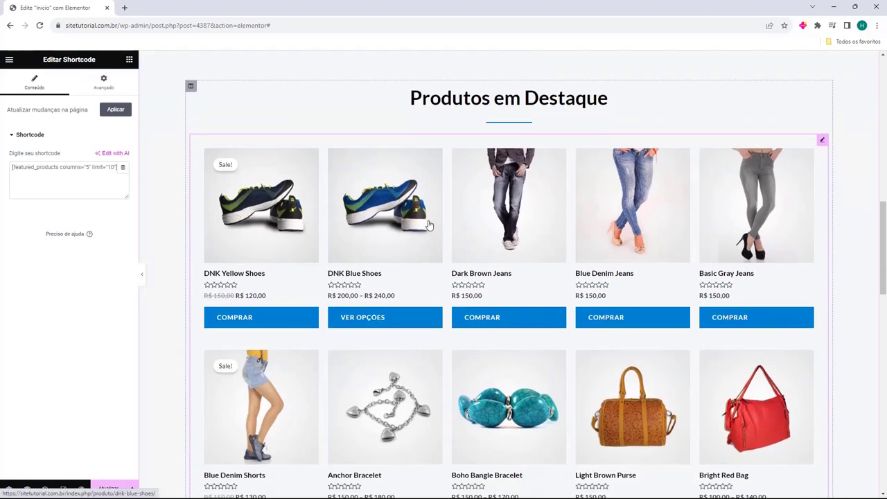
pyautogui.scroll(-1, 352, 224)
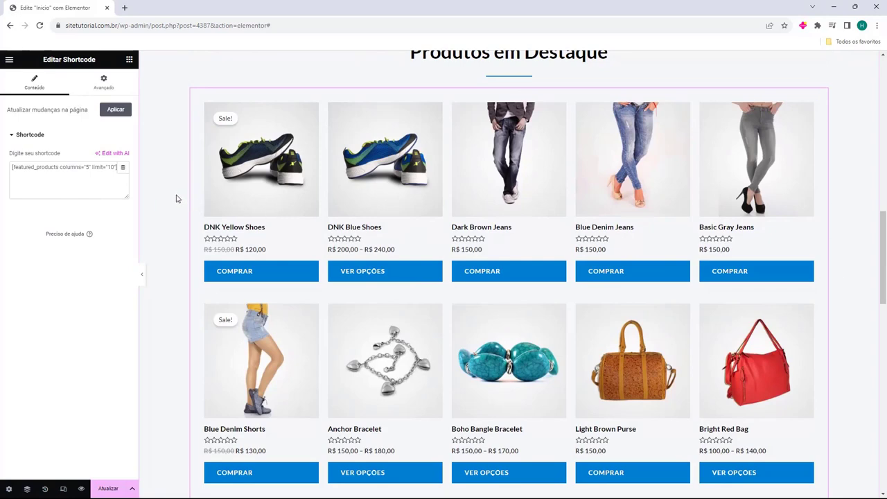
pyautogui.scroll(-7, 168, 172)
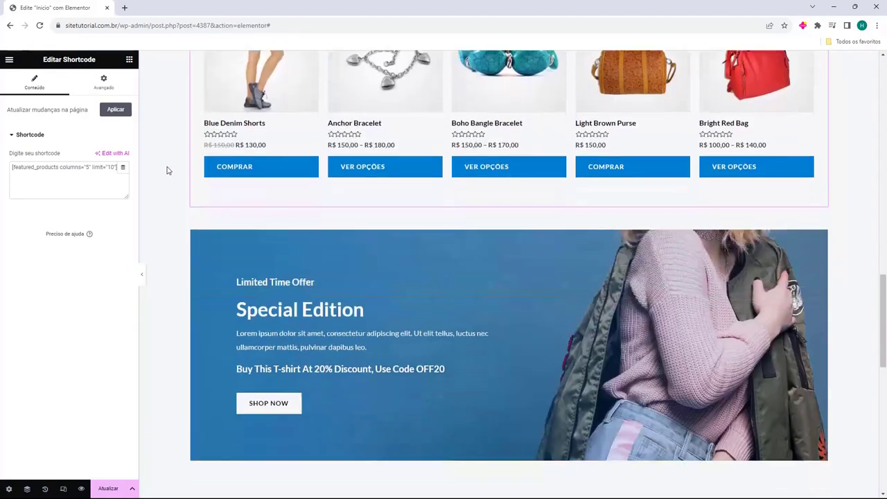
pyautogui.scroll(-4, 169, 172)
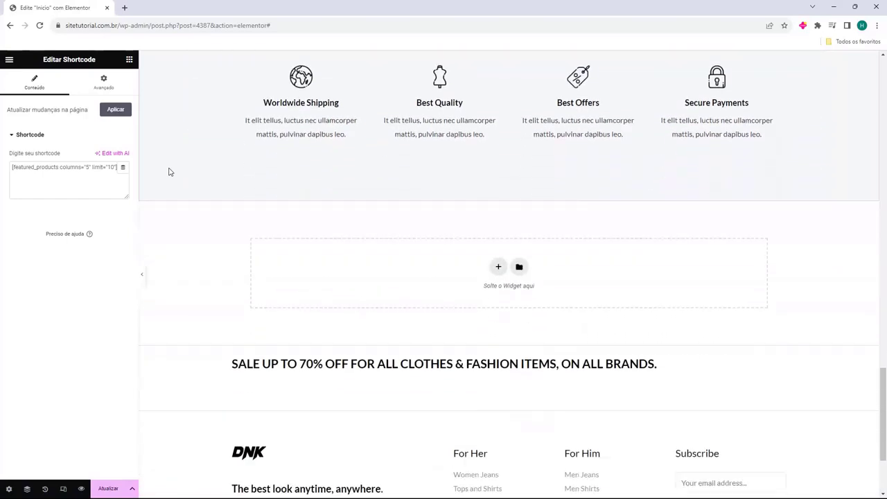
# Add an empty single-column container with vertical direction between the shipping and quality benefits section and the footer.
pyautogui.click(129, 61)
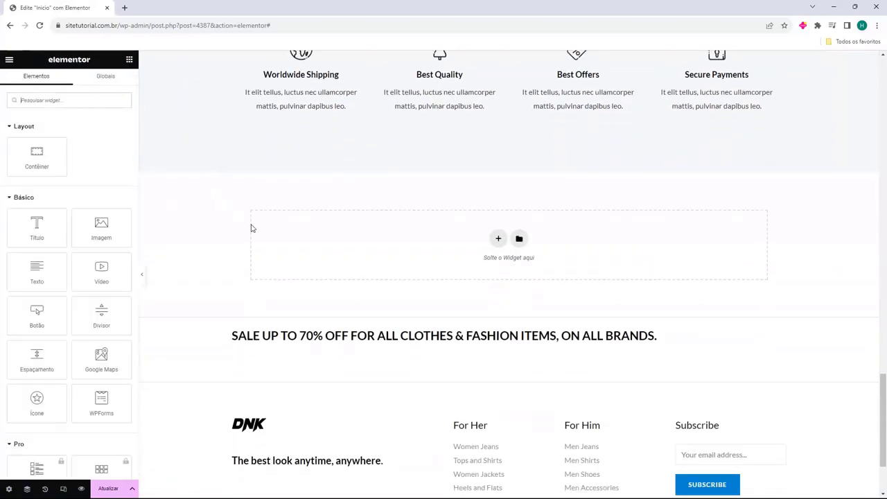
pyautogui.scroll(-1, 388, 202)
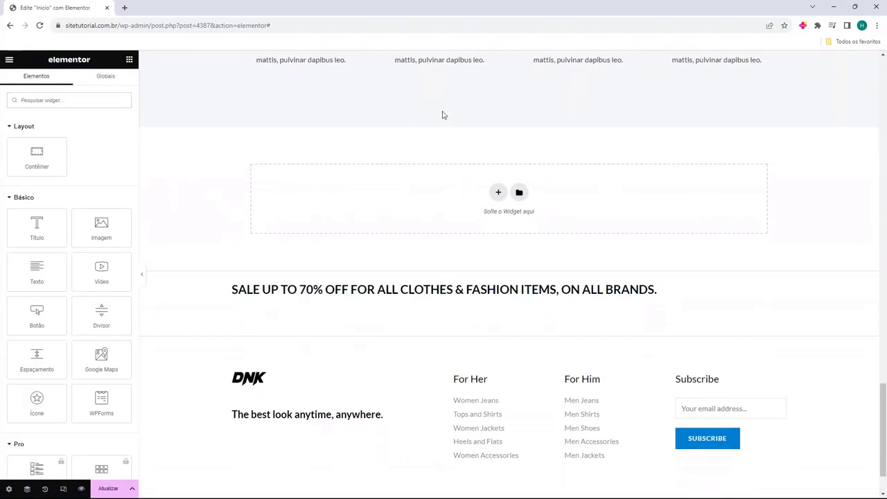
pyautogui.click(497, 192)
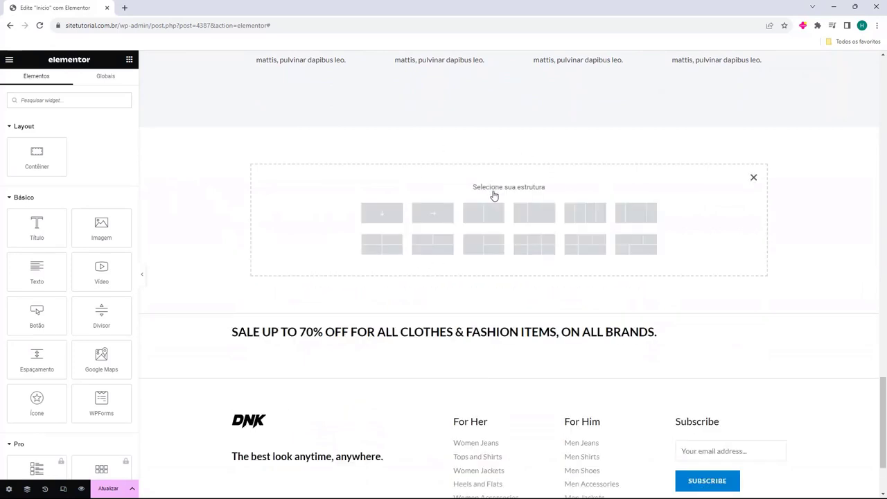
pyautogui.click(382, 217)
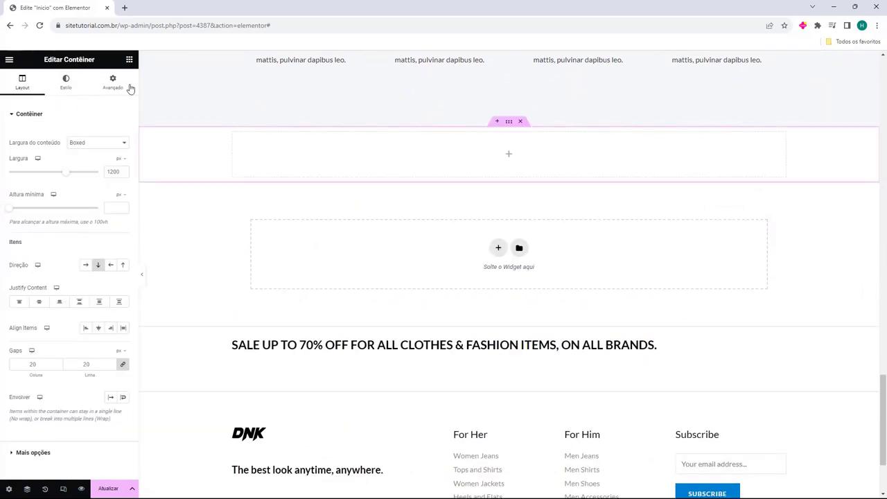
# Place a Título widget in the new container and an Imagem widget beneath it.
pyautogui.click(129, 59)
pyautogui.moveTo(36, 229); pyautogui.dragTo(465, 146)
pyautogui.click(131, 68)
pyautogui.moveTo(101, 225); pyautogui.dragTo(310, 160)
# Add a Texto widget below the image placeholder and a Vídeo widget below that text.
pyautogui.click(129, 59)
pyautogui.scroll(-3, 267, 254)
pyautogui.moveTo(37, 270); pyautogui.dragTo(303, 315)
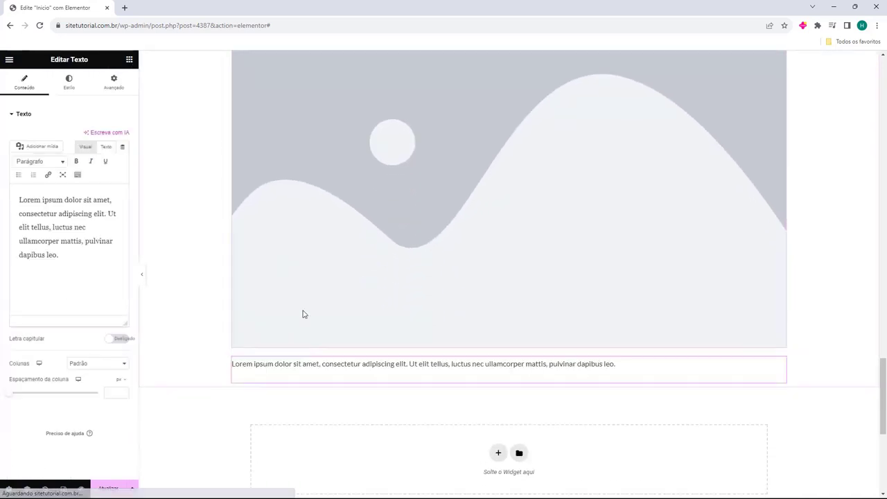
pyautogui.scroll(-2, 303, 315)
pyautogui.click(129, 60)
pyautogui.moveTo(103, 270); pyautogui.dragTo(352, 258)
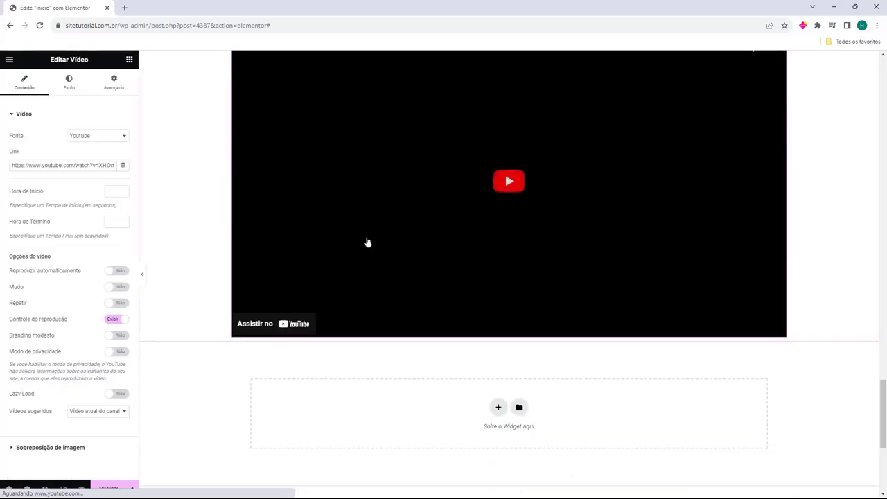
# Delete the container holding the sample title, image, text and video widgets.
pyautogui.scroll(5, 351, 332)
pyautogui.scroll(4, 351, 331)
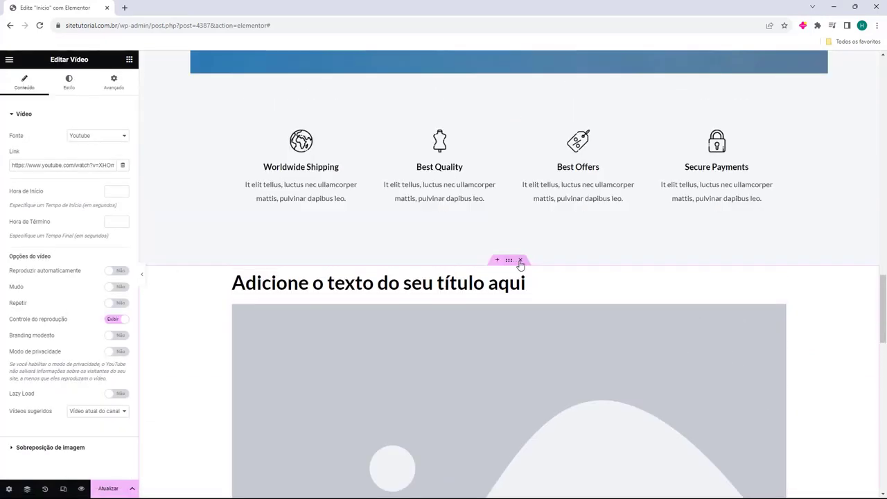
pyautogui.click(521, 260)
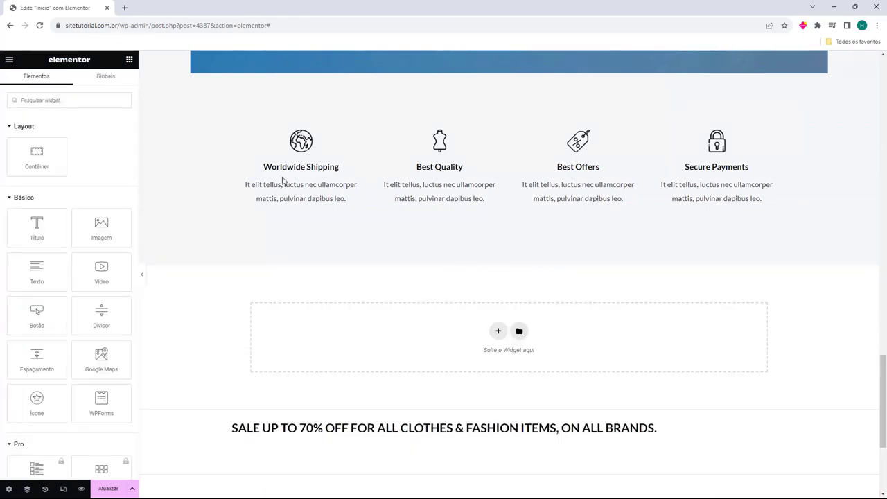
# Look back over the home page sections and open the "20% Off On Tank Tops" image box for editing.
pyautogui.scroll(1, 314, 317)
pyautogui.scroll(15, 192, 303)
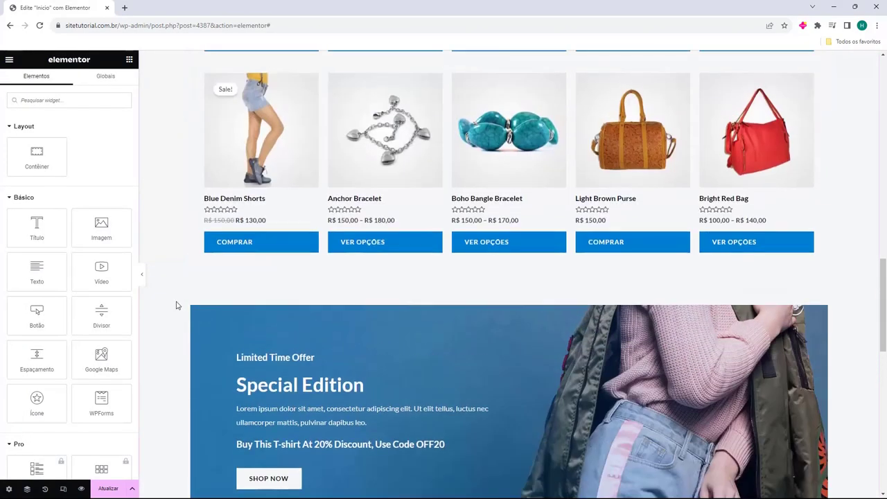
pyautogui.scroll(3, 174, 300)
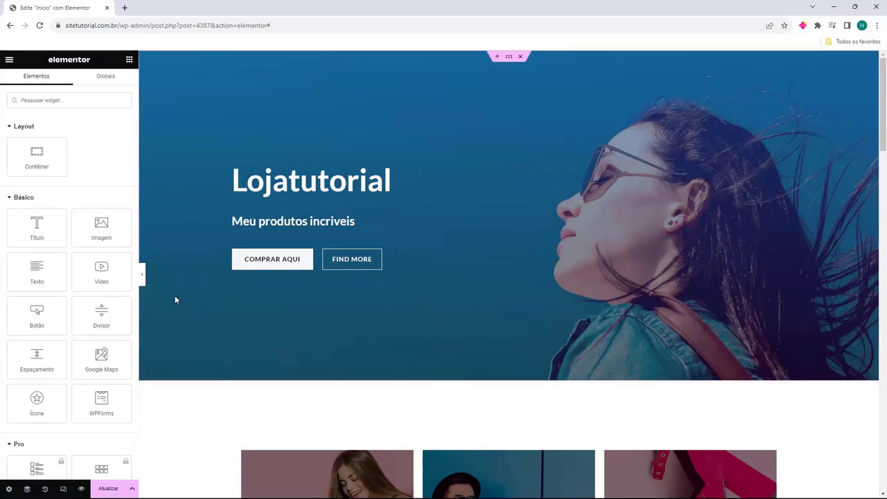
pyautogui.scroll(-3, 175, 295)
pyautogui.scroll(-1, 176, 298)
pyautogui.click(317, 263)
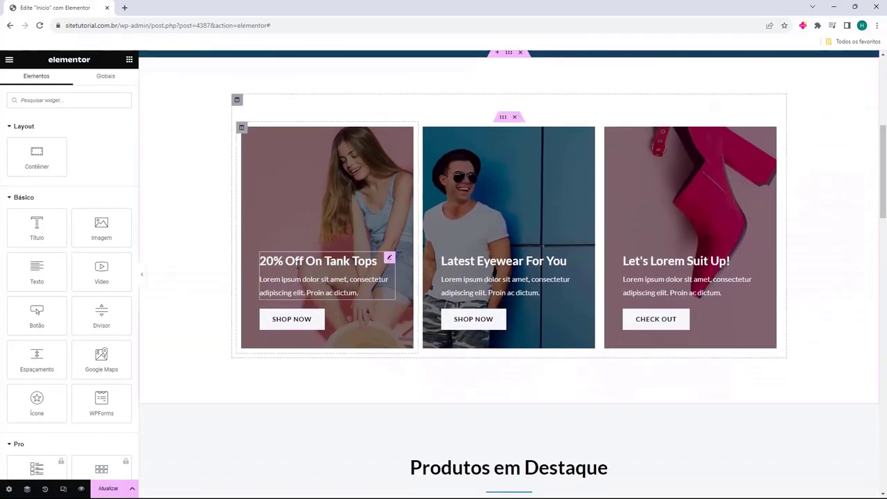
# Save the changes made to the home page.
pyautogui.scroll(2, 204, 285)
pyautogui.scroll(3, 203, 284)
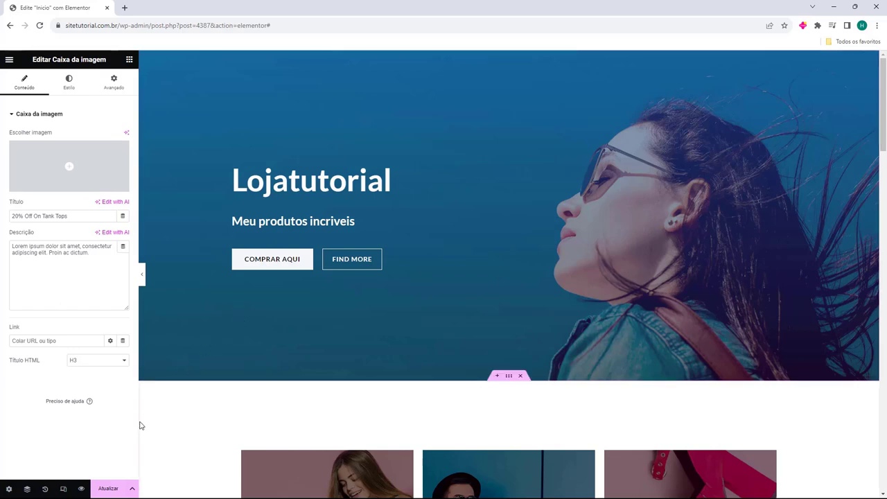
pyautogui.click(108, 490)
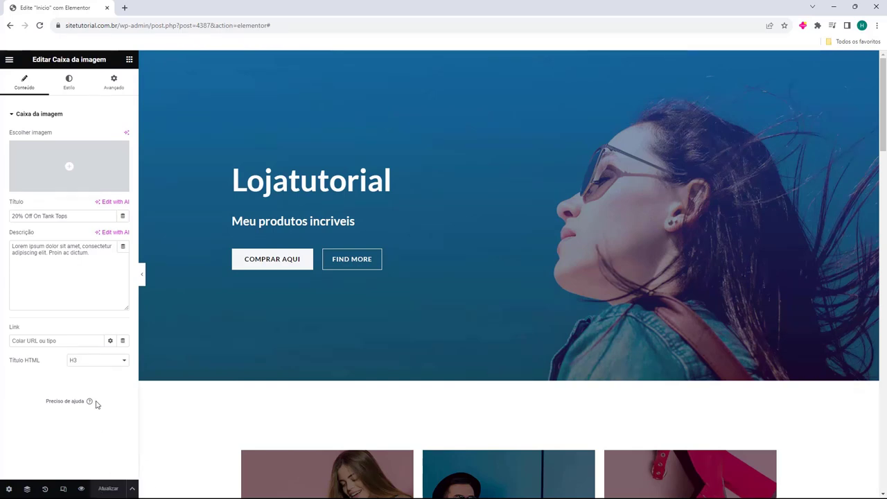
# Exit the Elementor editor with "Este Post" as the exit destination and return to the list of all pages.
pyautogui.click(9, 61)
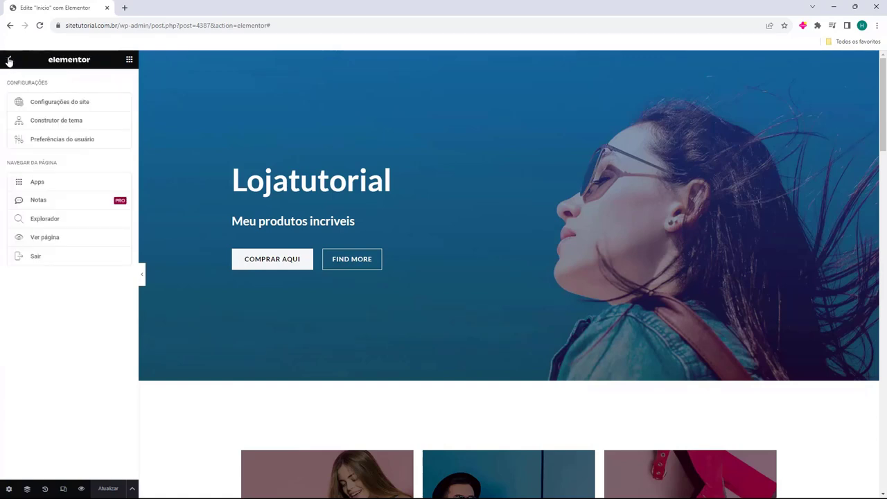
pyautogui.click(21, 259)
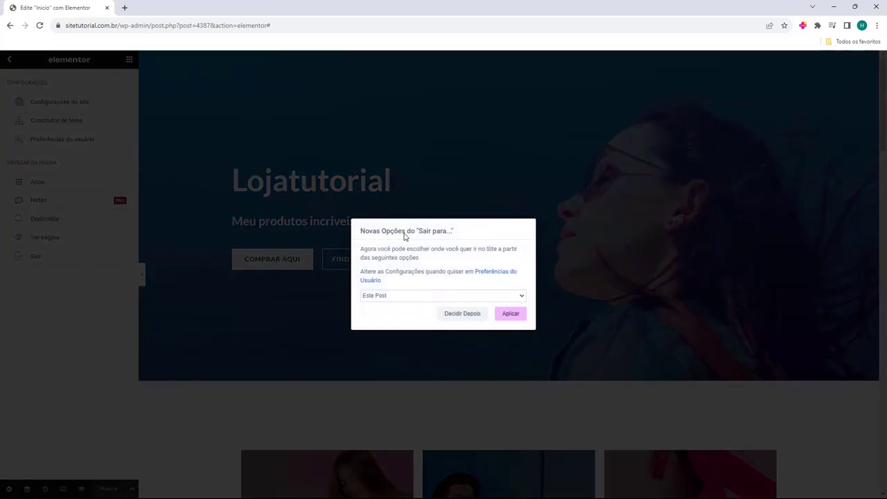
pyautogui.click(510, 316)
pyautogui.click(480, 81)
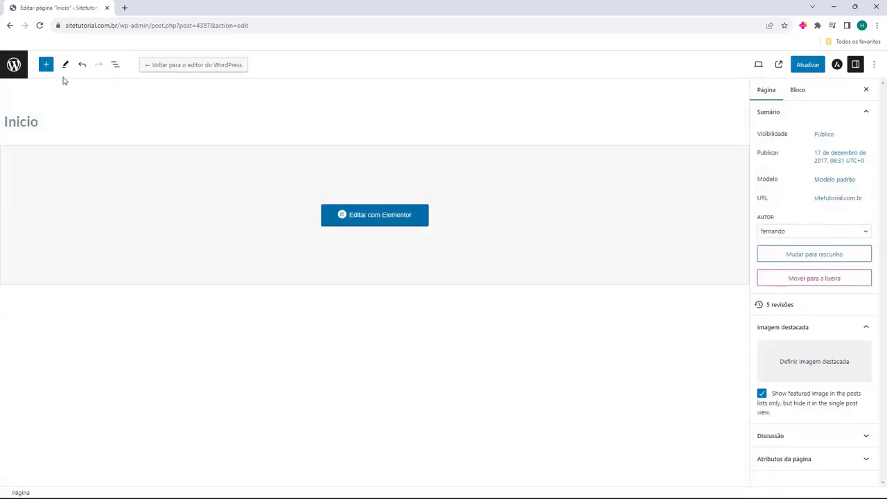
pyautogui.click(15, 66)
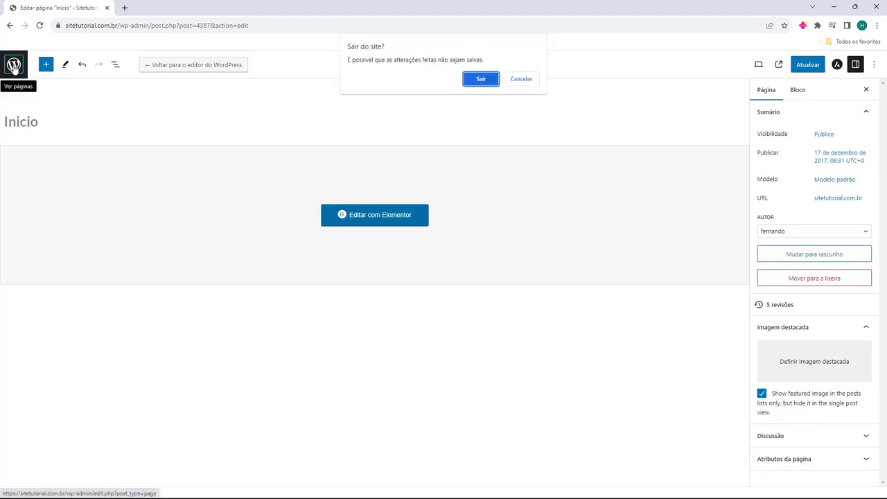
pyautogui.press('Return')
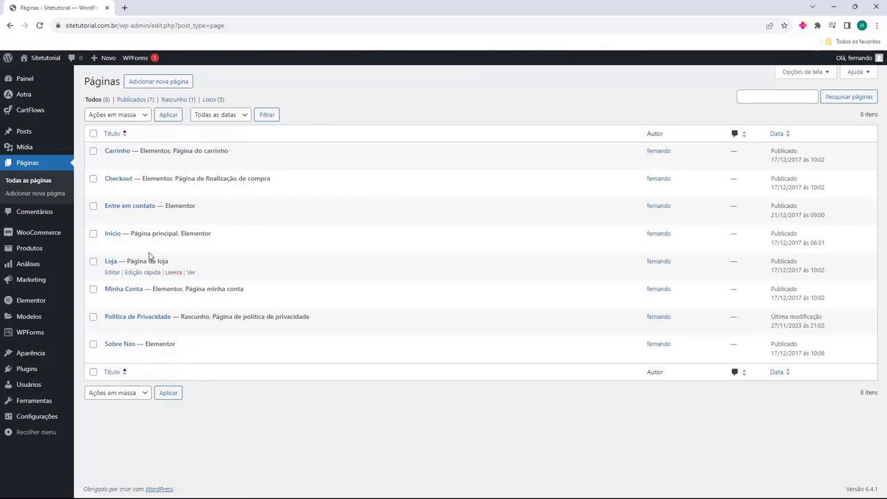
# View the "Entre em contato" page in Elementor in a separate browser tab, then close that tab.
pyautogui.click(212, 218)
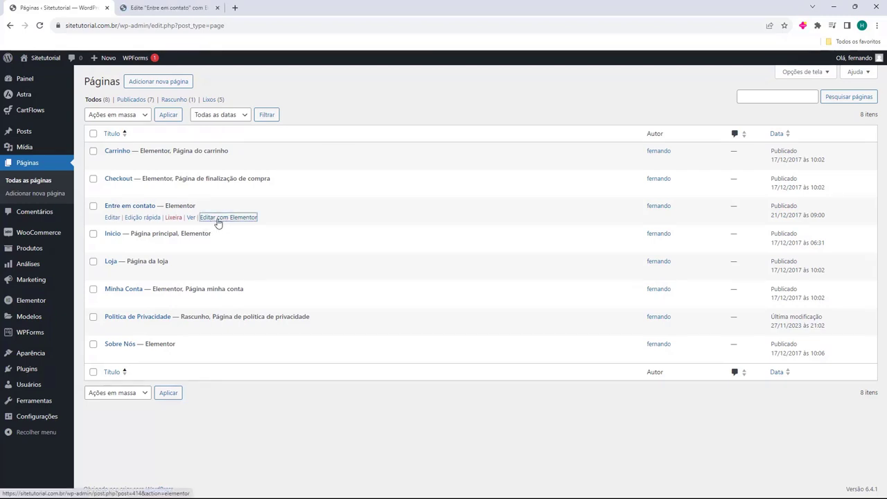
pyautogui.click(166, 7)
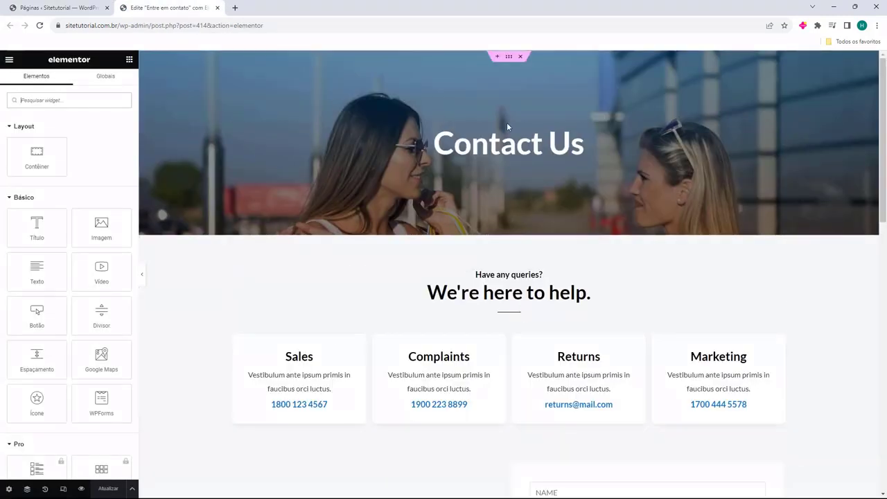
pyautogui.scroll(-6, 581, 372)
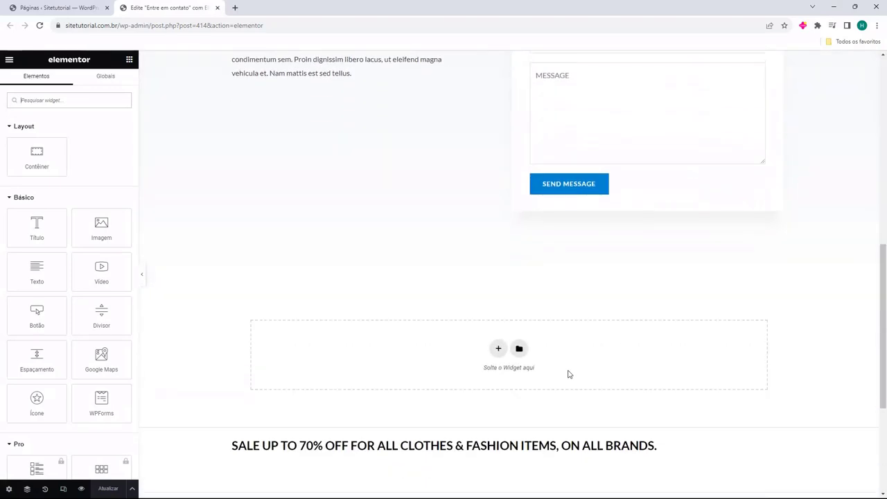
pyautogui.scroll(2, 406, 326)
pyautogui.hotkey('ctrl', 'w')
# Examine the "Minha Conta" page down to its footer in Elementor in a separate browser tab and close that tab.
pyautogui.moveTo(109, 297)
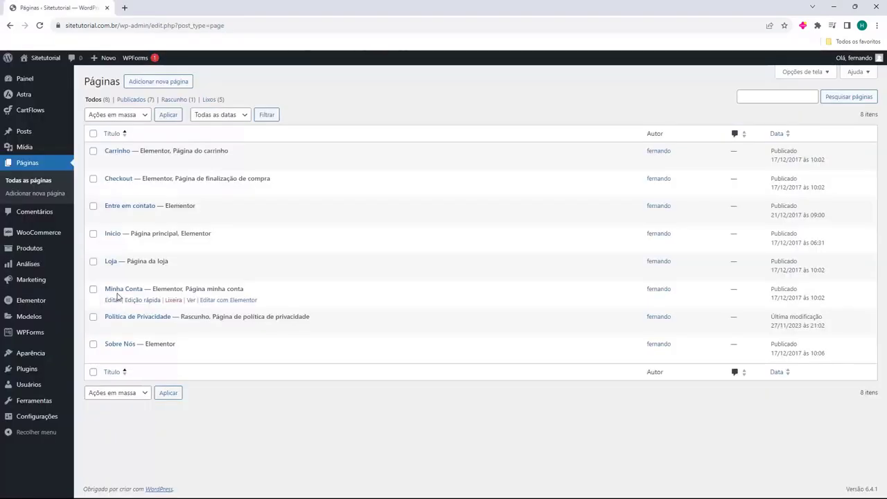
pyautogui.middleClick(214, 300)
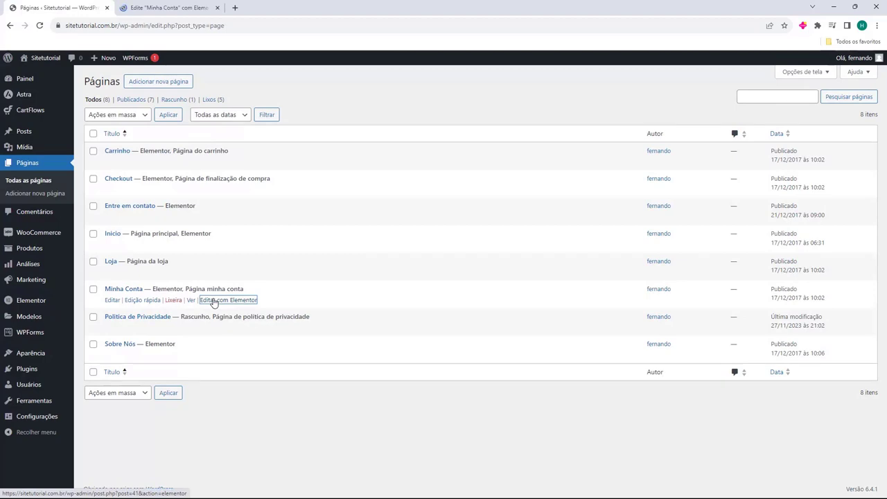
pyautogui.hotkey('ctrl', 'Tab')
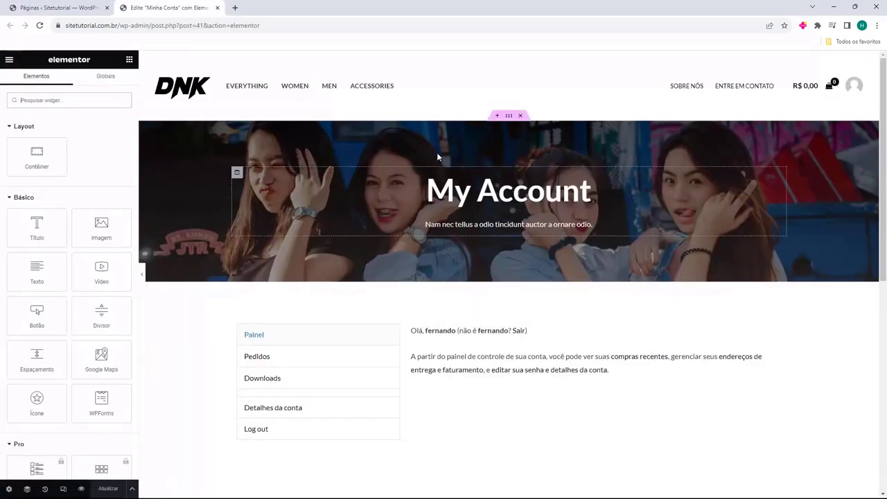
pyautogui.scroll(-3, 545, 280)
pyautogui.scroll(-3, 545, 280)
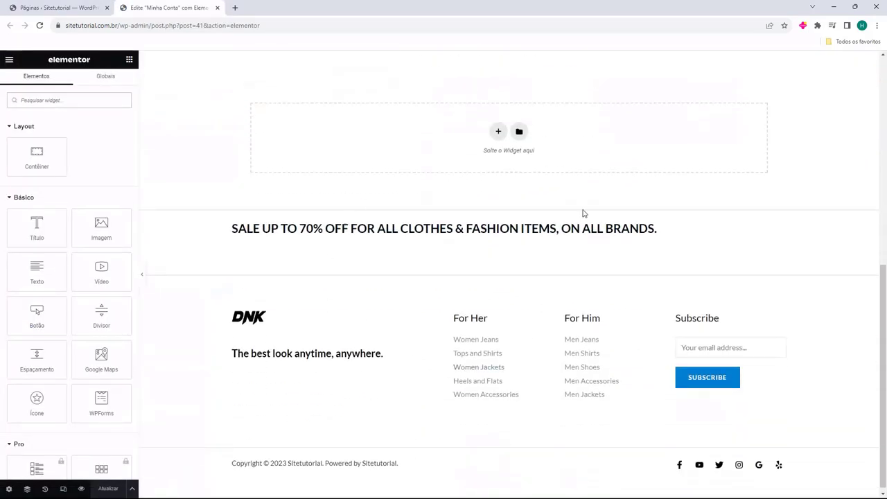
pyautogui.scroll(6, 519, 188)
pyautogui.hotkey('ctrl', 'w')
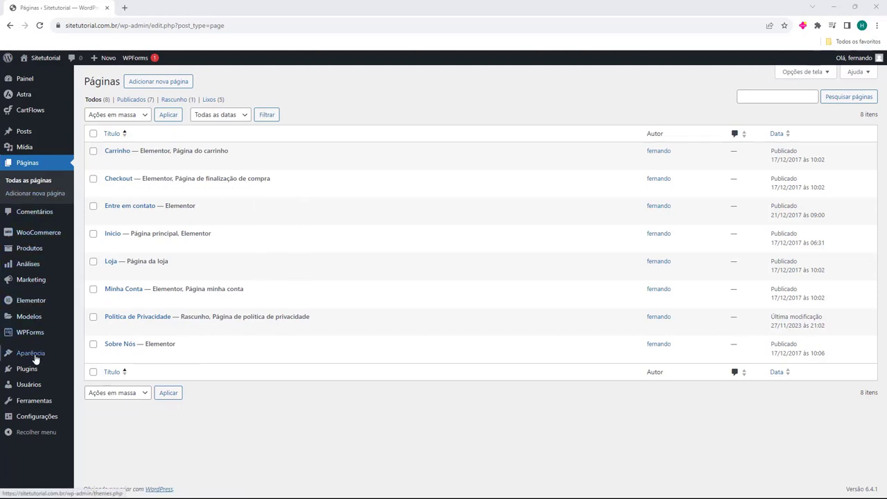
# Open the customizer of the active Astra theme and look over the home page preview from header to footer.
pyautogui.moveTo(16, 357)
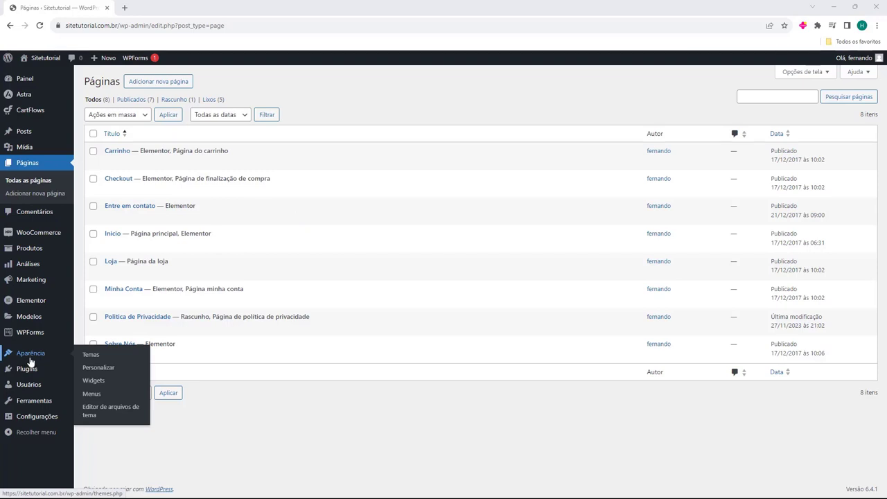
pyautogui.click(30, 359)
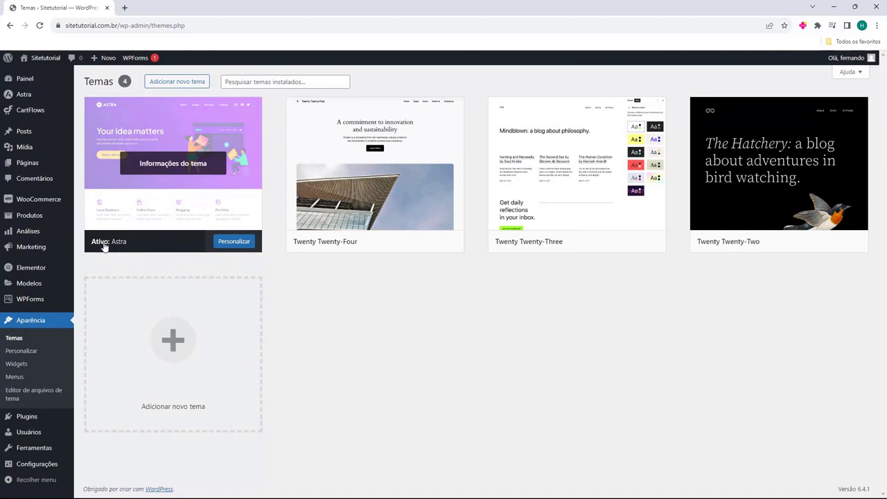
pyautogui.click(233, 242)
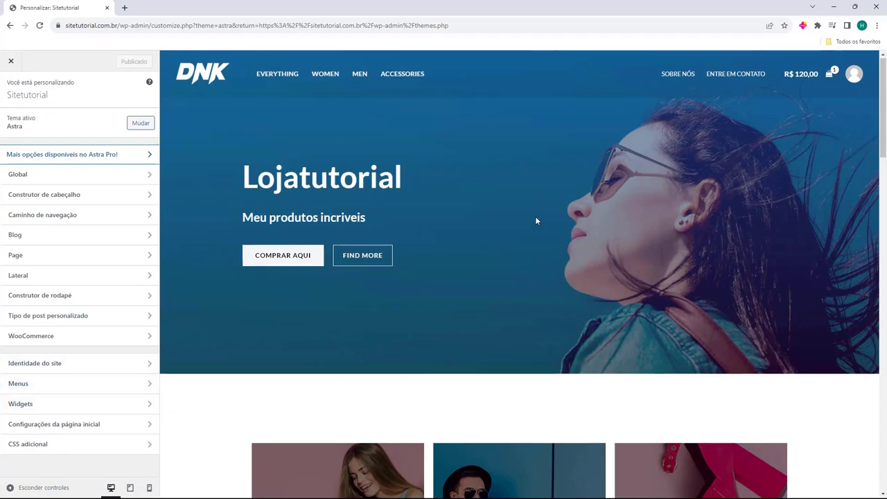
pyautogui.scroll(-15, 536, 221)
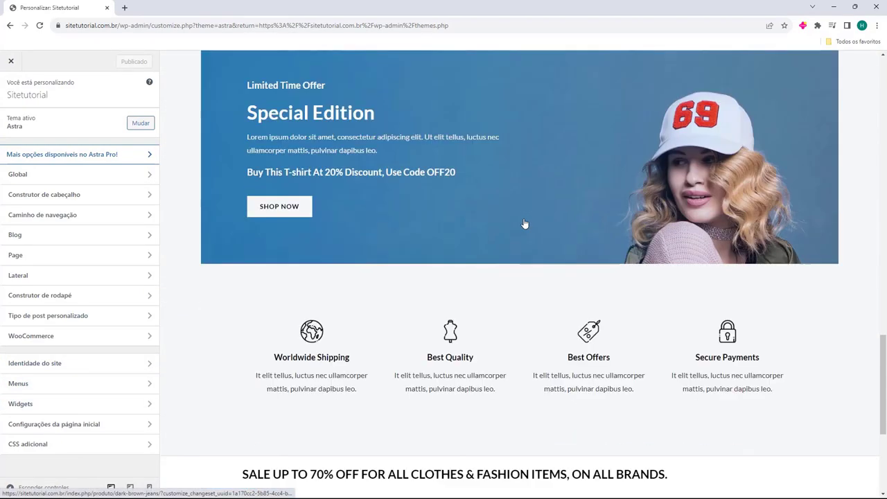
pyautogui.scroll(-5, 526, 228)
pyautogui.scroll(15, 517, 312)
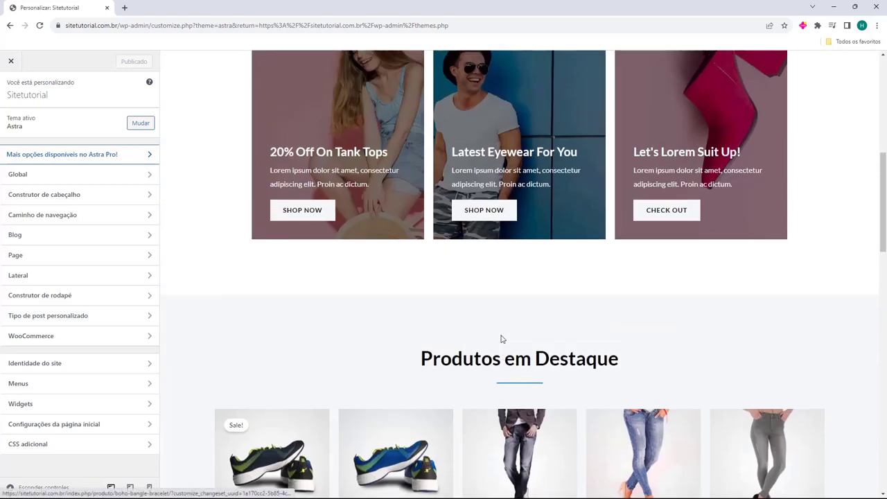
pyautogui.scroll(6, 502, 338)
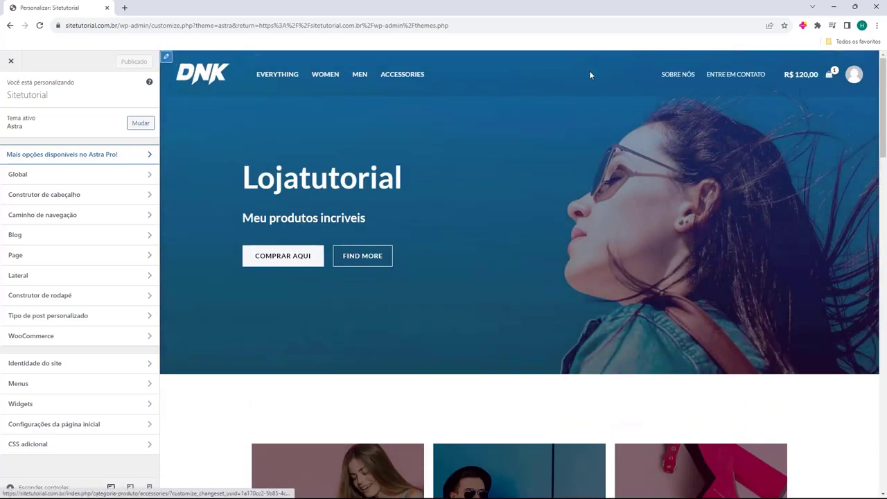
pyautogui.scroll(-20, 395, 243)
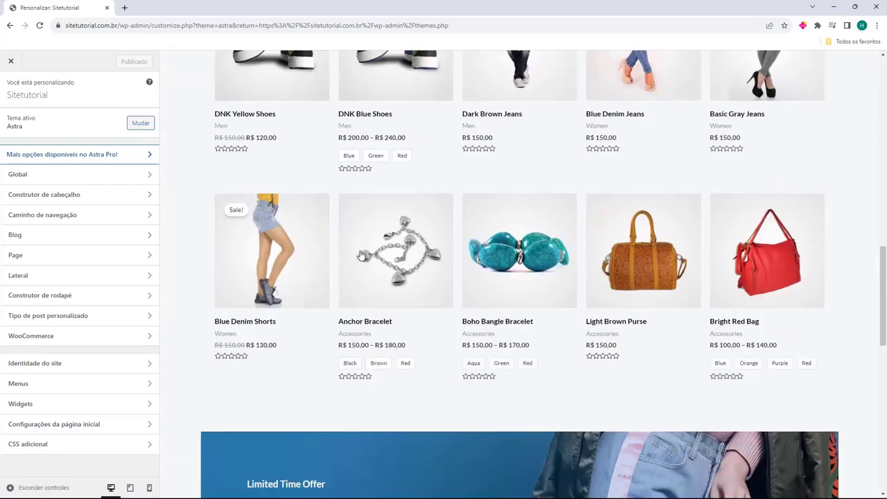
pyautogui.scroll(20, 461, 199)
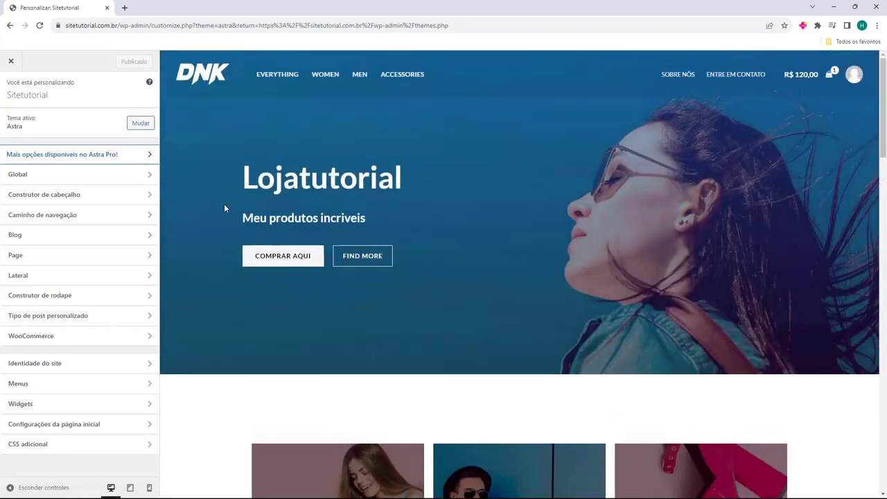
# In the header builder's site title and logo settings, upload Logo-Sitetutorial.png as a replacement for the current logo.
pyautogui.click(35, 196)
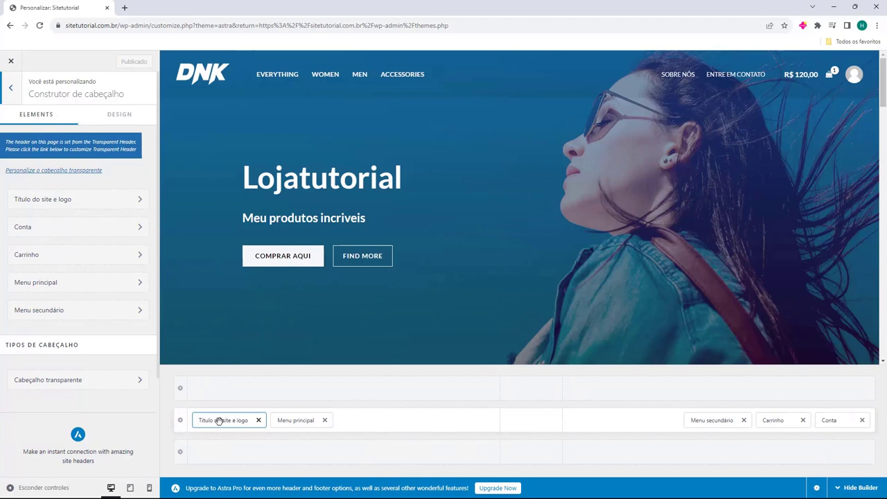
pyautogui.click(59, 202)
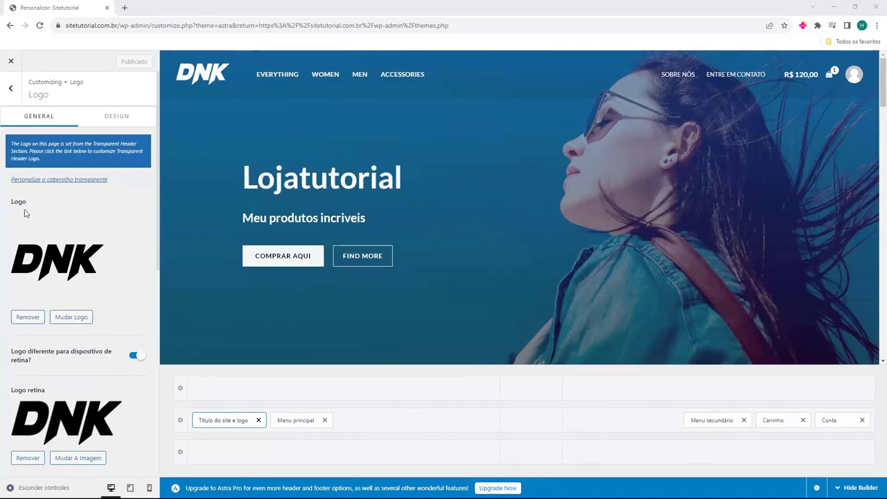
pyautogui.click(71, 318)
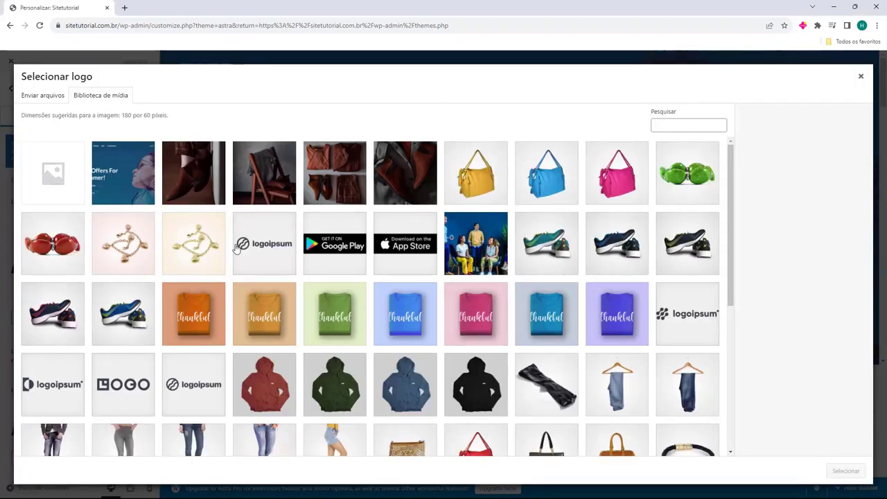
pyautogui.click(37, 100)
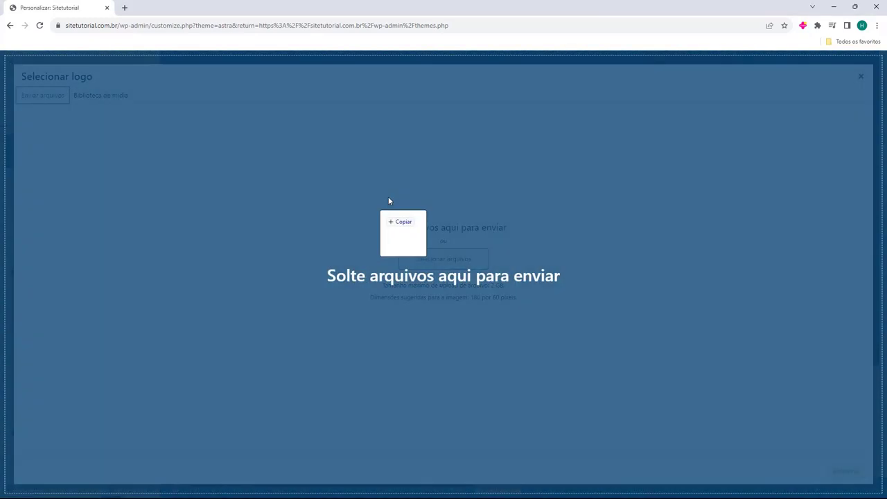
pyautogui.moveTo(388, 196)
pyautogui.mouseDown()
pyautogui.moveTo(392, 186)
pyautogui.moveTo(395, 198)
pyautogui.mouseUp()
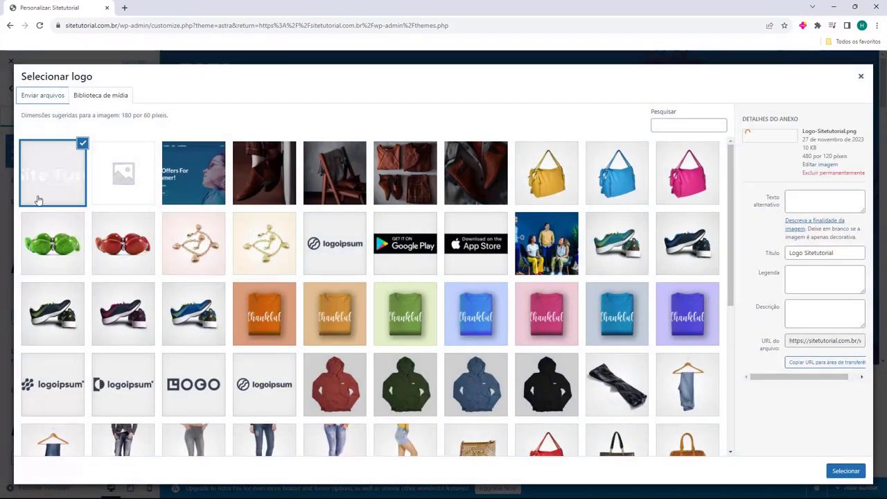
# Select the uploaded logo, extend the crop area to the image's full width, and apply the crop.
pyautogui.click(844, 472)
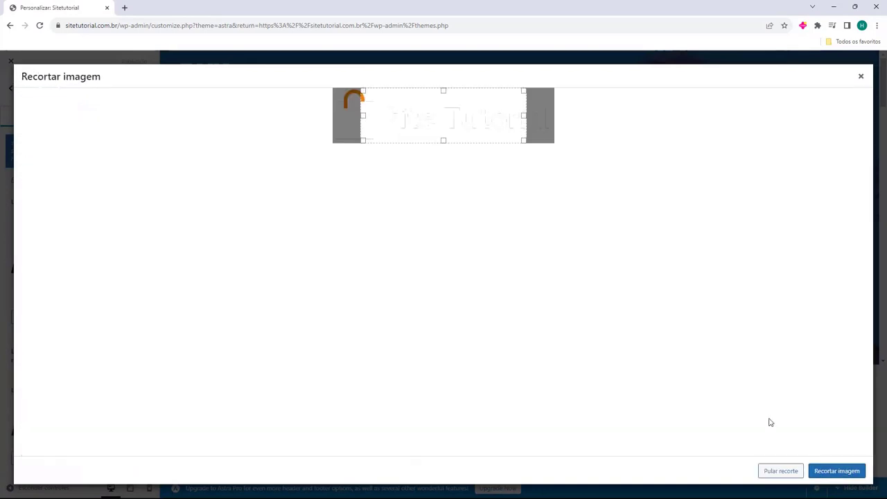
pyautogui.moveTo(524, 115); pyautogui.dragTo(589, 119)
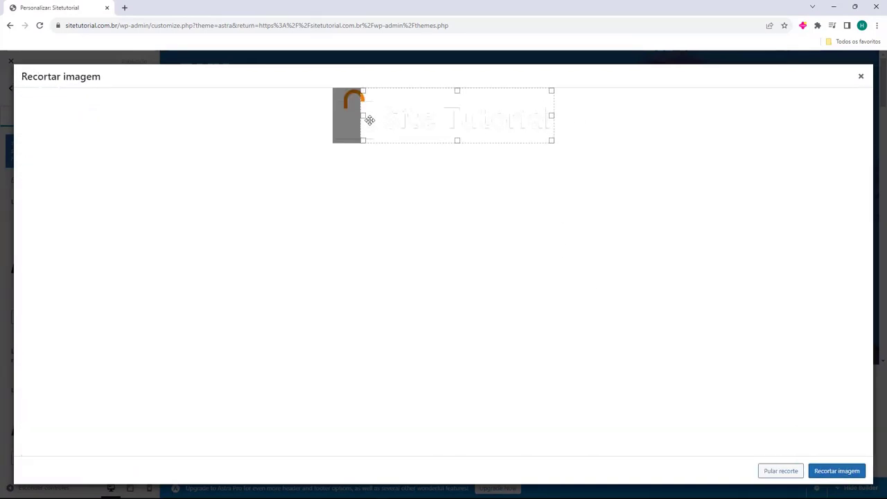
pyautogui.moveTo(362, 115); pyautogui.dragTo(277, 113)
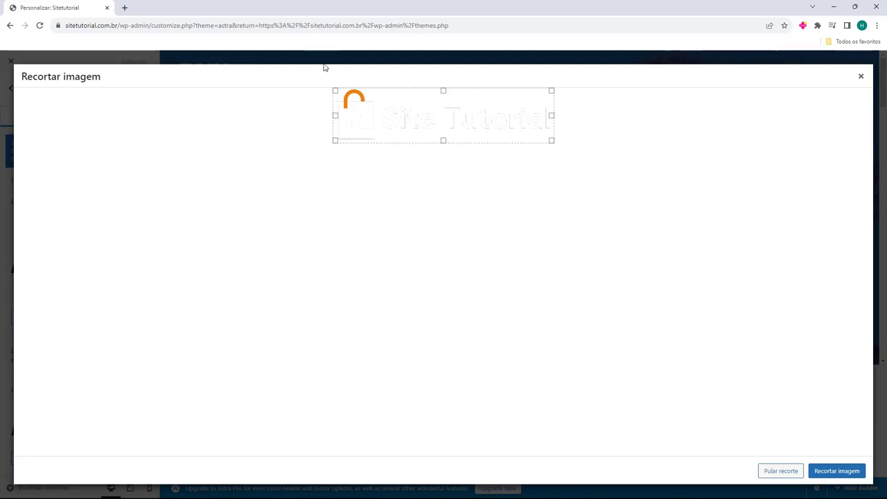
pyautogui.click(835, 471)
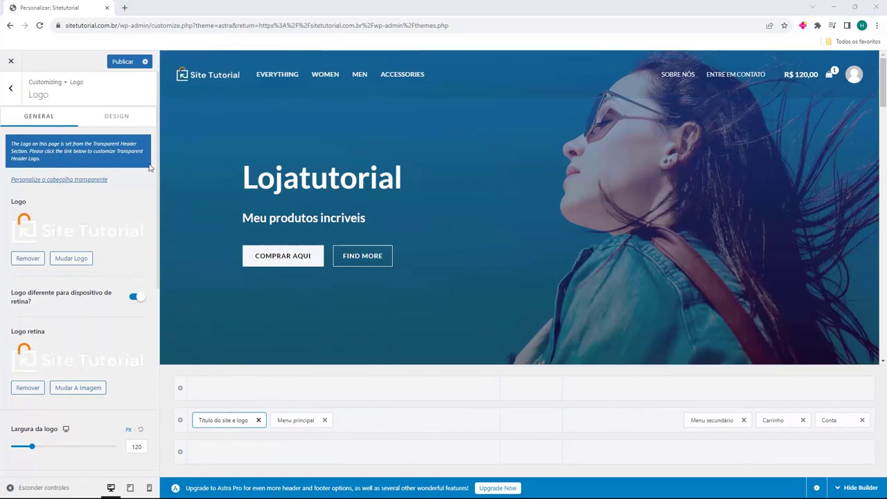
# Return to the header builder's elements and remove "Menu secundário" from the header.
pyautogui.click(11, 88)
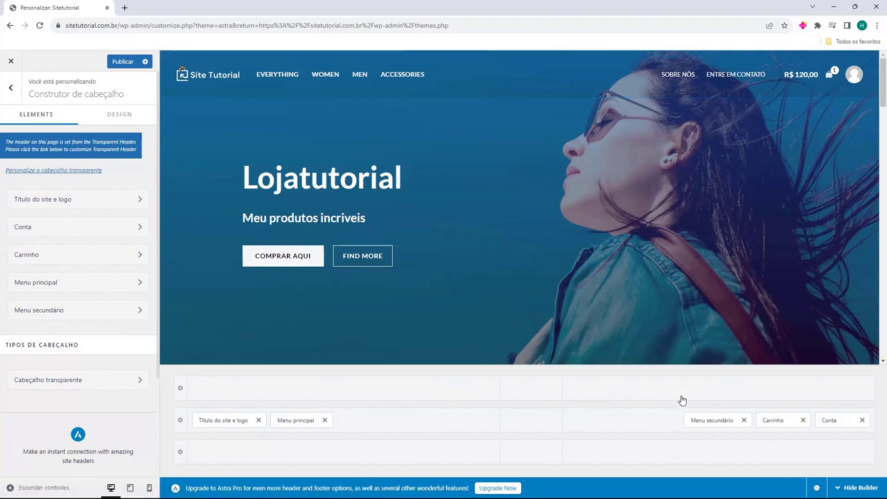
pyautogui.click(744, 420)
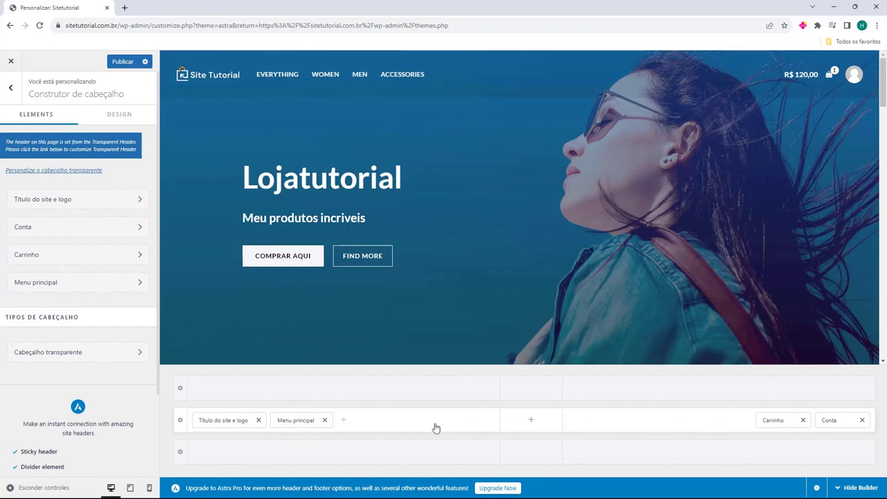
# Try adding the Button, Pesquisar and Social elements beside the cart in the header's middle row, removing each one again.
pyautogui.click(718, 423)
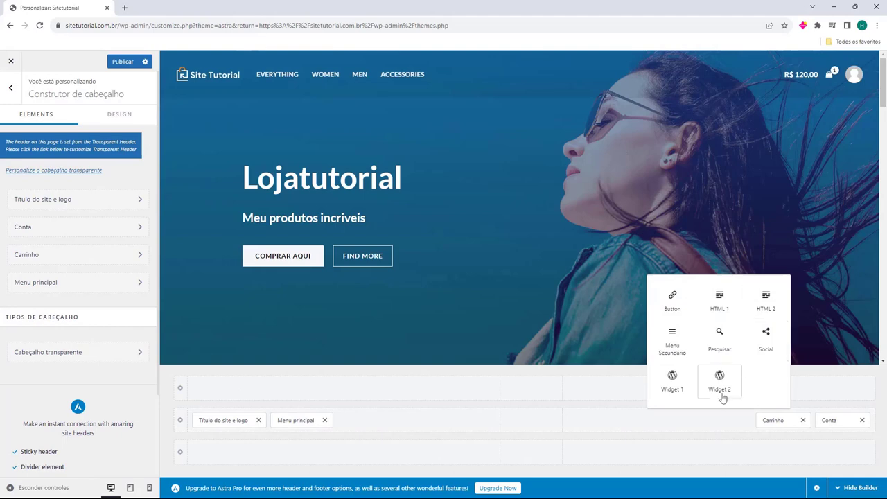
pyautogui.click(672, 301)
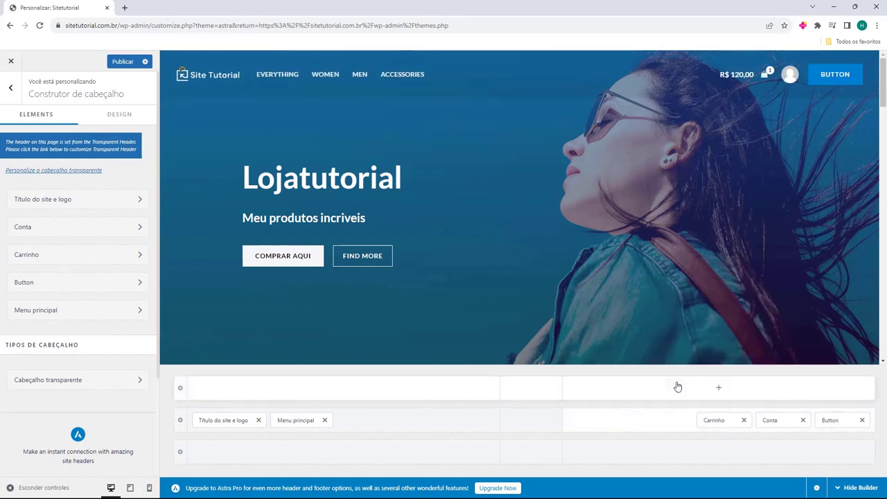
pyautogui.click(863, 421)
pyautogui.click(719, 420)
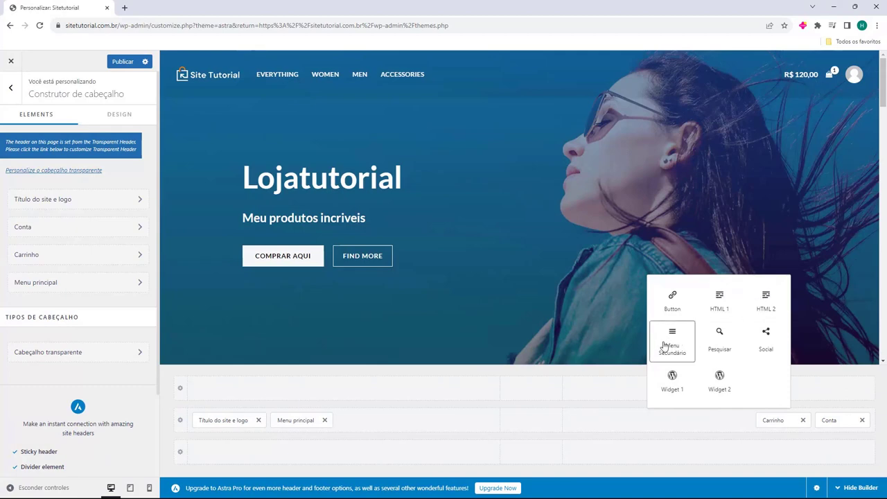
pyautogui.click(720, 338)
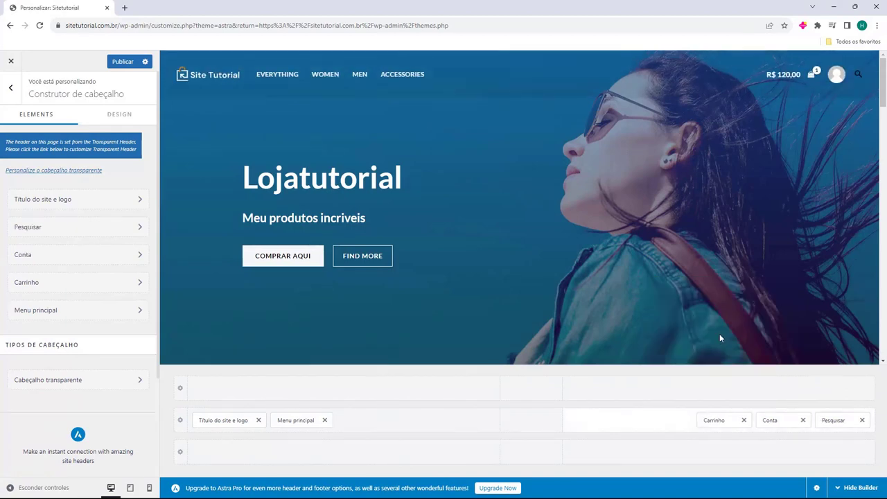
pyautogui.click(862, 420)
pyautogui.click(723, 420)
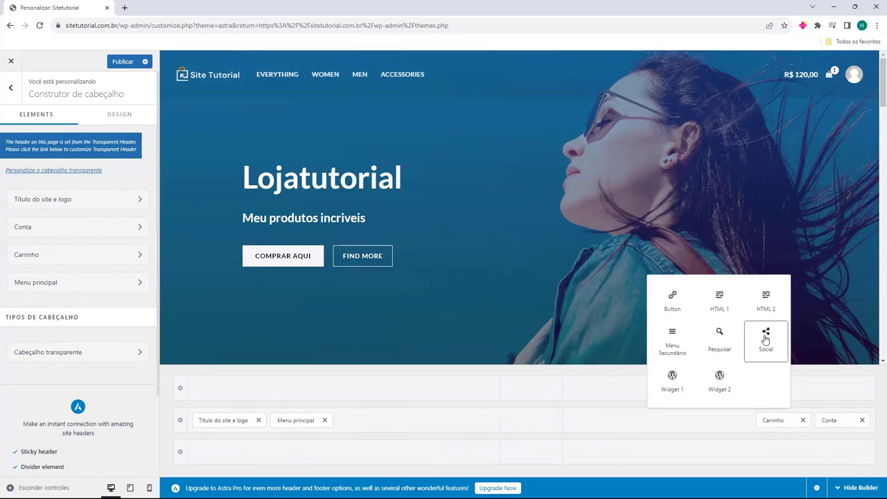
pyautogui.click(767, 337)
pyautogui.click(862, 420)
pyautogui.click(722, 420)
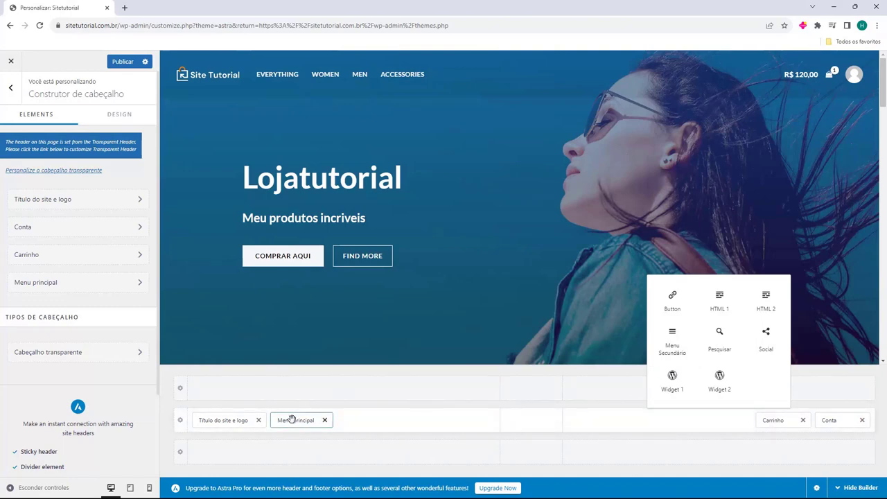
pyautogui.click(486, 403)
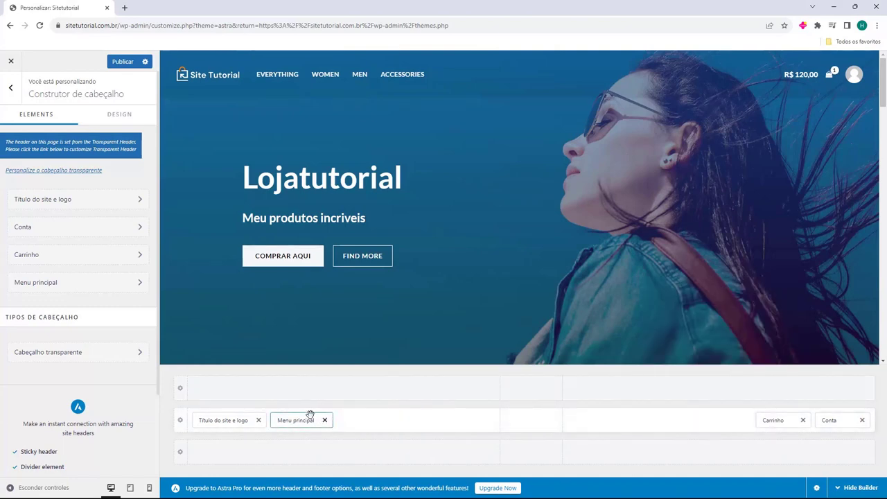
# Move "Menu principal" to just before "Carrinho" in the header's middle row and review its general and design settings.
pyautogui.moveTo(289, 422); pyautogui.dragTo(727, 429)
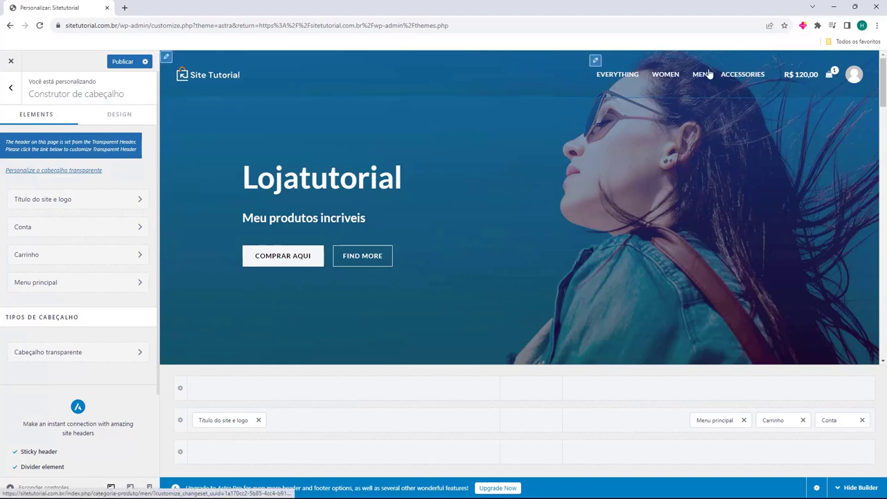
pyautogui.click(714, 421)
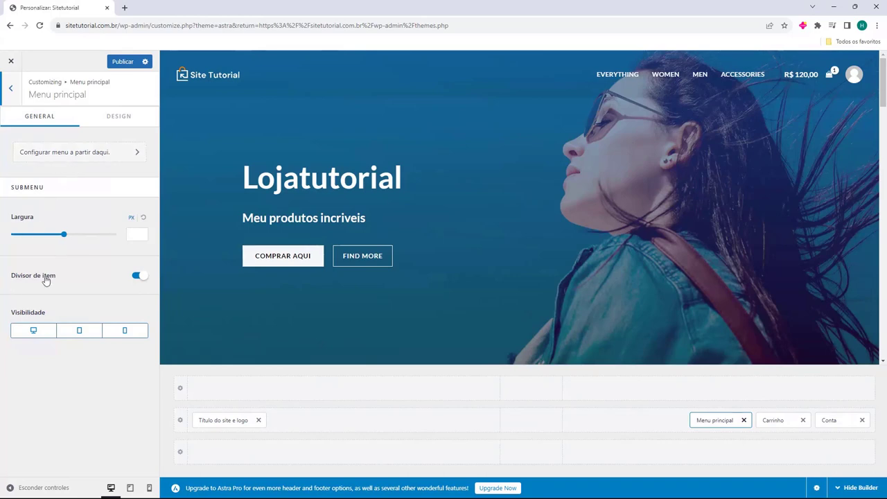
pyautogui.click(116, 115)
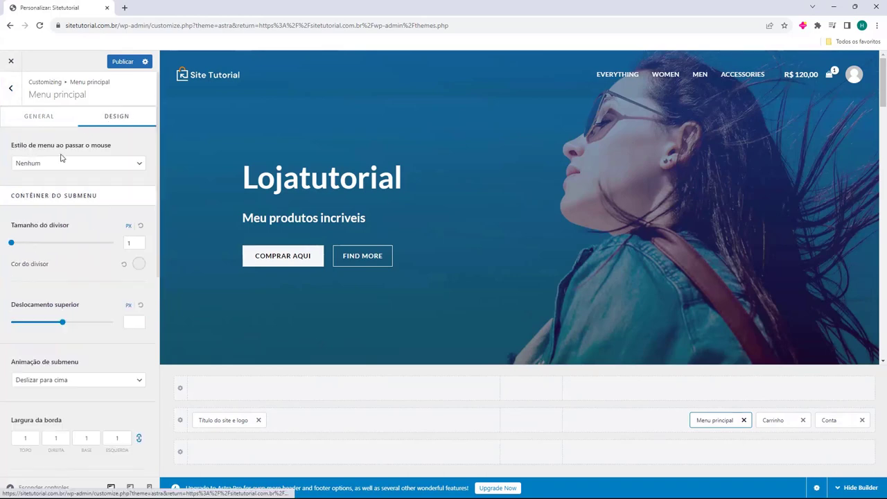
pyautogui.scroll(-1, 45, 210)
pyautogui.scroll(-5, 44, 210)
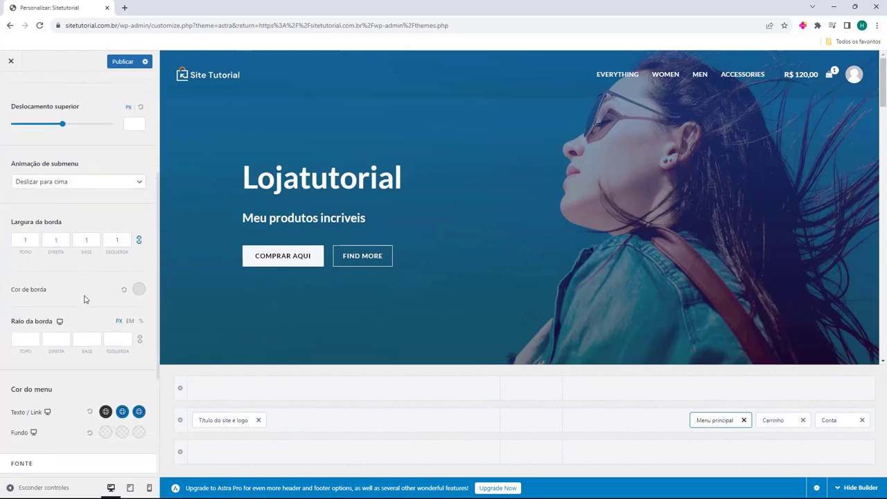
pyautogui.scroll(6, 87, 303)
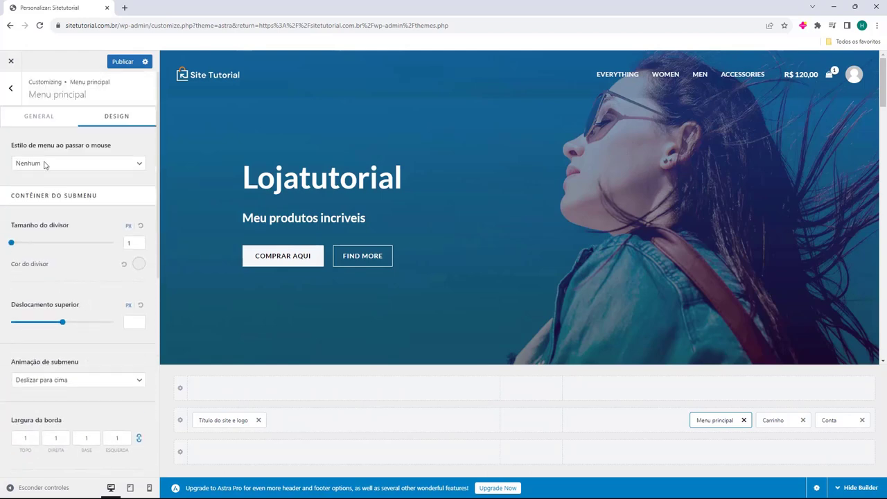
pyautogui.click(43, 125)
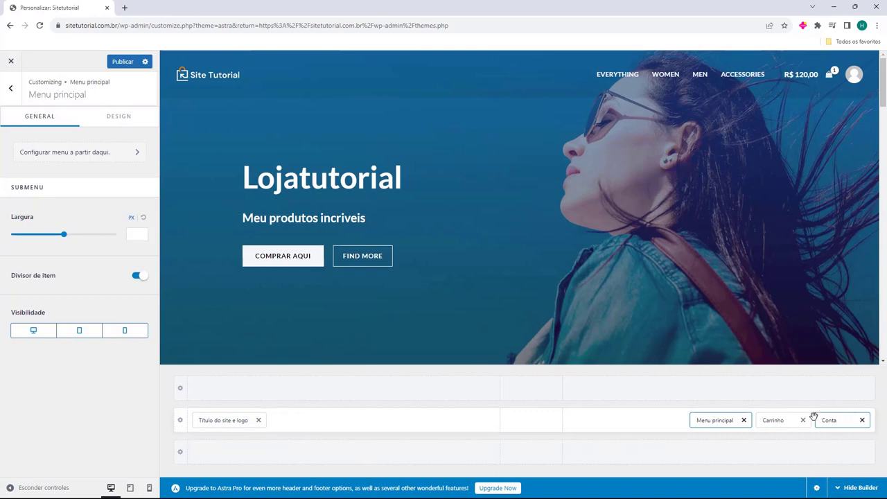
# Leave the header builder, open the footer builder and remove the "HTML 1" element holding the sale banner from the footer's upper row.
pyautogui.click(19, 103)
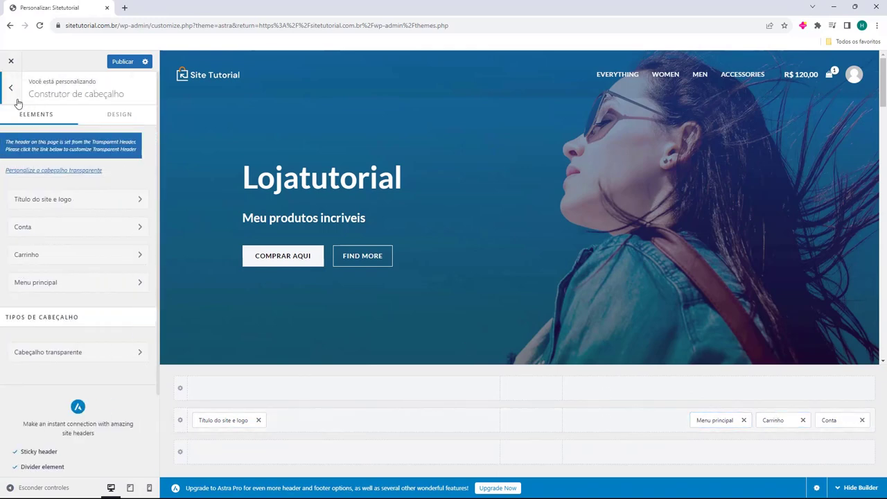
pyautogui.click(10, 95)
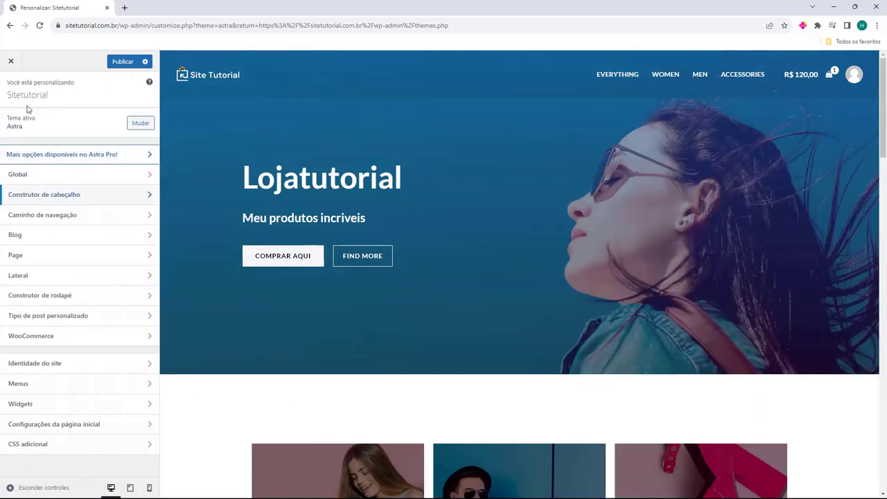
pyautogui.click(38, 297)
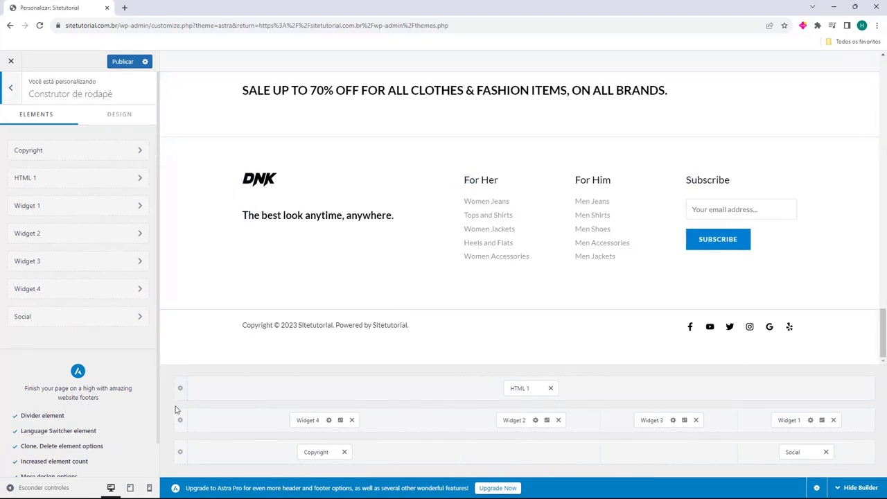
pyautogui.scroll(1, 351, 245)
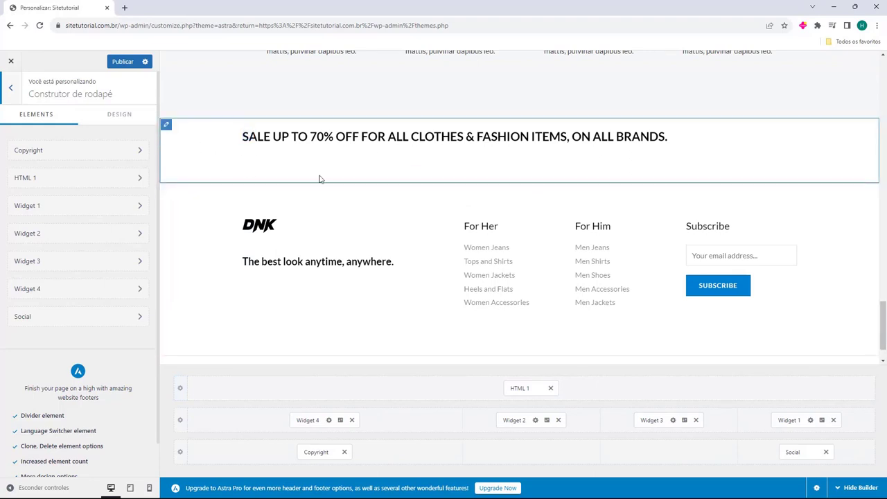
pyautogui.moveTo(327, 153); pyautogui.dragTo(528, 328)
pyautogui.click(528, 328)
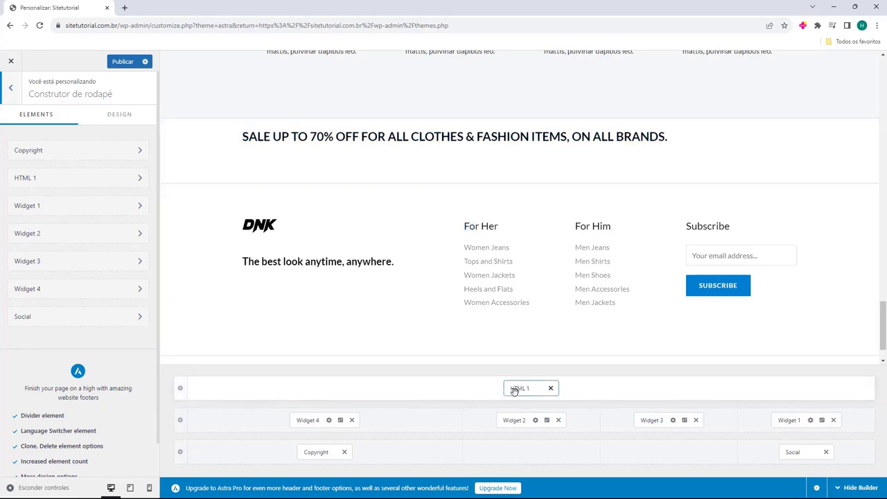
pyautogui.click(550, 388)
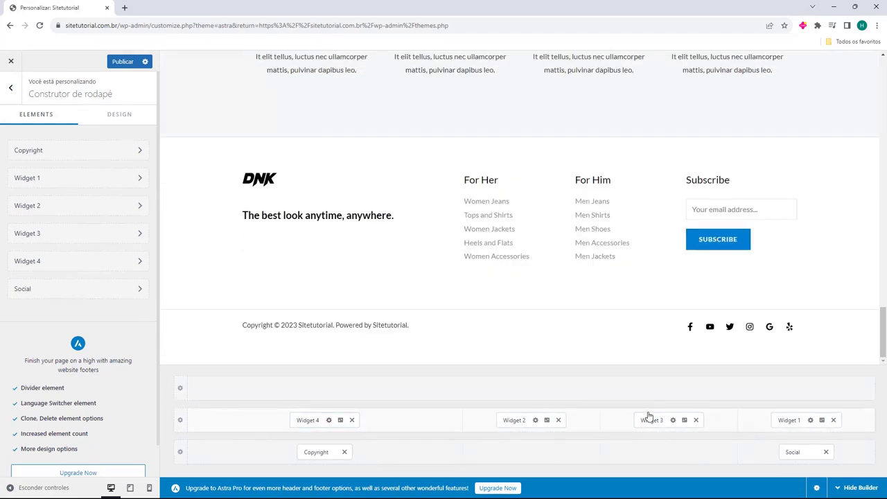
# Replace the DNK logo image in footer Widget 4 with the dark "LOGO" image from the media library.
pyautogui.click(303, 420)
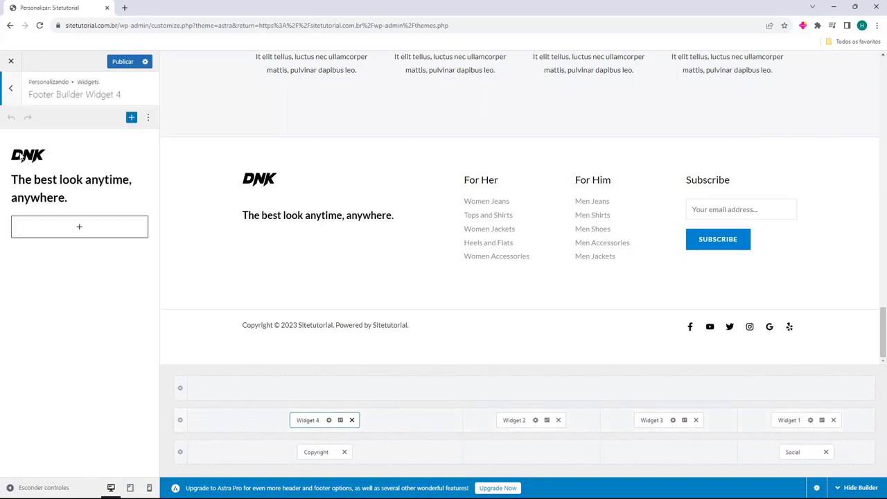
pyautogui.click(21, 157)
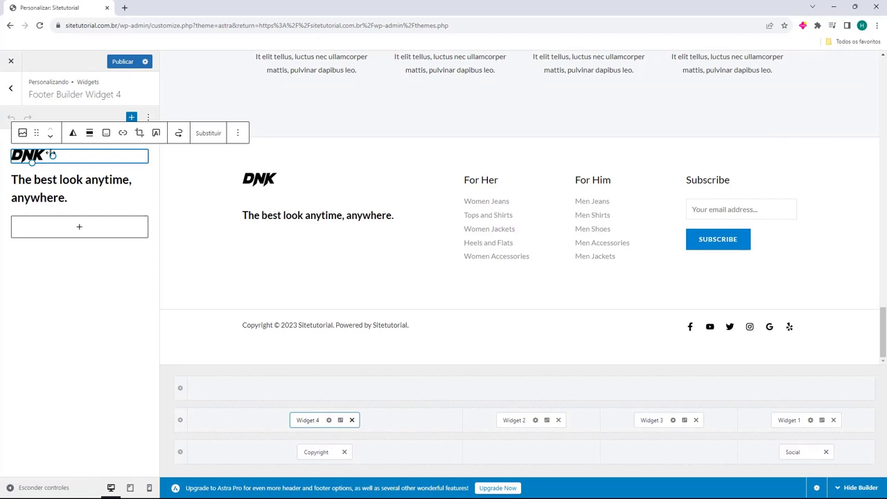
pyautogui.click(198, 134)
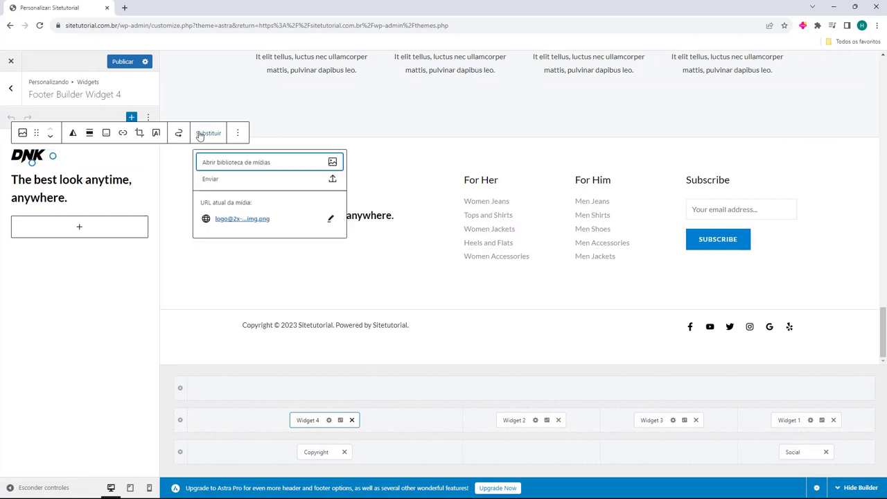
pyautogui.click(218, 165)
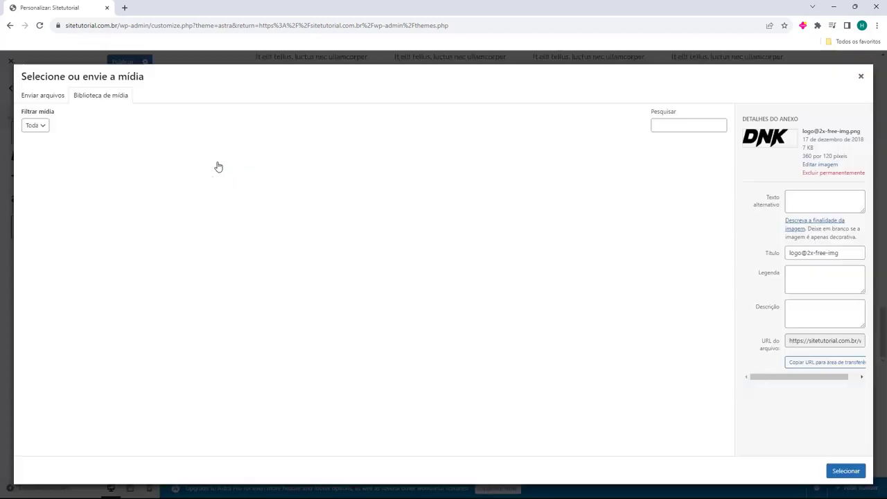
pyautogui.click(178, 175)
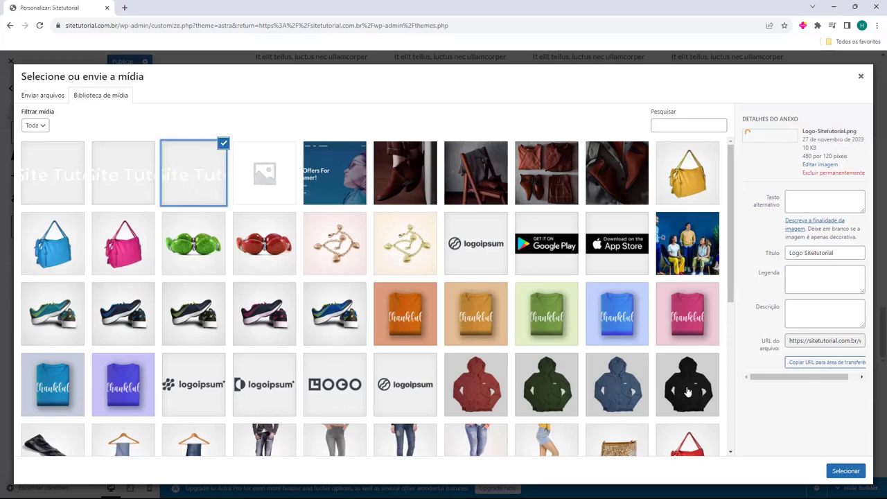
pyautogui.click(844, 470)
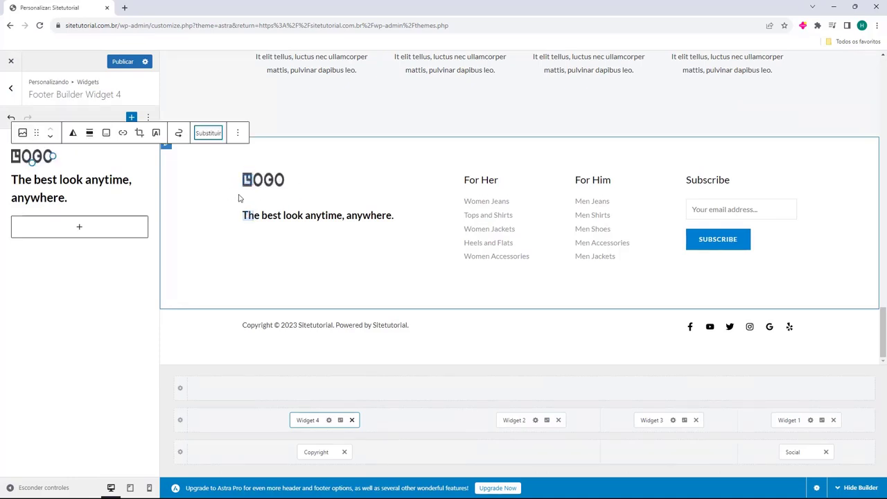
# Change the heading in footer Widget 4 to "Minha loja incrivel" and look through the blocks available for the widget.
pyautogui.moveTo(113, 196); pyautogui.dragTo(9, 182)
pyautogui.click(76, 196)
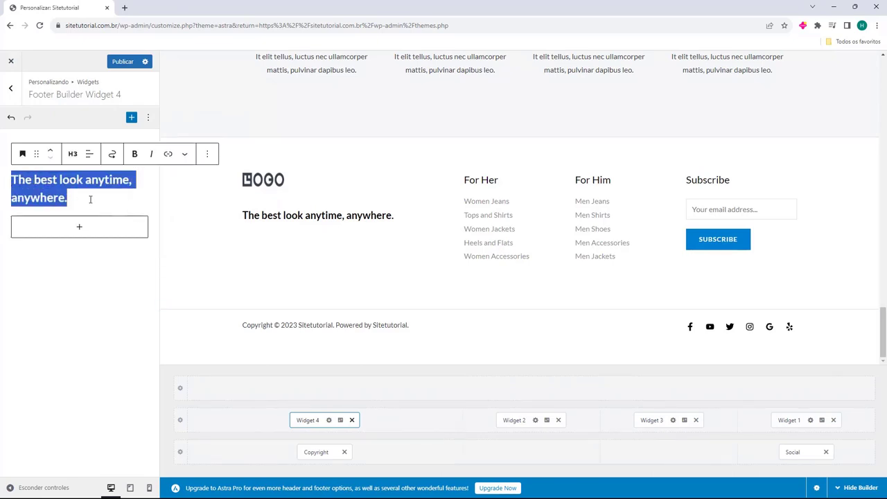
pyautogui.write('Minha loja incrivel')
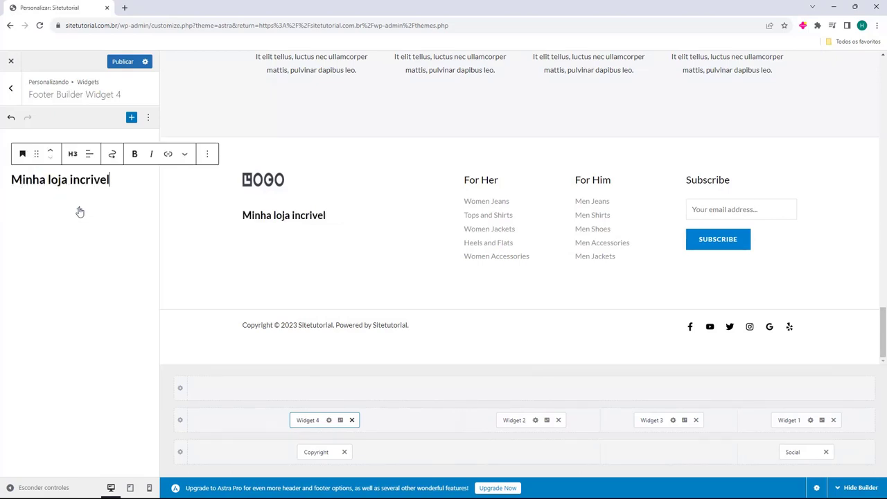
pyautogui.click(78, 210)
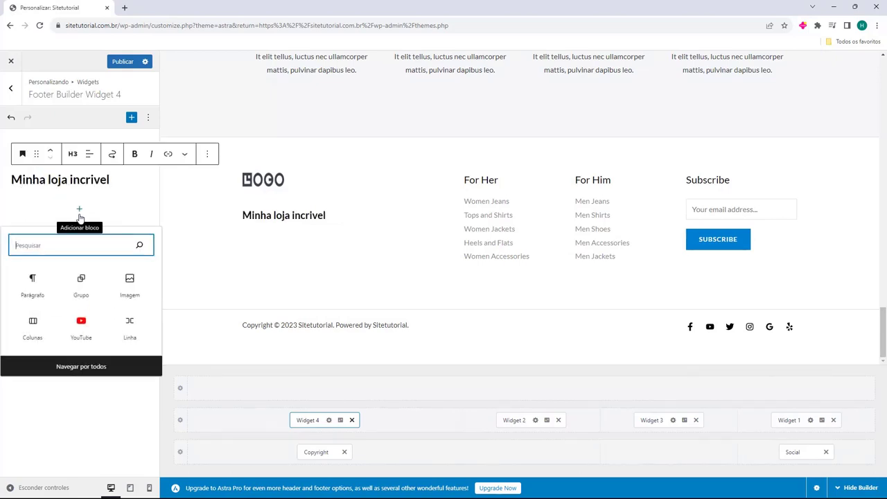
pyautogui.click(82, 366)
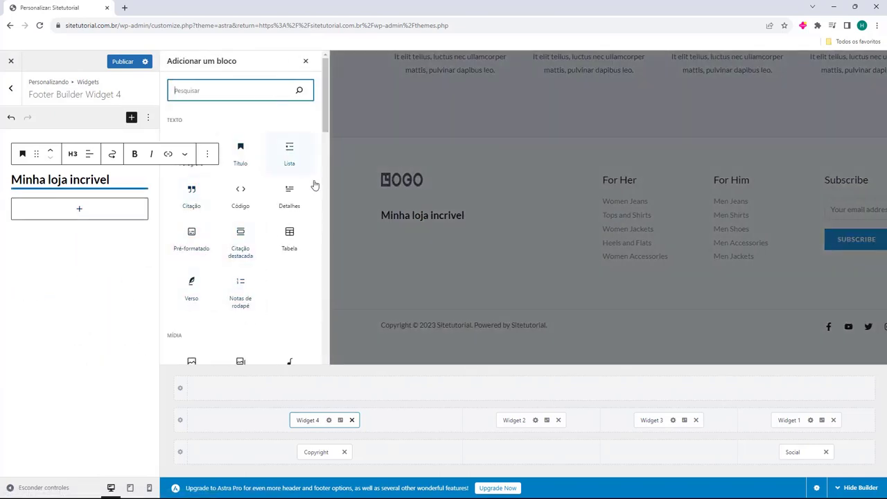
pyautogui.scroll(-2, 289, 160)
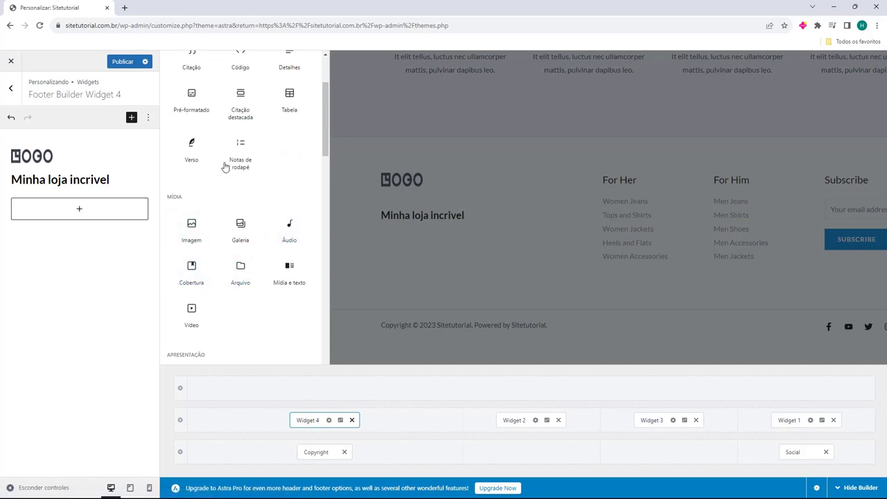
pyautogui.click(347, 233)
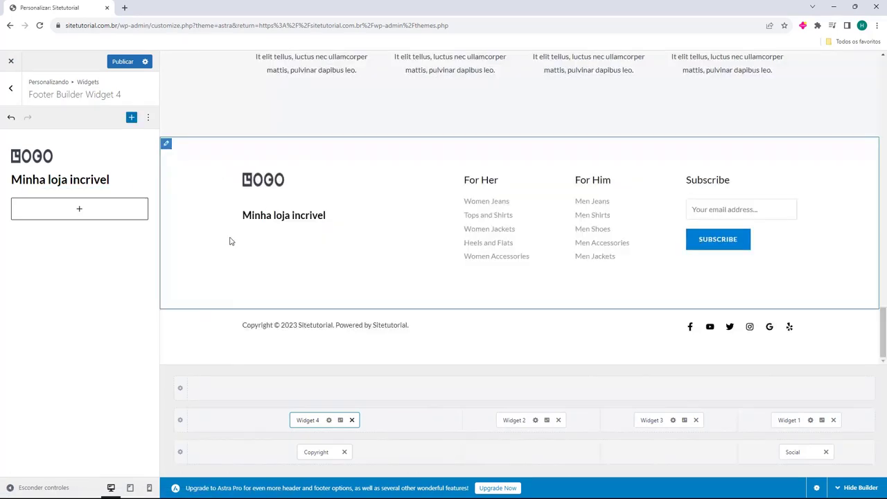
# Set the title of the menu in footer Widget 2 to "Feminino" and keep "For Her" as its selected menu.
pyautogui.click(510, 421)
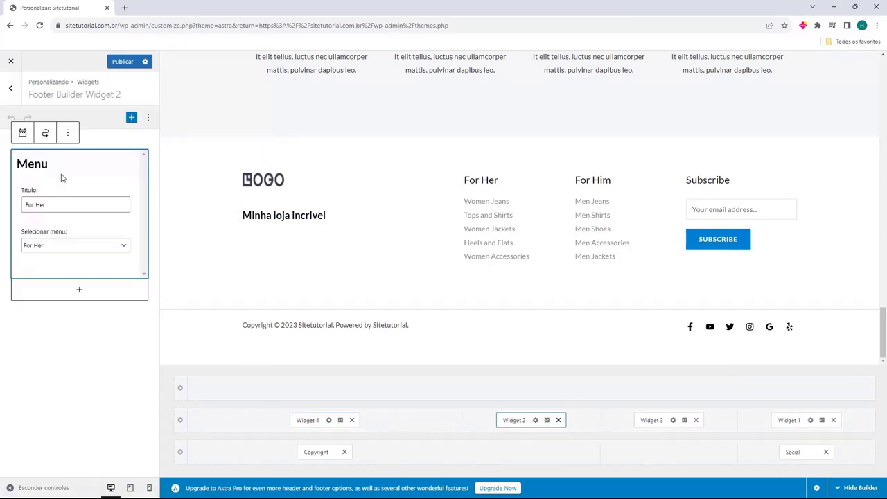
pyautogui.doubleClick(63, 168)
pyautogui.click(64, 169)
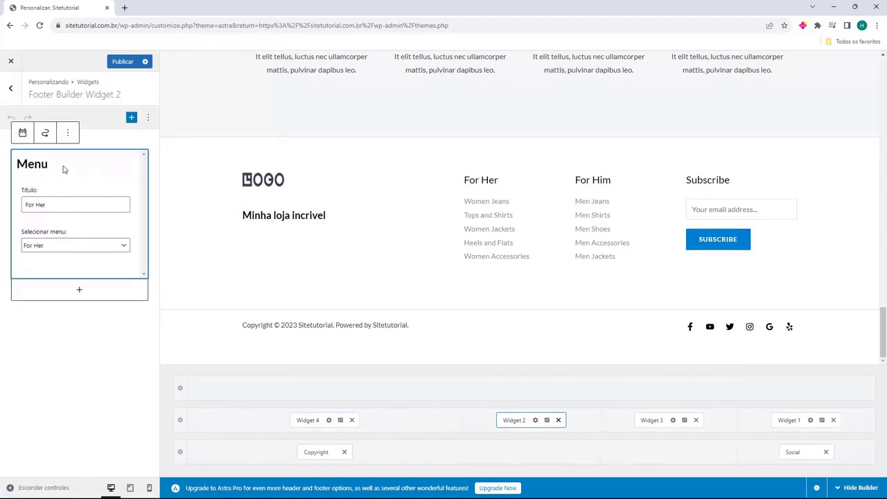
pyautogui.tripleClick(49, 205)
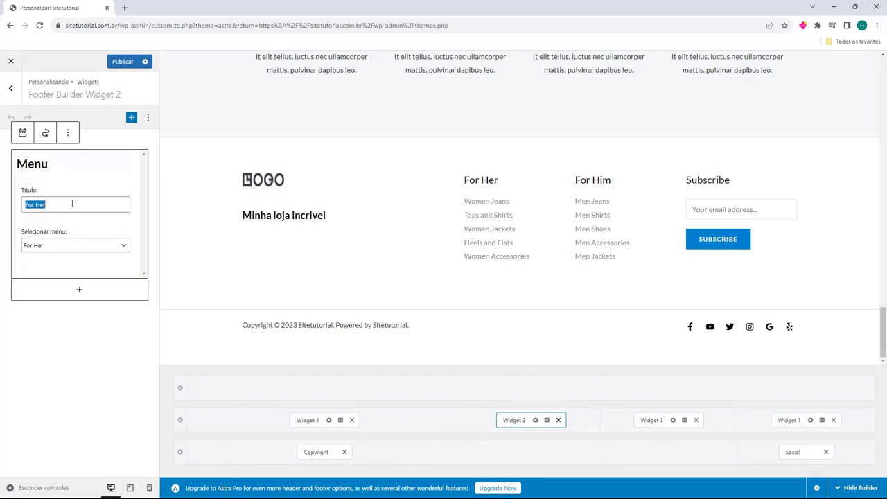
pyautogui.write('Acessorios')
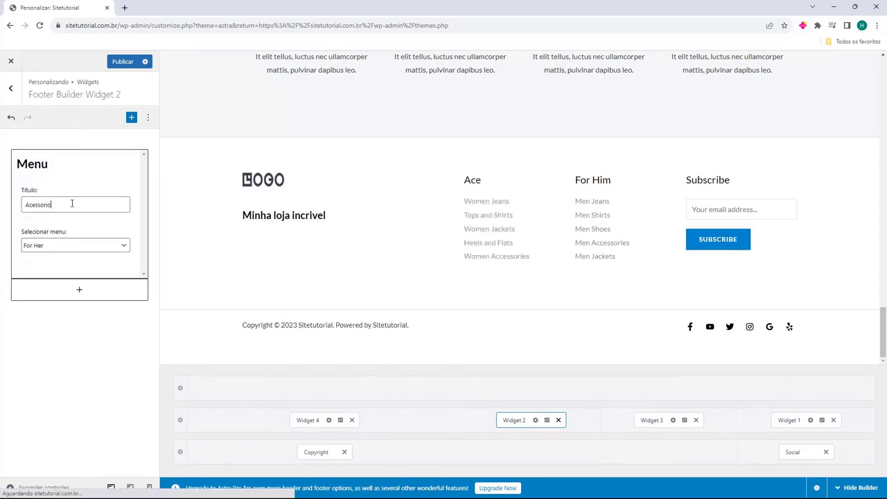
pyautogui.tripleClick(71, 203)
pyautogui.write('Feminino')
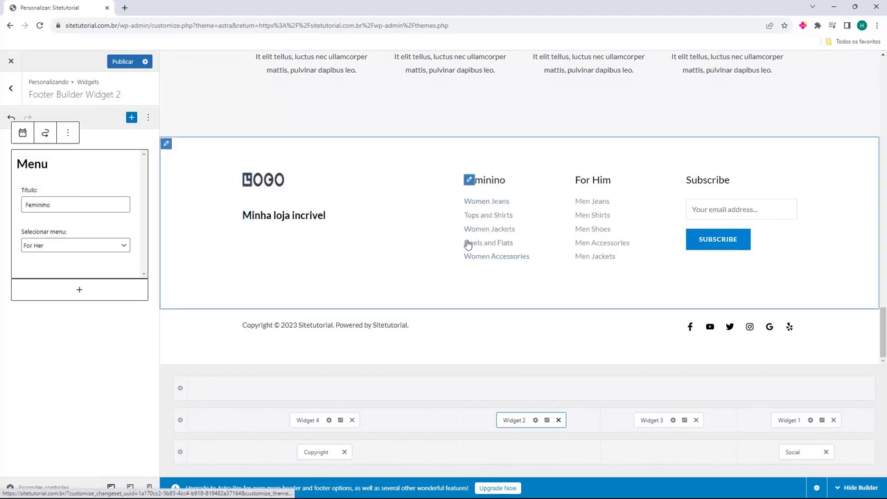
pyautogui.click(101, 246)
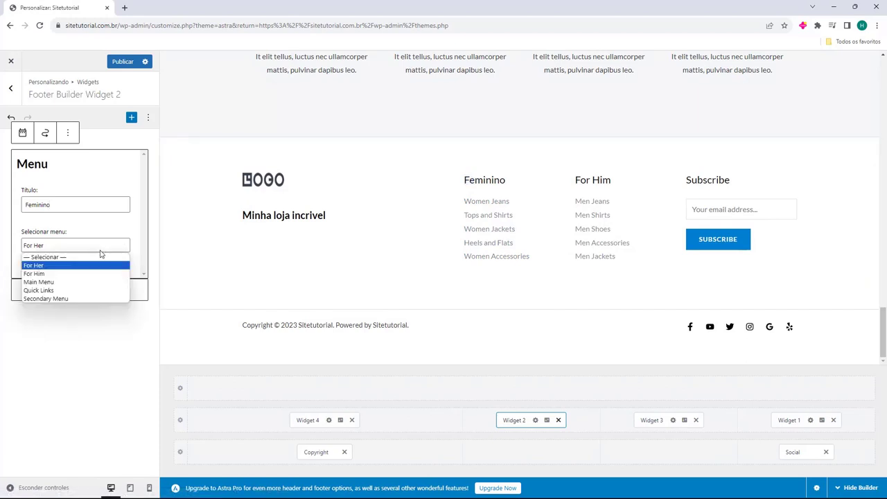
pyautogui.click(52, 268)
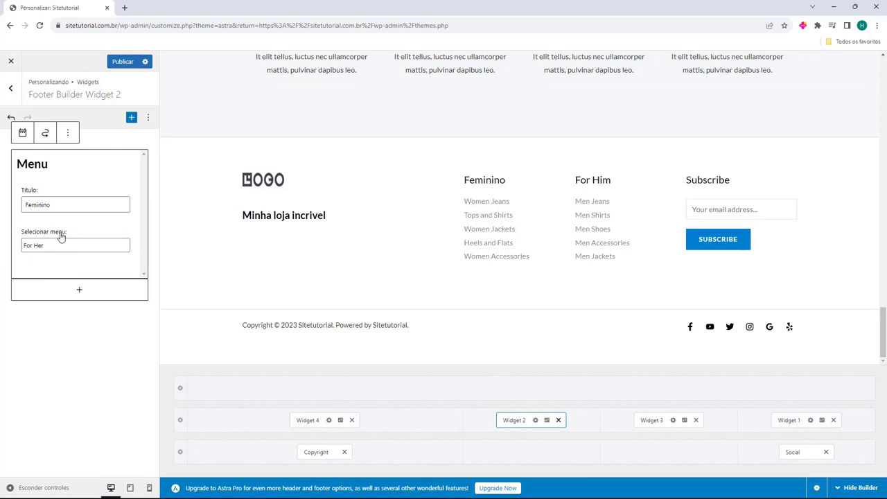
# Set the title of the menu in footer Widget 3 to "Masculino".
pyautogui.click(644, 420)
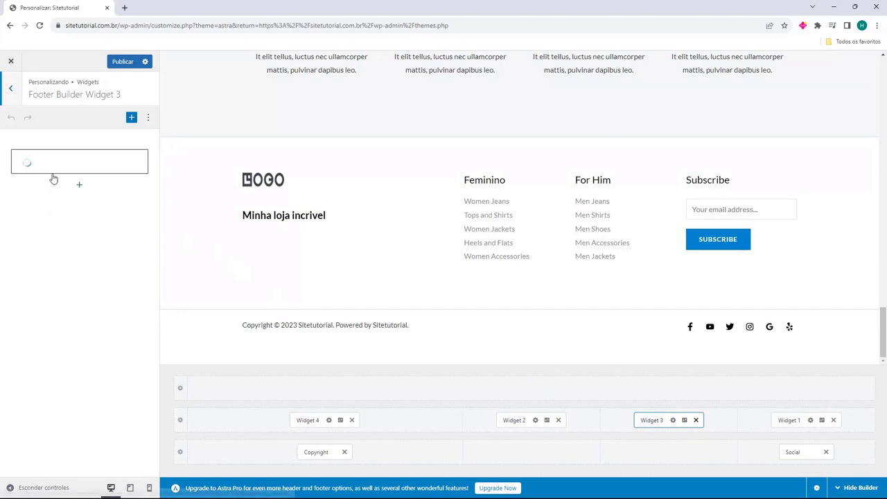
pyautogui.tripleClick(68, 203)
pyautogui.write('Masculino')
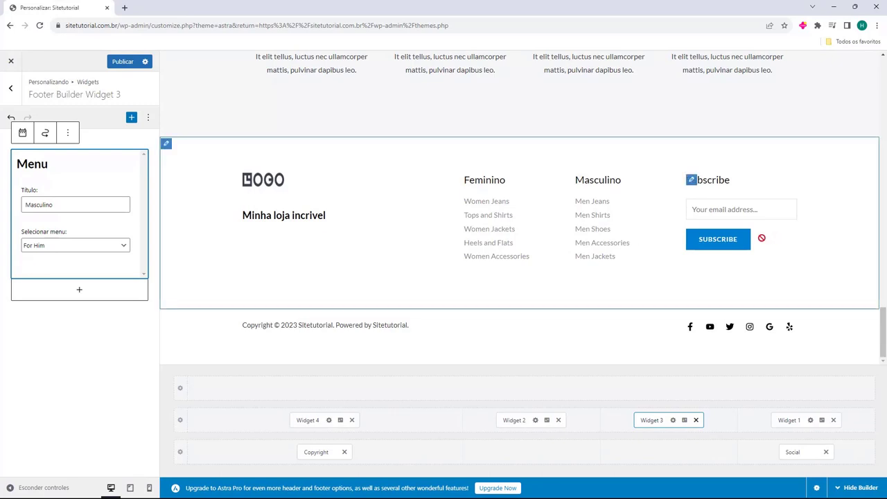
# Set the title of the WPForms subscription form in footer Widget 1 to "Inscreva-se".
pyautogui.click(777, 421)
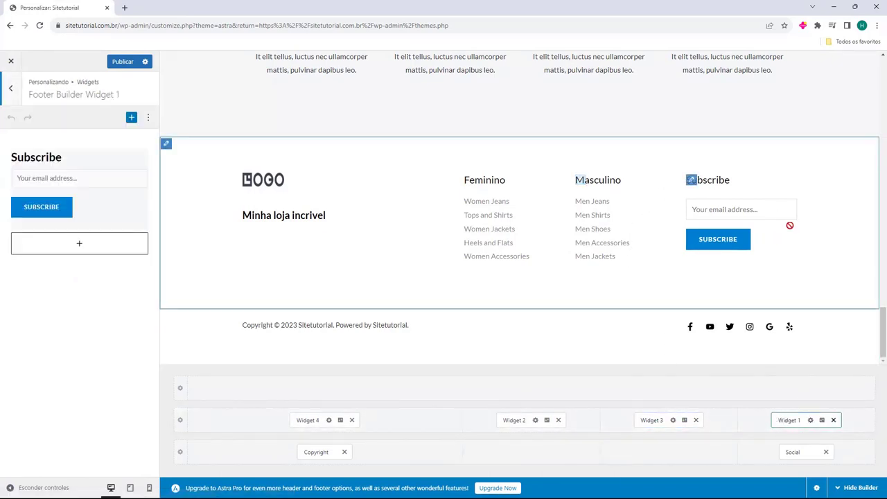
pyautogui.click(55, 172)
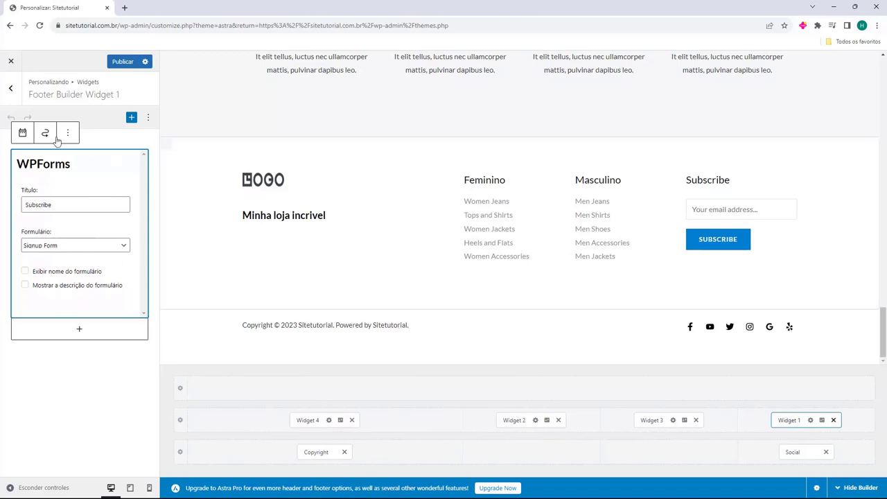
pyautogui.tripleClick(81, 204)
pyautogui.write('Inscreva-se')
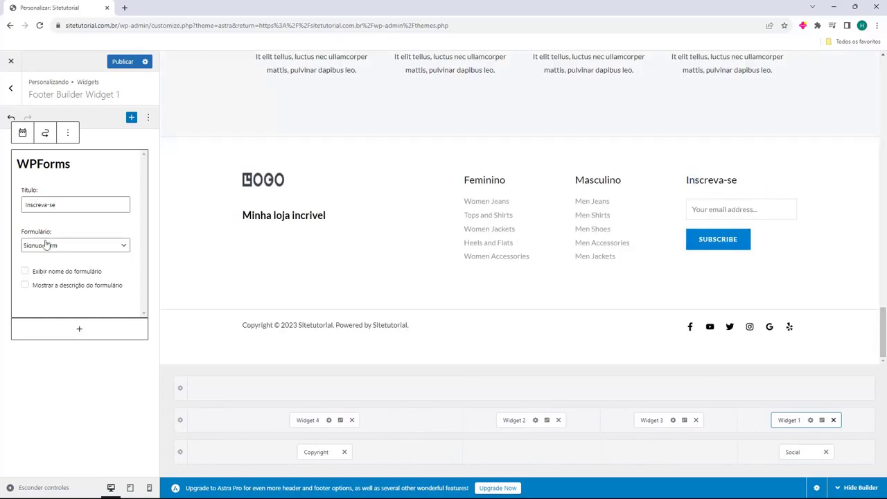
pyautogui.click(548, 329)
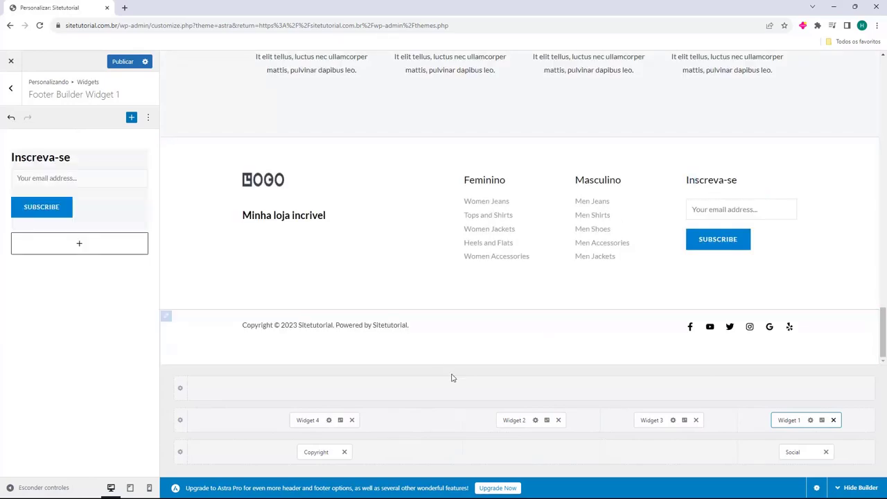
# Remove the [current_year] placeholder and the "Powered by [site_title]." text from the footer's copyright notice.
pyautogui.click(316, 452)
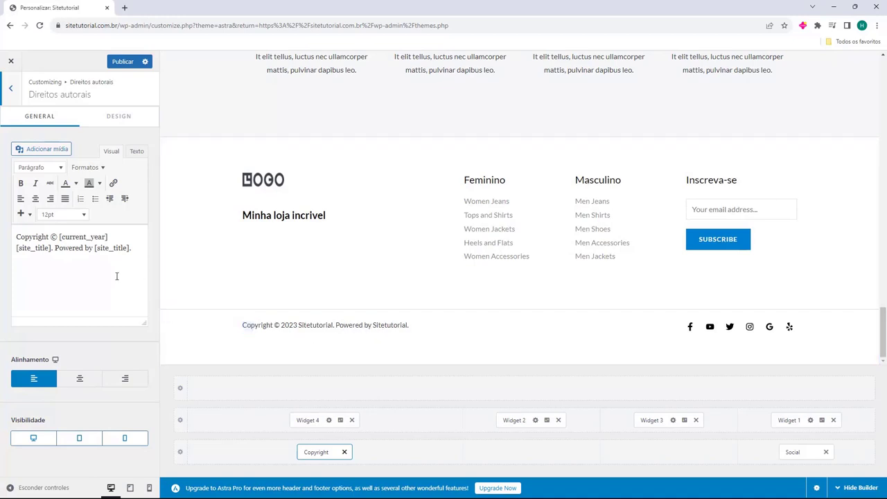
pyautogui.moveTo(131, 248); pyautogui.dragTo(8, 236)
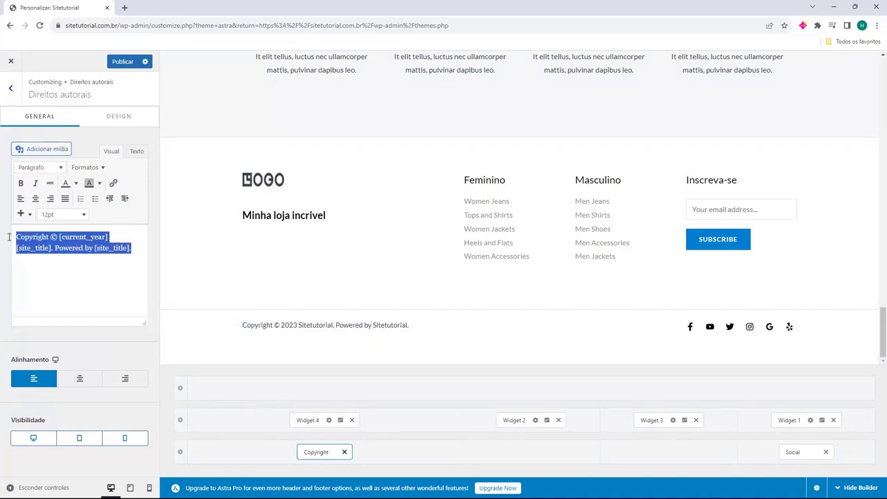
pyautogui.hotkey('ctrl', 'x')
pyautogui.hotkey('ctrl', 'v')
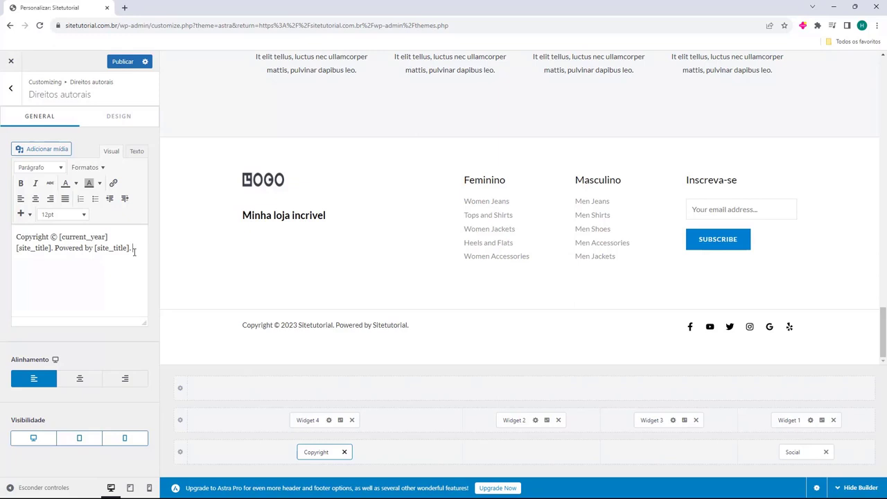
pyautogui.moveTo(114, 240); pyautogui.dragTo(64, 240)
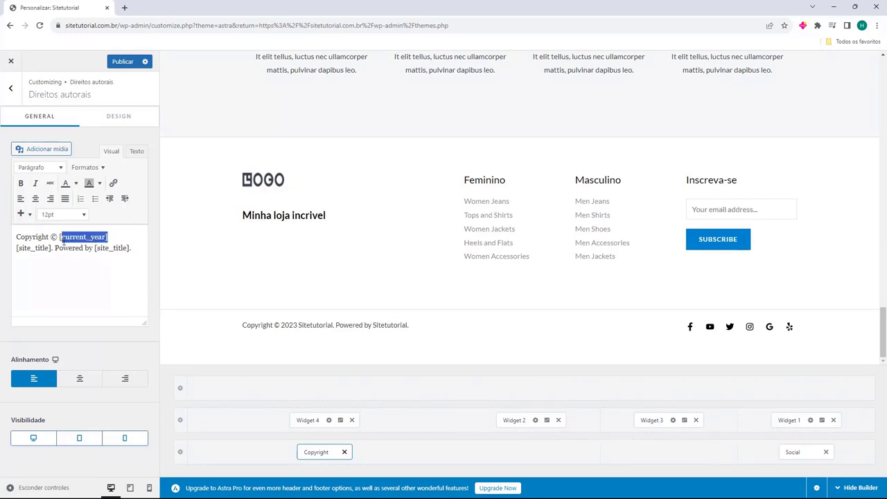
pyautogui.press('BackSpace')
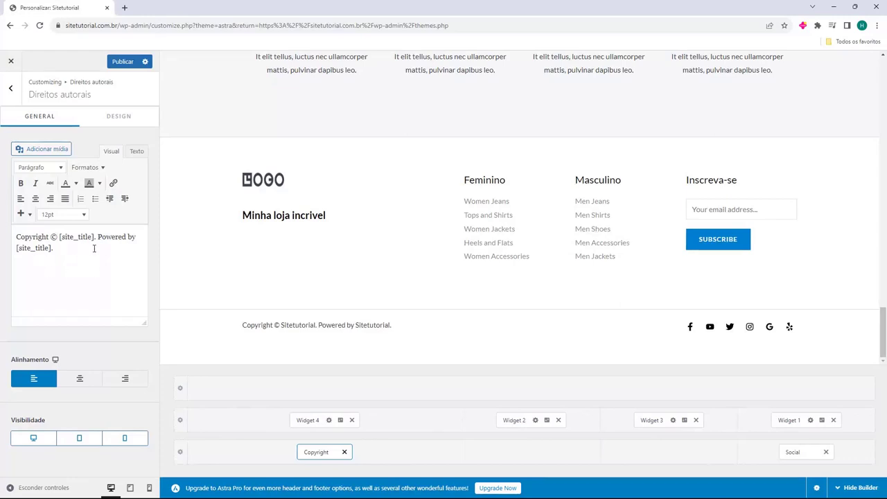
pyautogui.moveTo(97, 247); pyautogui.dragTo(98, 239)
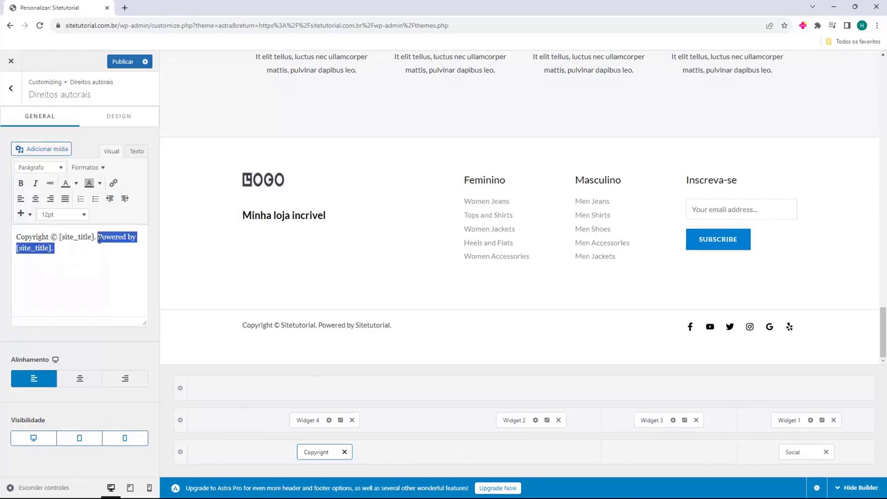
pyautogui.press('BackSpace')
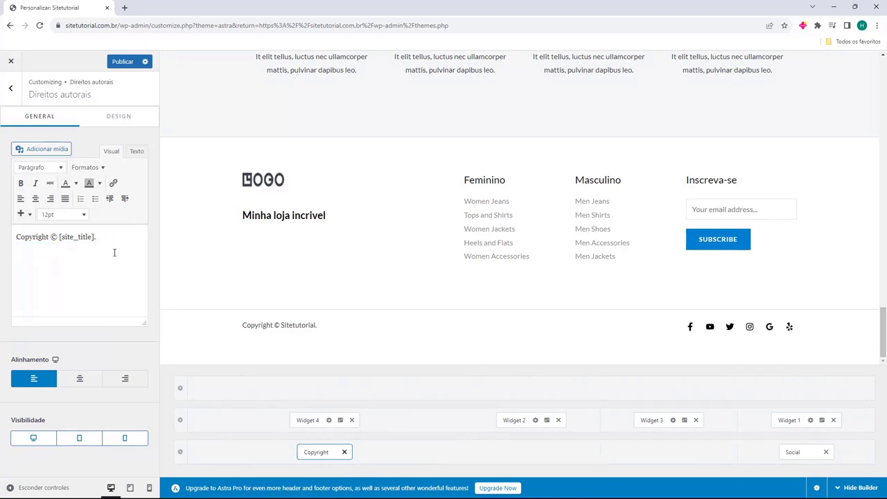
# End the footer's copyright notice with " - CNPJ:" in place of the period, followed by the company's registration number.
pyautogui.write('- C')
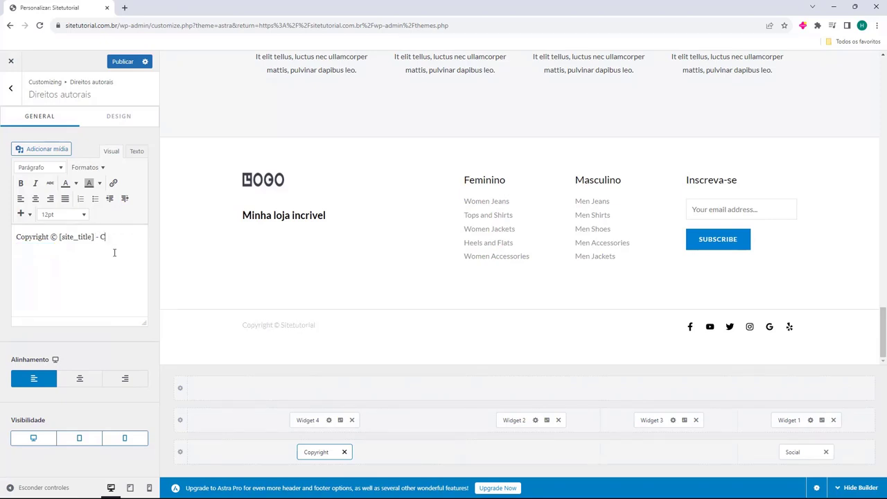
pyautogui.write('NPJ:')
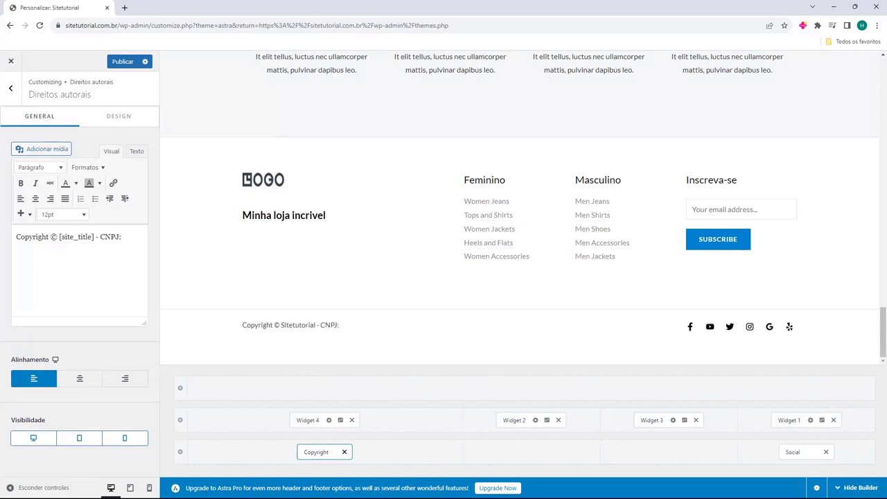
pyautogui.hotkey('ctrl', 'v')
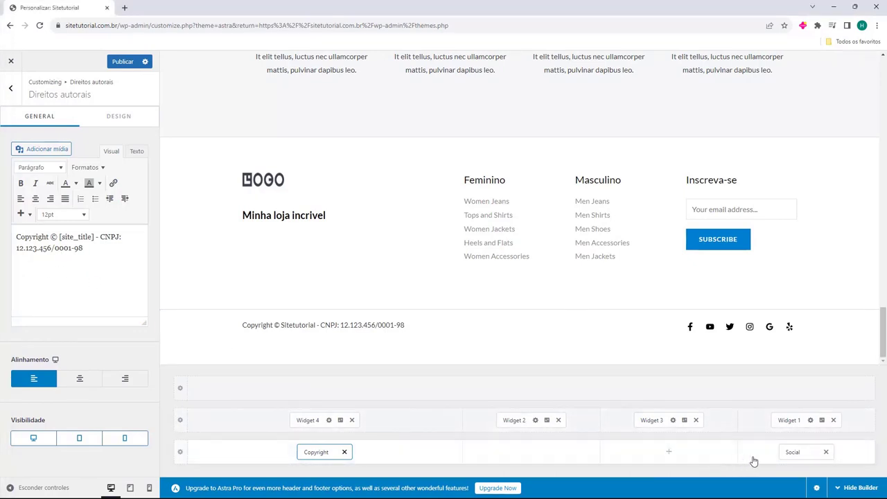
# Examine the label, URL and icon settings of the Facebook entry in the footer's social icons.
pyautogui.click(793, 452)
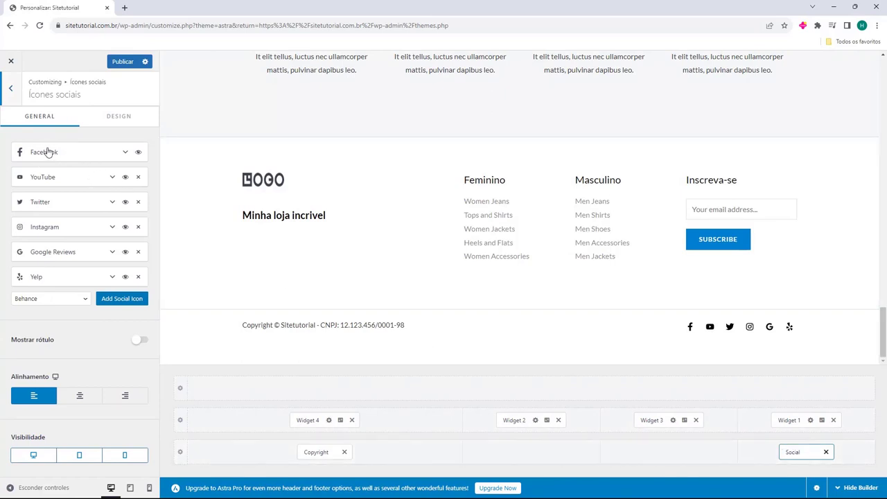
pyautogui.click(103, 158)
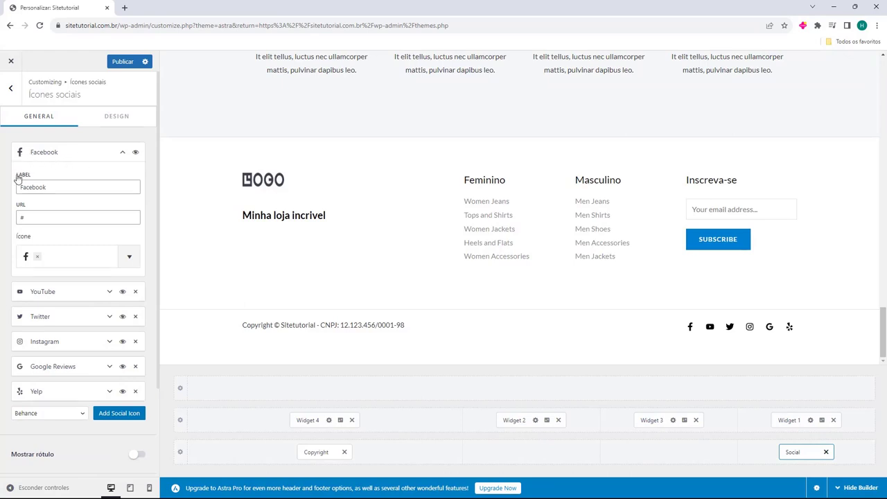
pyautogui.doubleClick(22, 218)
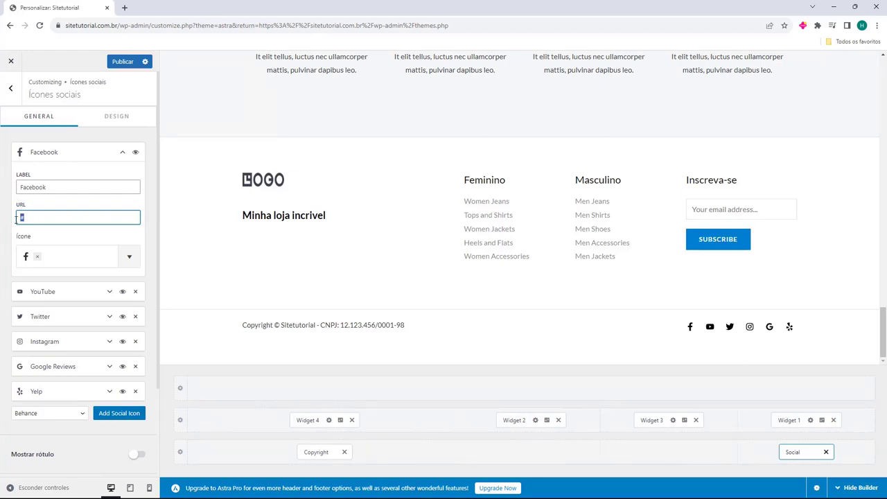
pyautogui.click(120, 154)
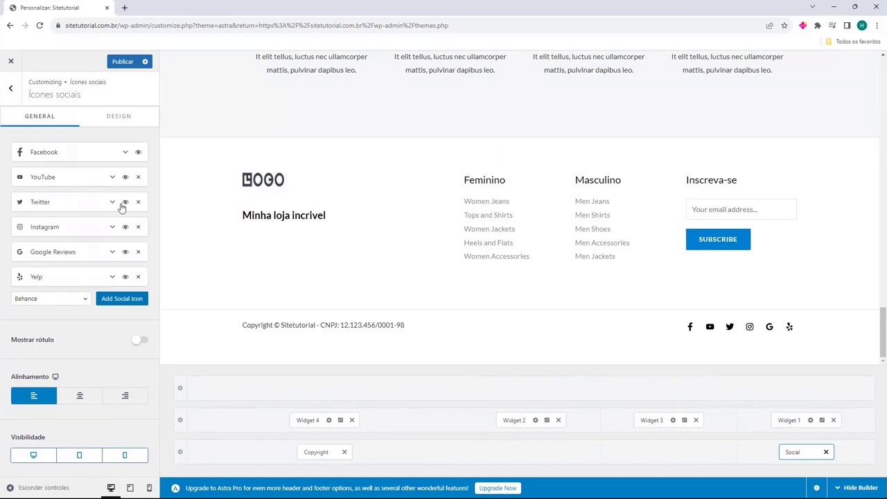
# Remove Yelp and Google Reviews from the footer's social icons and add a WhatsApp icon.
pyautogui.click(139, 277)
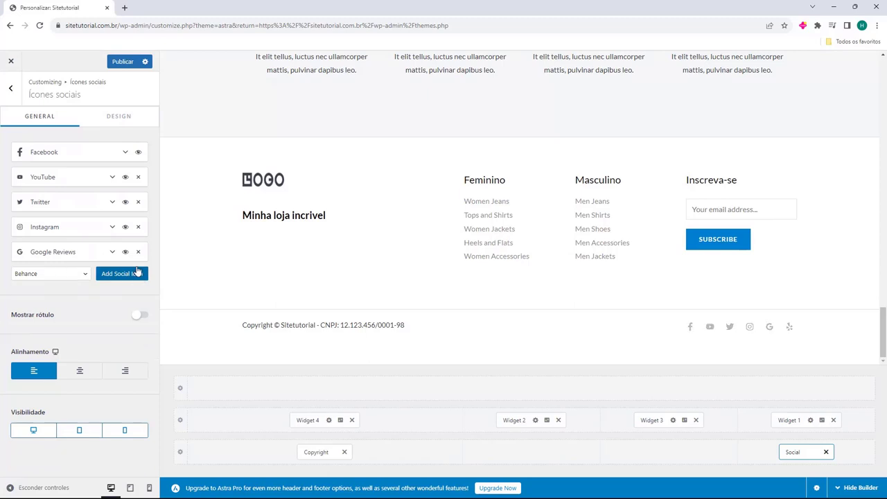
pyautogui.click(137, 254)
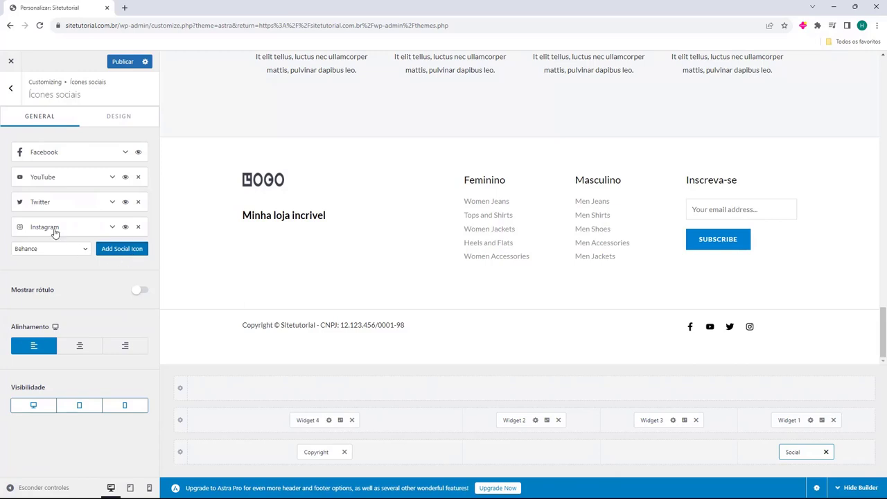
pyautogui.click(23, 251)
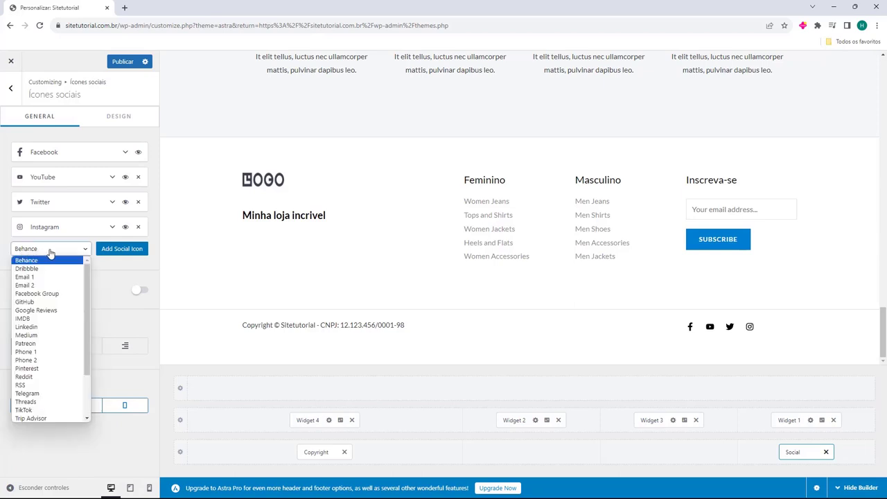
pyautogui.scroll(-2, 56, 273)
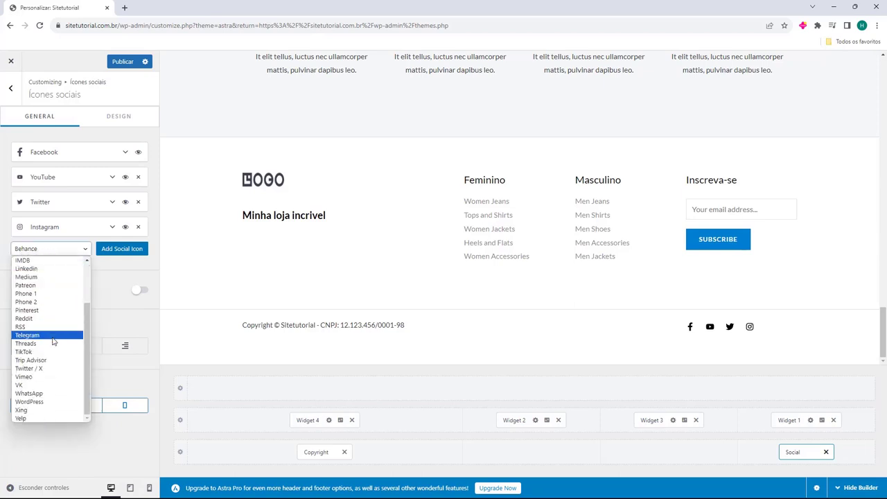
pyautogui.click(32, 394)
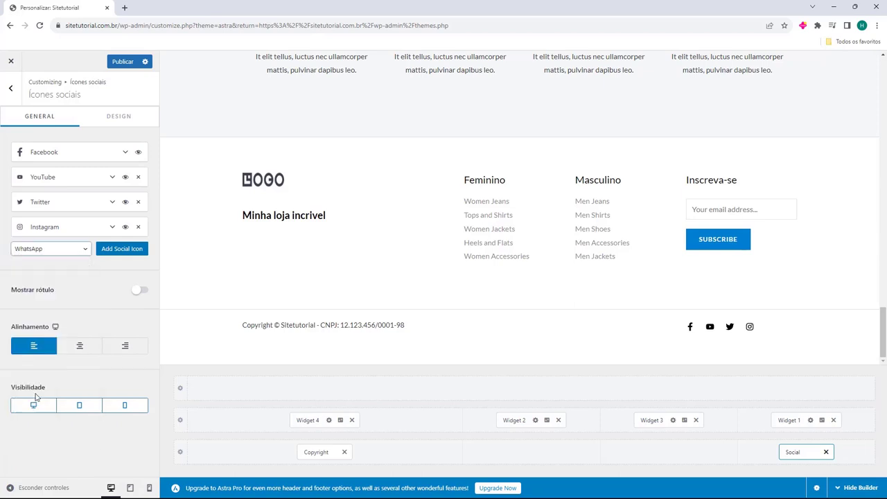
pyautogui.click(117, 253)
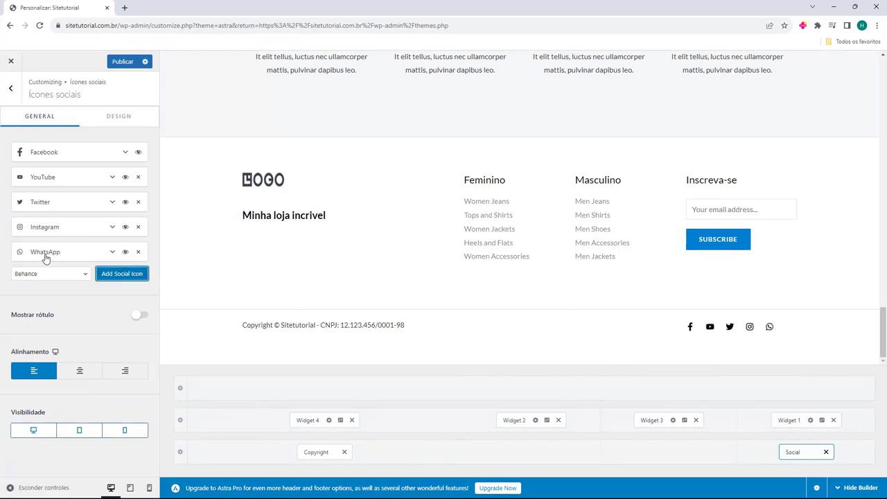
# Examine the URL setting of the WhatsApp entry in the footer's social icons.
pyautogui.click(43, 258)
pyautogui.click(35, 319)
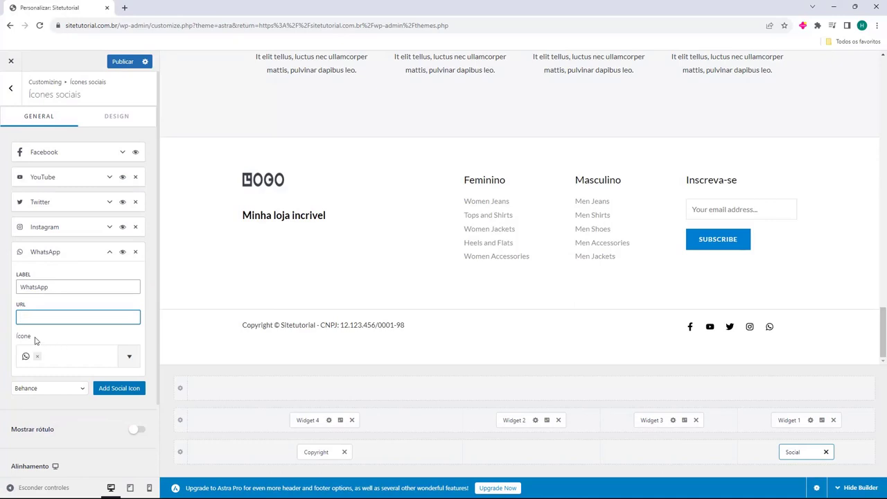
pyautogui.click(50, 256)
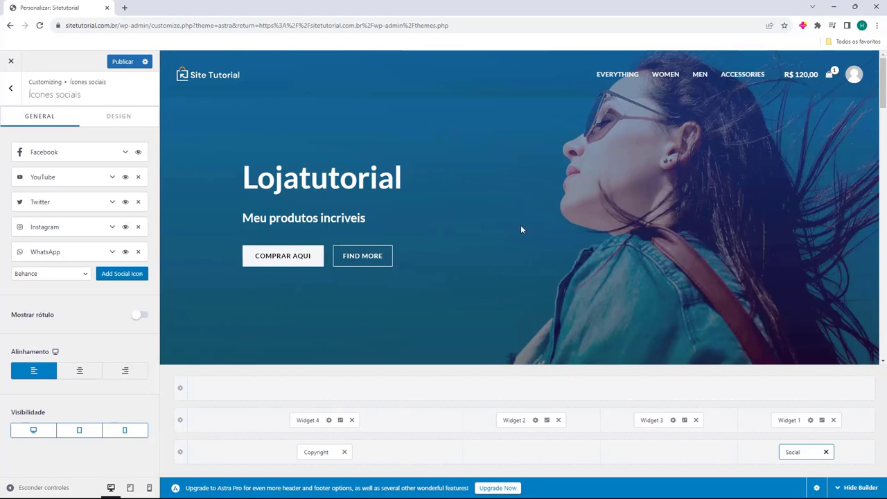
# Publish the theme customizations and close the customizer.
pyautogui.click(122, 66)
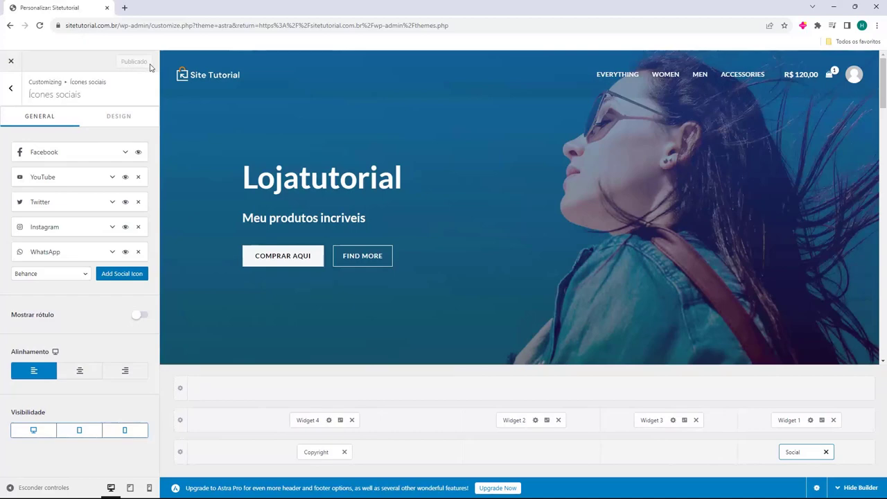
pyautogui.click(11, 64)
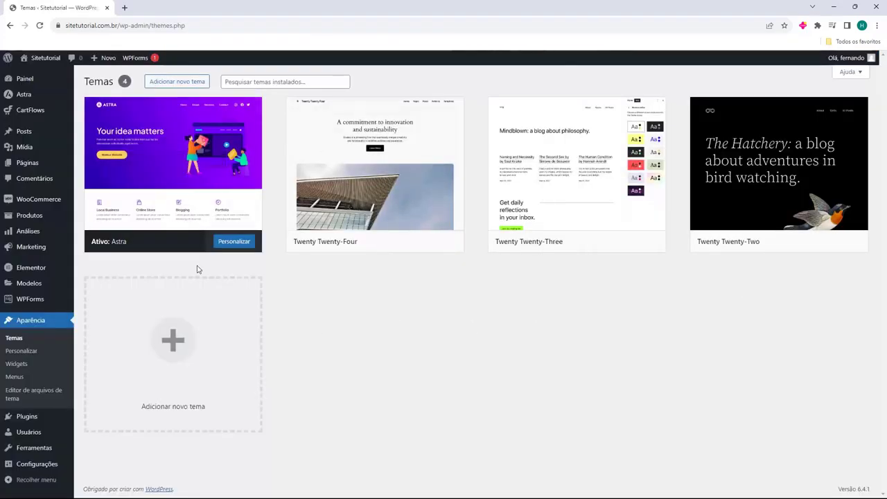
# Open the published store in a new browser tab and examine its home page down to the footer.
pyautogui.moveTo(38, 59)
pyautogui.middleClick(37, 74)
pyautogui.click(152, 8)
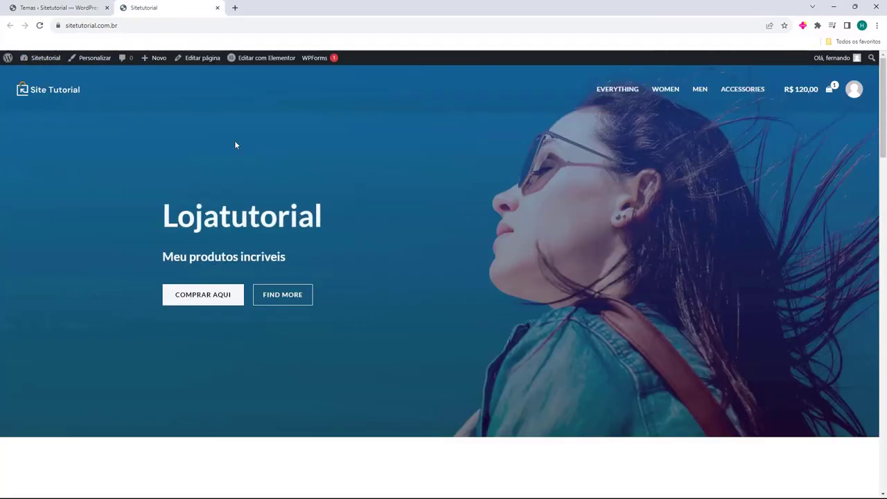
pyautogui.scroll(-7, 318, 161)
pyautogui.scroll(-12, 330, 152)
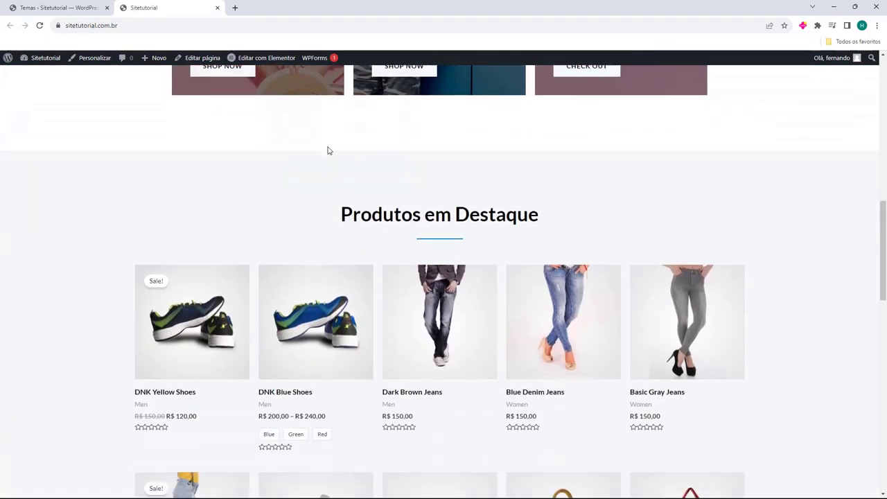
pyautogui.scroll(-3, 269, 166)
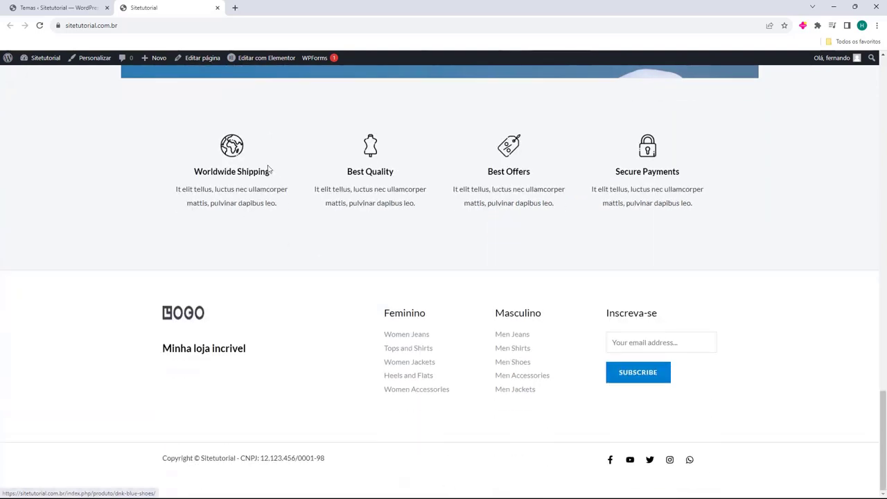
# Examine the DNK Yellow Shoes product page with its header and footer, and close the store's browser tab.
pyautogui.scroll(14, 151, 300)
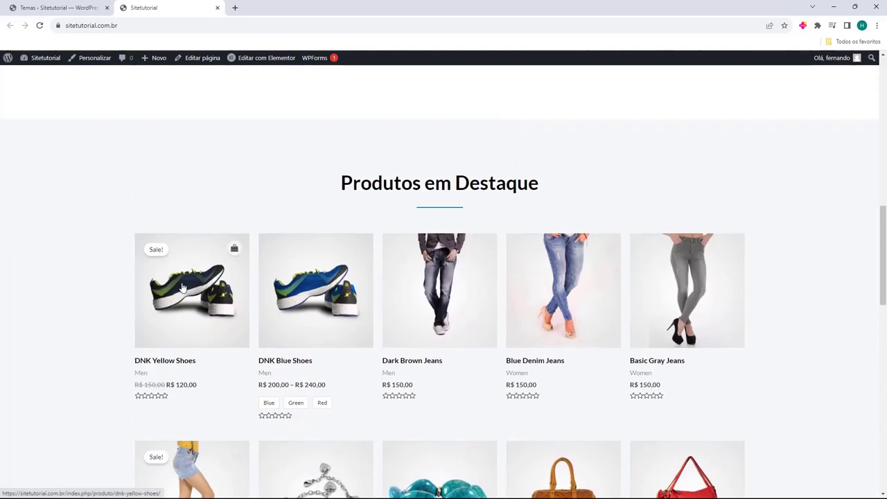
pyautogui.click(196, 291)
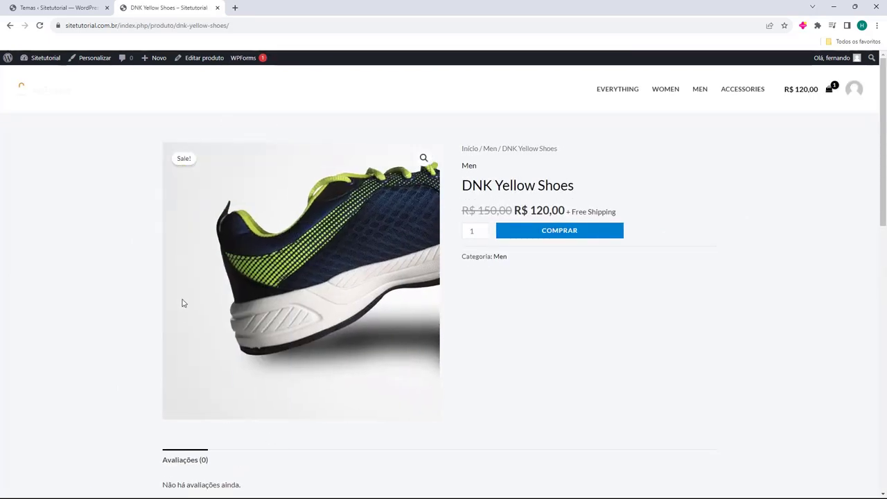
pyautogui.scroll(-10, 121, 187)
pyautogui.scroll(-2, 131, 208)
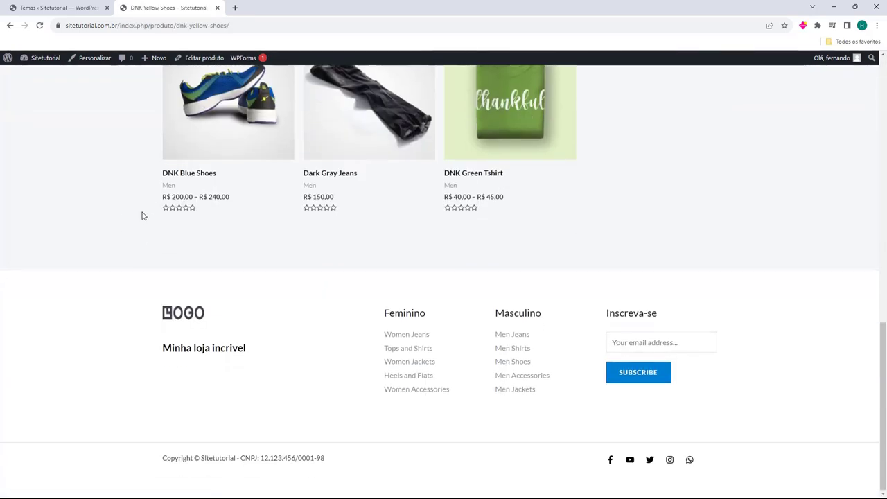
pyautogui.scroll(9, 142, 253)
pyautogui.scroll(2, 137, 257)
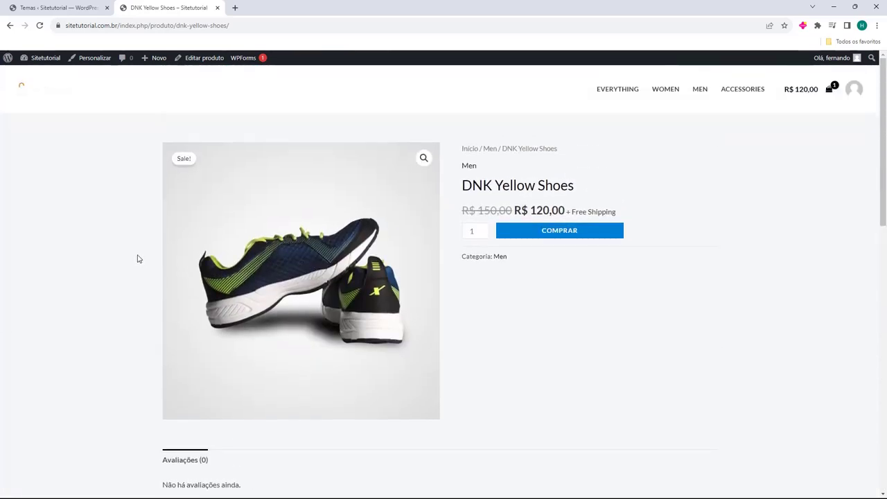
pyautogui.hotkey('ctrl', 'w')
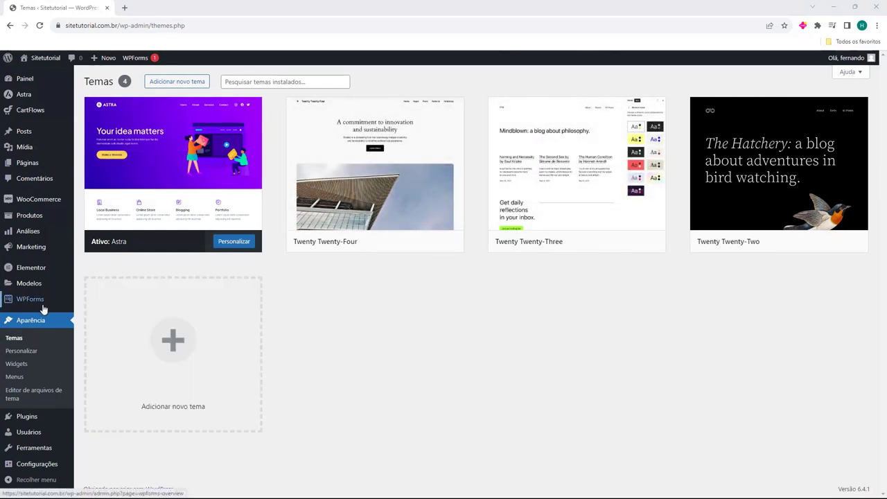
# Search the plugin directory for "ald dropshipping" and install and activate ALD – Dropshipping and Fulfillment for AliExpress and WooCommerce.
pyautogui.click(26, 418)
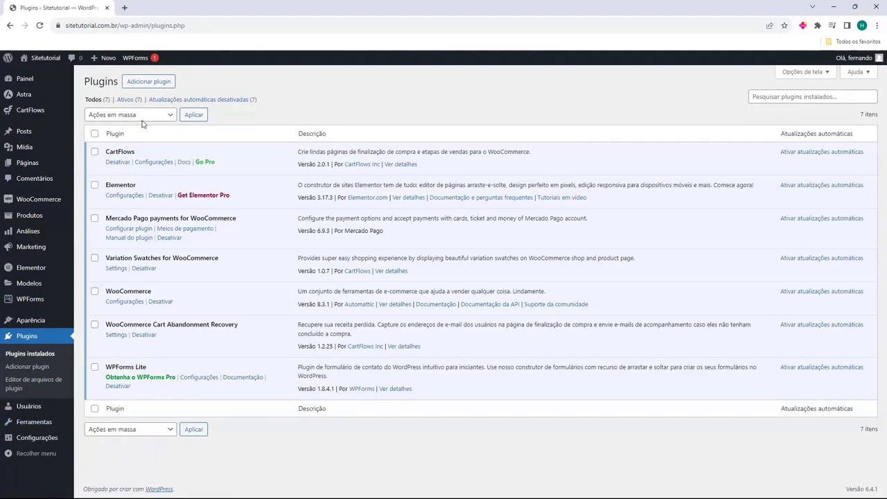
pyautogui.click(143, 82)
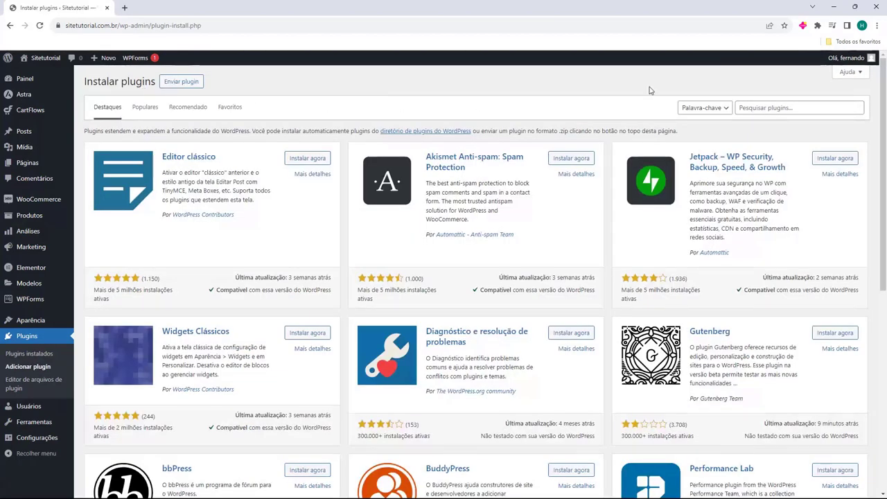
pyautogui.click(757, 108)
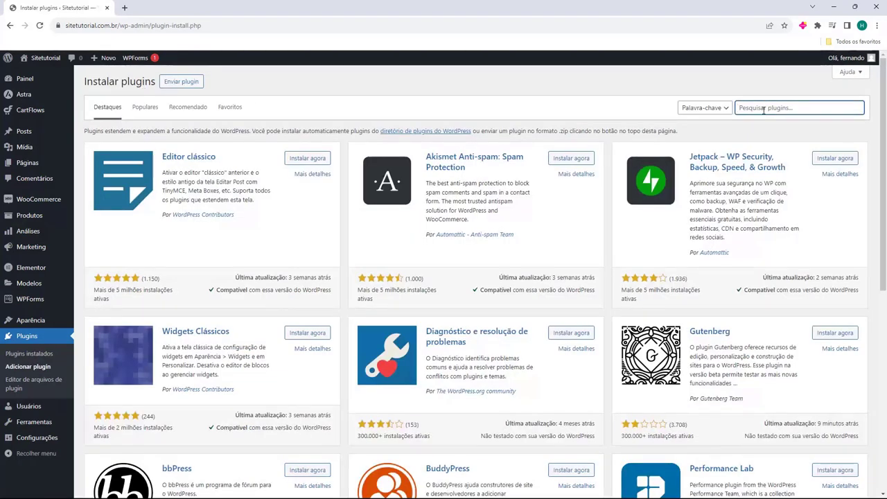
pyautogui.write('ald d')
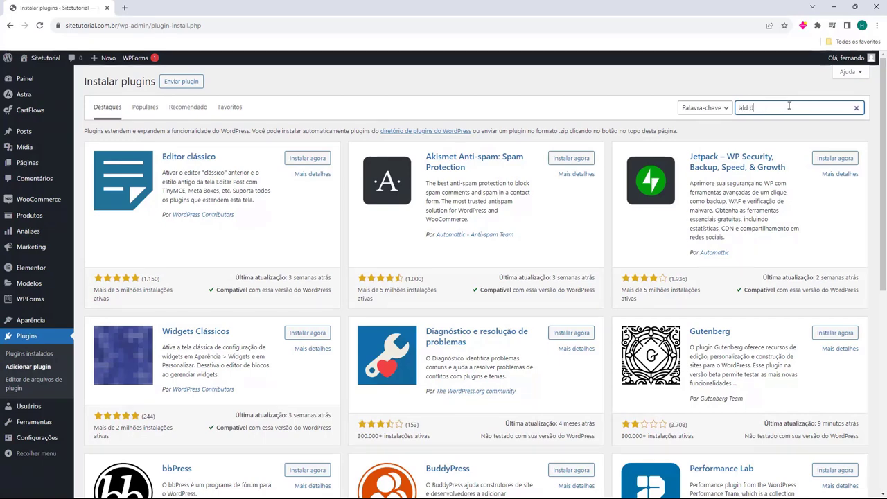
pyautogui.write('r')
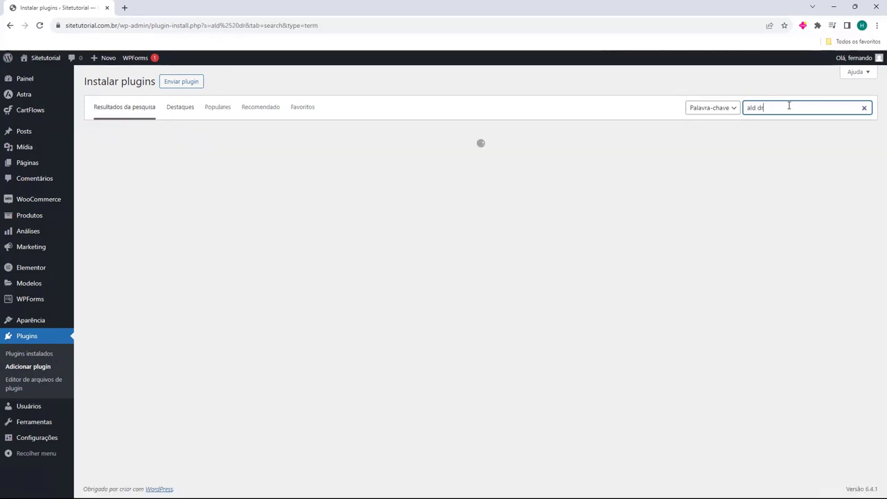
pyautogui.write('opshipping')
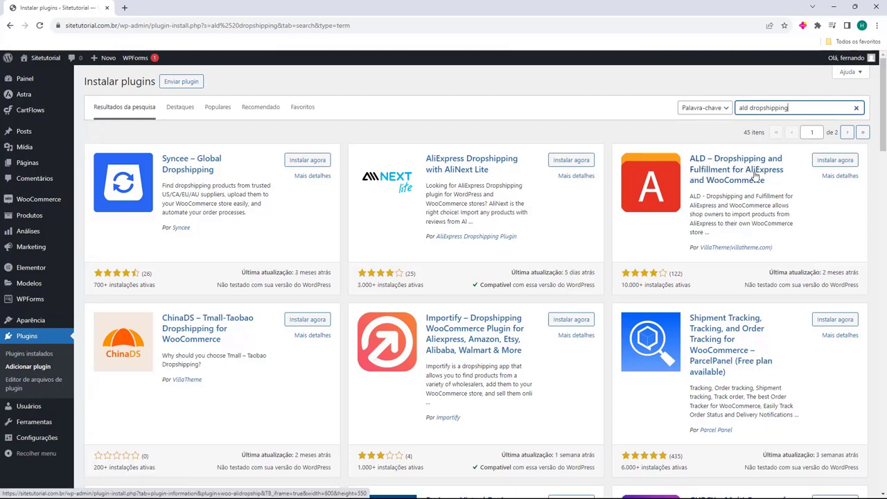
pyautogui.click(834, 161)
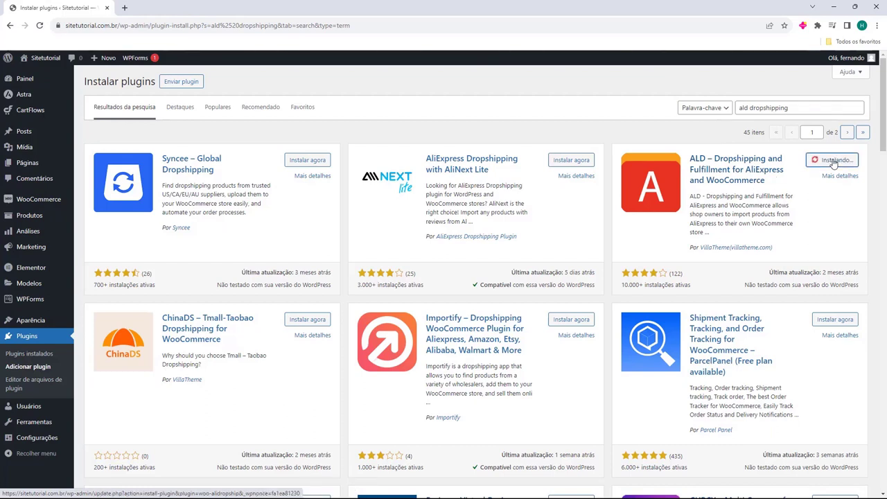
pyautogui.click(846, 164)
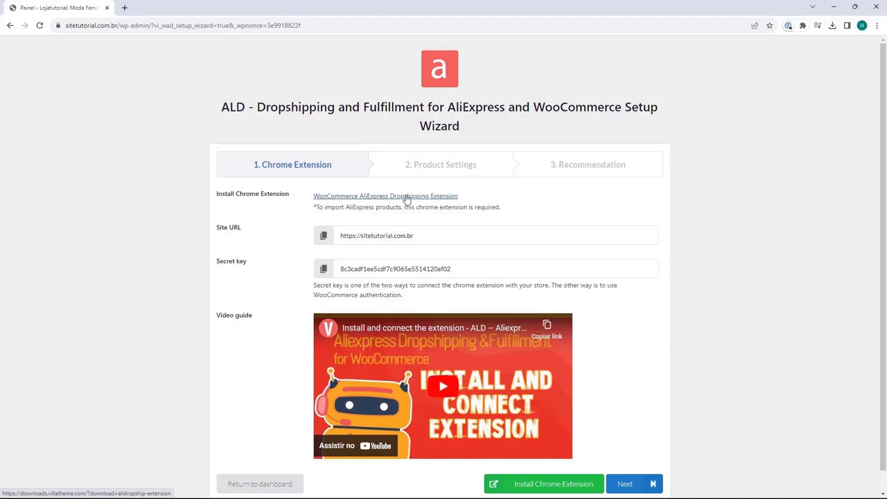
# Add the WooCommerce AliExpress Dropshipping Extension linked in the ALD setup wizard to Chrome.
pyautogui.click(381, 199)
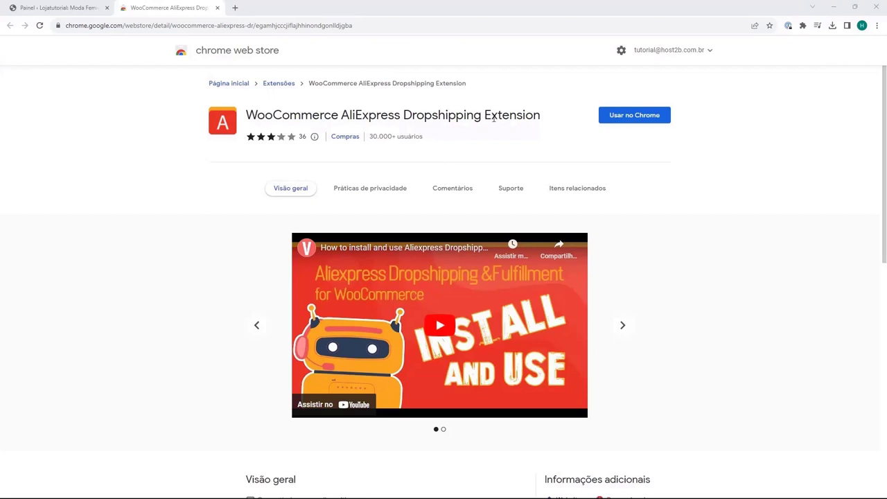
pyautogui.click(627, 122)
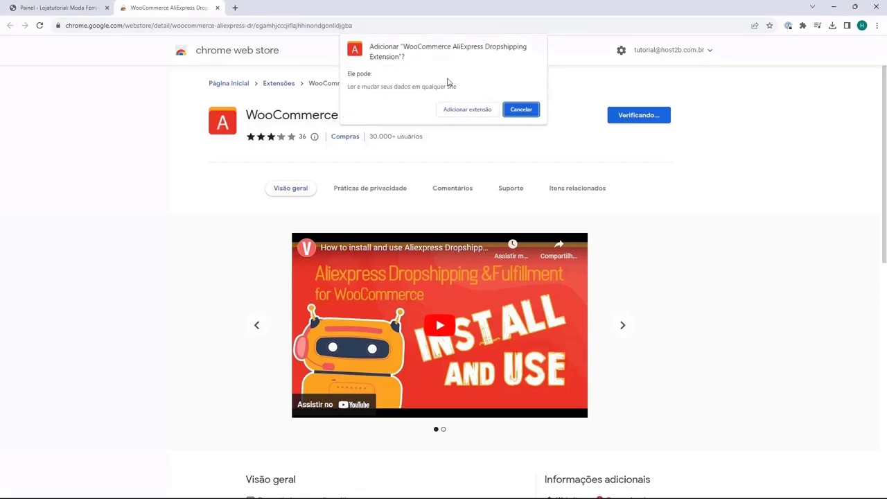
pyautogui.click(464, 111)
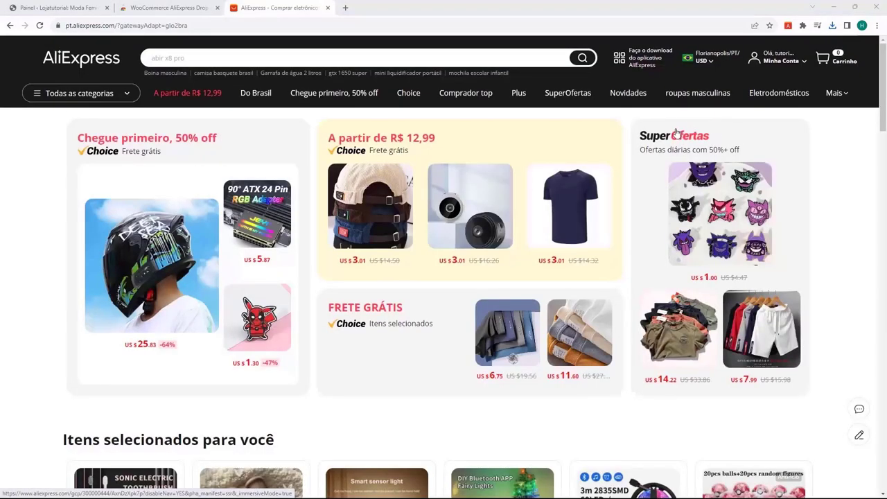
# Copy the site URL from the ALD setup wizard and enter sitetutorial.com.br as the store domain in the AliExpress dropshipping extension.
pyautogui.click(787, 26)
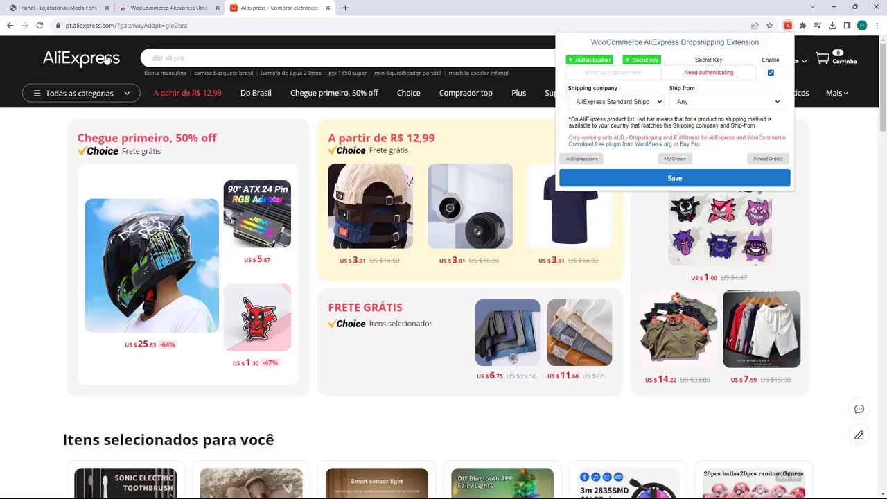
pyautogui.click(74, 14)
pyautogui.click(270, 219)
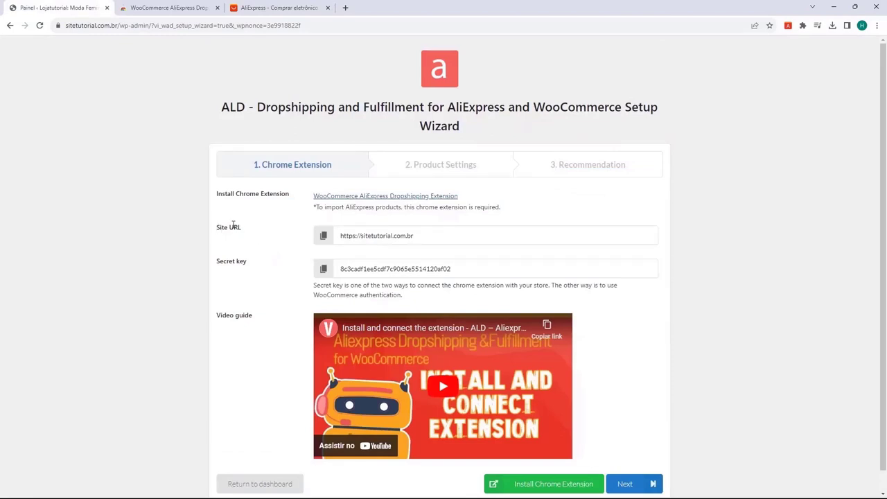
pyautogui.click(324, 238)
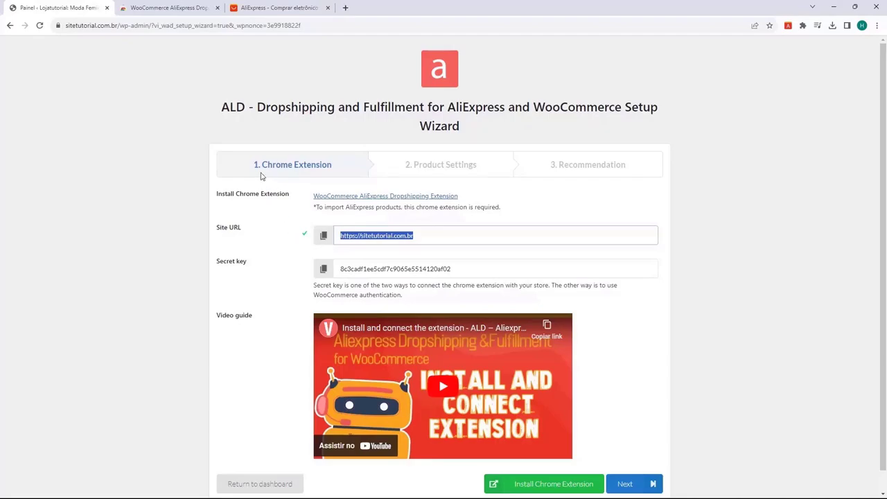
pyautogui.click(281, 8)
pyautogui.click(788, 25)
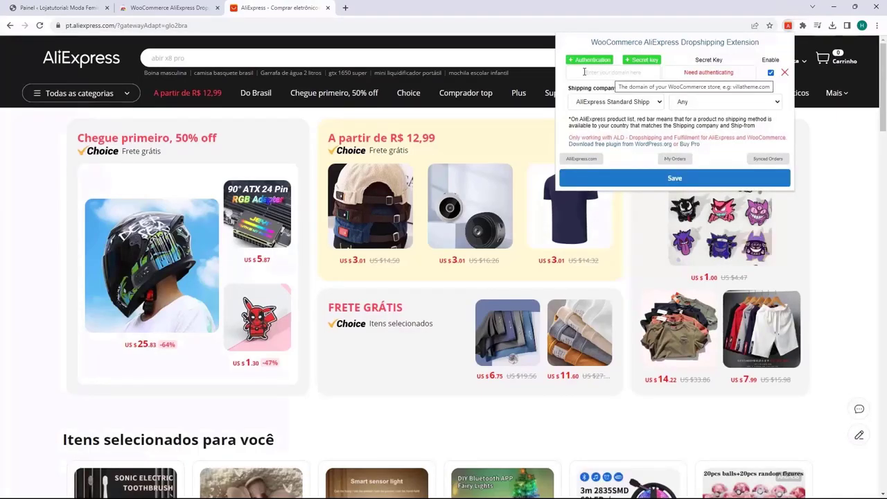
pyautogui.click(600, 71)
pyautogui.hotkey('ctrl', 'v')
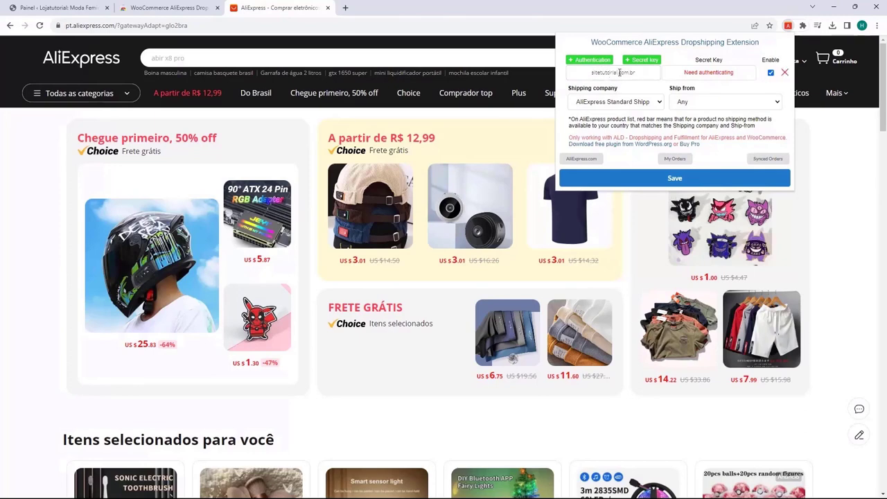
# Authenticate the extension with the store by approving its connection request, and close the AliExpress promotional banner.
pyautogui.click(708, 73)
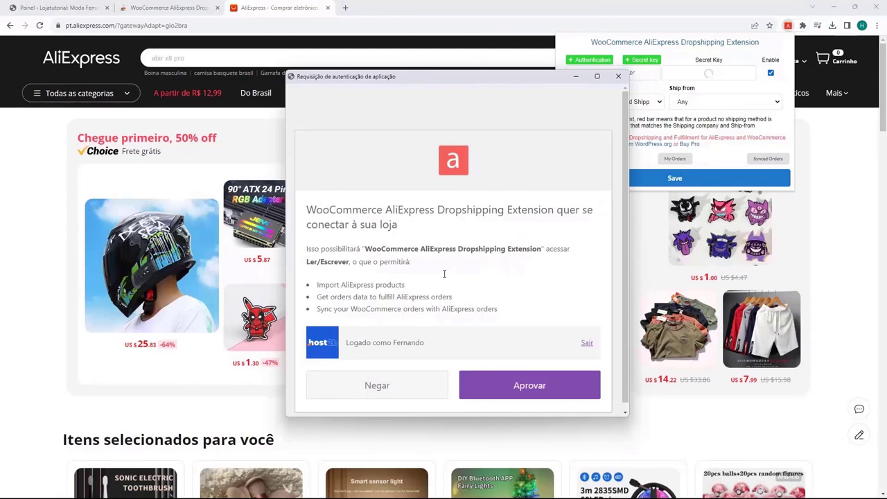
pyautogui.click(529, 386)
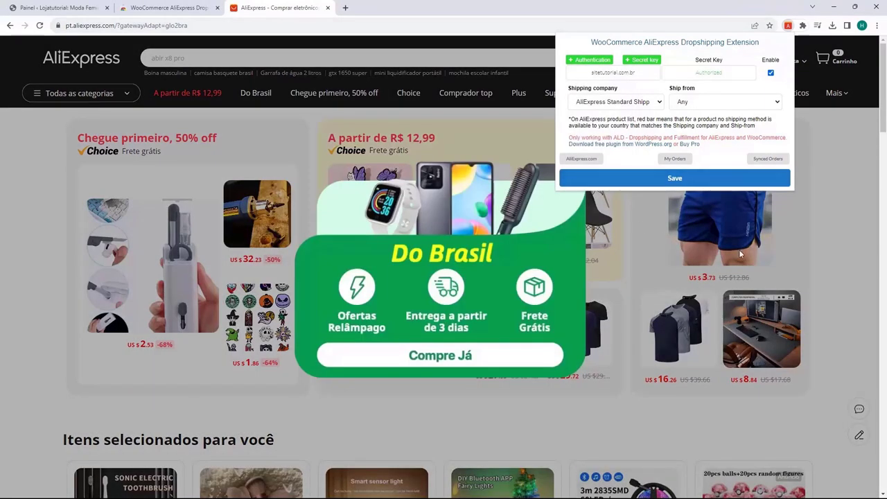
pyautogui.click(836, 224)
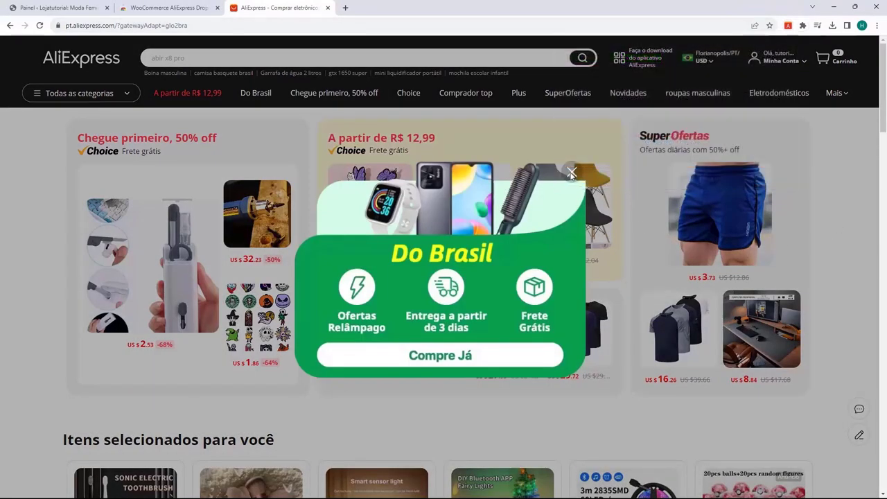
pyautogui.click(571, 172)
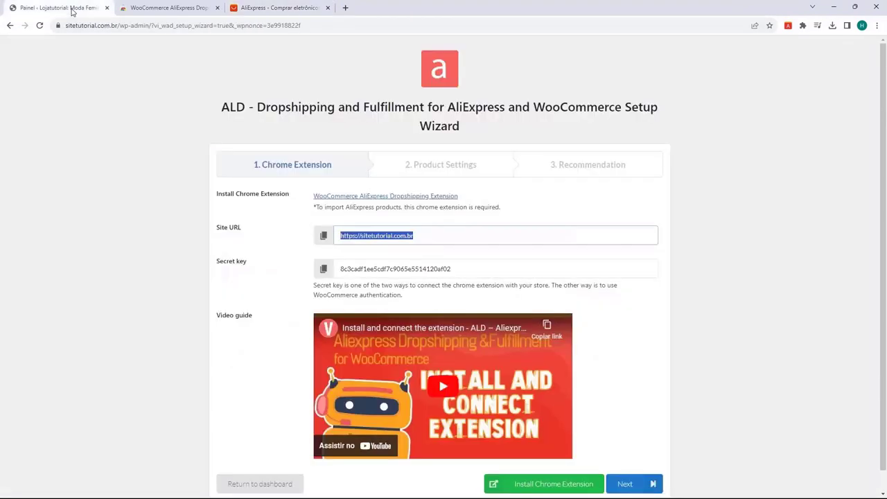
# Return to the ALD setup wizard, review the Product Settings with their defaults kept, and advance to the Recommendation stage.
pyautogui.click(69, 9)
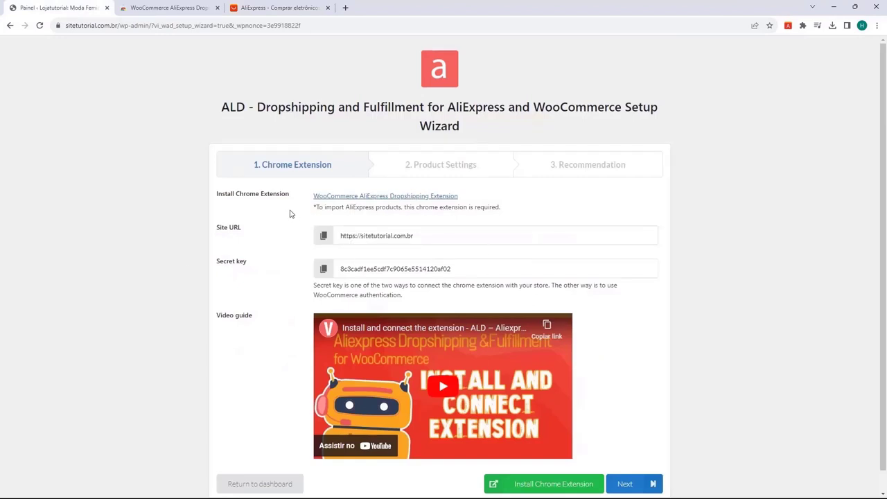
pyautogui.scroll(-1, 288, 198)
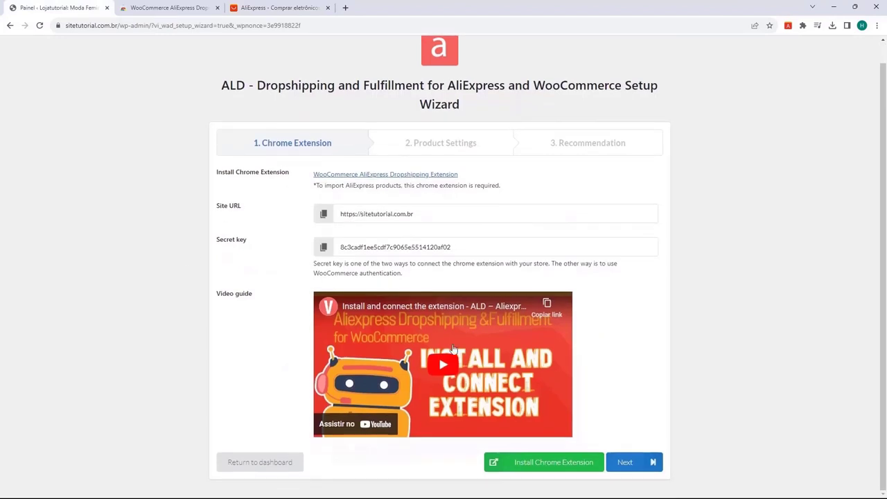
pyautogui.click(623, 468)
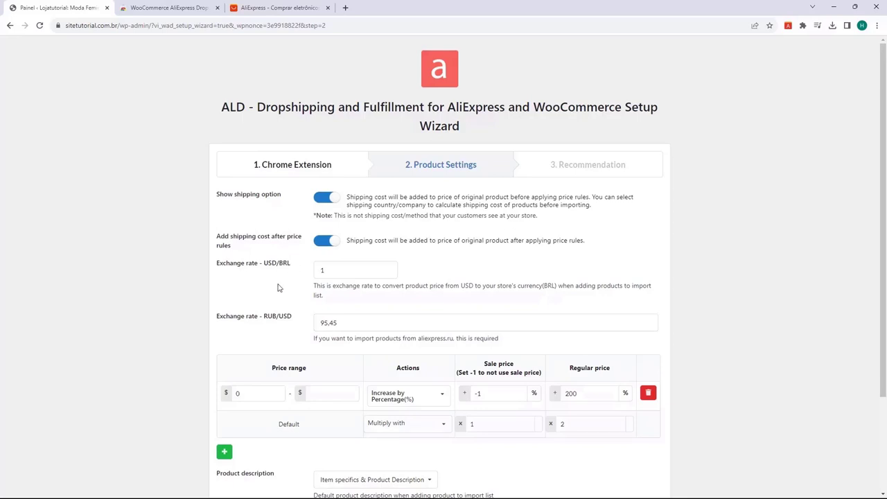
pyautogui.scroll(-3, 240, 249)
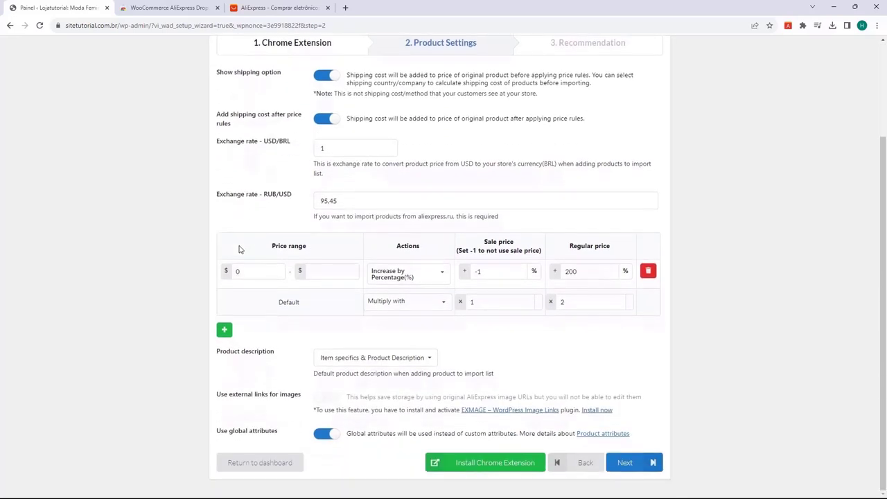
pyautogui.scroll(2, 457, 430)
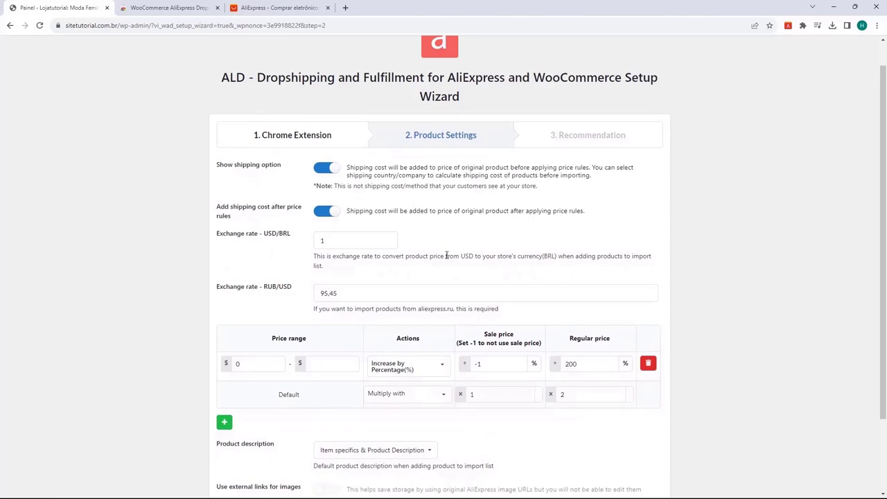
pyautogui.scroll(-2, 323, 176)
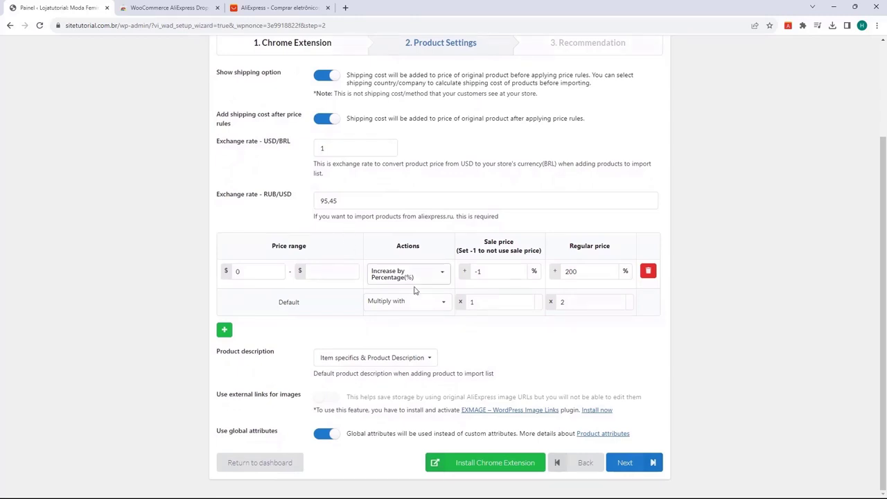
pyautogui.click(626, 463)
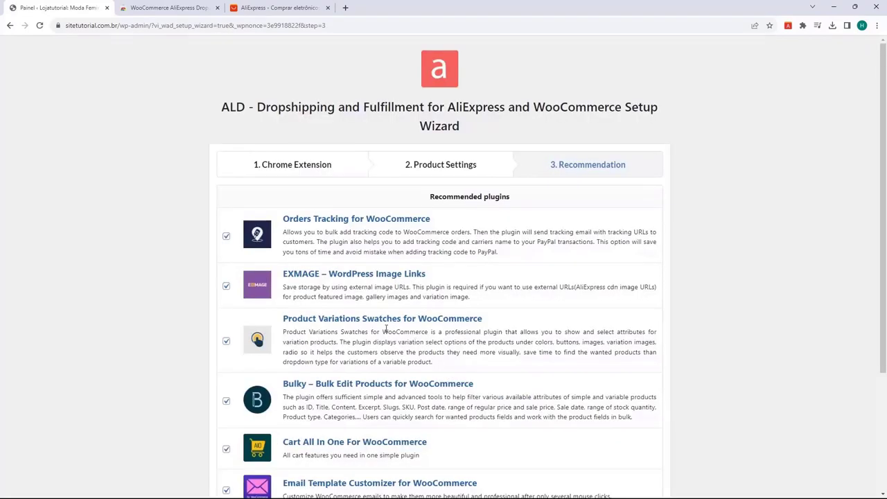
# Deselect all eight recommended plugins, from Orders Tracking to Photo Reviews for WooCommerce, and finish the wizard by returning to the import list.
pyautogui.scroll(-3, 377, 311)
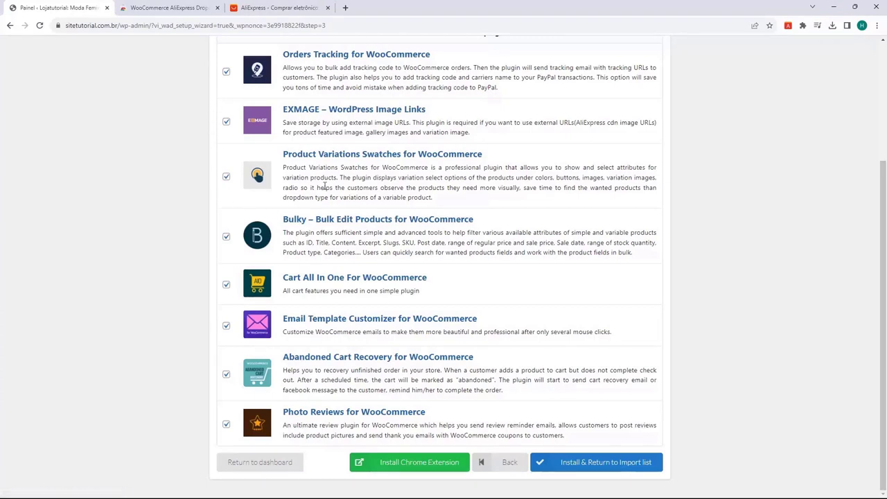
pyautogui.scroll(1, 229, 111)
pyautogui.click(226, 118)
pyautogui.click(226, 168)
pyautogui.click(226, 223)
pyautogui.click(226, 282)
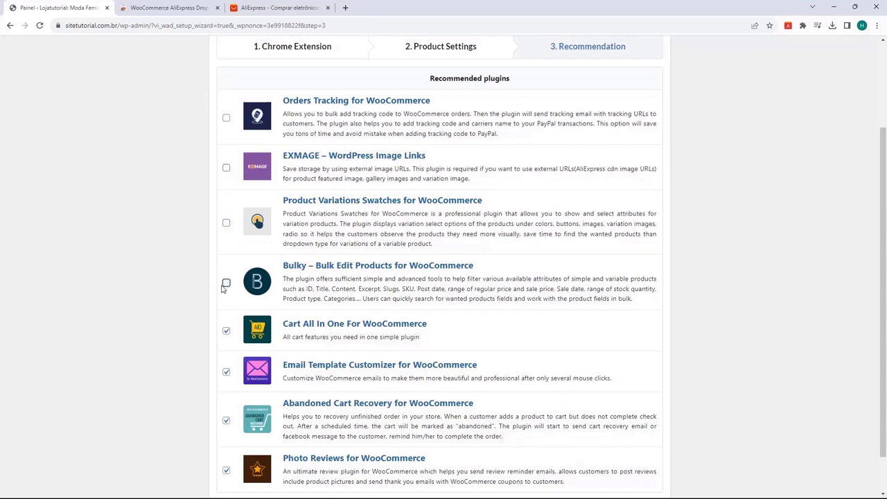
pyautogui.scroll(-1, 226, 280)
pyautogui.click(226, 285)
pyautogui.click(226, 325)
pyautogui.click(226, 375)
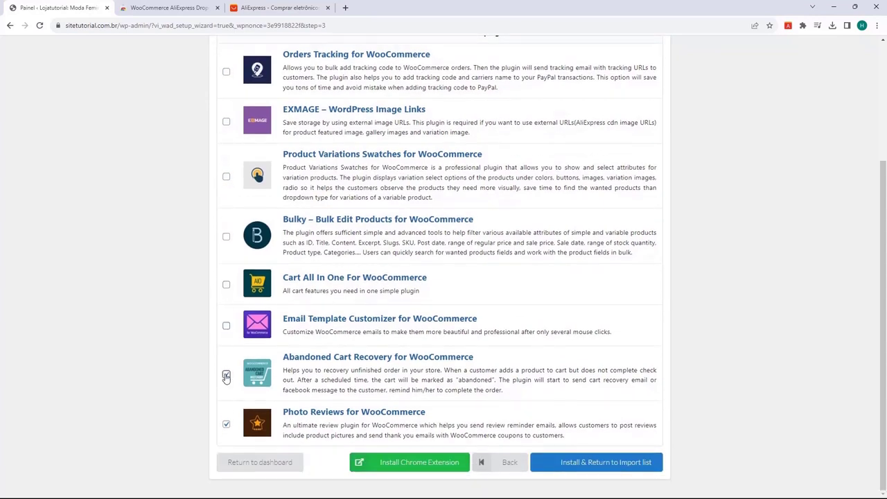
pyautogui.click(226, 423)
pyautogui.scroll(1, 347, 373)
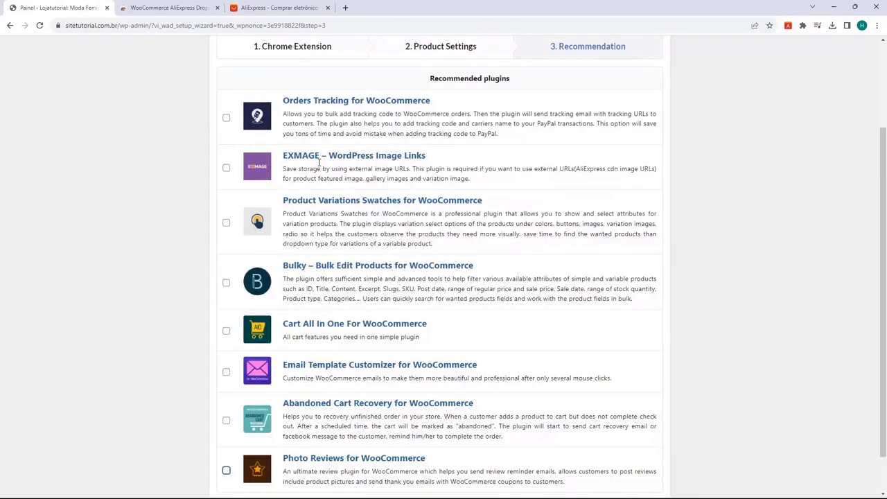
pyautogui.scroll(1, 311, 152)
pyautogui.scroll(-2, 239, 134)
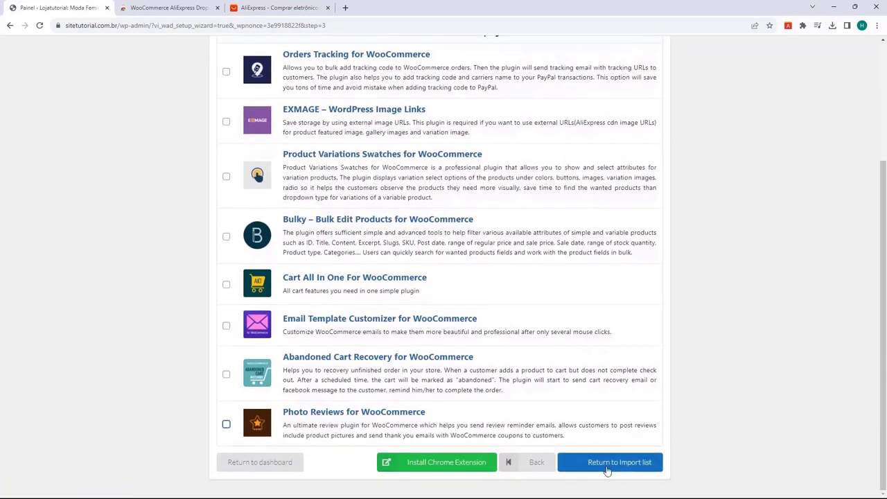
pyautogui.click(615, 462)
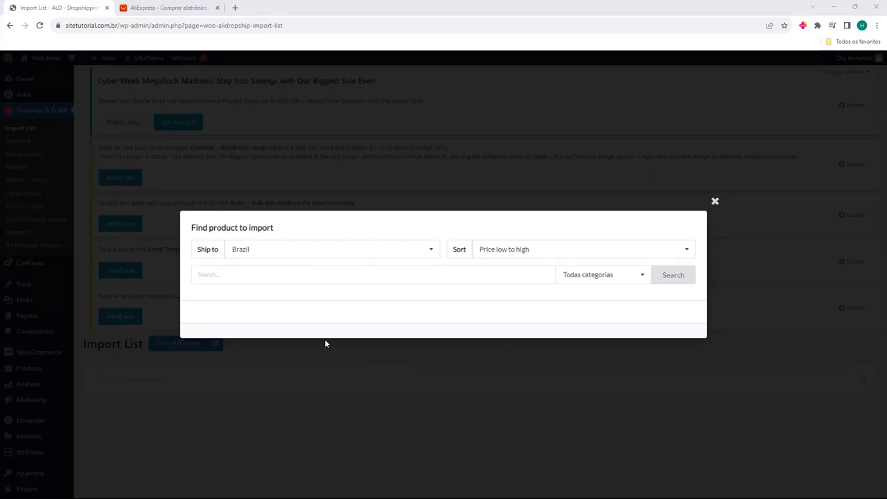
# Close the product search dialog and dismiss all the promotional and plugin notices above the import list.
pyautogui.click(715, 202)
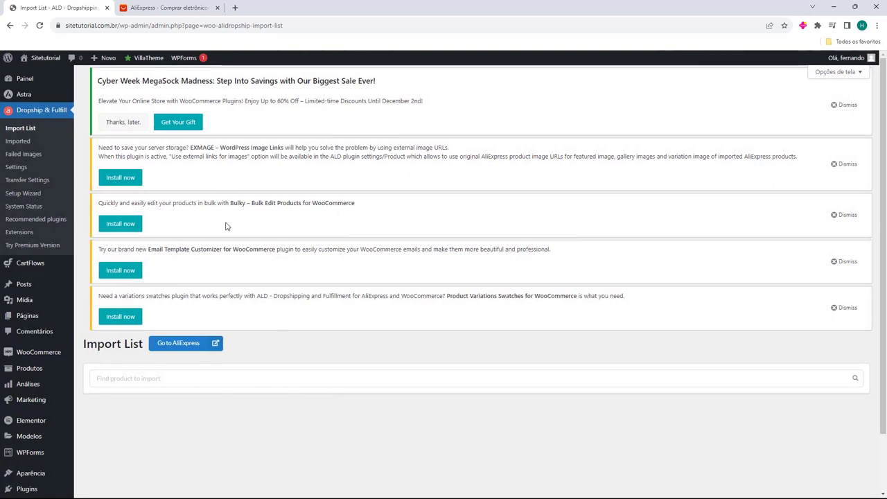
pyautogui.click(844, 105)
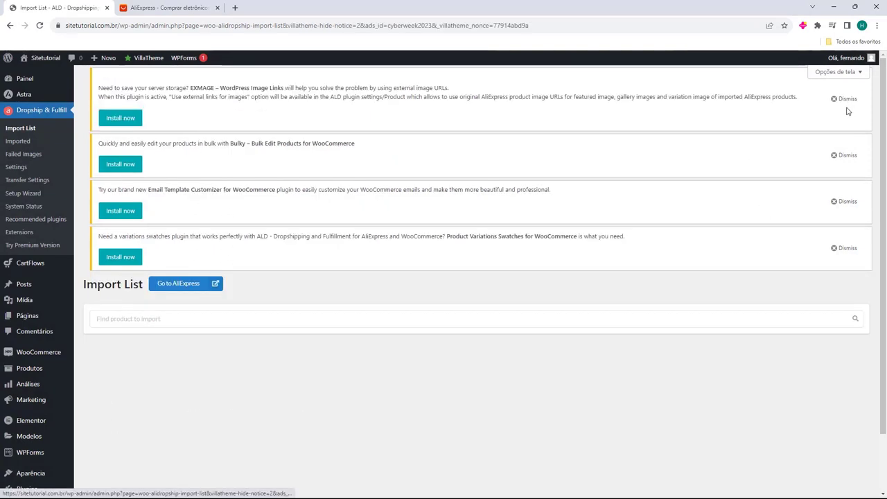
pyautogui.click(846, 99)
pyautogui.click(845, 95)
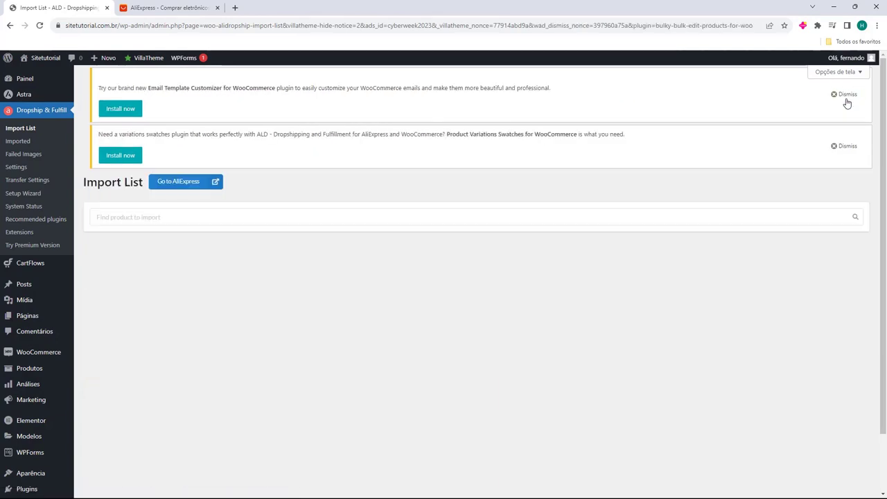
pyautogui.click(845, 97)
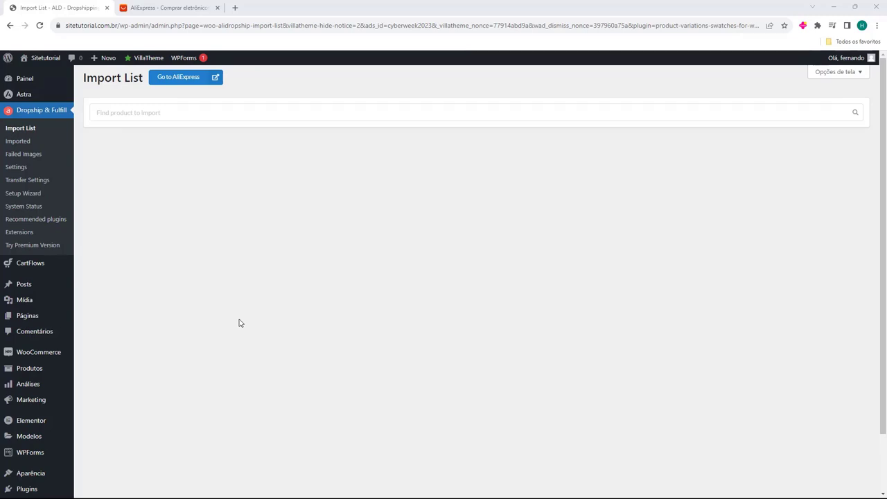
# Switch to the AliExpress home page and look through its featured offers and product sections.
pyautogui.click(28, 232)
pyautogui.click(166, 9)
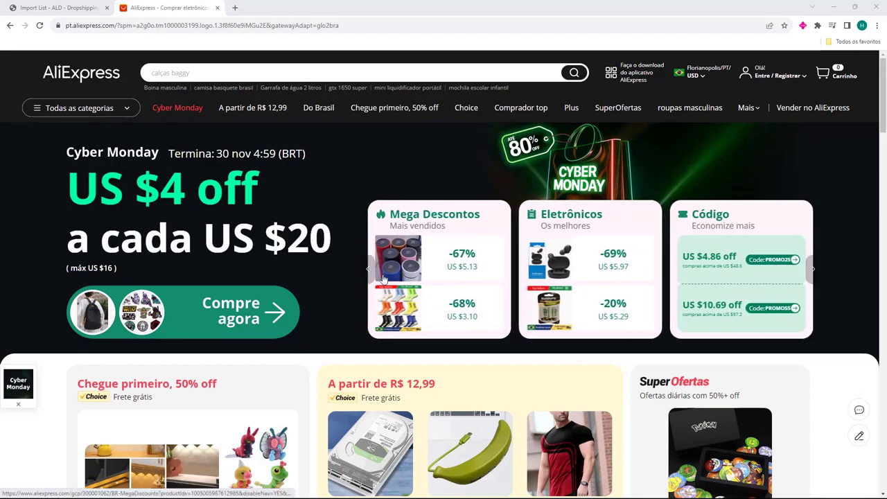
pyautogui.scroll(-6, 270, 215)
pyautogui.scroll(-7, 281, 208)
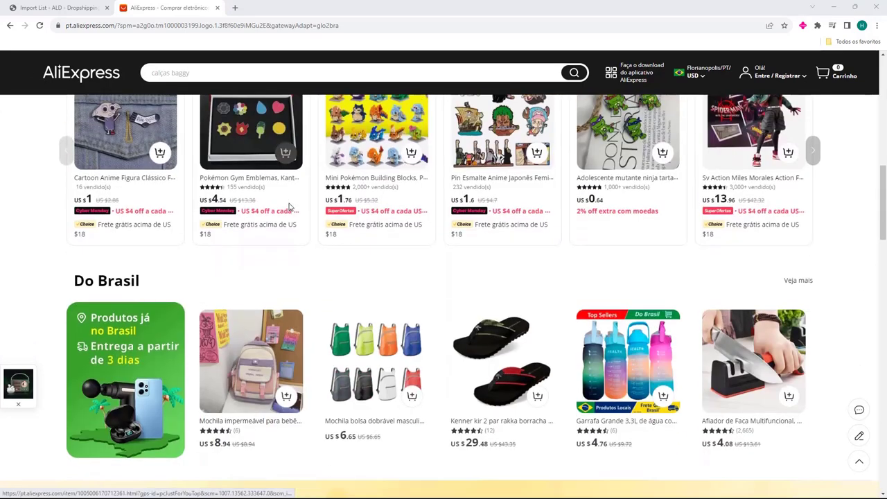
pyautogui.scroll(4, 298, 258)
pyautogui.scroll(8, 308, 265)
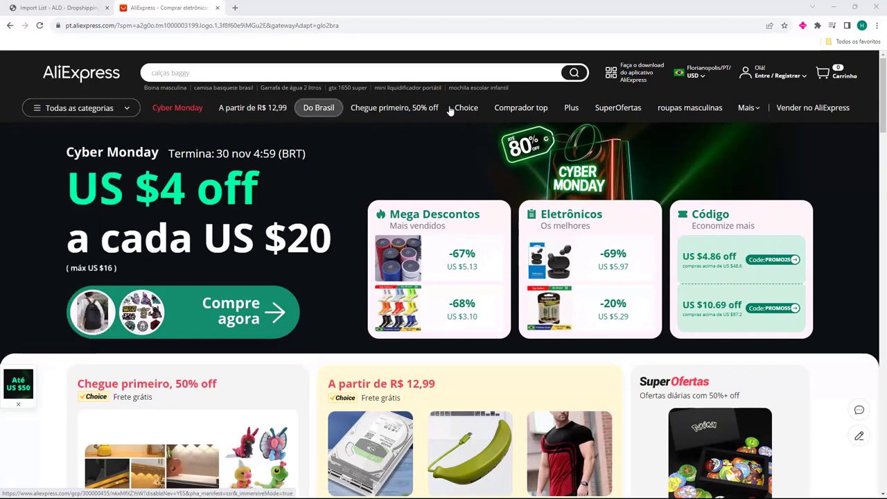
# Open the Do Brasil section of AliExpress and look through its locally shipped products.
pyautogui.click(318, 115)
pyautogui.click(276, 8)
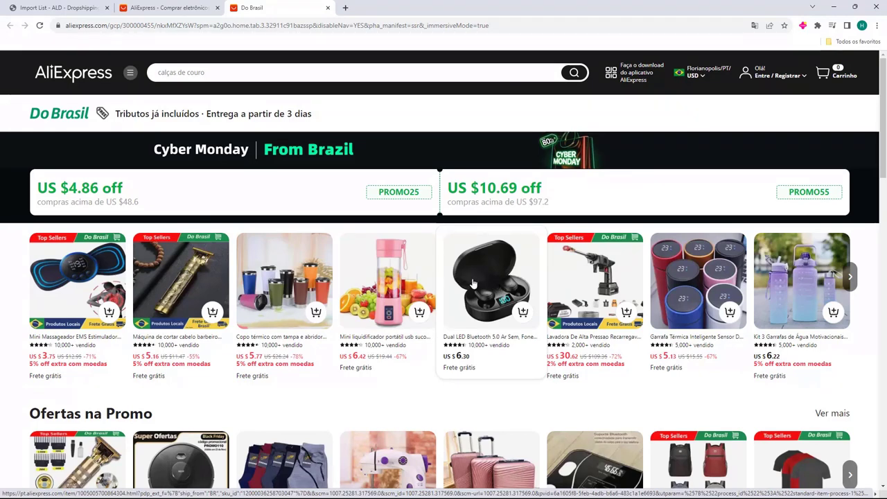
pyautogui.scroll(-2, 471, 282)
pyautogui.scroll(-5, 470, 280)
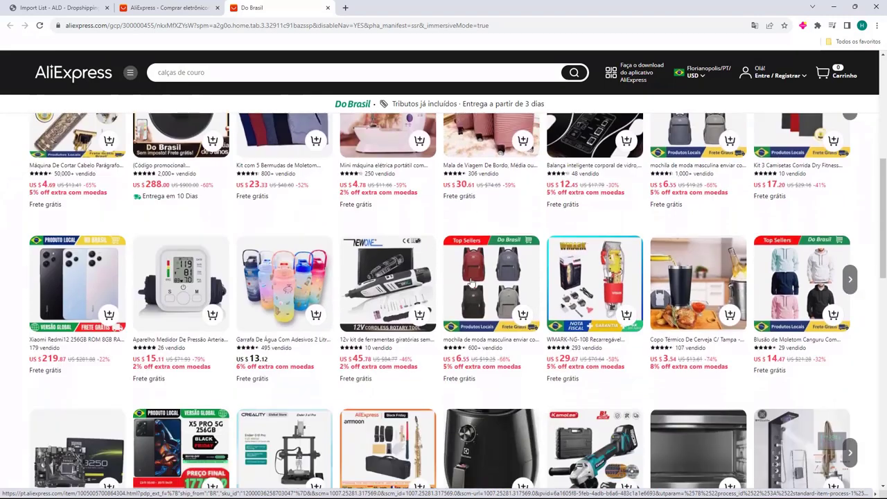
pyautogui.scroll(-10, 471, 280)
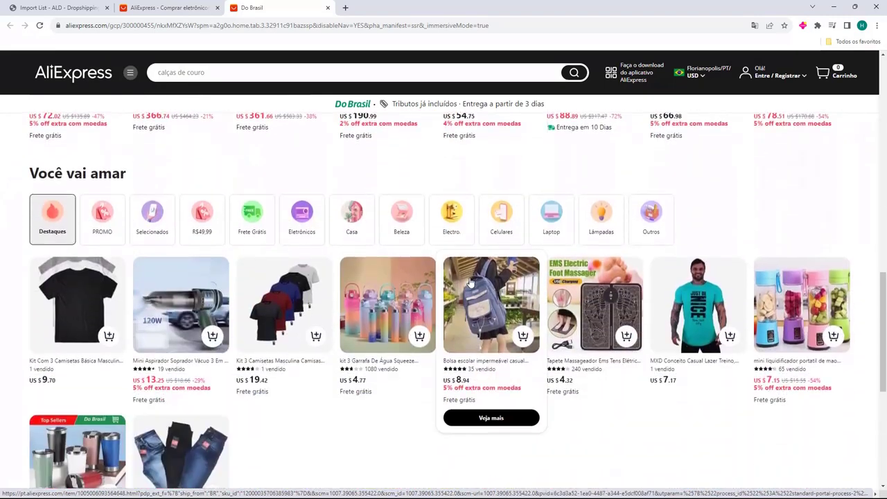
pyautogui.scroll(15, 438, 270)
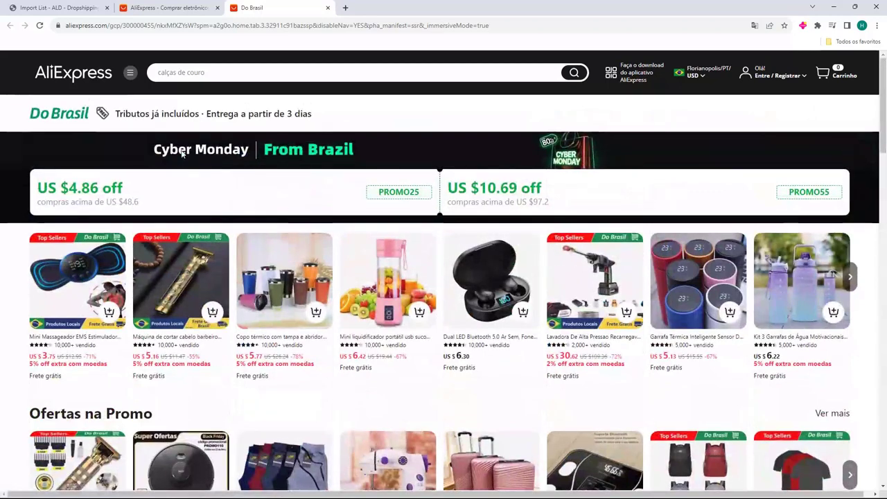
# Return to the AliExpress home page, open the roupas masculinas category and look through its subcategories and best sellers.
pyautogui.click(166, 8)
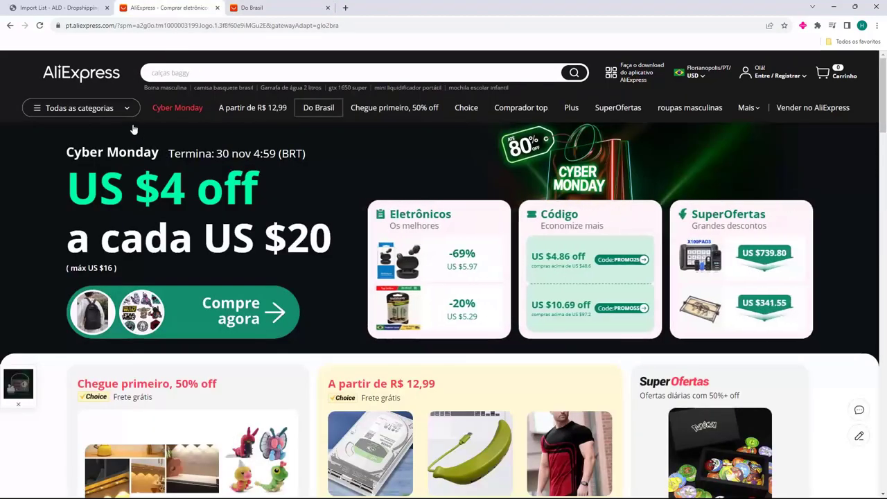
pyautogui.moveTo(117, 108)
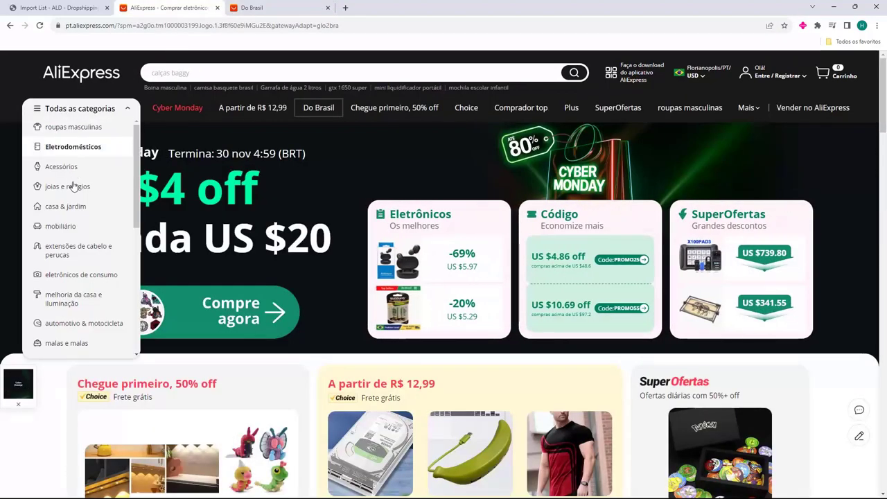
pyautogui.moveTo(74, 208)
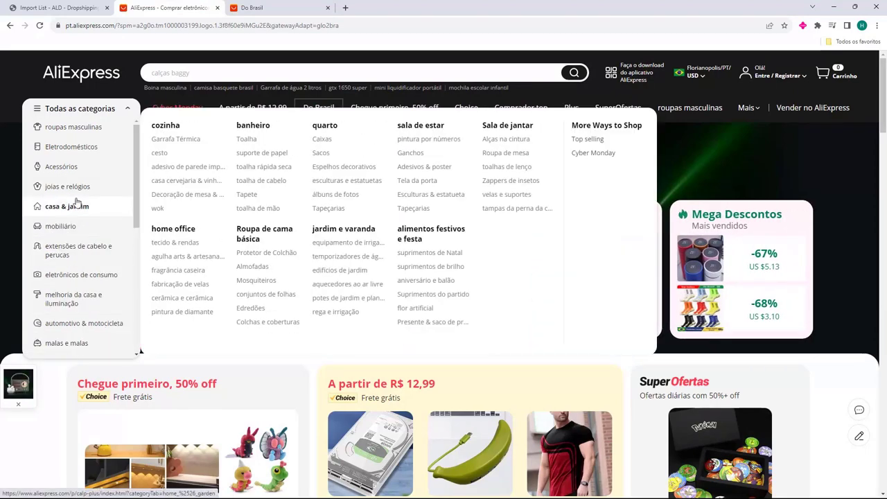
pyautogui.moveTo(73, 127)
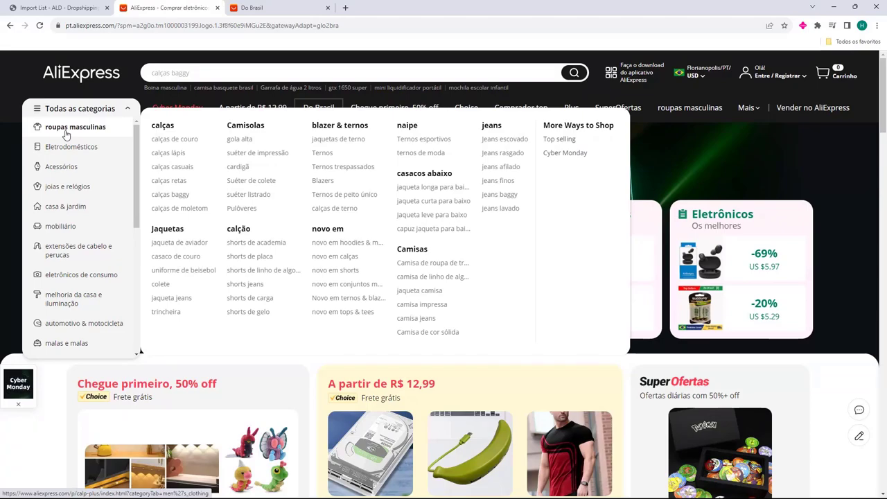
pyautogui.click(66, 133)
pyautogui.scroll(-5, 149, 201)
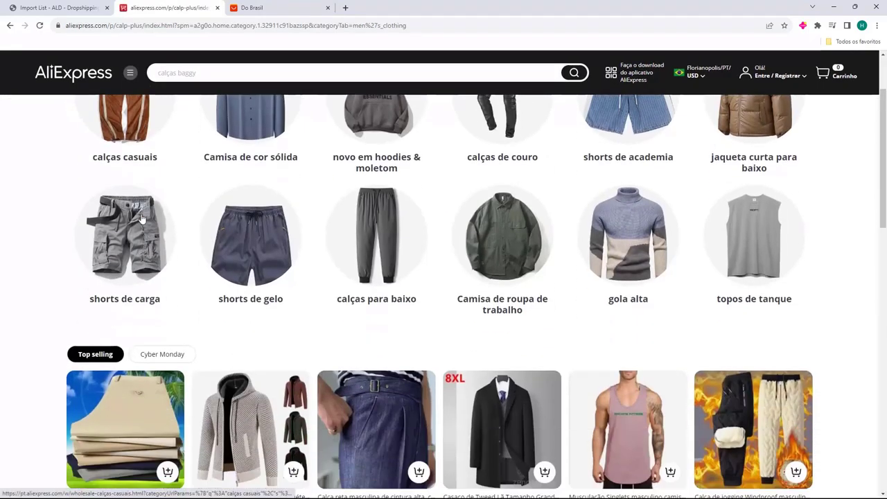
pyautogui.scroll(-3, 142, 219)
pyautogui.scroll(10, 180, 235)
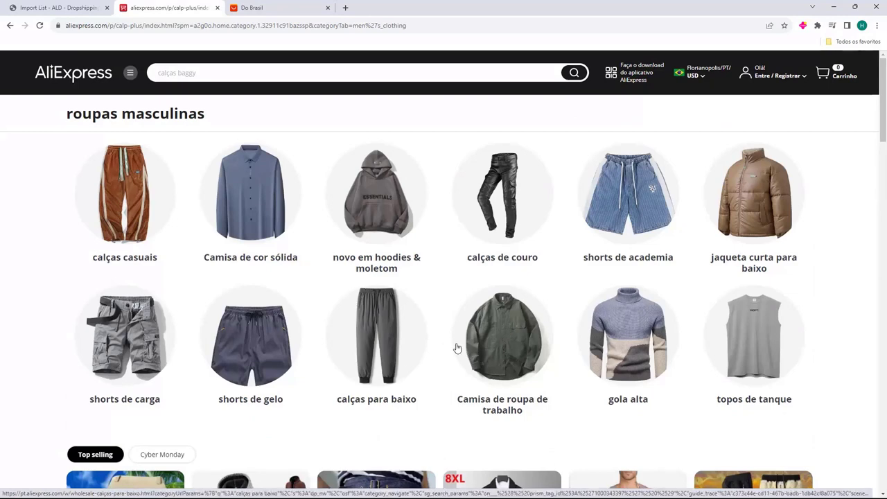
# Open the Camisa de roupa de trabalho listing and filter its products by Brazil as the shipping location.
pyautogui.click(498, 340)
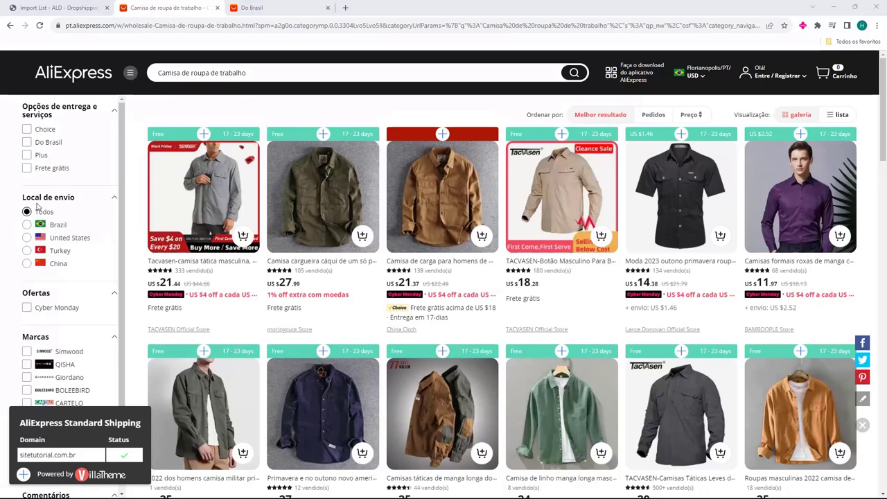
pyautogui.moveTo(22, 199); pyautogui.dragTo(38, 222)
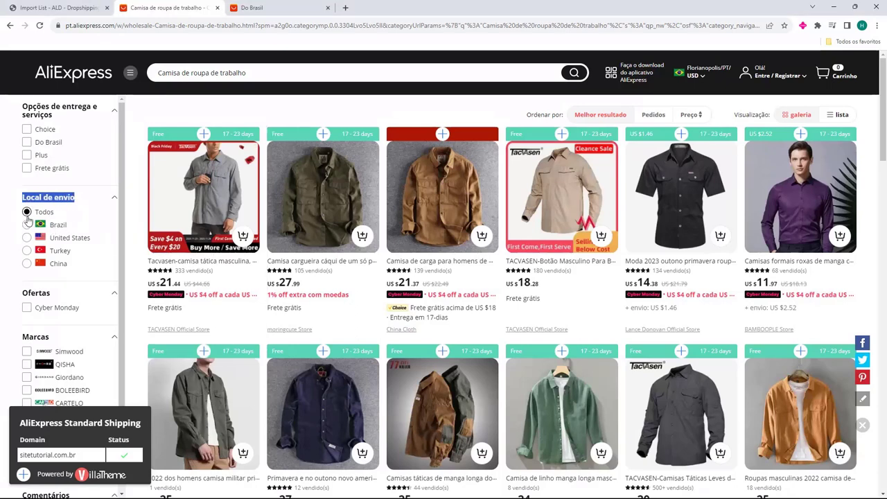
pyautogui.click(27, 225)
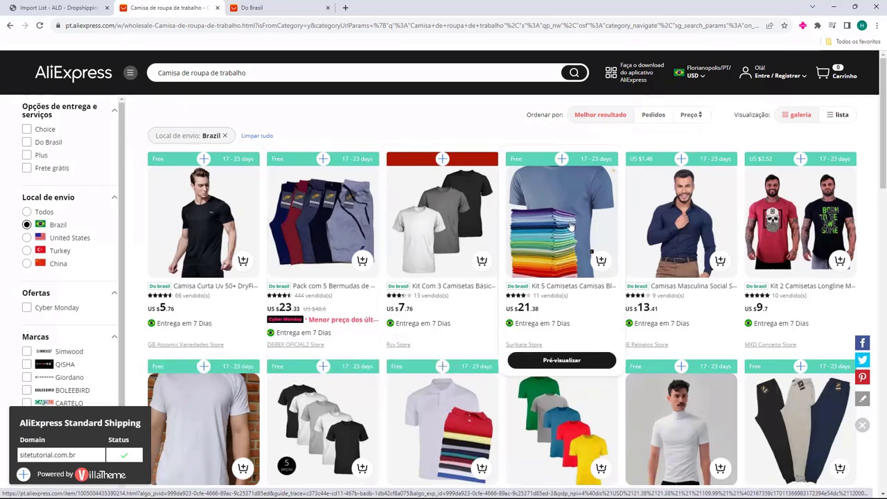
pyautogui.scroll(-2, 336, 286)
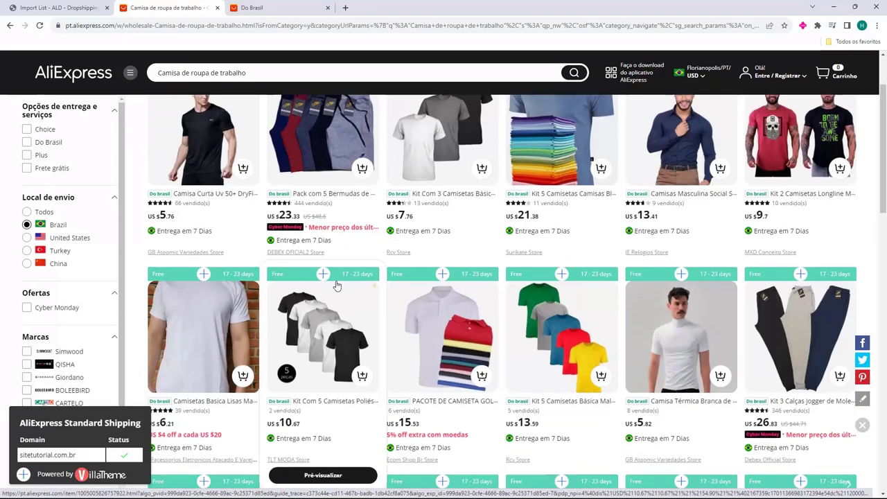
# Go back to the Do Brasil page and browse its promotional offers and Você vai amar products for an item to import.
pyautogui.hotkey('ctrl', 'Tab')
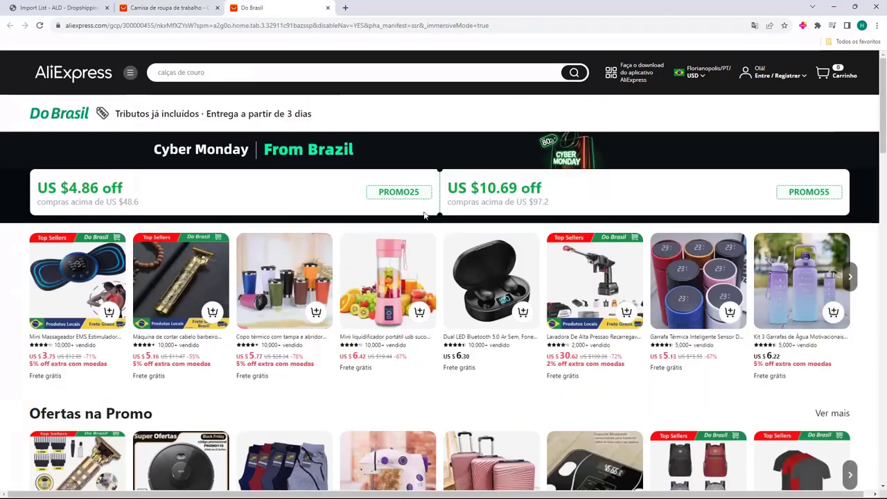
pyautogui.scroll(-15, 377, 249)
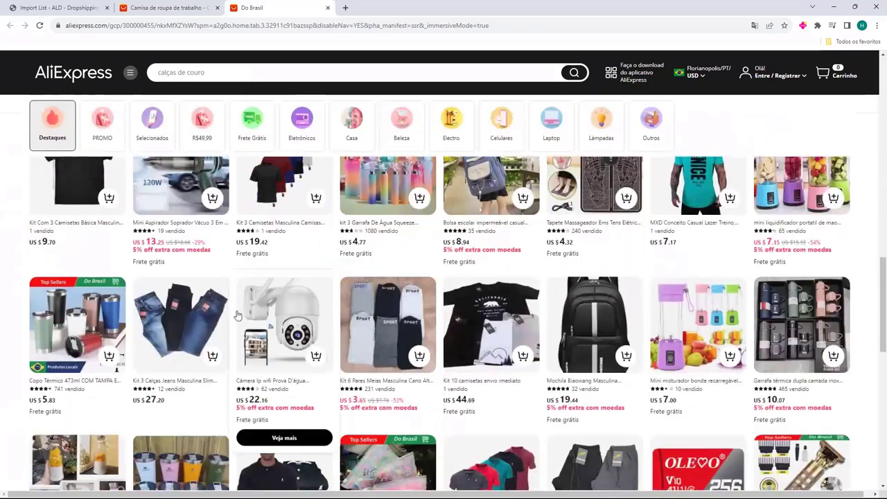
pyautogui.scroll(-10, 253, 324)
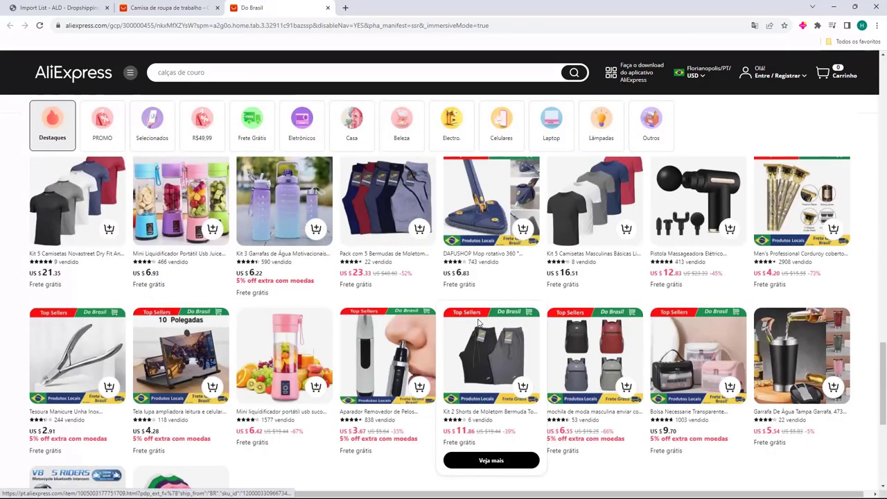
pyautogui.scroll(-5, 477, 326)
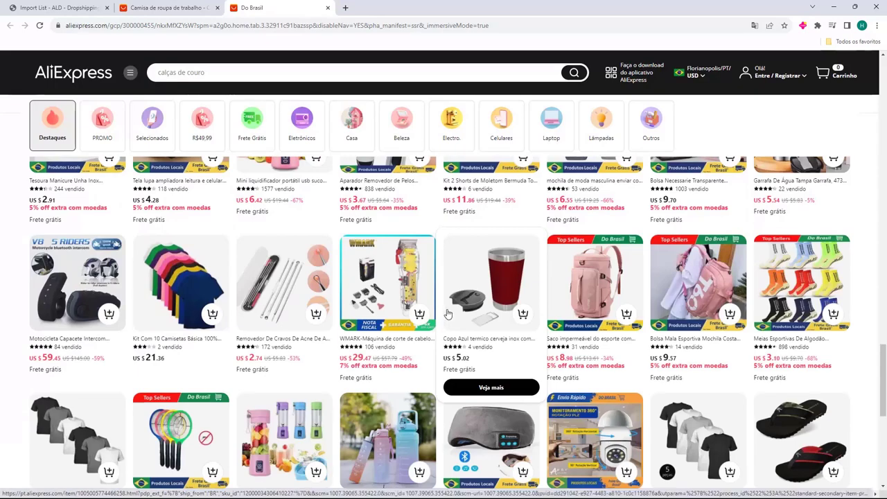
pyautogui.scroll(10, 448, 314)
pyautogui.scroll(8, 437, 317)
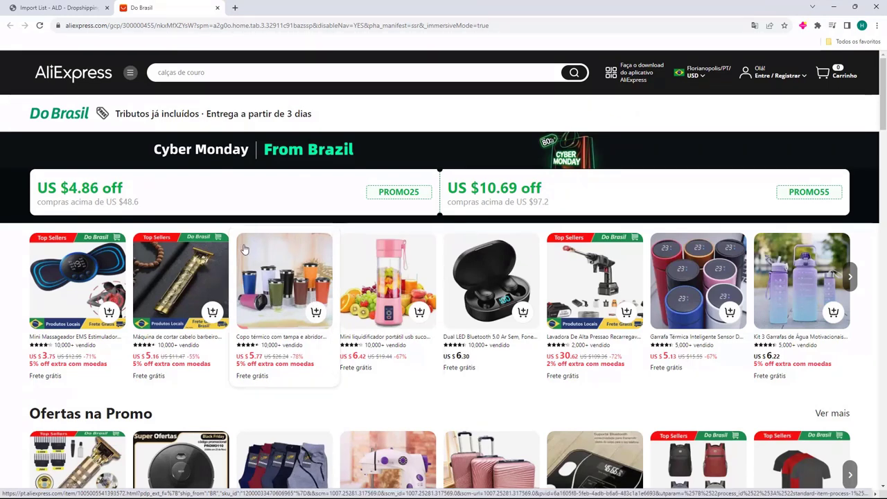
pyautogui.scroll(-3, 244, 250)
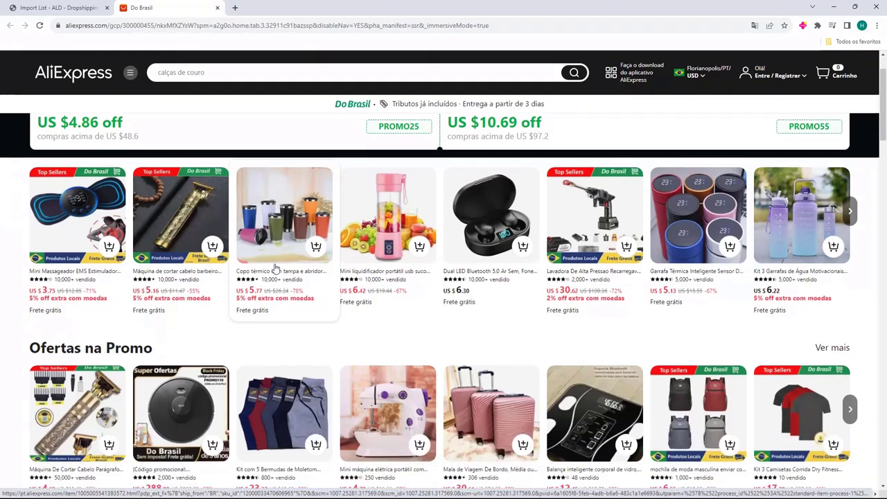
pyautogui.scroll(-1, 270, 271)
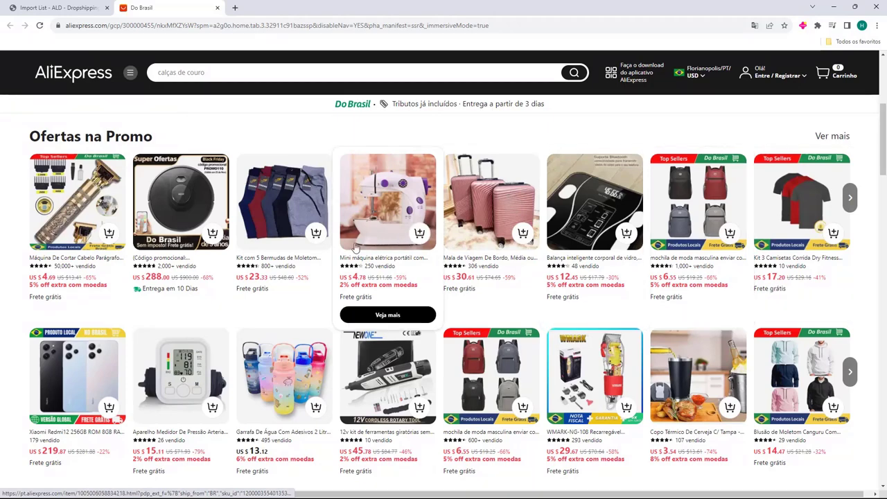
pyautogui.scroll(-3, 231, 277)
pyautogui.scroll(-4, 230, 277)
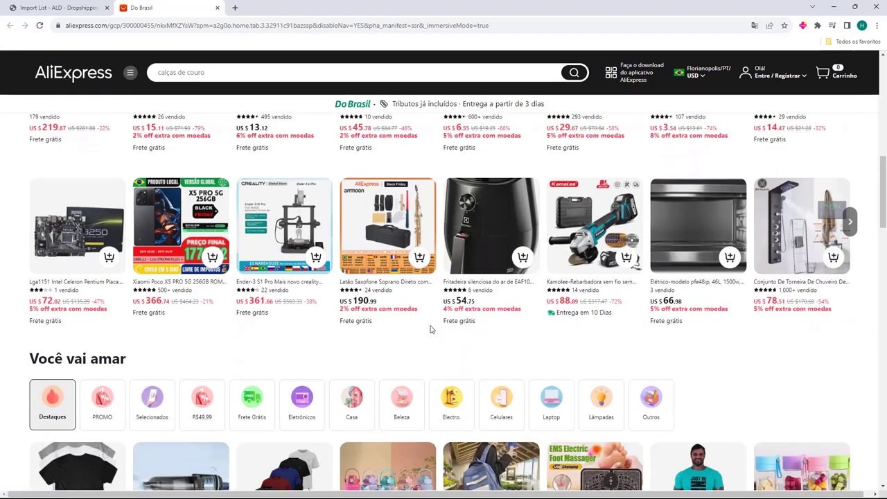
pyautogui.scroll(-1, 423, 320)
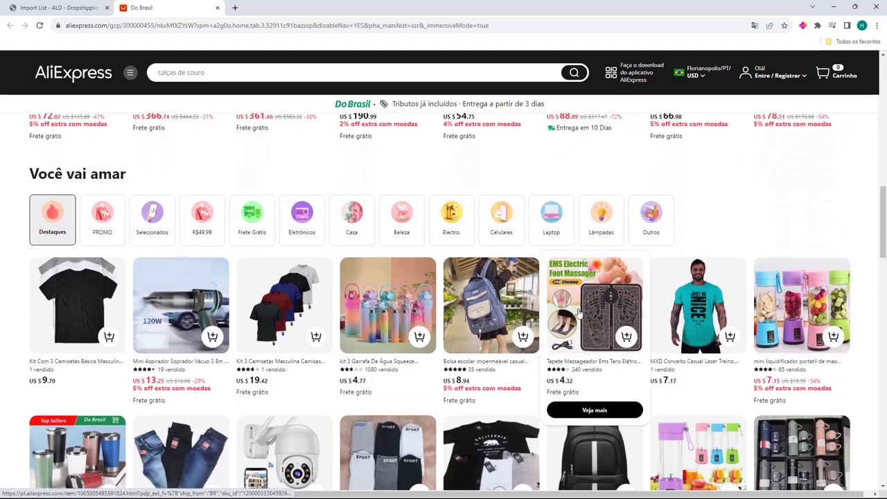
# Open the Kit 3 Camisetas Masculina Voker product from Você vai amar and review its photos, price and currency.
pyautogui.click(276, 305)
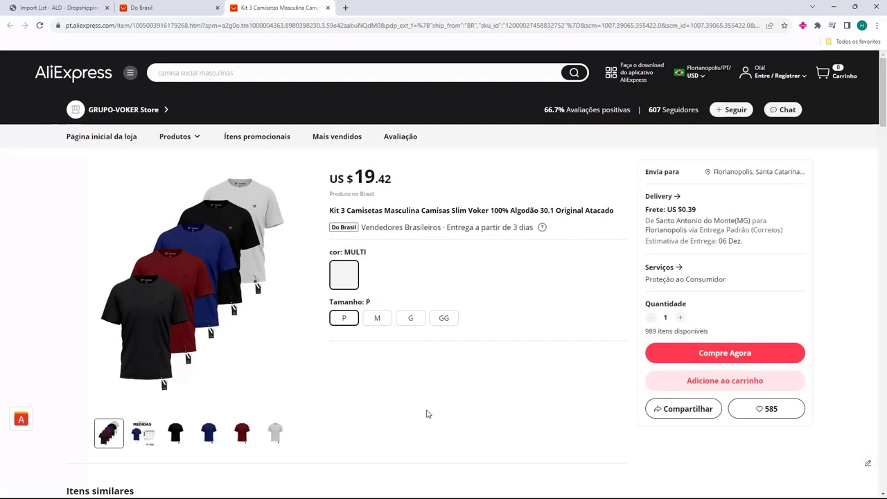
pyautogui.moveTo(140, 442)
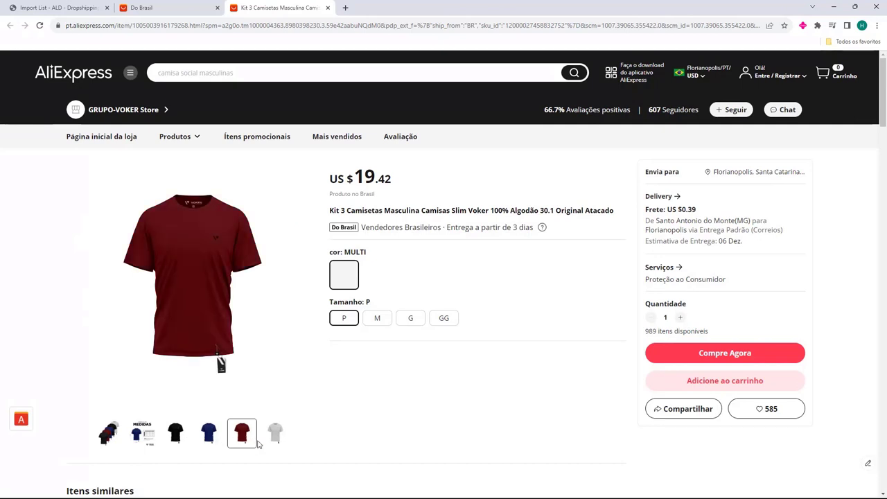
pyautogui.moveTo(103, 446)
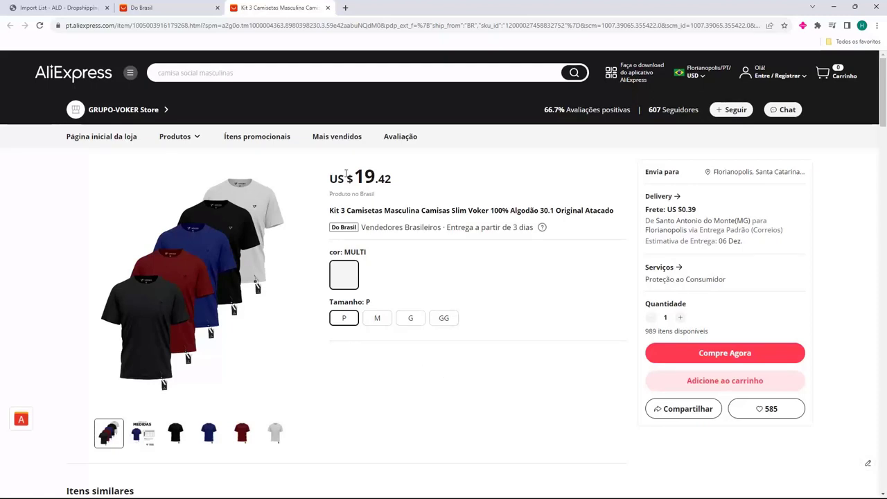
pyautogui.moveTo(329, 182); pyautogui.dragTo(389, 181)
pyautogui.click(390, 180)
pyautogui.moveTo(392, 179); pyautogui.dragTo(332, 179)
pyautogui.moveTo(702, 81)
# Import the Kit 3 Camisetas product into the store through the dropshipping extension and close its product page.
pyautogui.click(23, 419)
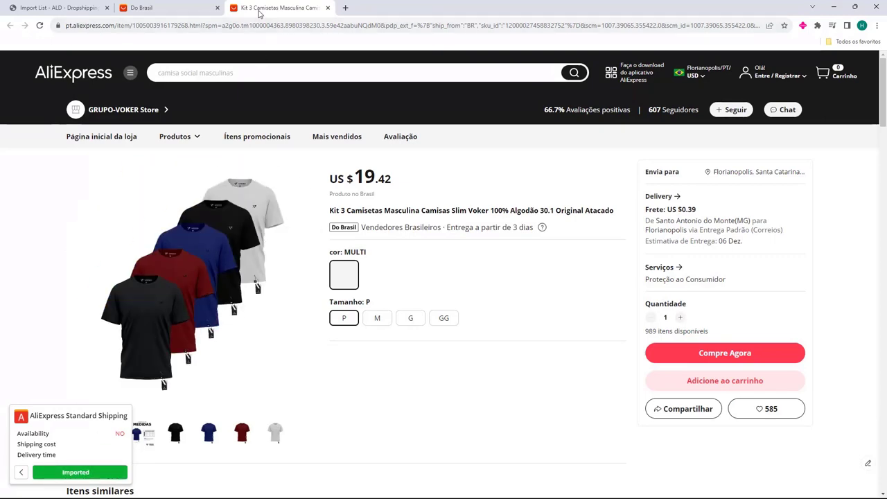
pyautogui.hotkey('ctrl', 'w')
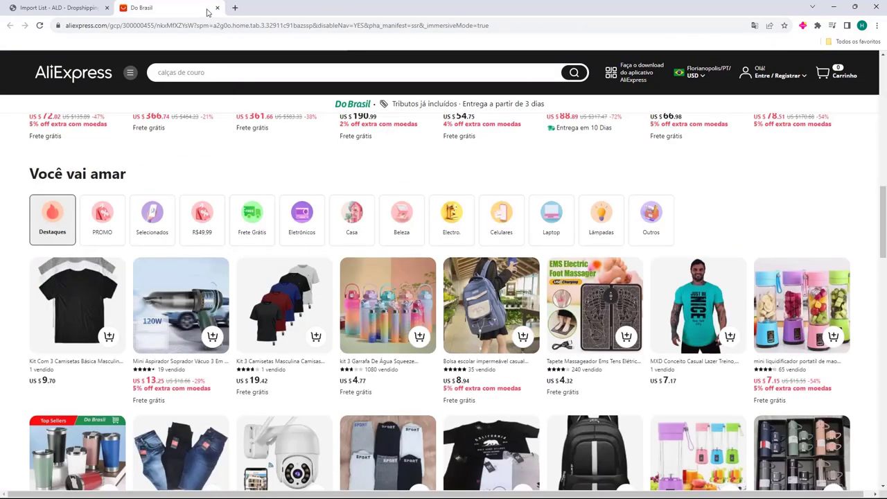
# Close the AliExpress page and reopen the dropshipping plugin's Import List from the WordPress dashboard.
pyautogui.hotkey('ctrl', 'w')
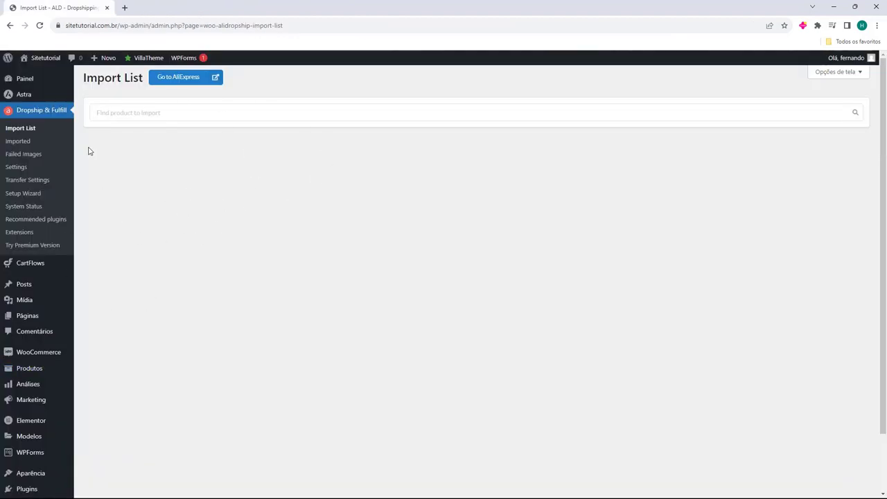
pyautogui.moveTo(82, 79); pyautogui.dragTo(120, 79)
pyautogui.click(79, 68)
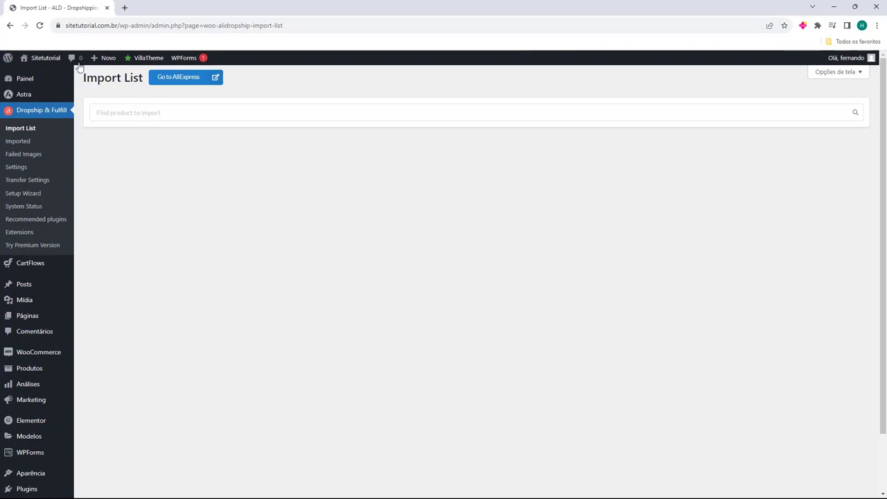
pyautogui.click(28, 79)
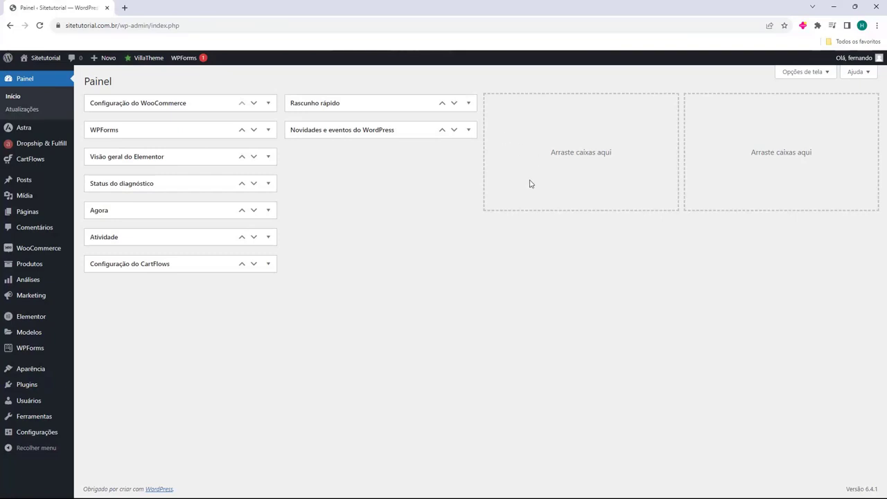
pyautogui.moveTo(15, 149)
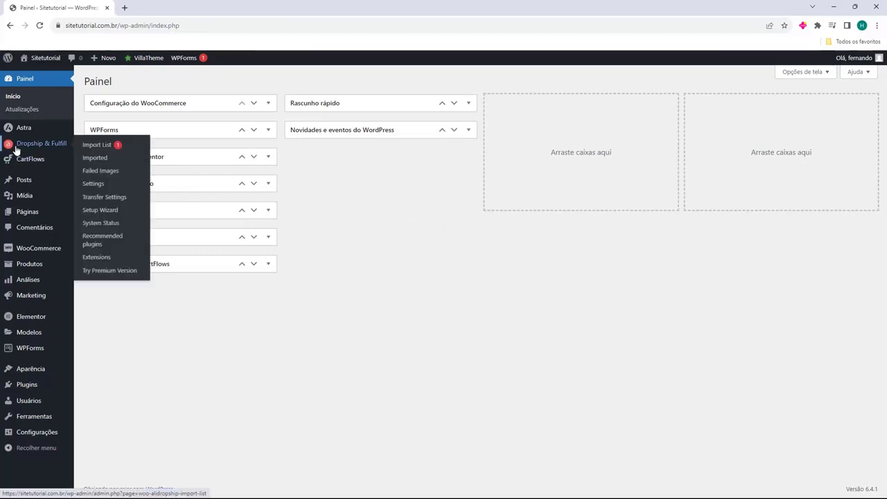
pyautogui.click(36, 147)
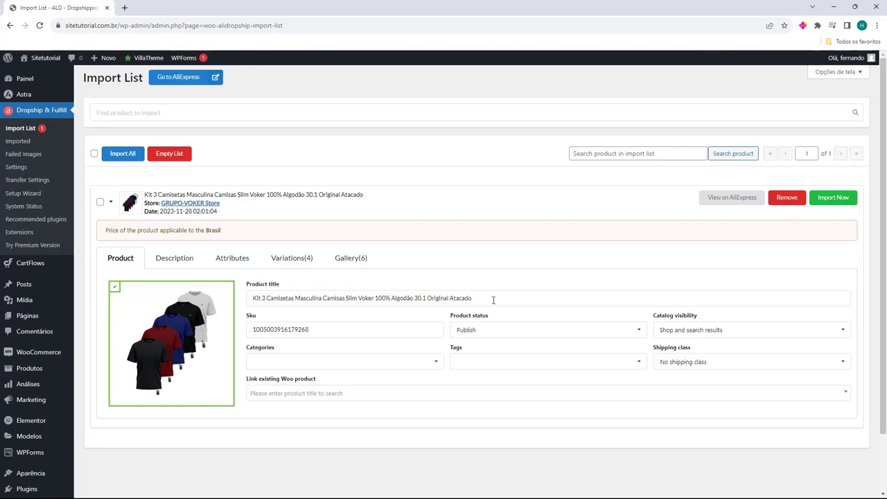
# Shorten the imported T-shirt kit's product title to "Kit 3 Camisetas Masculinas".
pyautogui.moveTo(494, 299); pyautogui.dragTo(324, 321)
pyautogui.press('BackSpace')
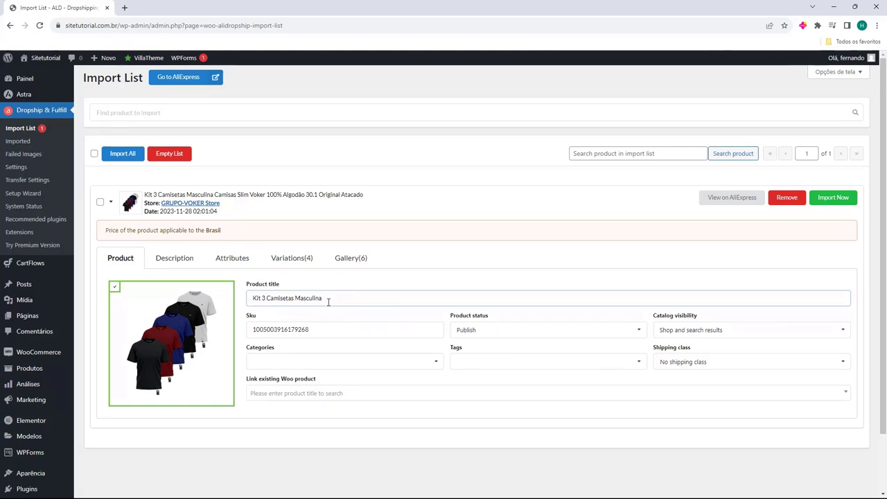
pyautogui.write('S')
pyautogui.press('BackSpace')
pyautogui.write('s')
# Check the catalog visibility and category options offered for the T-shirt kit without changing them.
pyautogui.click(679, 330)
pyautogui.click(679, 330)
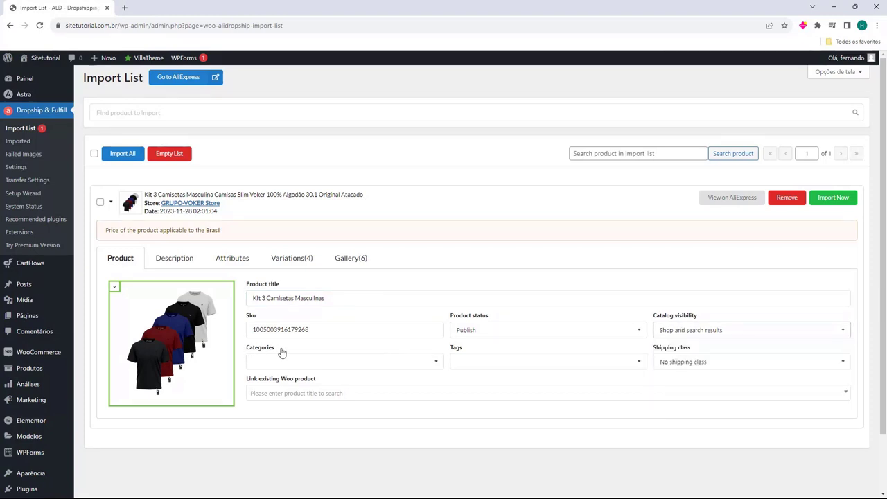
pyautogui.click(273, 358)
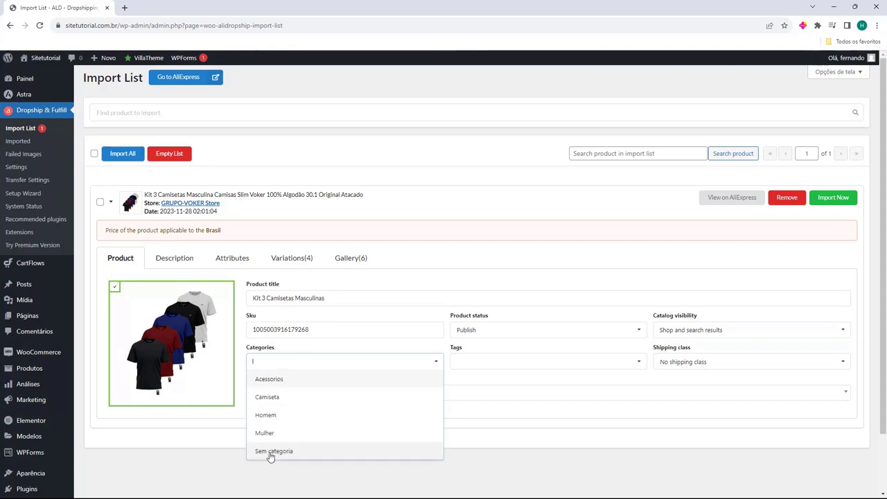
pyautogui.click(277, 358)
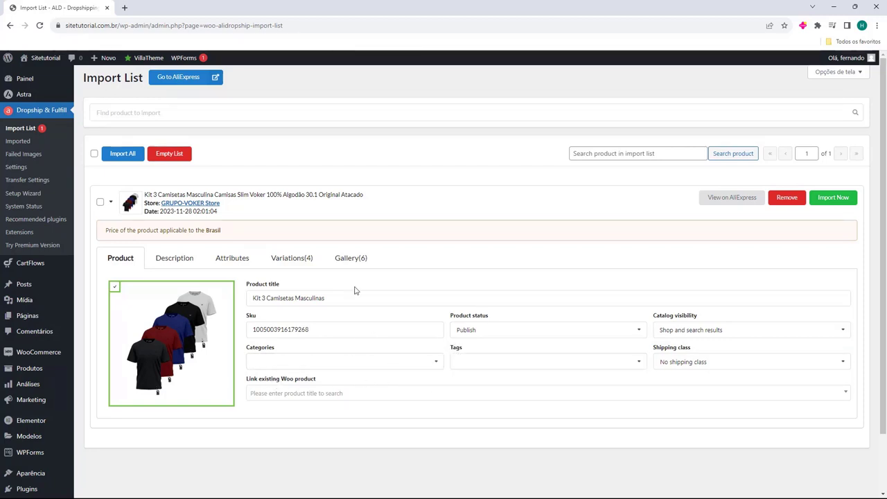
# Review the T-shirt kit's imported description, including its specification list, sizes, available colours and product images.
pyautogui.click(172, 261)
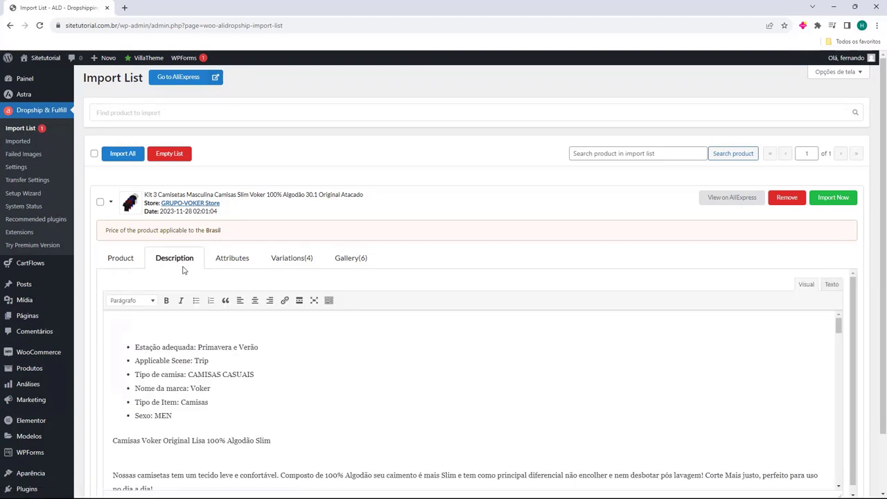
pyautogui.scroll(-3, 138, 321)
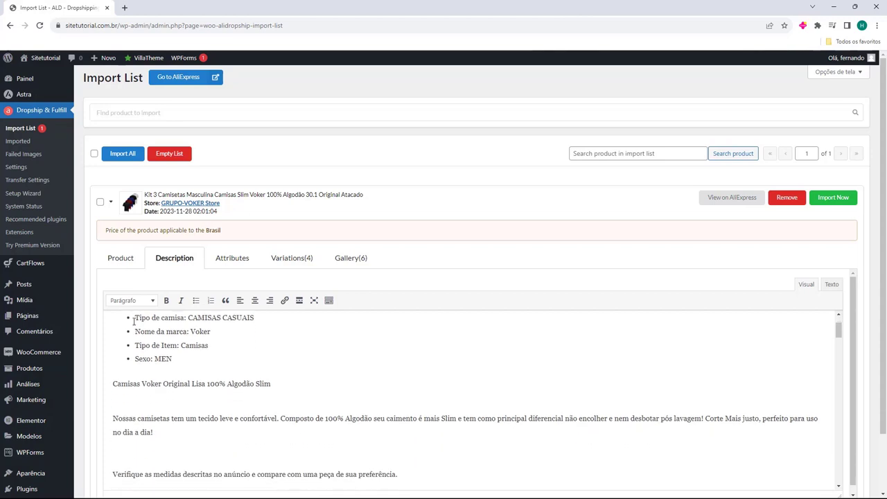
pyautogui.scroll(-8, 133, 321)
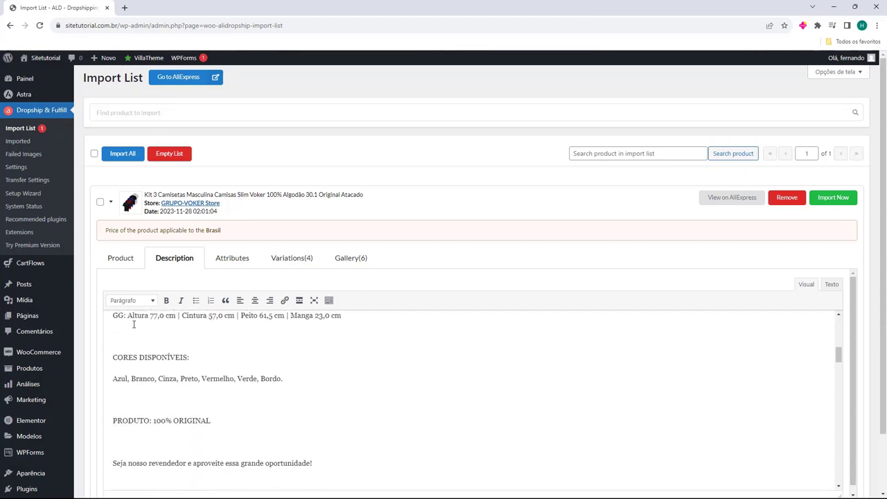
pyautogui.scroll(-10, 133, 324)
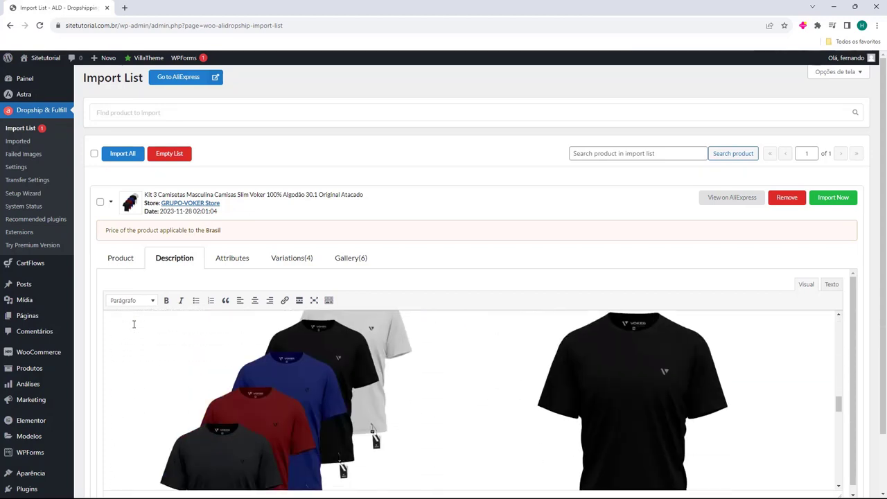
pyautogui.scroll(-5, 133, 323)
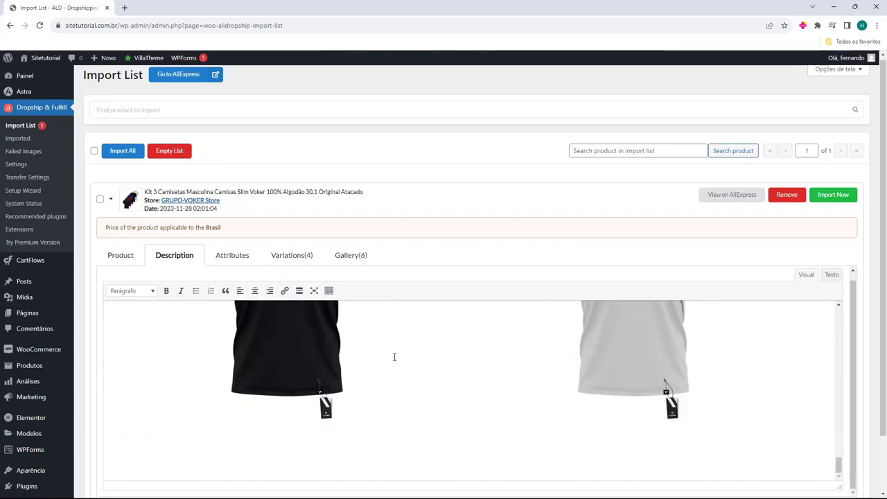
pyautogui.scroll(-1, 396, 373)
pyautogui.click(366, 389)
pyautogui.scroll(4, 371, 391)
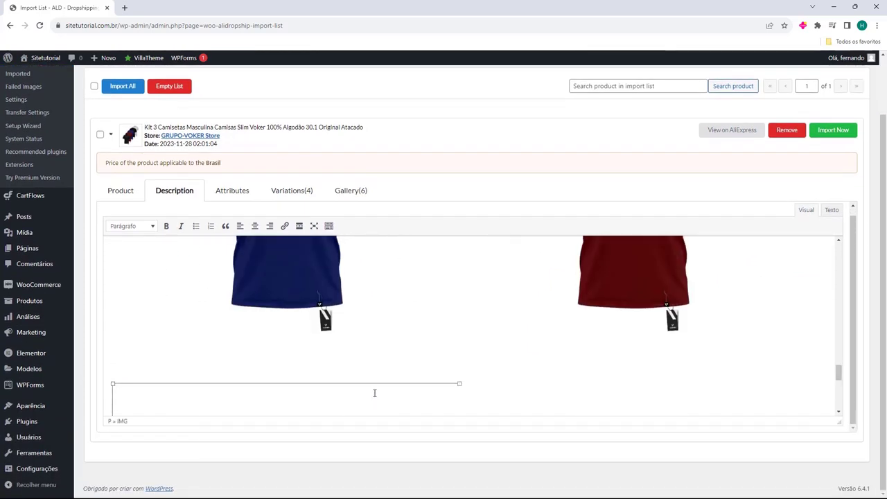
pyautogui.scroll(10, 299, 363)
pyautogui.moveTo(172, 348); pyautogui.dragTo(173, 293)
pyautogui.click(230, 322)
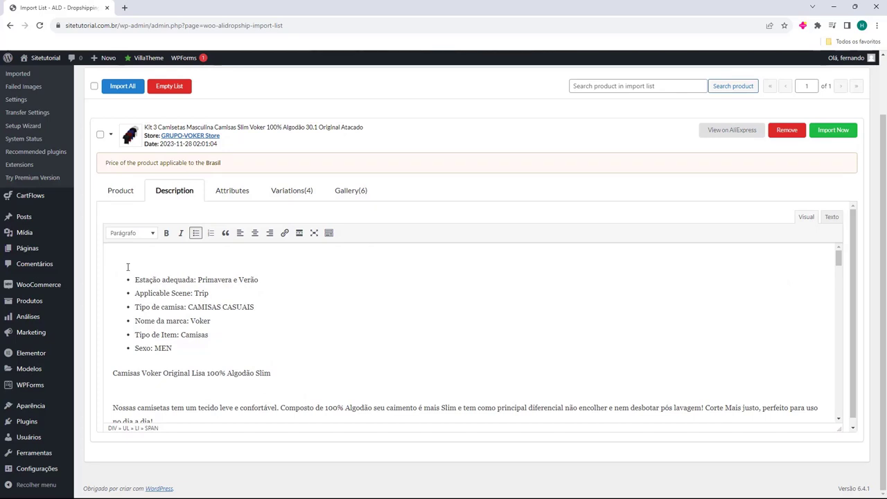
pyautogui.scroll(-15, 176, 298)
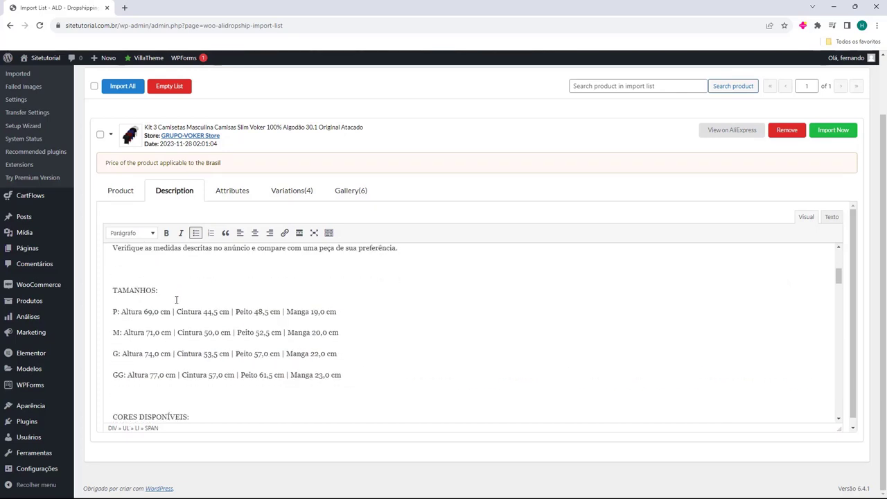
pyautogui.scroll(-3, 177, 300)
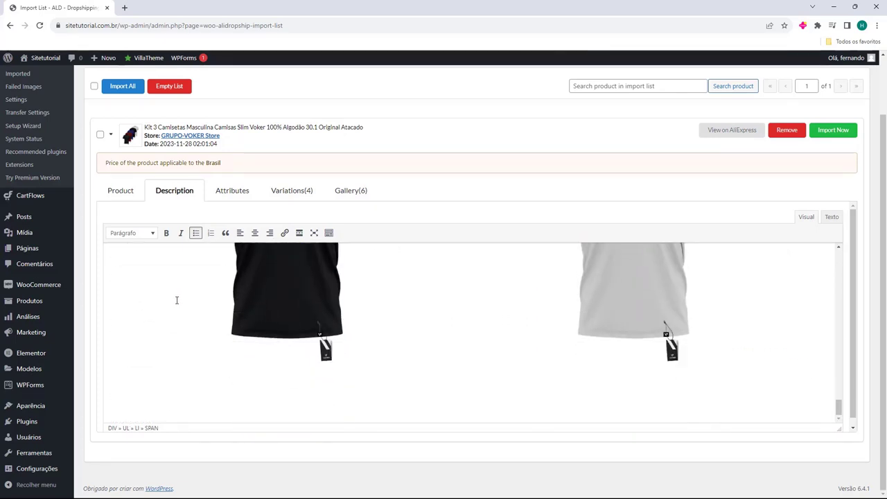
pyautogui.scroll(18, 188, 326)
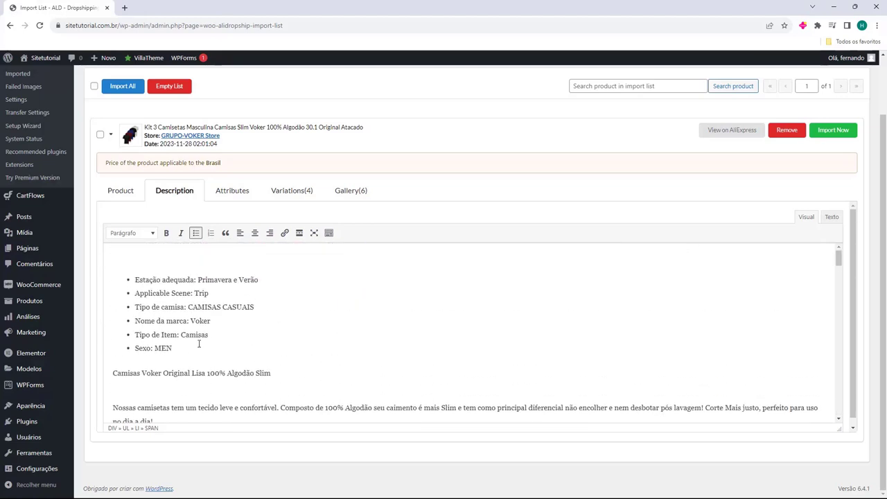
pyautogui.scroll(1, 198, 342)
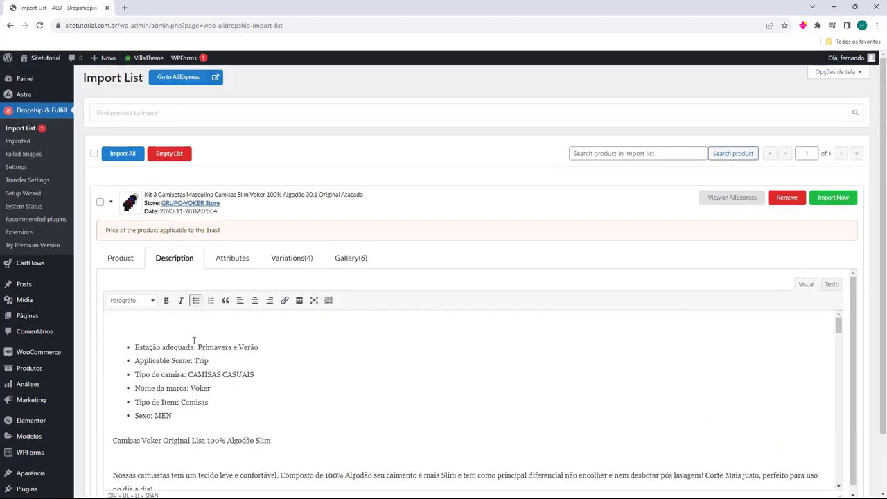
# Change the value of the product's cor attribute to "Variadas" and save it.
pyautogui.click(231, 258)
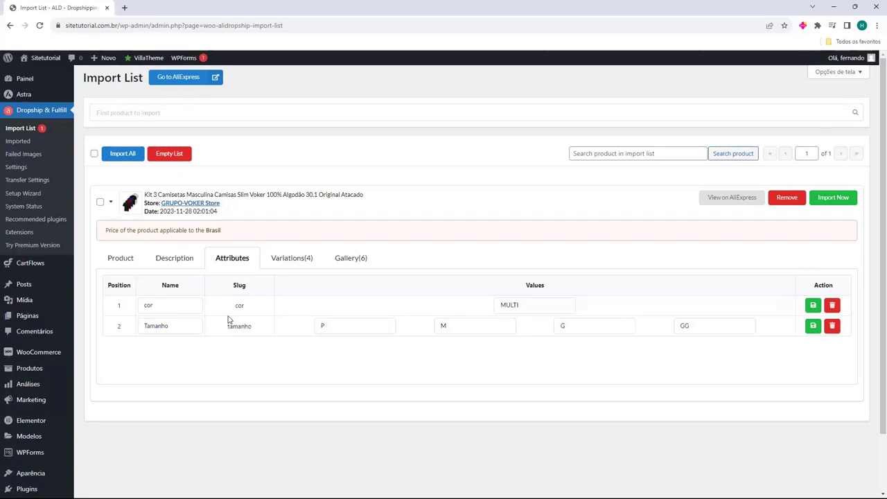
pyautogui.doubleClick(511, 305)
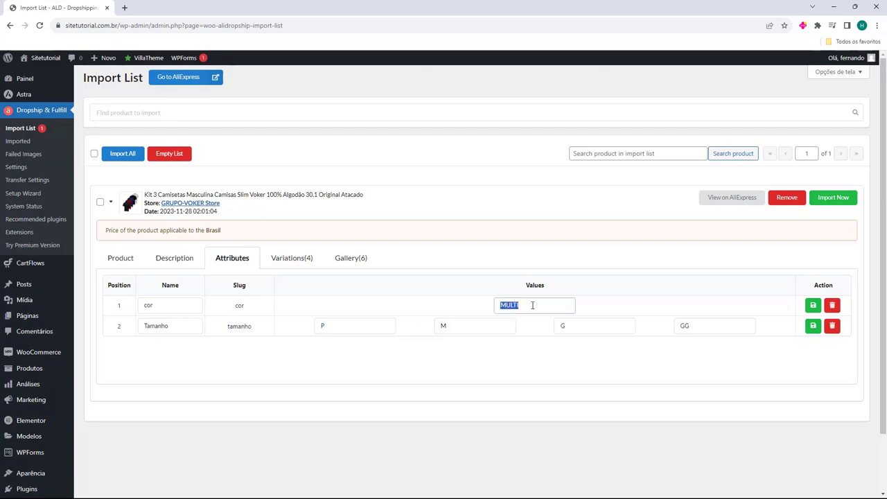
pyautogui.press('BackSpace')
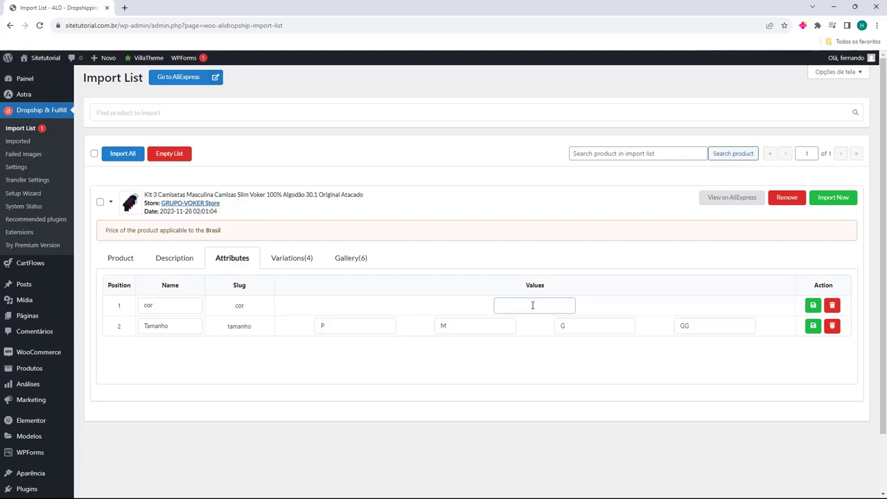
pyautogui.write('Variadas')
pyautogui.click(467, 310)
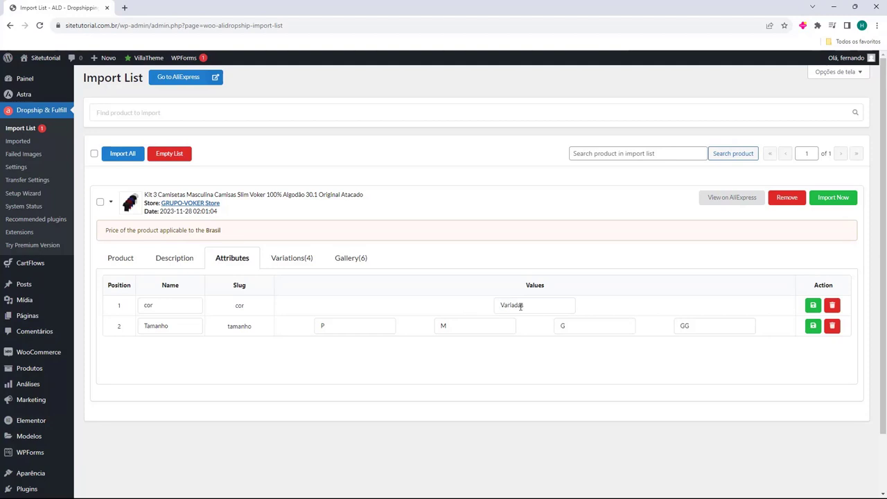
pyautogui.click(813, 307)
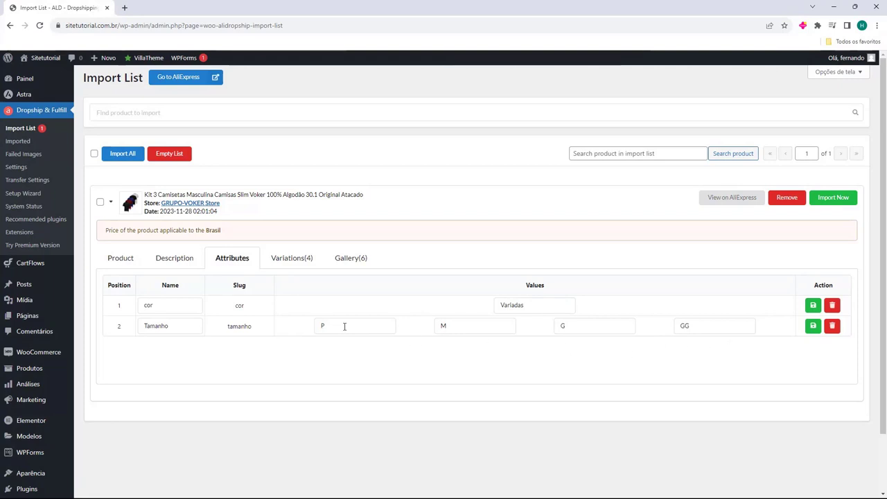
# Set the regular price of all the T-shirt kit's variations to 120.
pyautogui.click(289, 260)
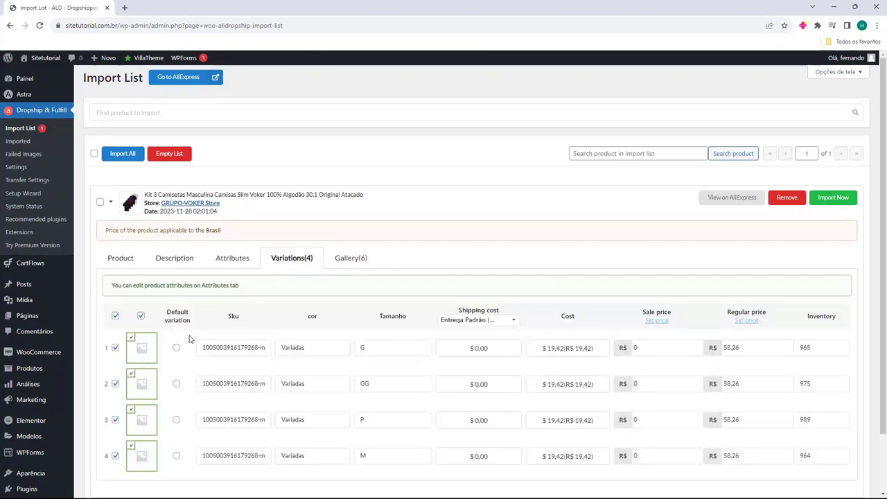
pyautogui.scroll(-1, 189, 339)
pyautogui.scroll(-1, 189, 339)
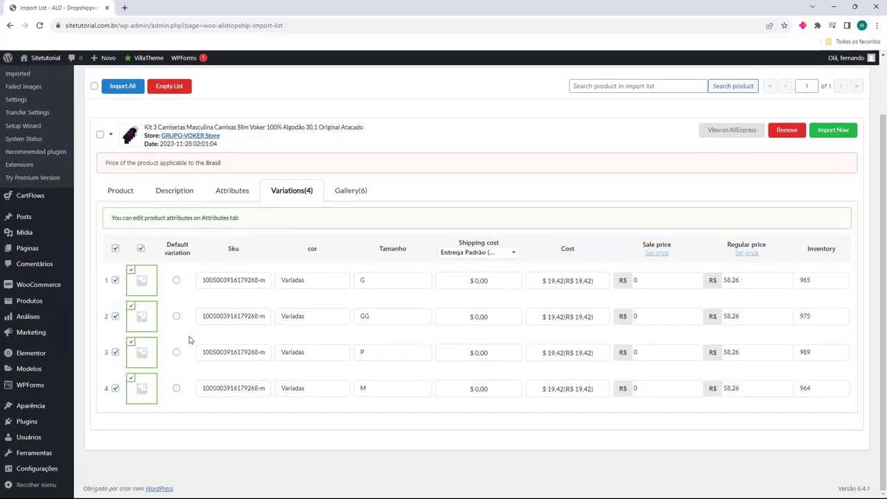
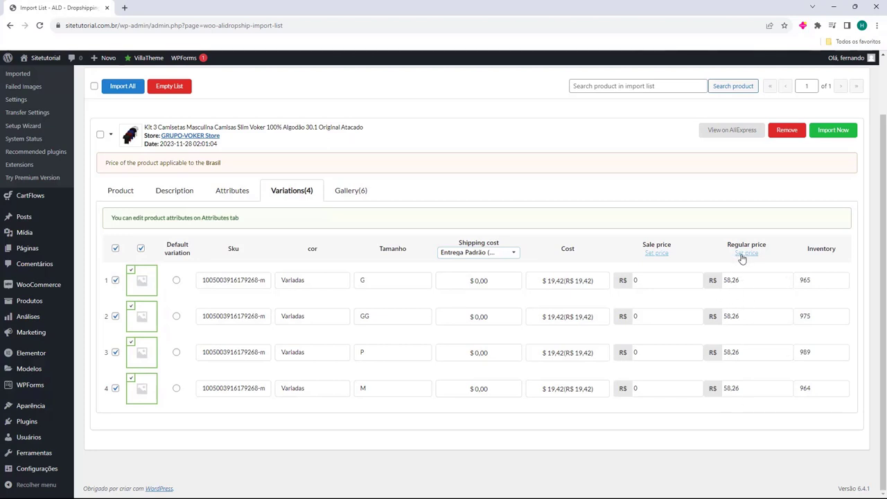
pyautogui.click(746, 253)
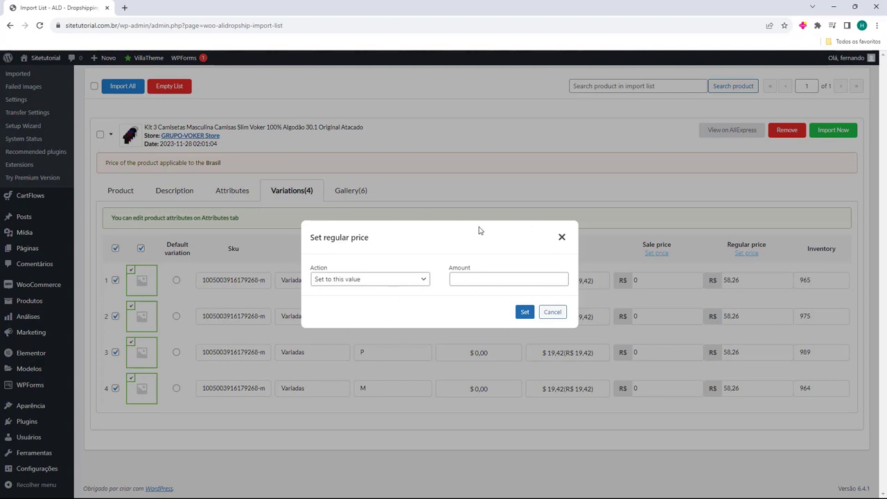
pyautogui.click(456, 277)
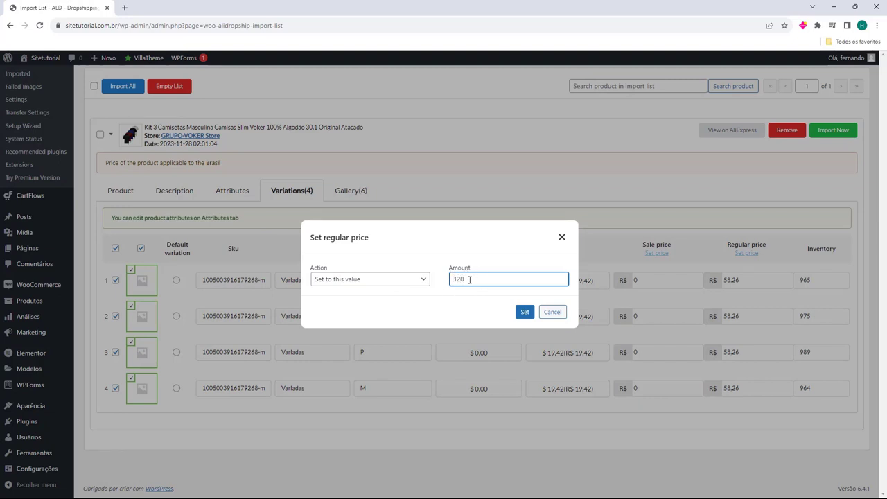
pyautogui.click(524, 313)
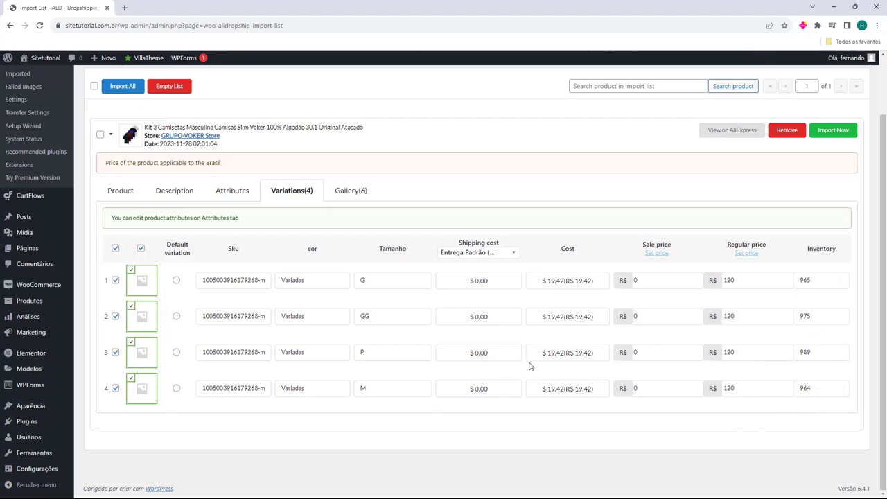
# Open the product gallery and try excluding and re-including shirt and size-chart images, keeping the original selection.
pyautogui.click(350, 191)
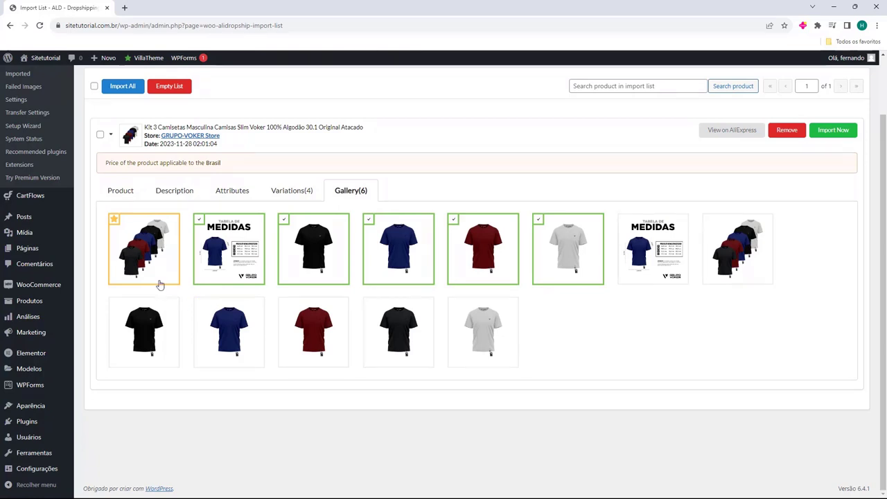
pyautogui.click(560, 258)
pyautogui.click(565, 257)
pyautogui.click(481, 267)
pyautogui.click(463, 264)
pyautogui.click(417, 264)
pyautogui.click(410, 267)
pyautogui.click(221, 278)
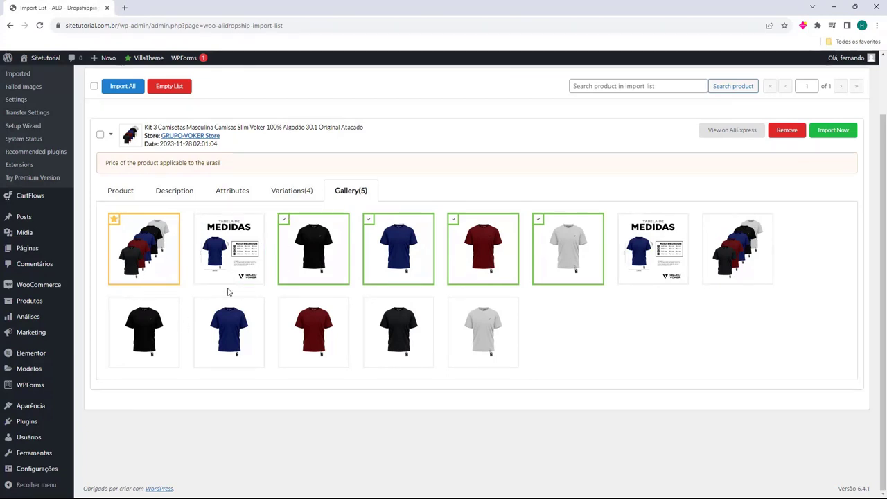
pyautogui.click(247, 275)
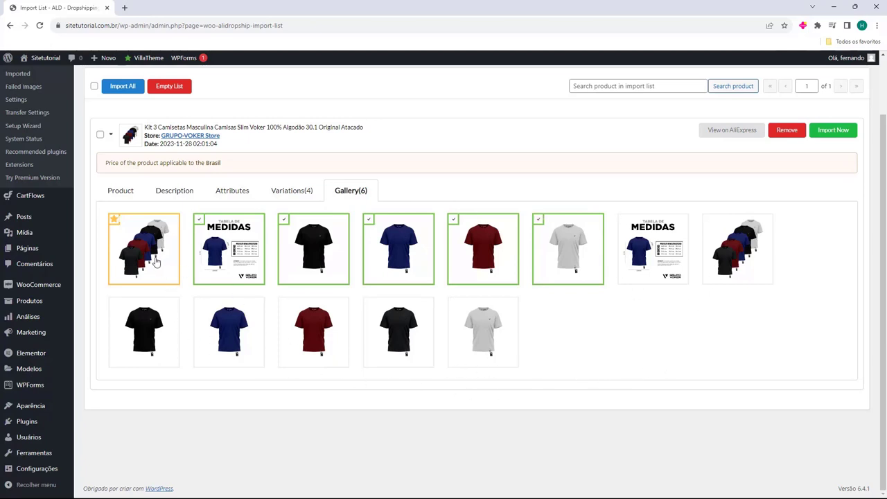
pyautogui.click(113, 221)
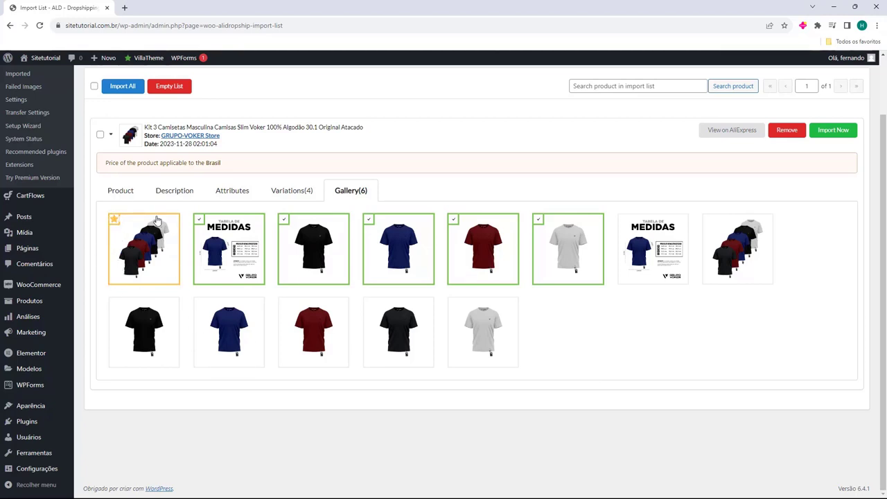
pyautogui.click(199, 220)
pyautogui.click(283, 220)
pyautogui.click(114, 220)
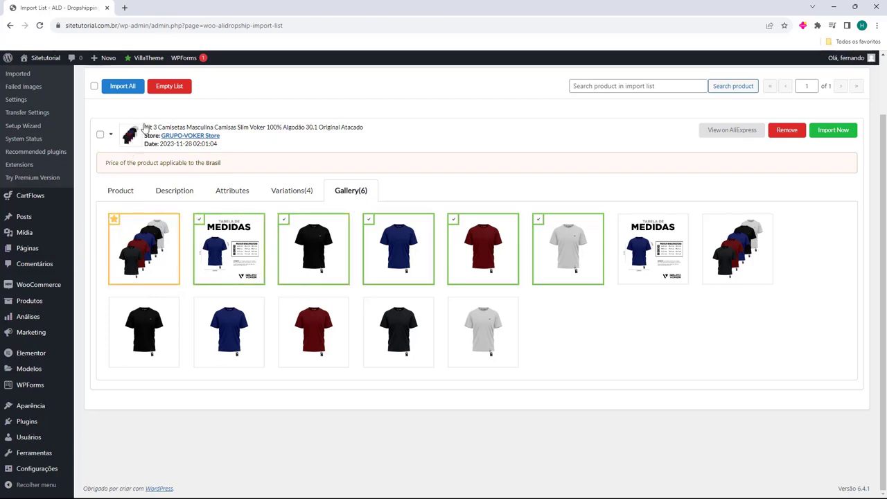
pyautogui.click(124, 193)
pyautogui.click(175, 195)
pyautogui.click(229, 193)
pyautogui.click(282, 195)
pyautogui.click(352, 194)
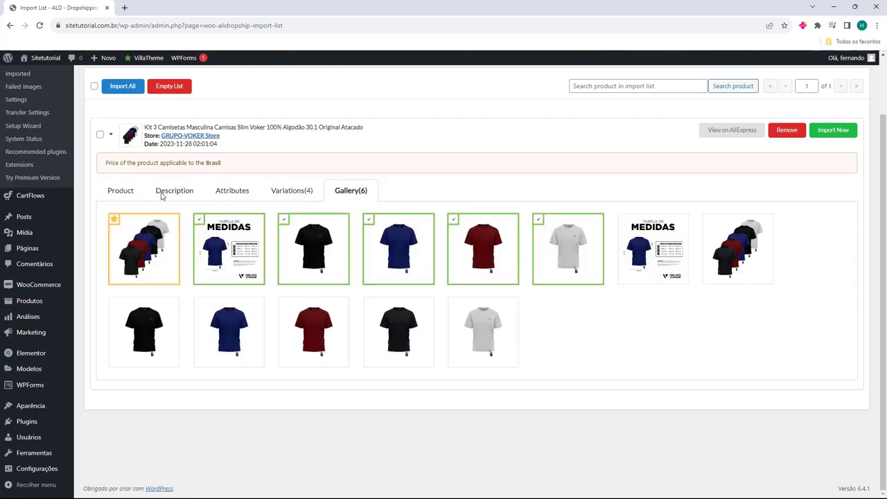
# Import the T-shirt kit into the store and open its store page from the list of imported products.
pyautogui.click(123, 194)
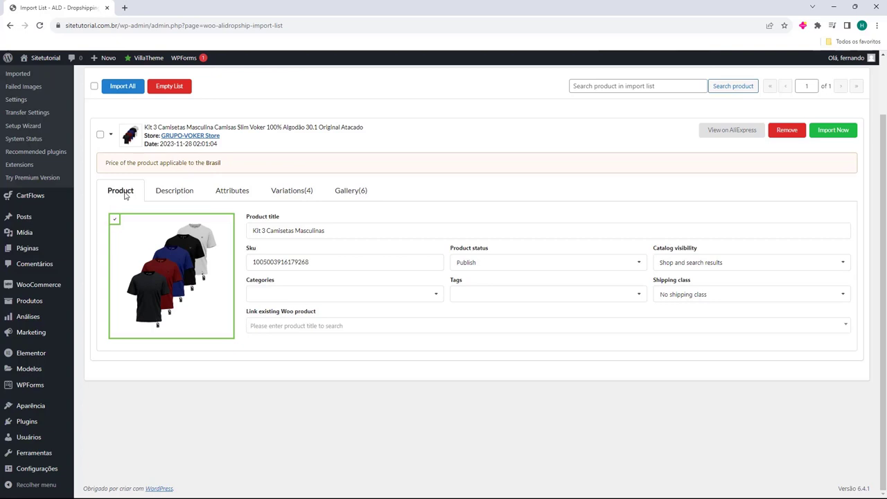
pyautogui.scroll(2, 124, 198)
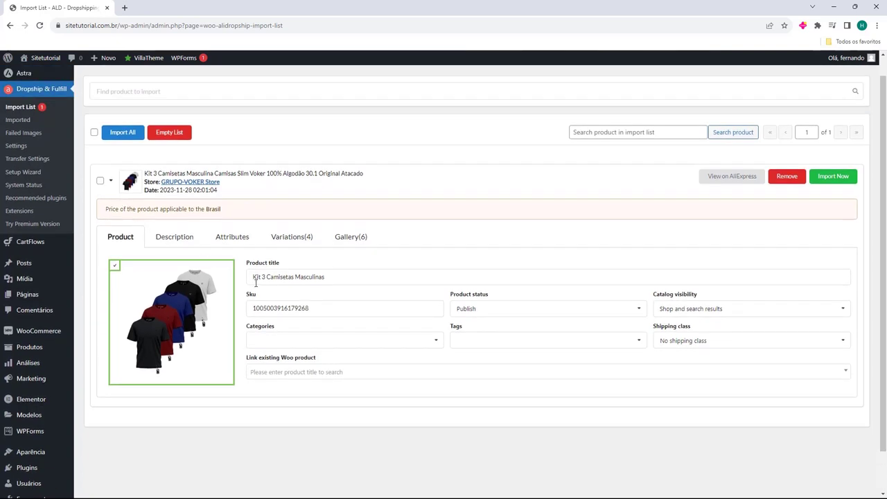
pyautogui.click(834, 179)
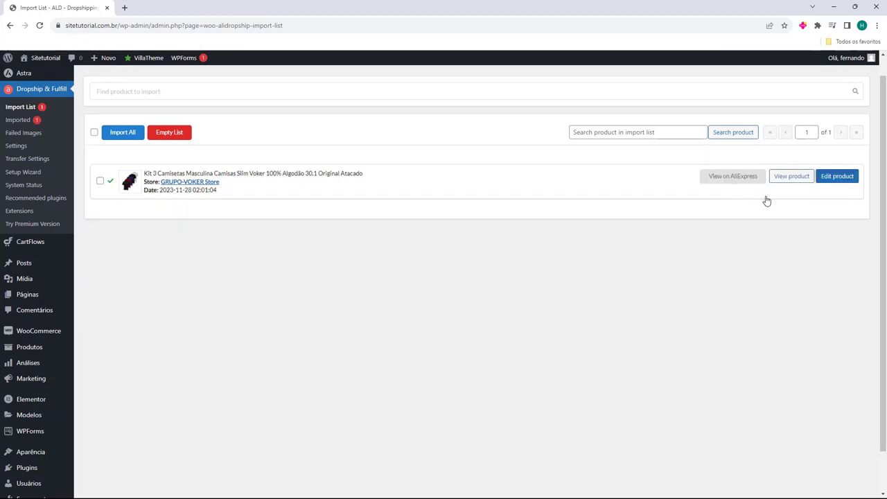
pyautogui.click(14, 123)
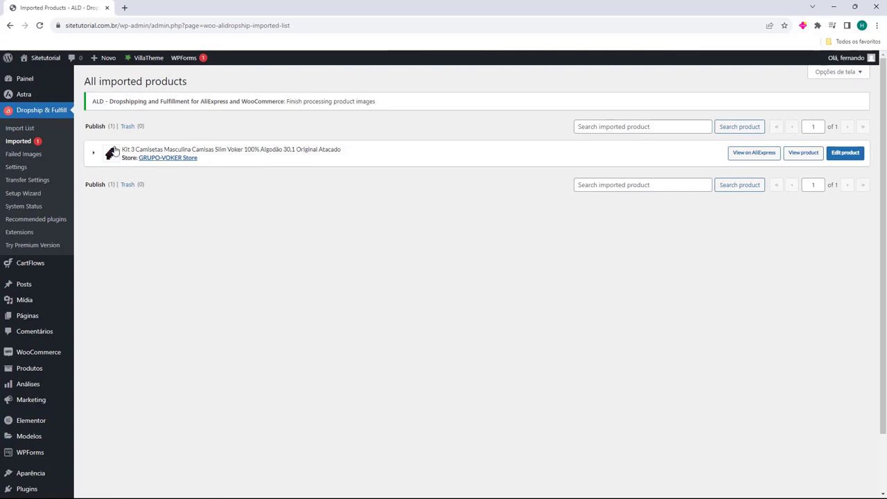
pyautogui.click(801, 159)
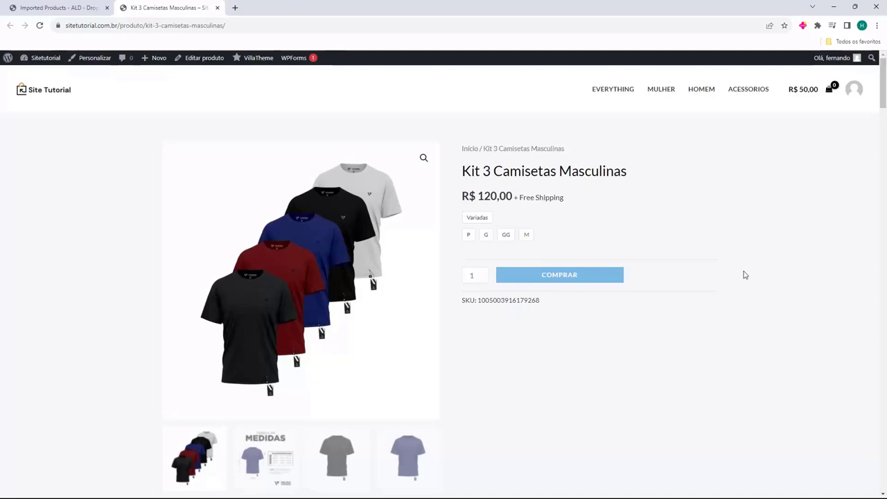
# Try the sizes P, G, GG and M on the T-shirt kit's store page and review its description.
pyautogui.click(469, 234)
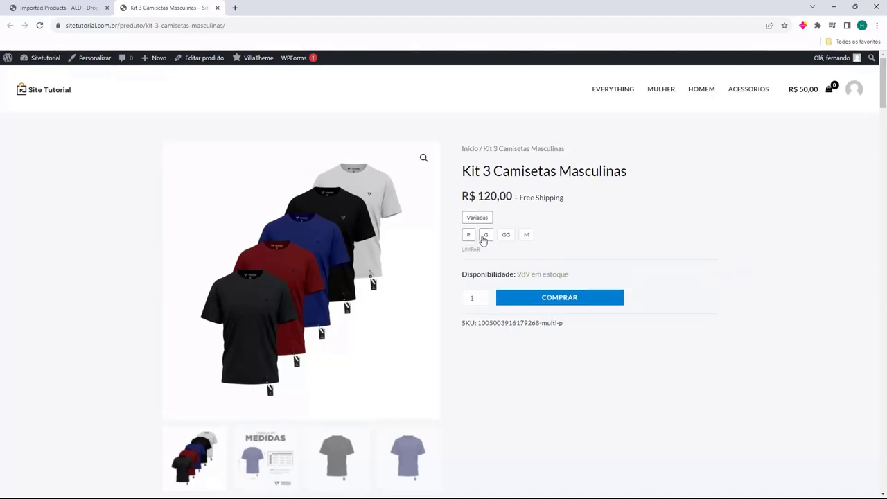
pyautogui.click(502, 236)
pyautogui.click(526, 236)
pyautogui.click(506, 238)
pyautogui.click(487, 239)
pyautogui.click(469, 239)
pyautogui.moveTo(491, 197); pyautogui.dragTo(563, 323)
pyautogui.click(465, 201)
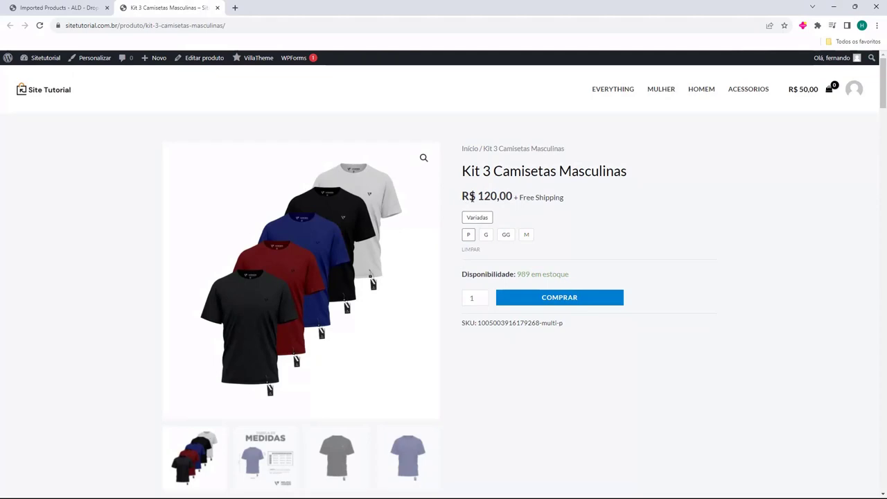
pyautogui.scroll(-5, 454, 205)
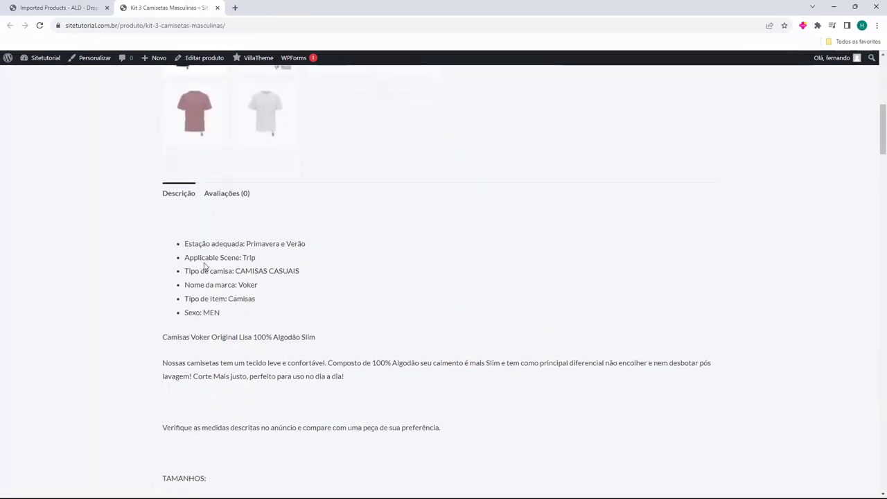
pyautogui.scroll(-3, 368, 222)
pyautogui.scroll(-5, 367, 222)
pyautogui.scroll(12, 206, 325)
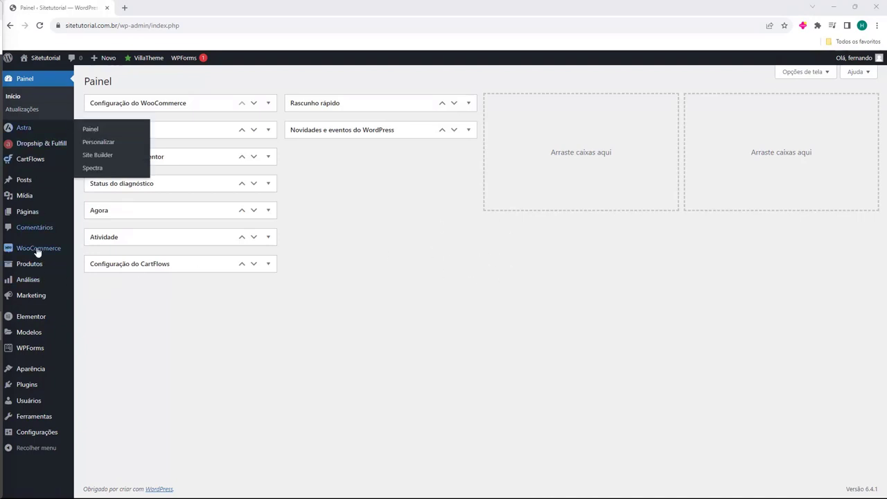
# Start a new delivery area in the WooCommerce shipping settings and name it "Entrega".
pyautogui.moveTo(18, 251)
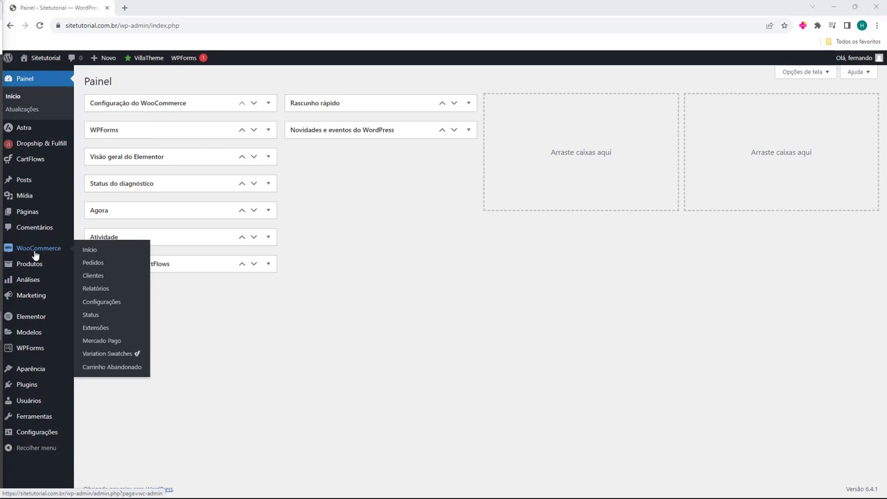
pyautogui.click(34, 254)
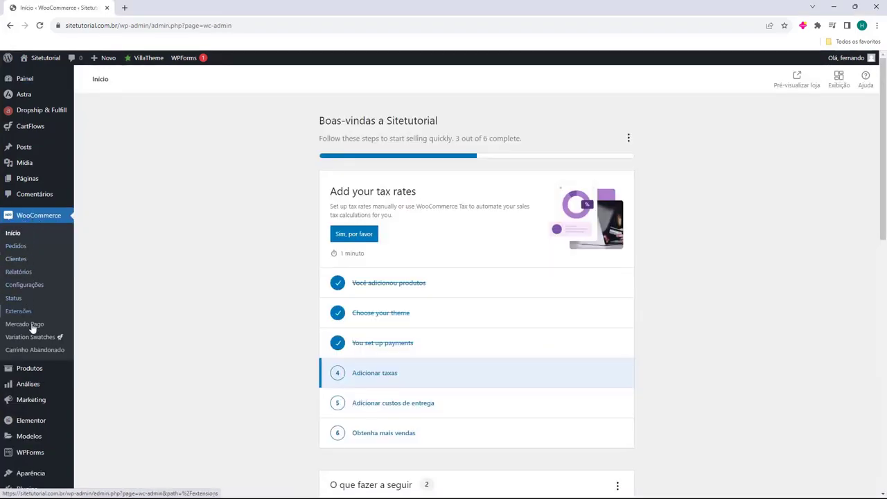
pyautogui.click(23, 289)
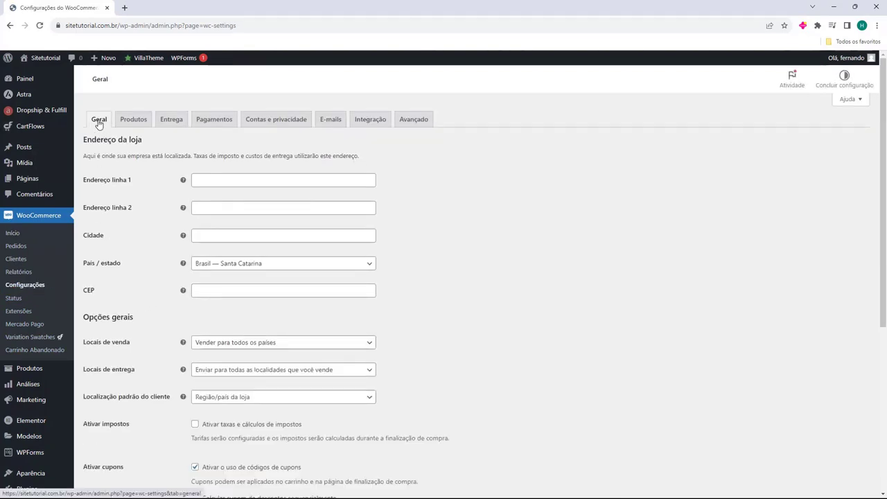
pyautogui.click(172, 121)
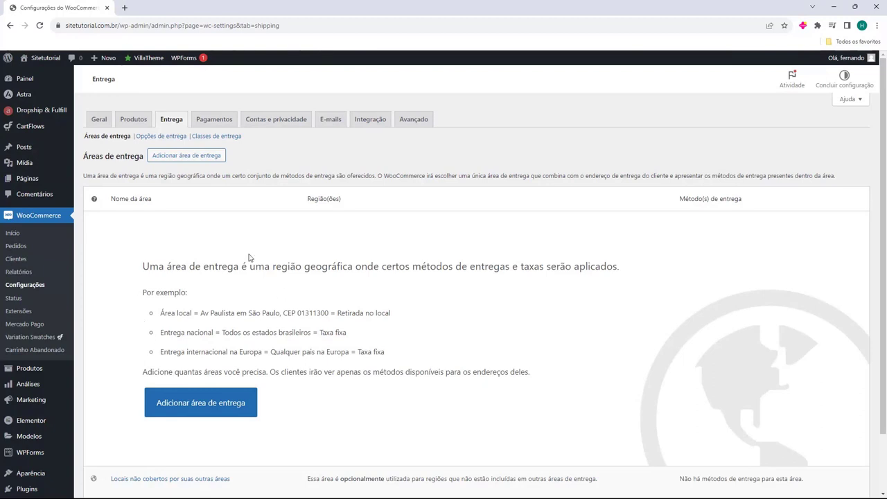
pyautogui.scroll(-2, 146, 345)
pyautogui.scroll(2, 194, 343)
pyautogui.click(192, 157)
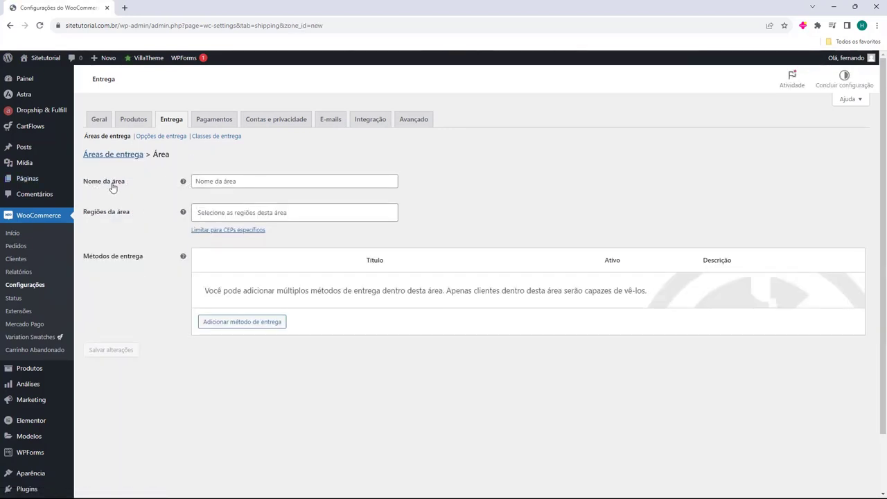
pyautogui.click(282, 182)
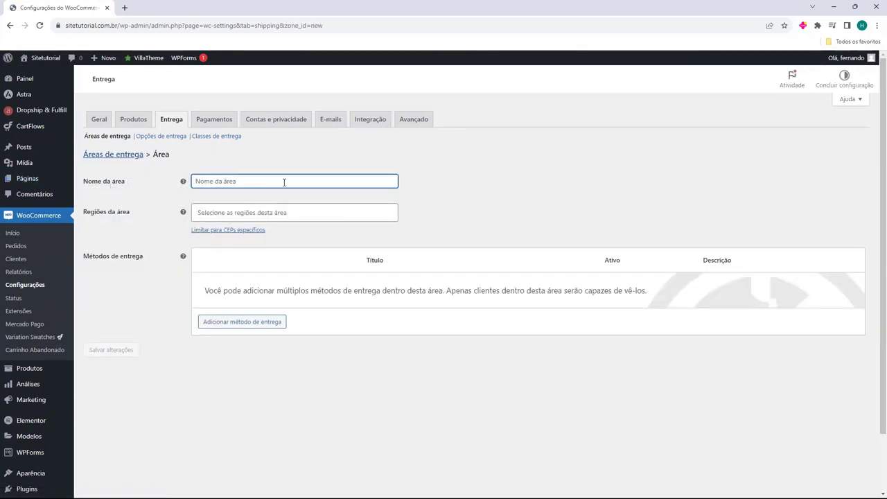
pyautogui.write('Entrega')
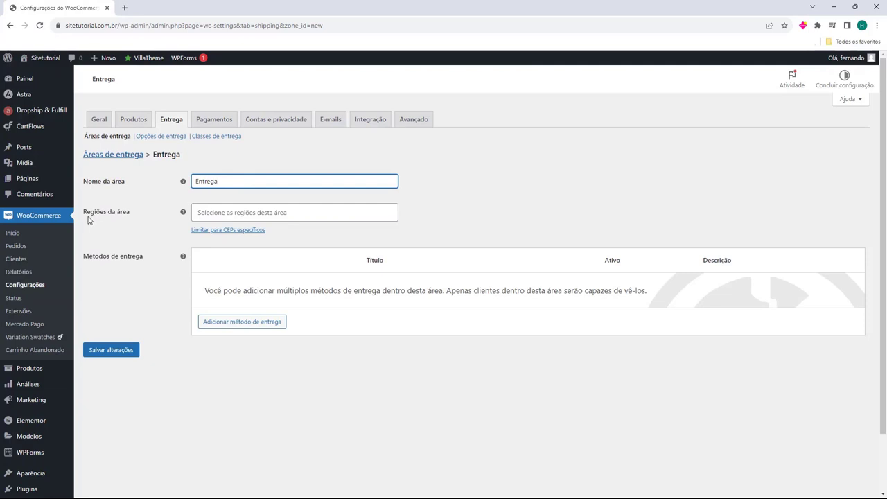
# Set the delivery area's region to the whole of Brasil and look through the individual states offered.
pyautogui.click(206, 212)
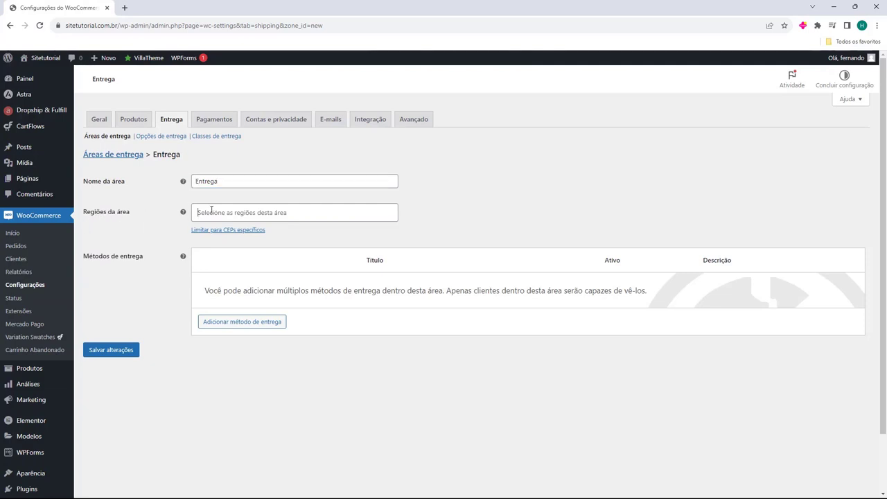
pyautogui.write('Bras')
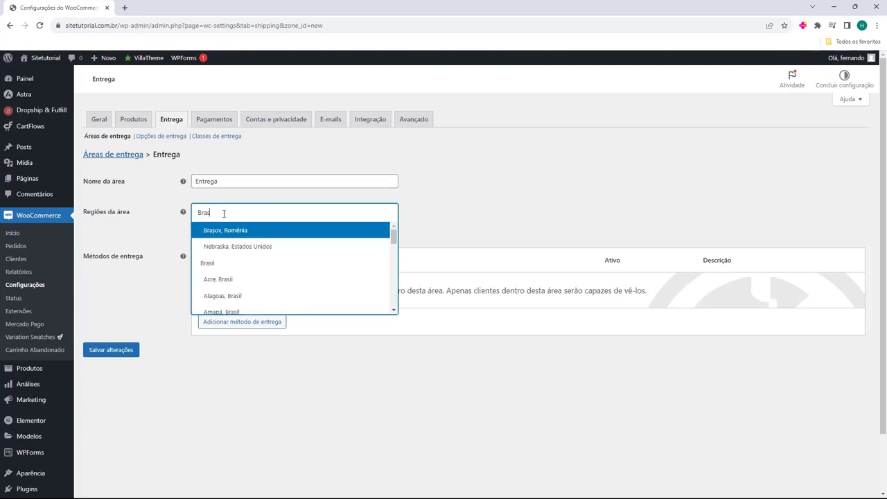
pyautogui.click(208, 262)
pyautogui.click(236, 212)
pyautogui.scroll(-1, 239, 271)
pyautogui.scroll(-5, 240, 277)
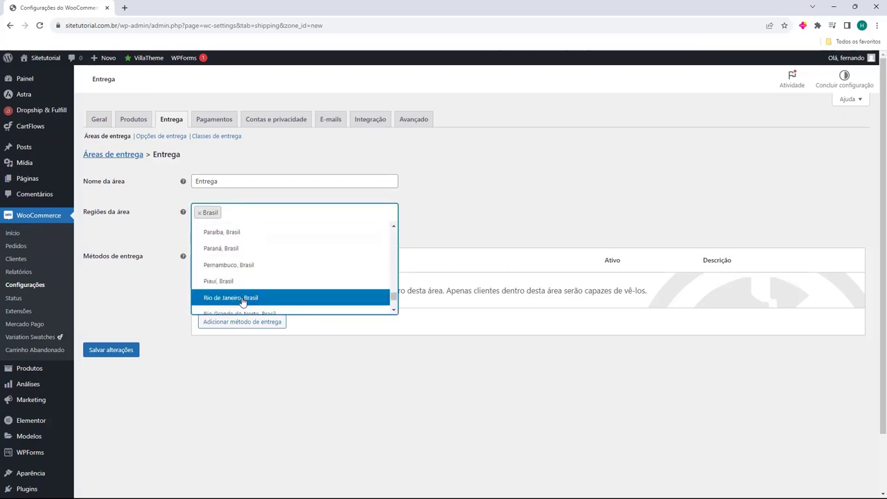
pyautogui.scroll(-3, 232, 271)
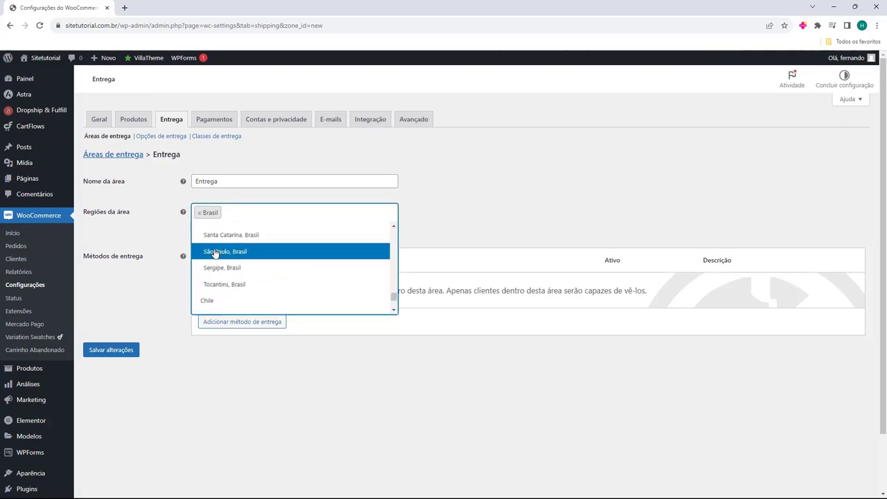
pyautogui.click(172, 231)
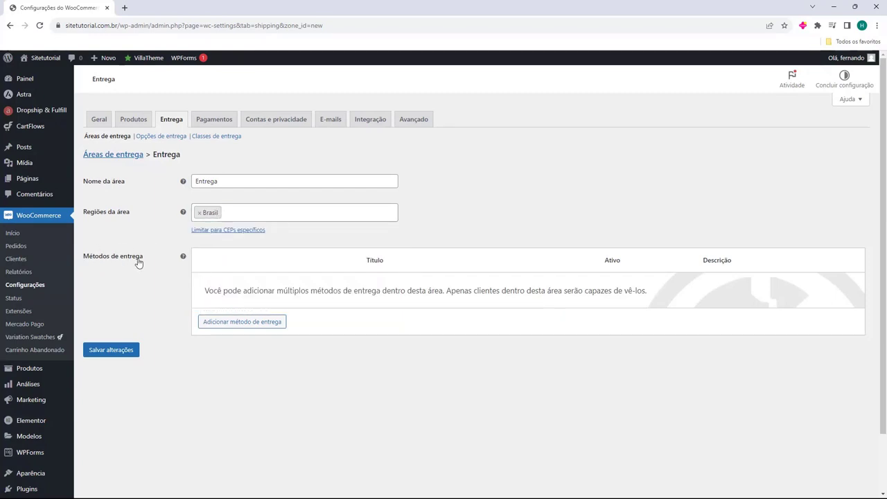
# Add the "Frete grátis" delivery method to the Entrega area and save the changes.
pyautogui.click(239, 323)
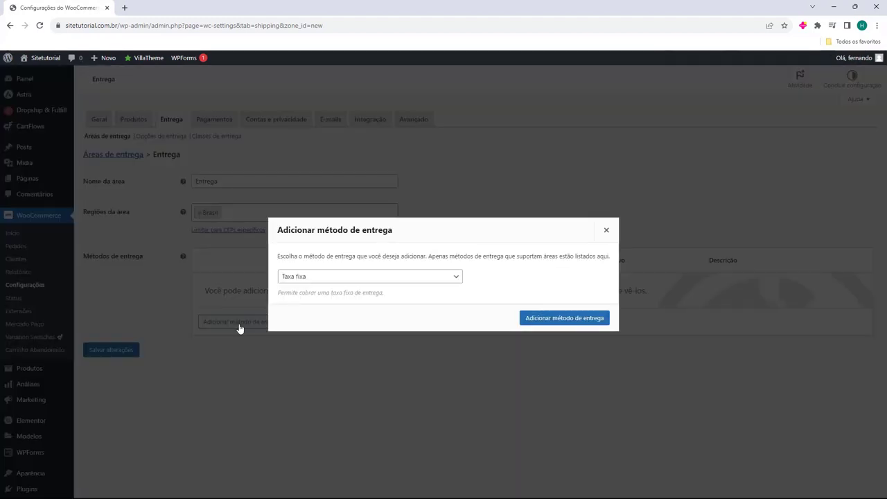
pyautogui.click(312, 278)
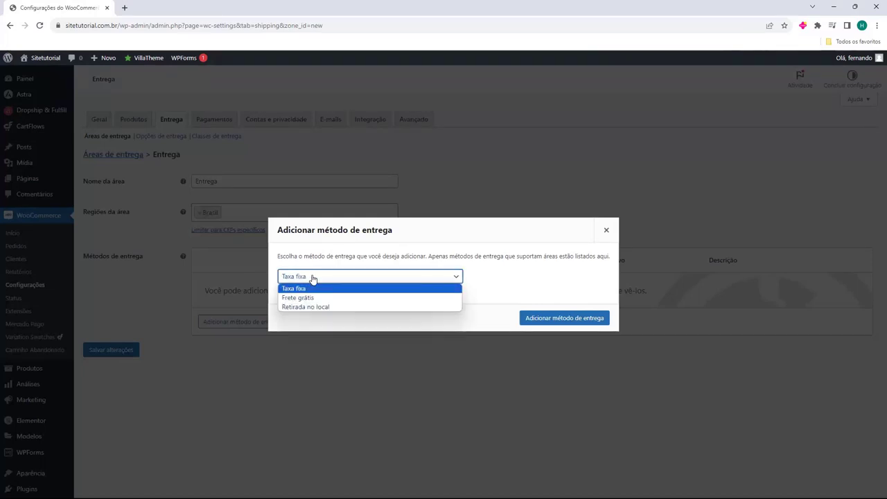
pyautogui.click(312, 298)
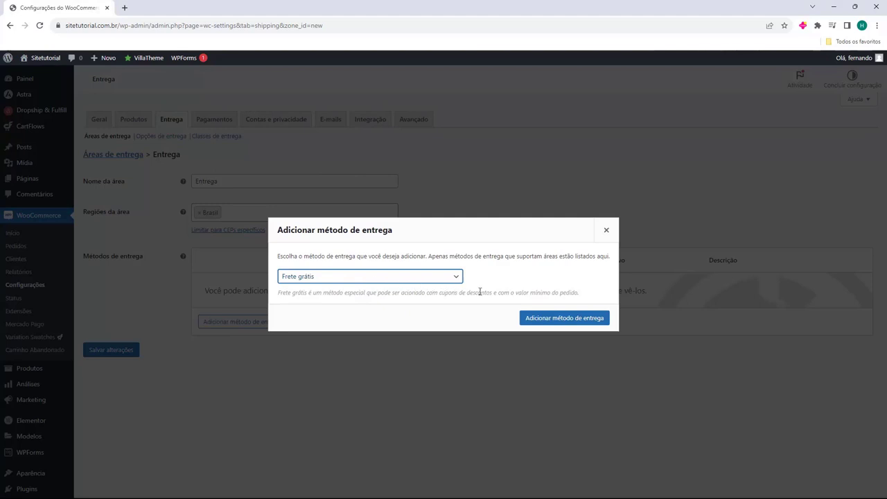
pyautogui.click(558, 323)
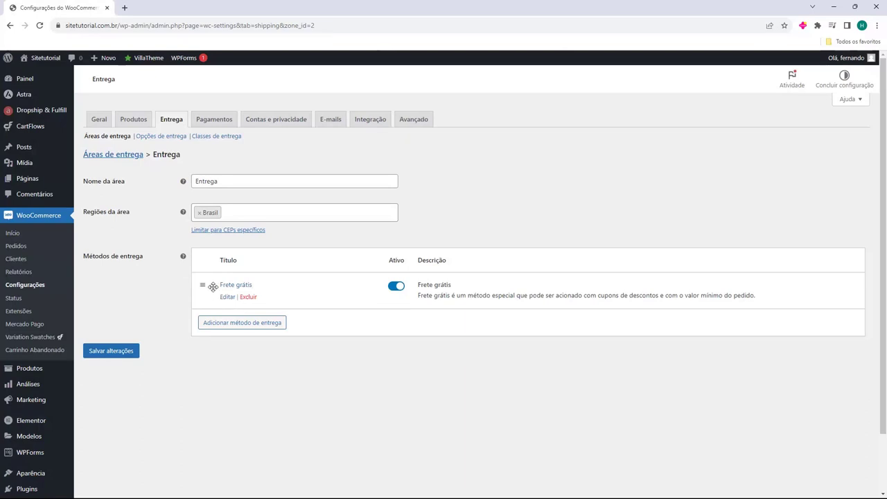
pyautogui.click(112, 357)
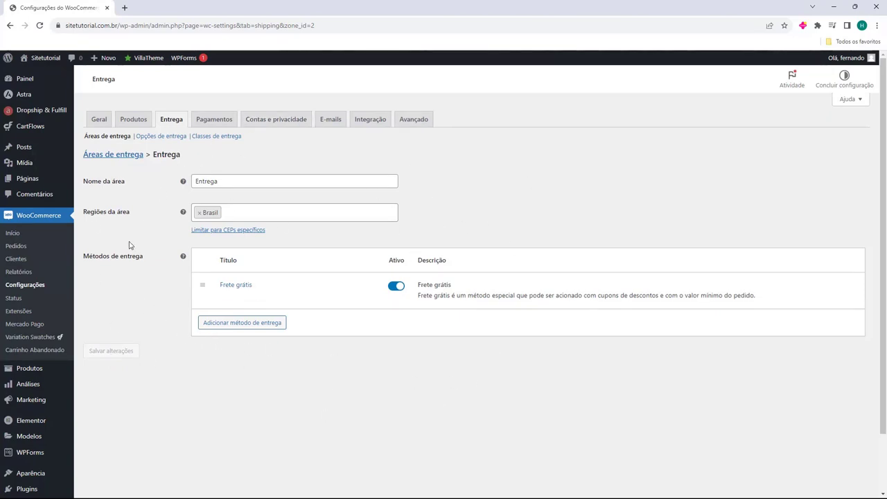
# Open the list of all store products and look through its first page for the demo items.
pyautogui.click(66, 80)
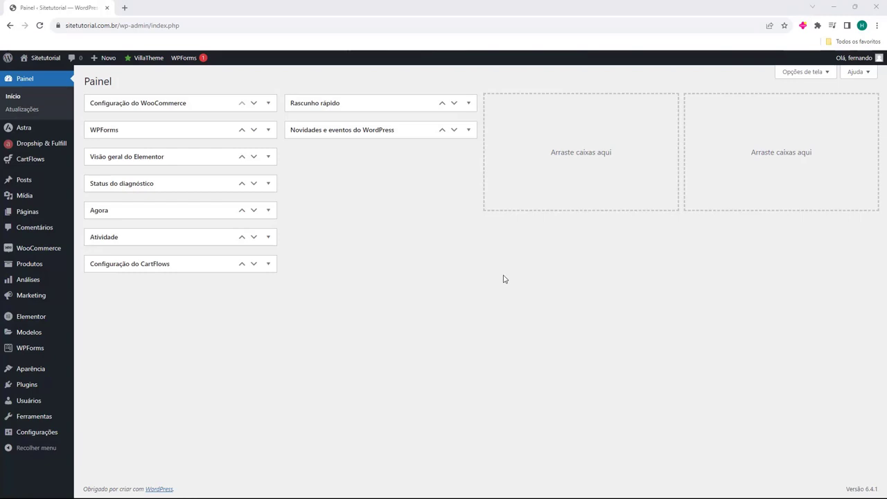
pyautogui.moveTo(26, 271)
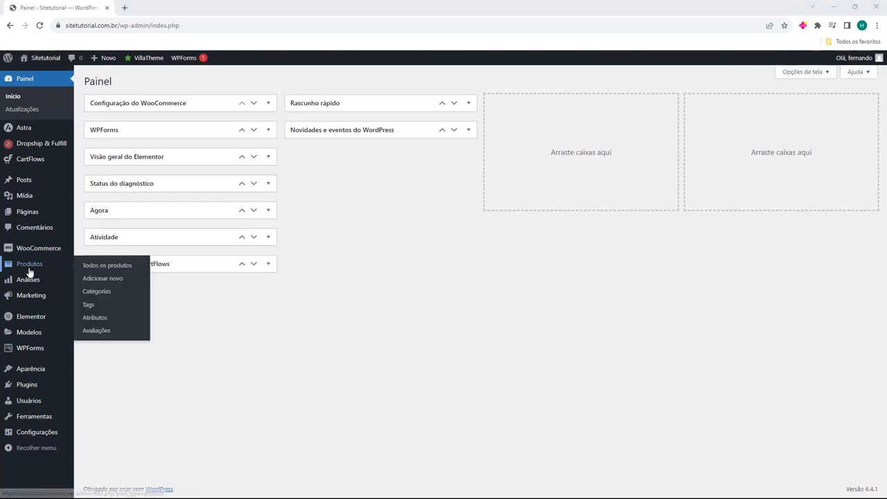
pyautogui.click(21, 269)
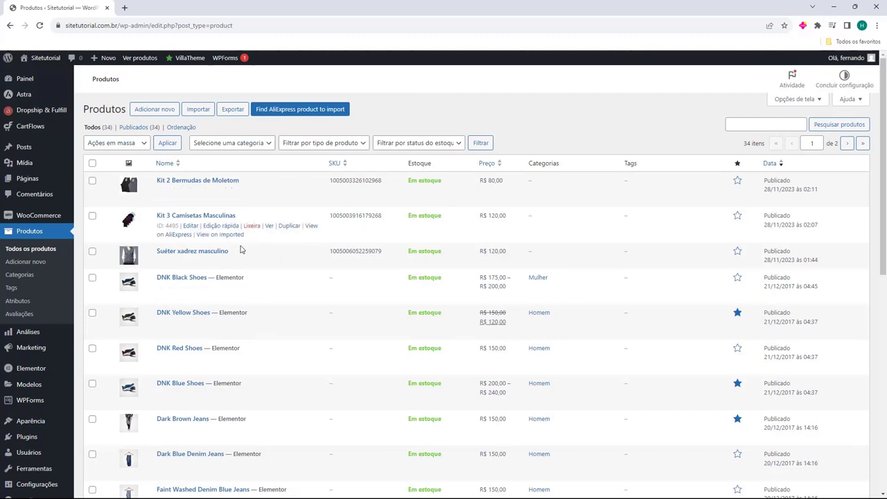
pyautogui.scroll(-7, 228, 249)
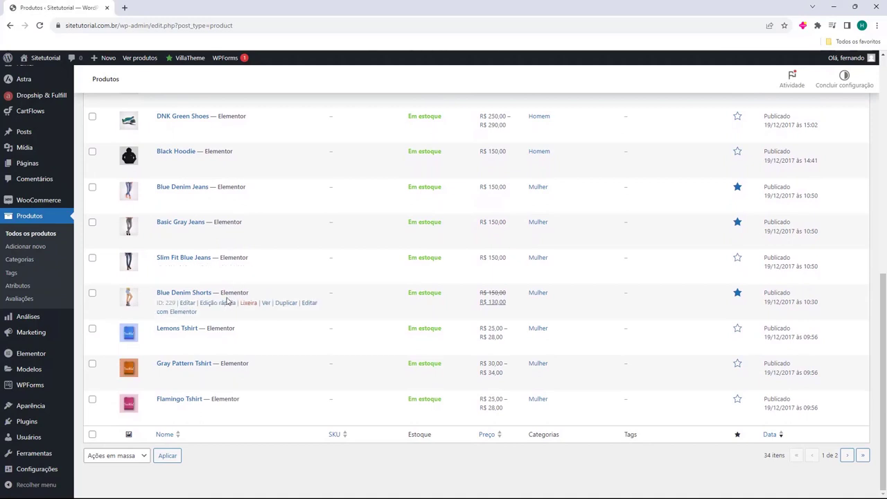
pyautogui.scroll(7, 253, 380)
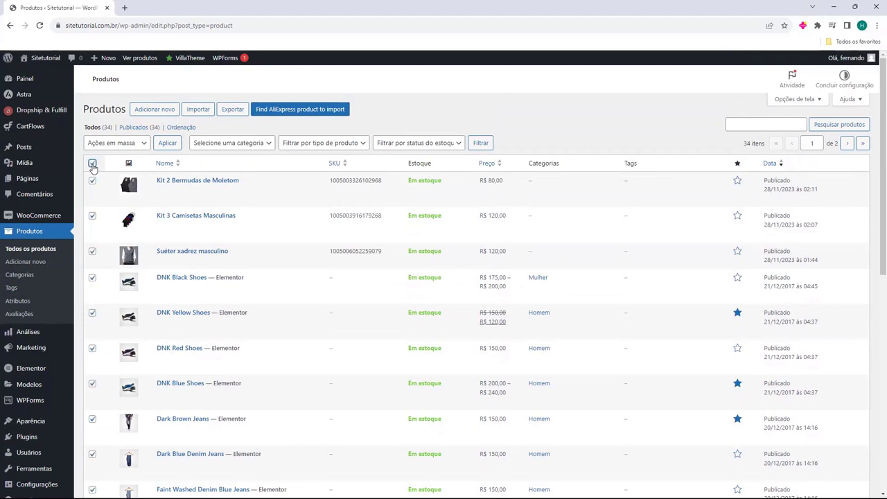
# Move all first-page products to the trash except Kit 2 Bermudas de Moletom, Kit 3 Camisetas Masculinas and Suéter xadrez masculino.
pyautogui.click(93, 252)
pyautogui.click(92, 181)
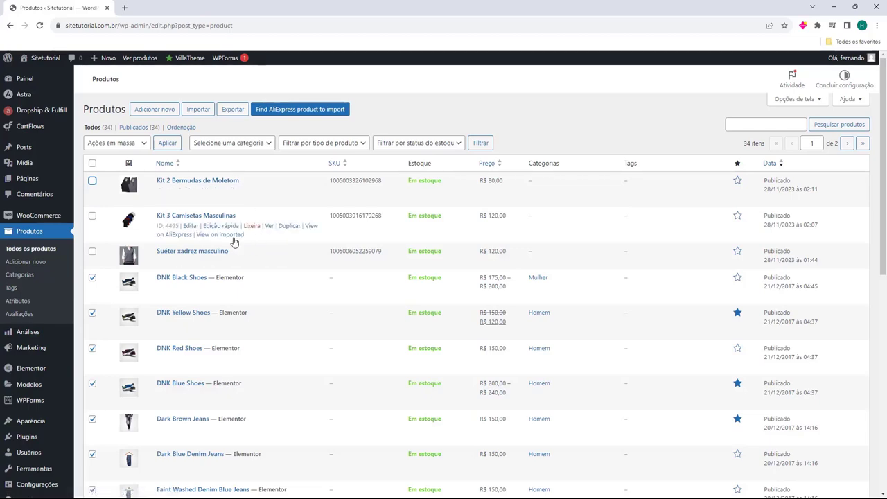
pyautogui.scroll(-7, 160, 263)
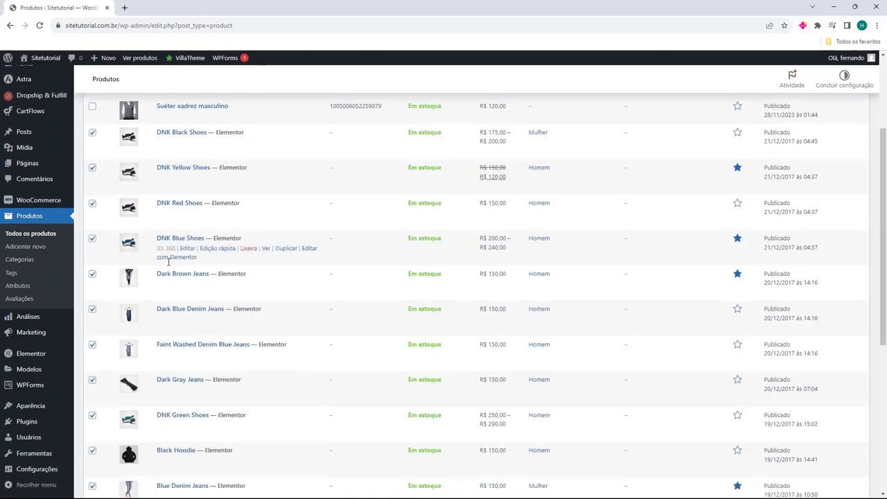
pyautogui.scroll(6, 169, 305)
pyautogui.scroll(1, 169, 319)
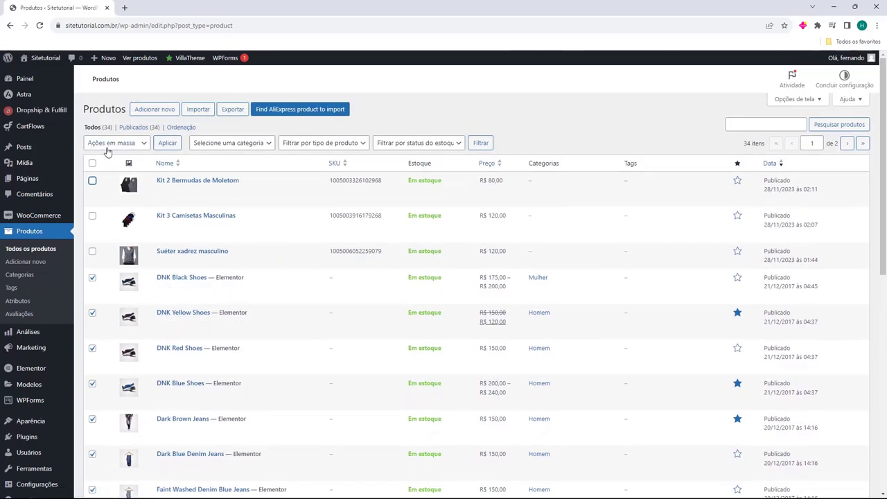
pyautogui.click(127, 147)
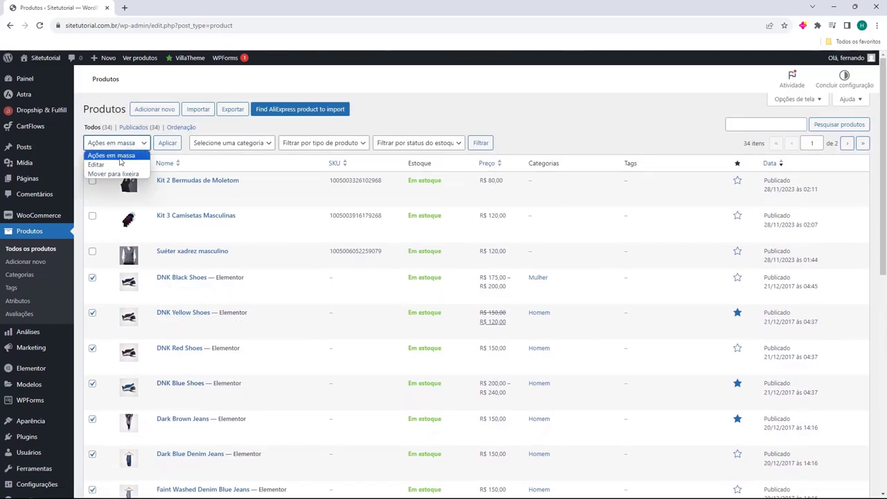
pyautogui.click(104, 174)
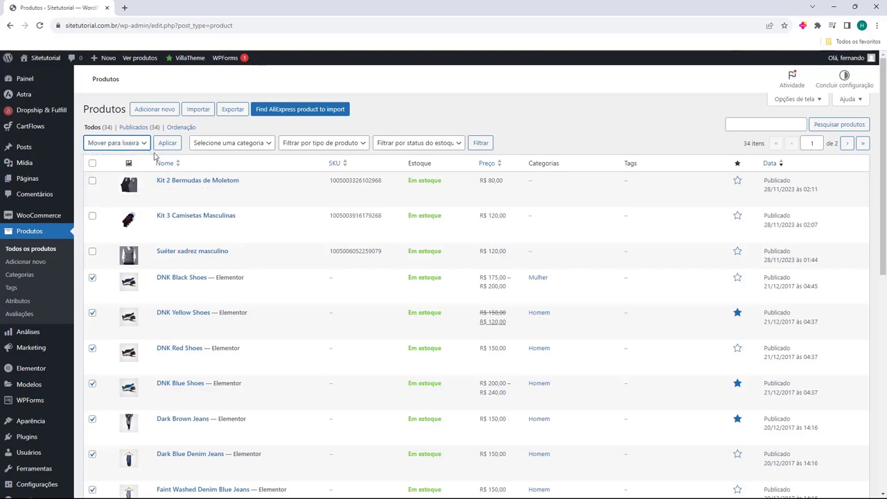
pyautogui.click(167, 144)
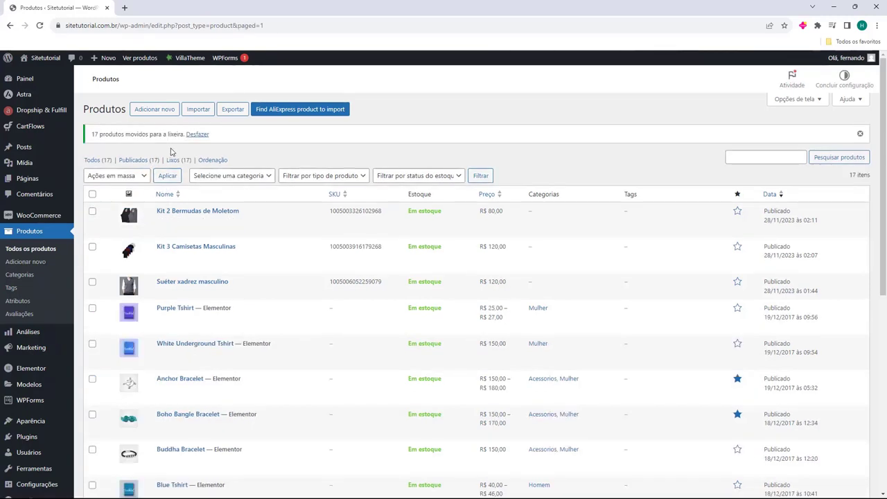
# Move the remaining demo products to the trash as well, keeping the shorts kit, the T-shirt kit and the sweater.
pyautogui.scroll(-5, 159, 224)
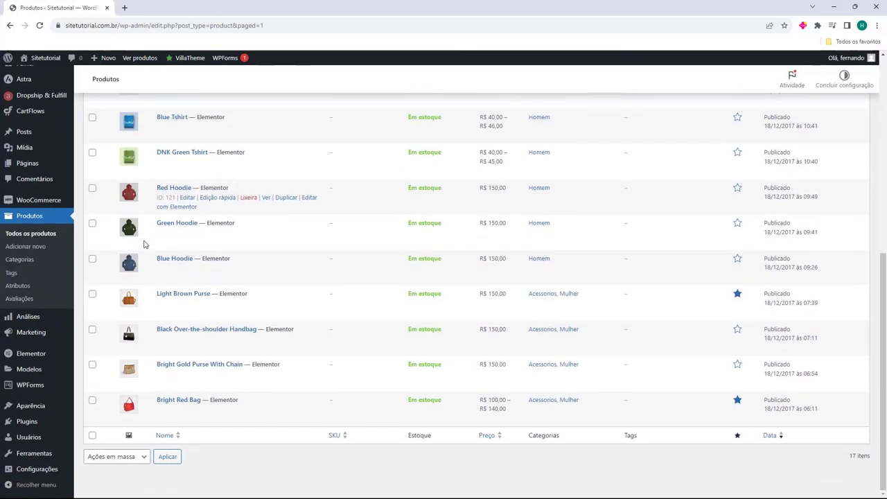
pyautogui.scroll(5, 158, 361)
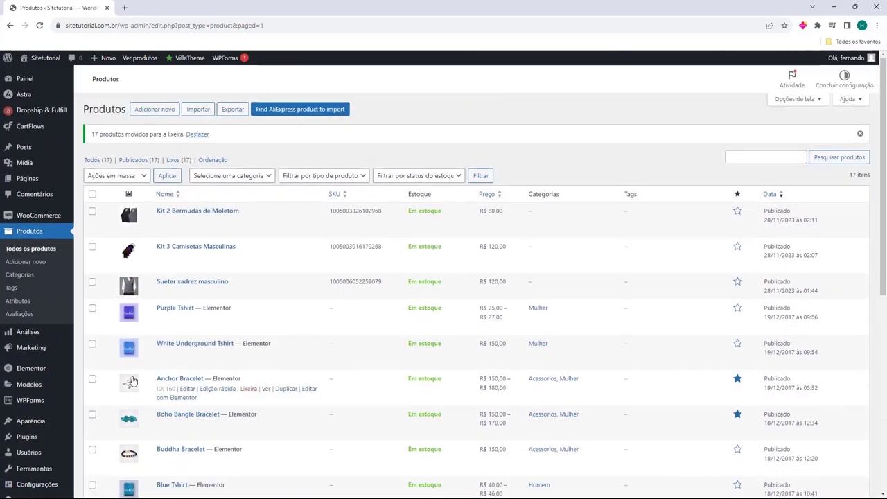
pyautogui.click(93, 195)
pyautogui.click(92, 211)
pyautogui.click(92, 246)
pyautogui.click(93, 283)
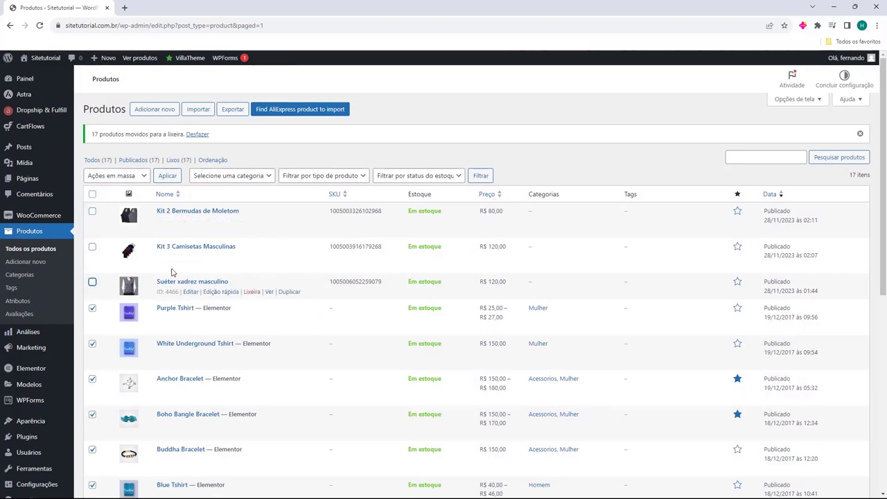
pyautogui.click(116, 177)
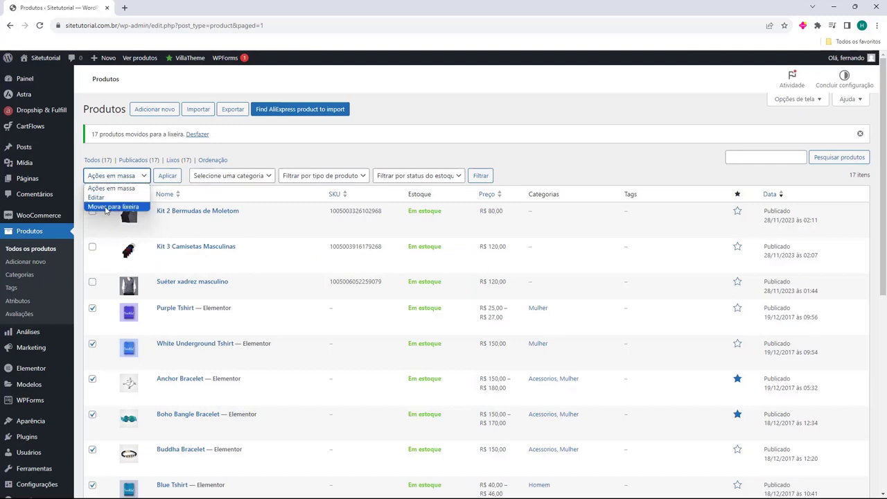
pyautogui.click(111, 206)
pyautogui.click(167, 176)
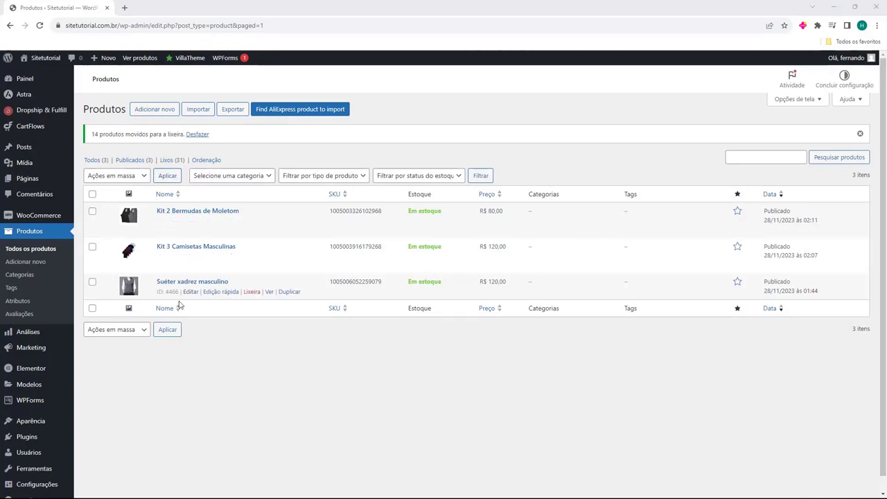
# Review the trashed products and return to the list of all products.
pyautogui.click(165, 161)
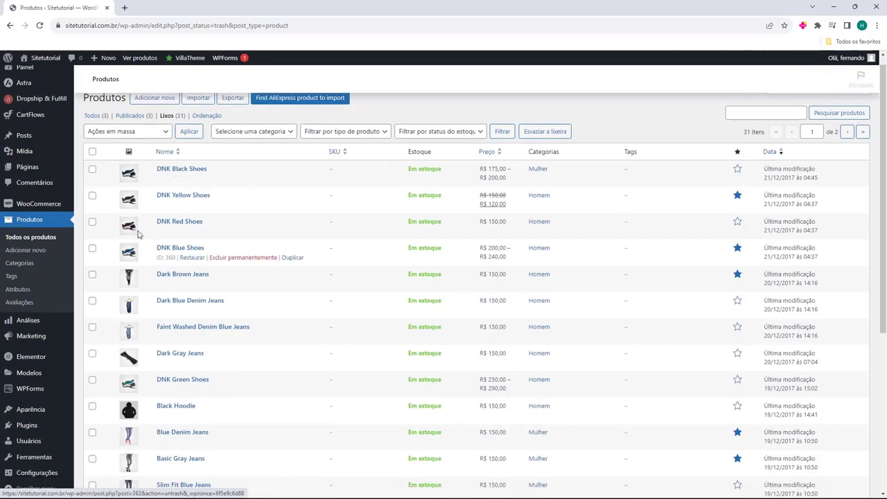
pyautogui.scroll(-5, 142, 241)
pyautogui.scroll(5, 198, 301)
pyautogui.click(92, 124)
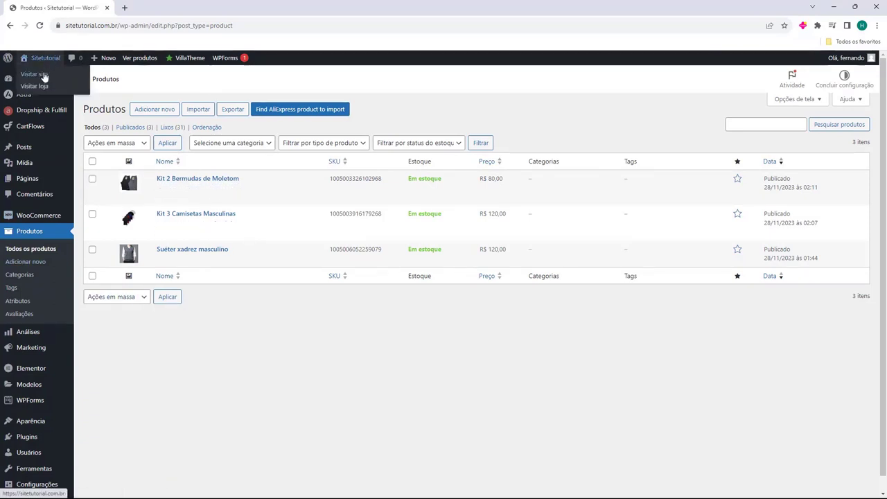
# Open the store's home page in a separate tab and review the "Produtos em Destaque" section.
pyautogui.click(40, 75)
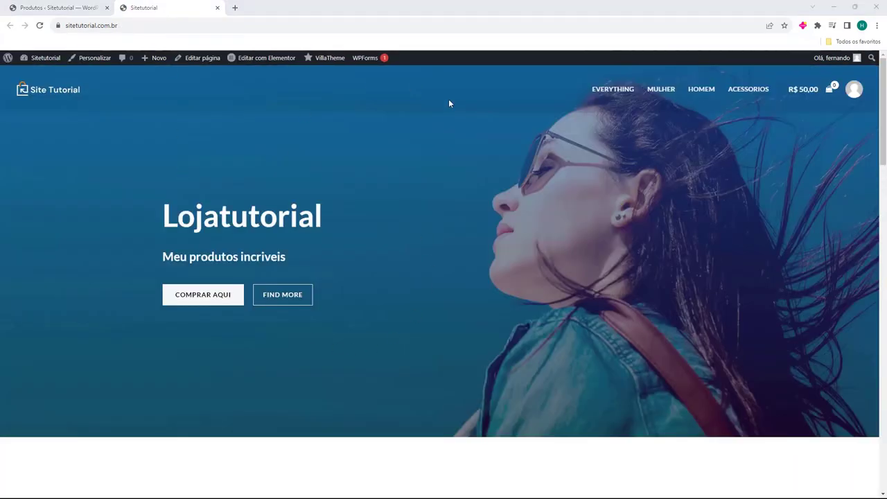
pyautogui.scroll(-9, 395, 174)
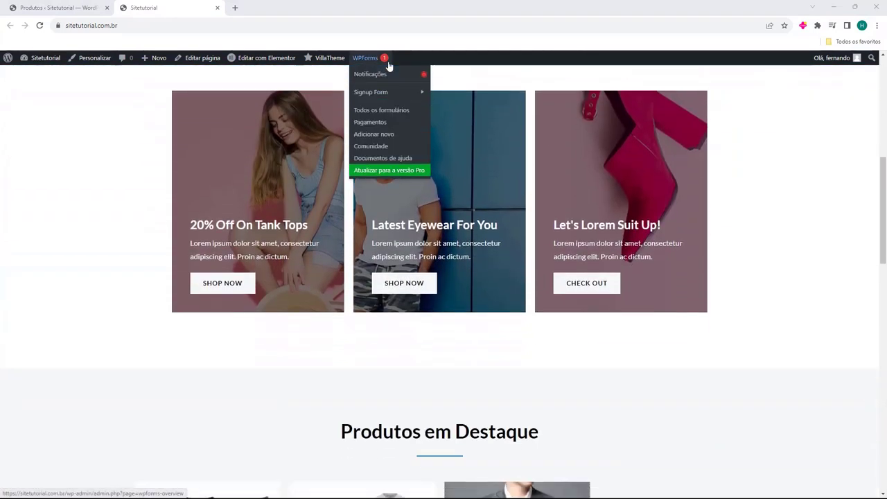
pyautogui.scroll(-1, 125, 279)
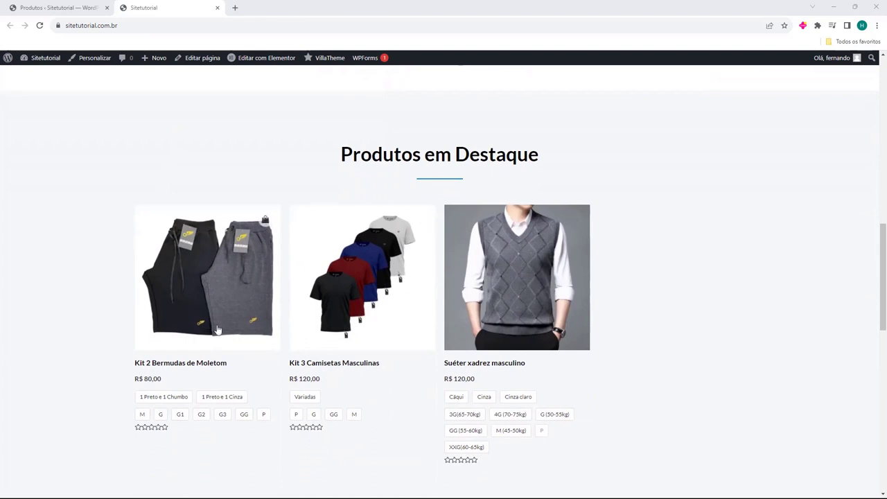
pyautogui.scroll(-1, 290, 257)
pyautogui.scroll(-1, 290, 256)
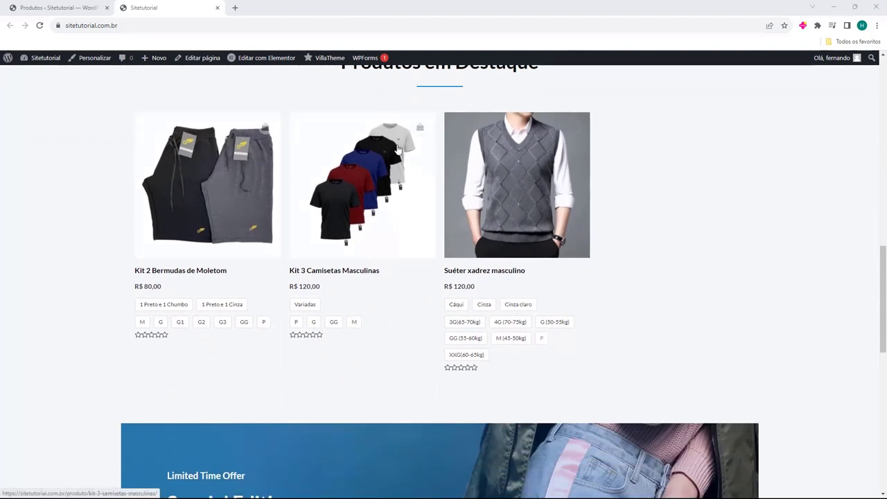
# Add one Suéter xadrez masculino in Cáqui, size 3G(65-70kg), to the cart and open the cart.
pyautogui.click(493, 173)
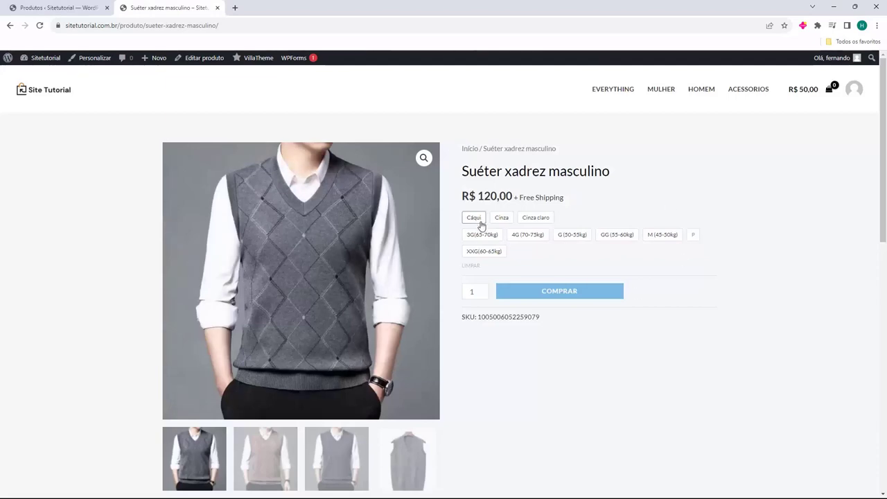
pyautogui.click(477, 219)
pyautogui.click(484, 236)
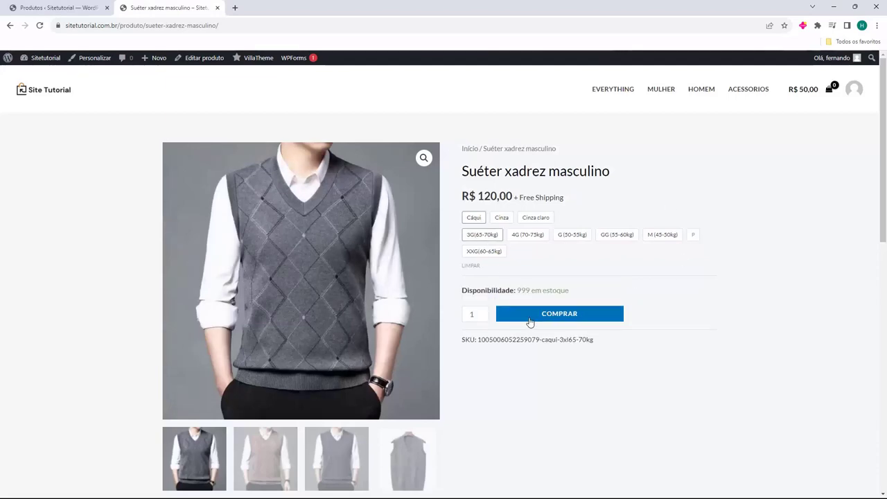
pyautogui.click(563, 323)
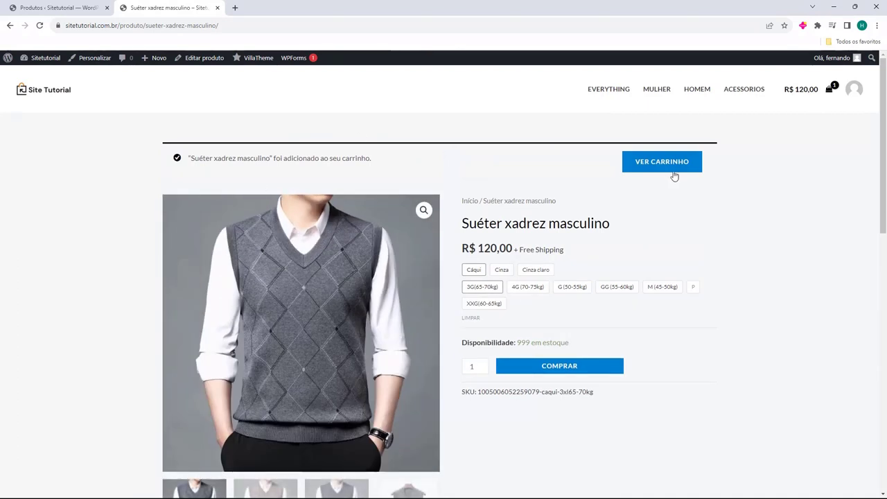
pyautogui.click(669, 170)
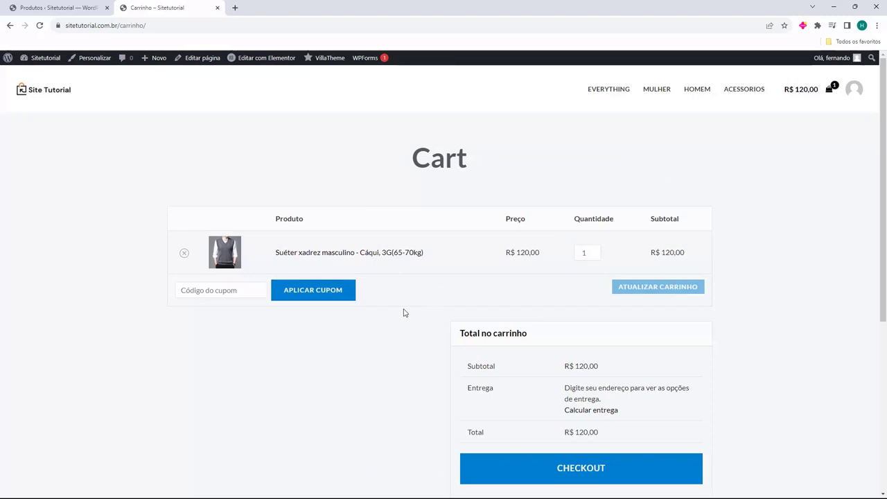
# Examine the Entrega row in the cart totals and check its delivery calculation option.
pyautogui.scroll(-2, 433, 194)
pyautogui.scroll(-1, 437, 203)
pyautogui.moveTo(466, 251); pyautogui.dragTo(503, 251)
pyautogui.click(521, 252)
pyautogui.moveTo(565, 250); pyautogui.dragTo(632, 252)
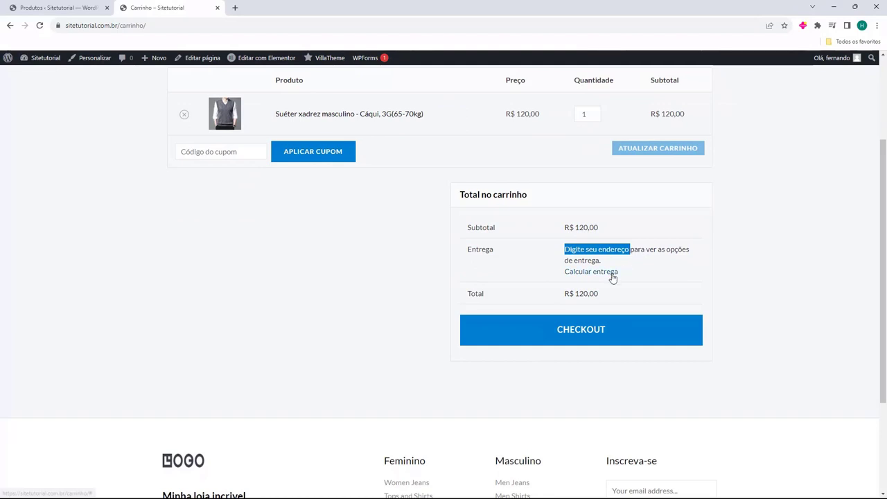
pyautogui.click(610, 273)
pyautogui.click(592, 276)
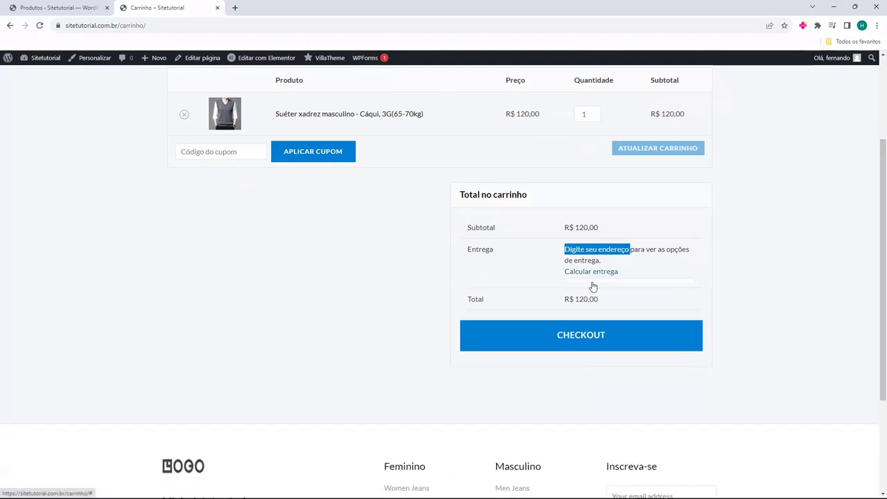
pyautogui.click(548, 273)
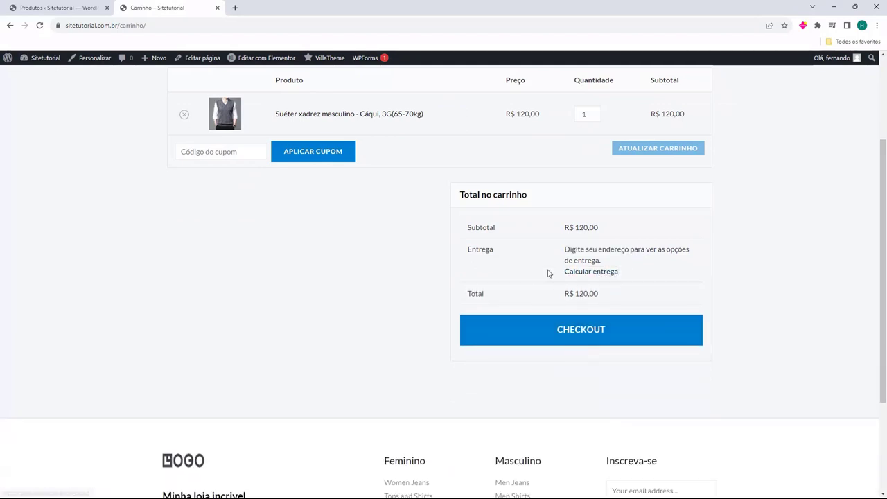
# Proceed to checkout, review the billing fields, order summary and payment methods, and close the store page.
pyautogui.click(584, 330)
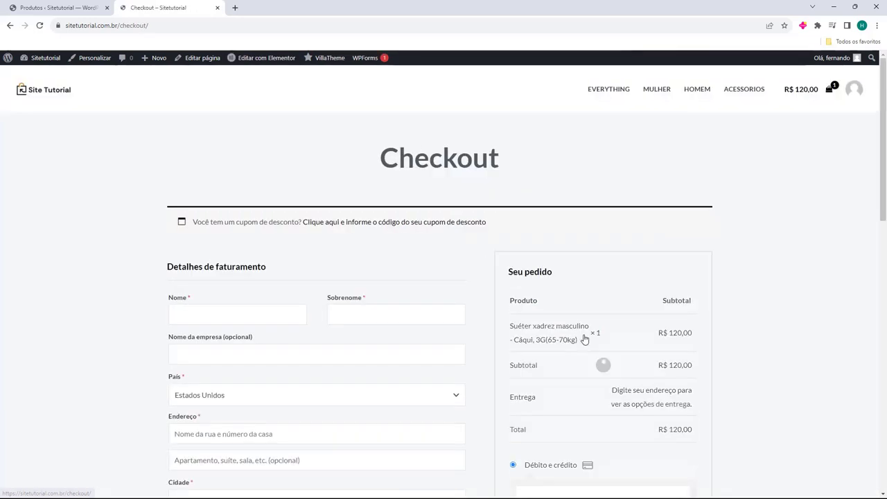
pyautogui.scroll(-1, 512, 299)
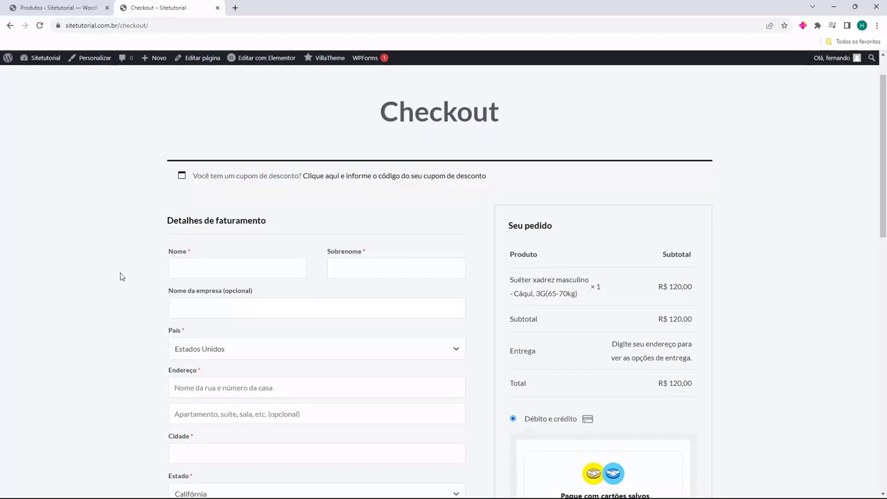
pyautogui.scroll(-1, 121, 271)
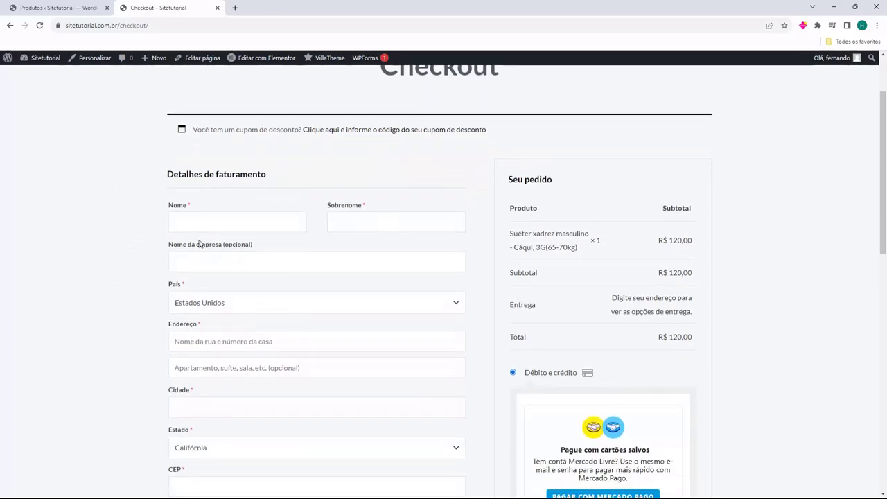
pyautogui.scroll(-4, 143, 259)
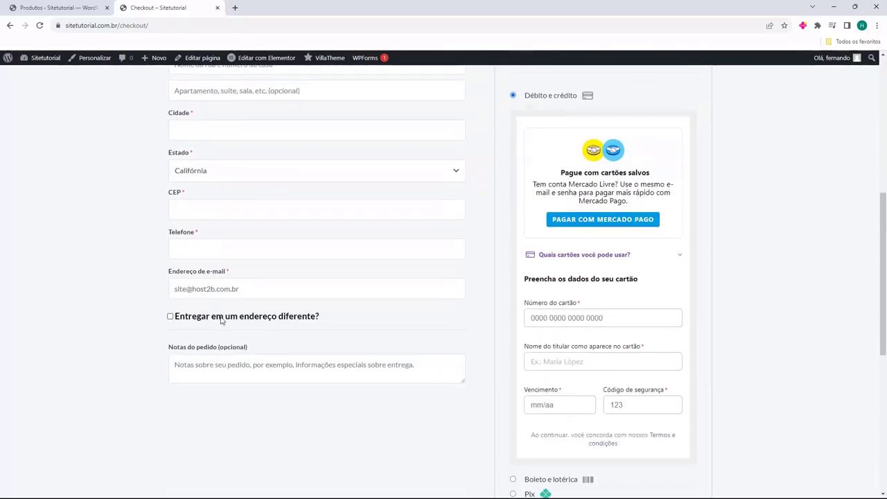
pyautogui.scroll(3, 554, 267)
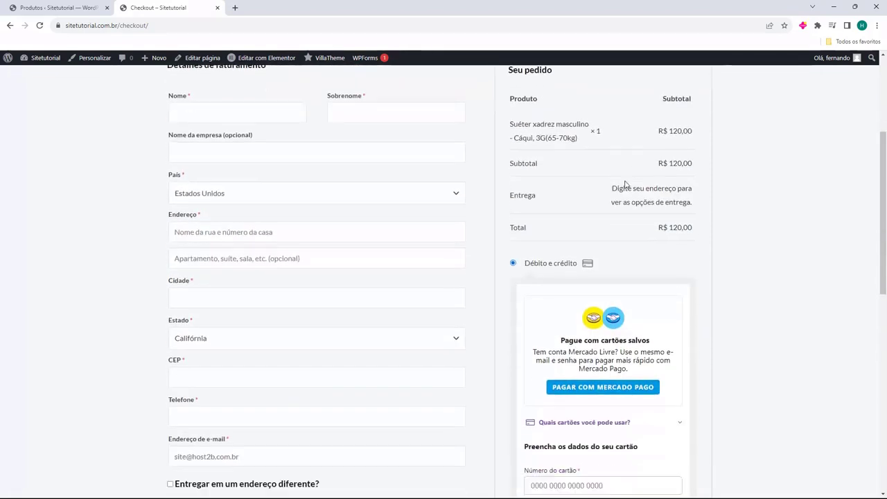
pyautogui.scroll(-2, 545, 269)
pyautogui.scroll(-5, 548, 225)
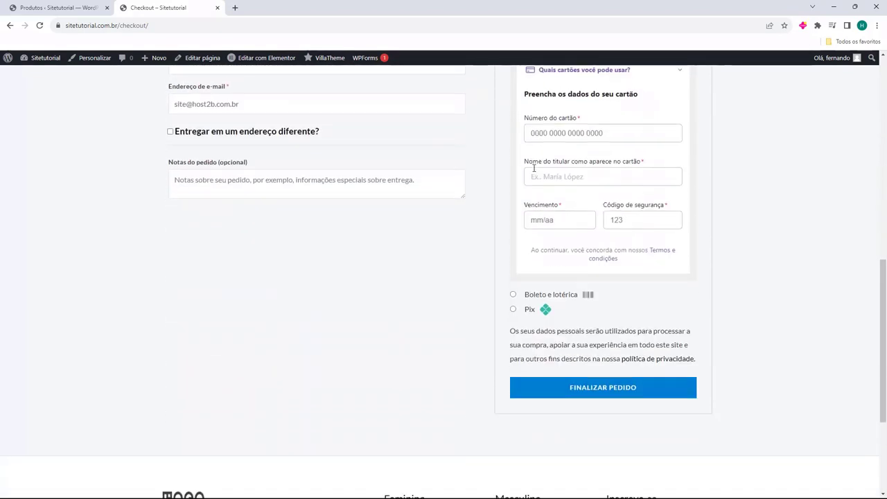
pyautogui.click(570, 302)
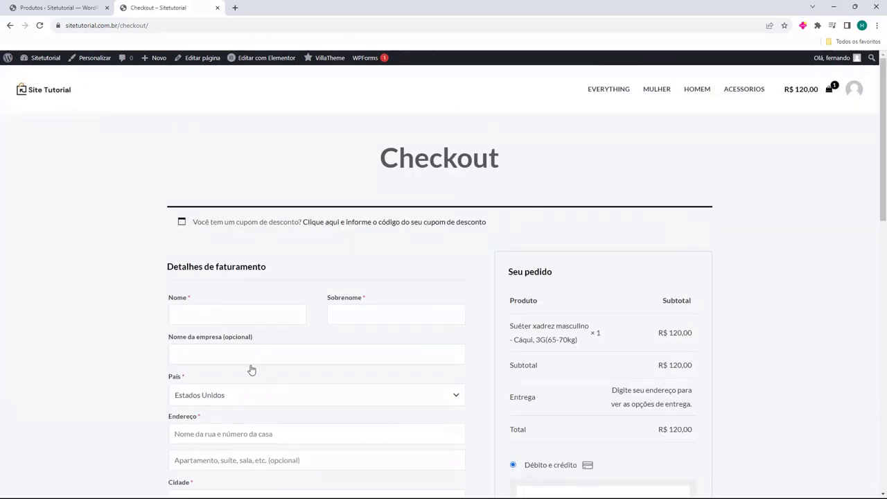
pyautogui.click(218, 7)
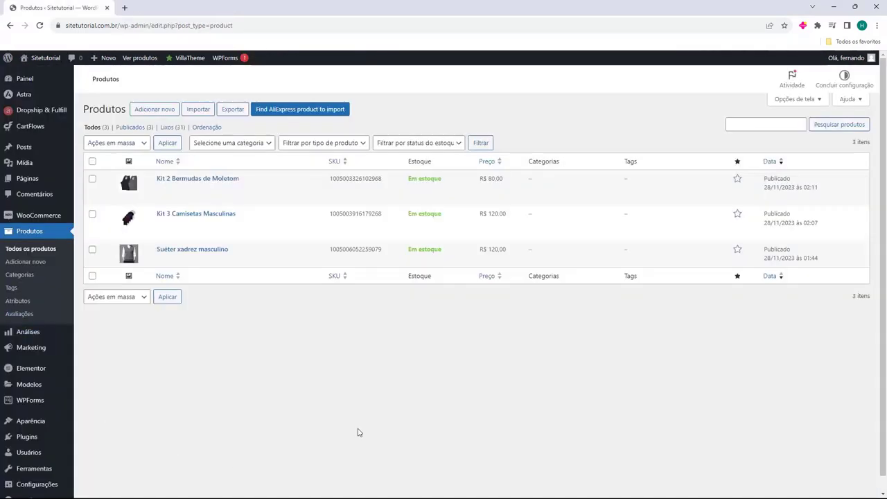